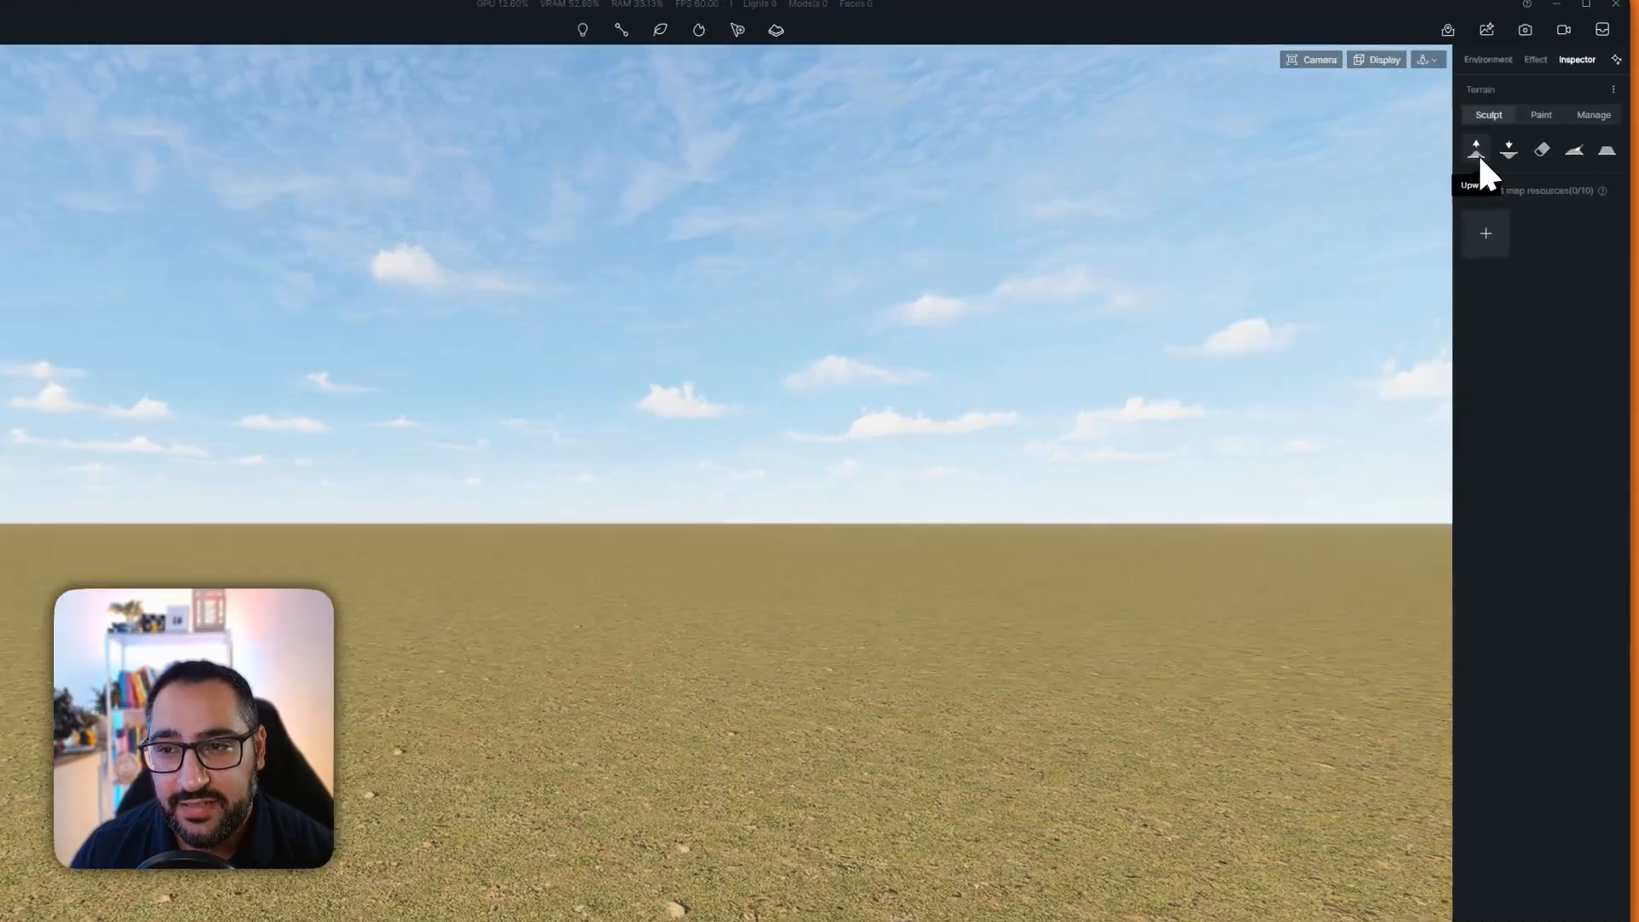
- Raise a tall hill from the flat ground with the Upward sculpt brush at size 20 and strength 50
{"action": "left_click", "coordinate": [1499, 140]}
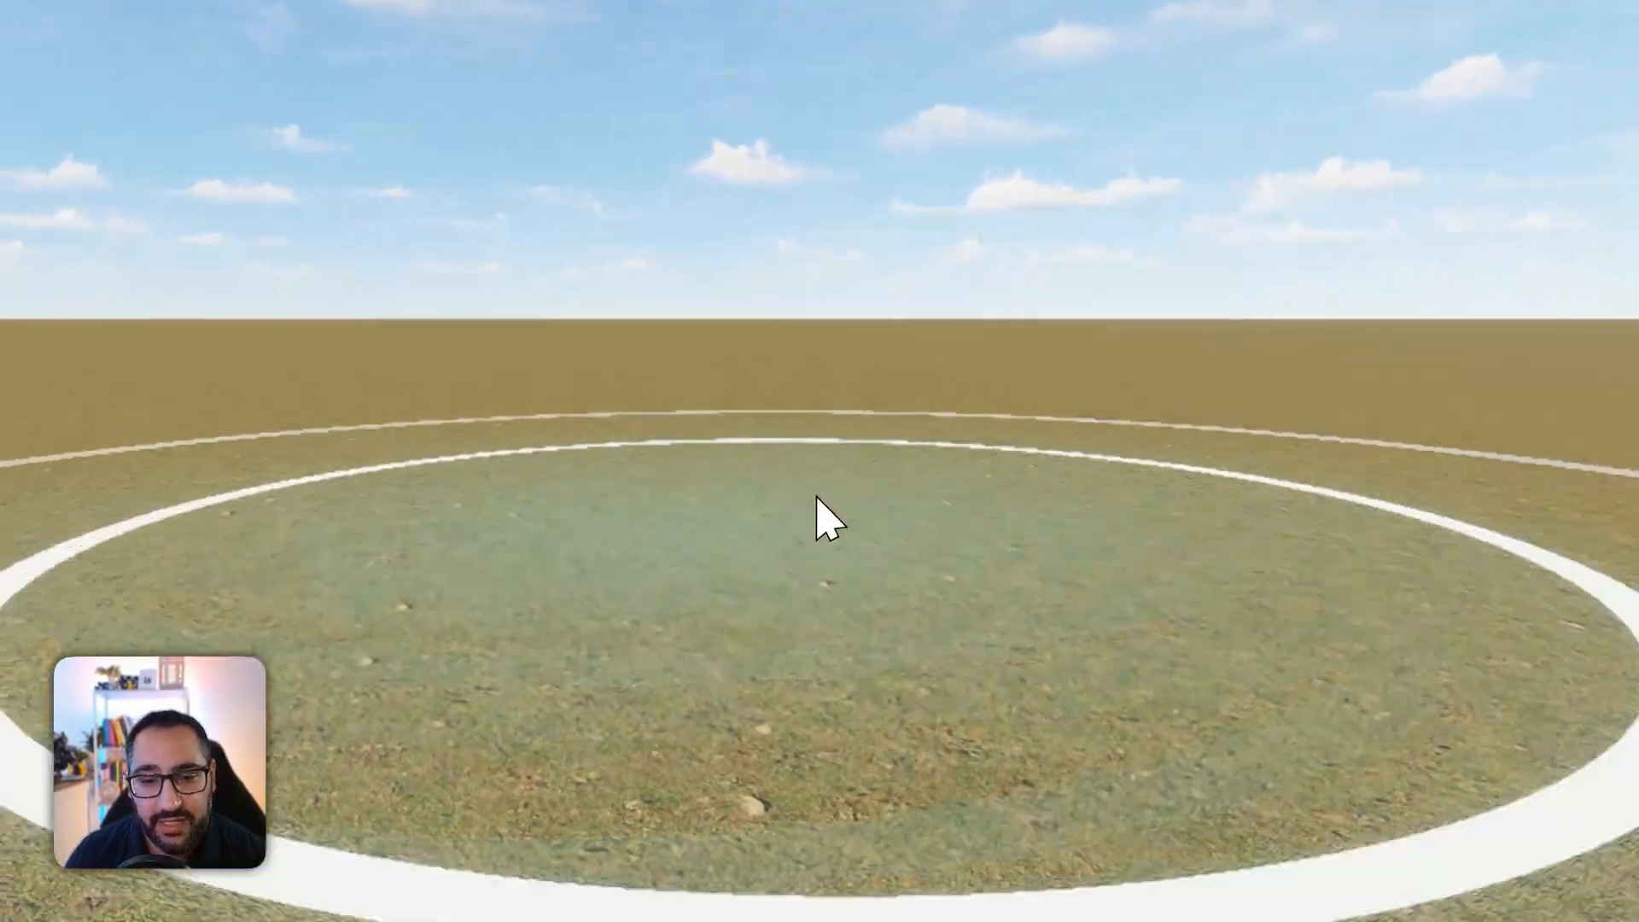
{"action": "scroll", "coordinate": [819, 504], "scroll_direction": "down", "scroll_amount": 5}
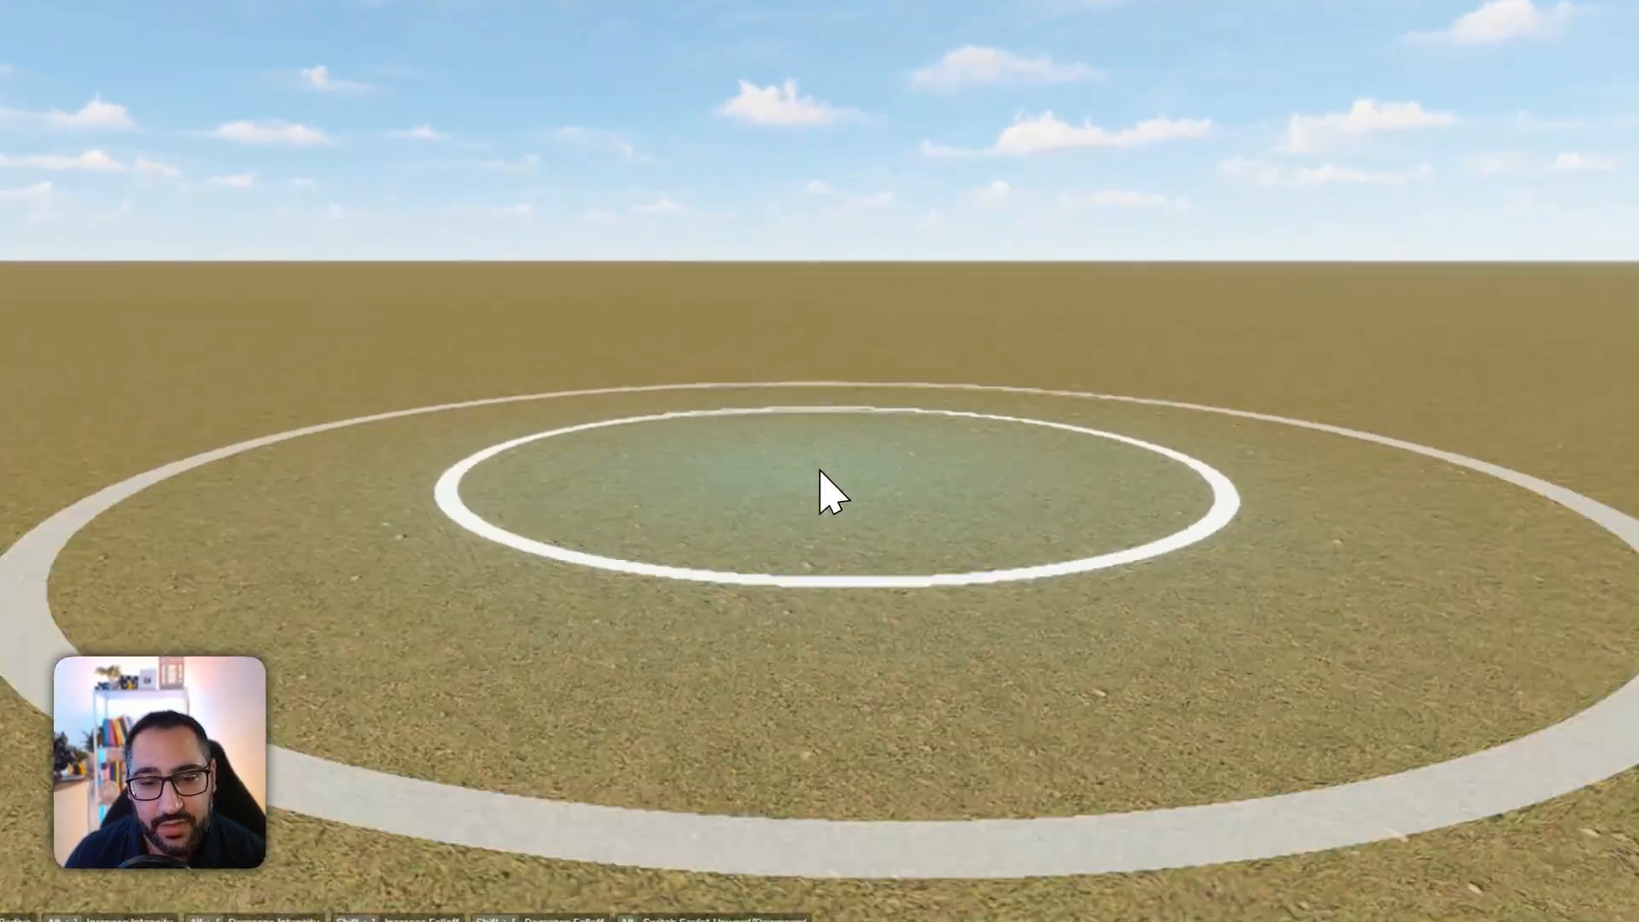
{"action": "mouse_move", "coordinate": [823, 509]}
{"action": "left_mouse_down"}
{"action": "mouse_move", "coordinate": [887, 532]}
{"action": "mouse_move", "coordinate": [1125, 460]}
{"action": "left_mouse_up"}
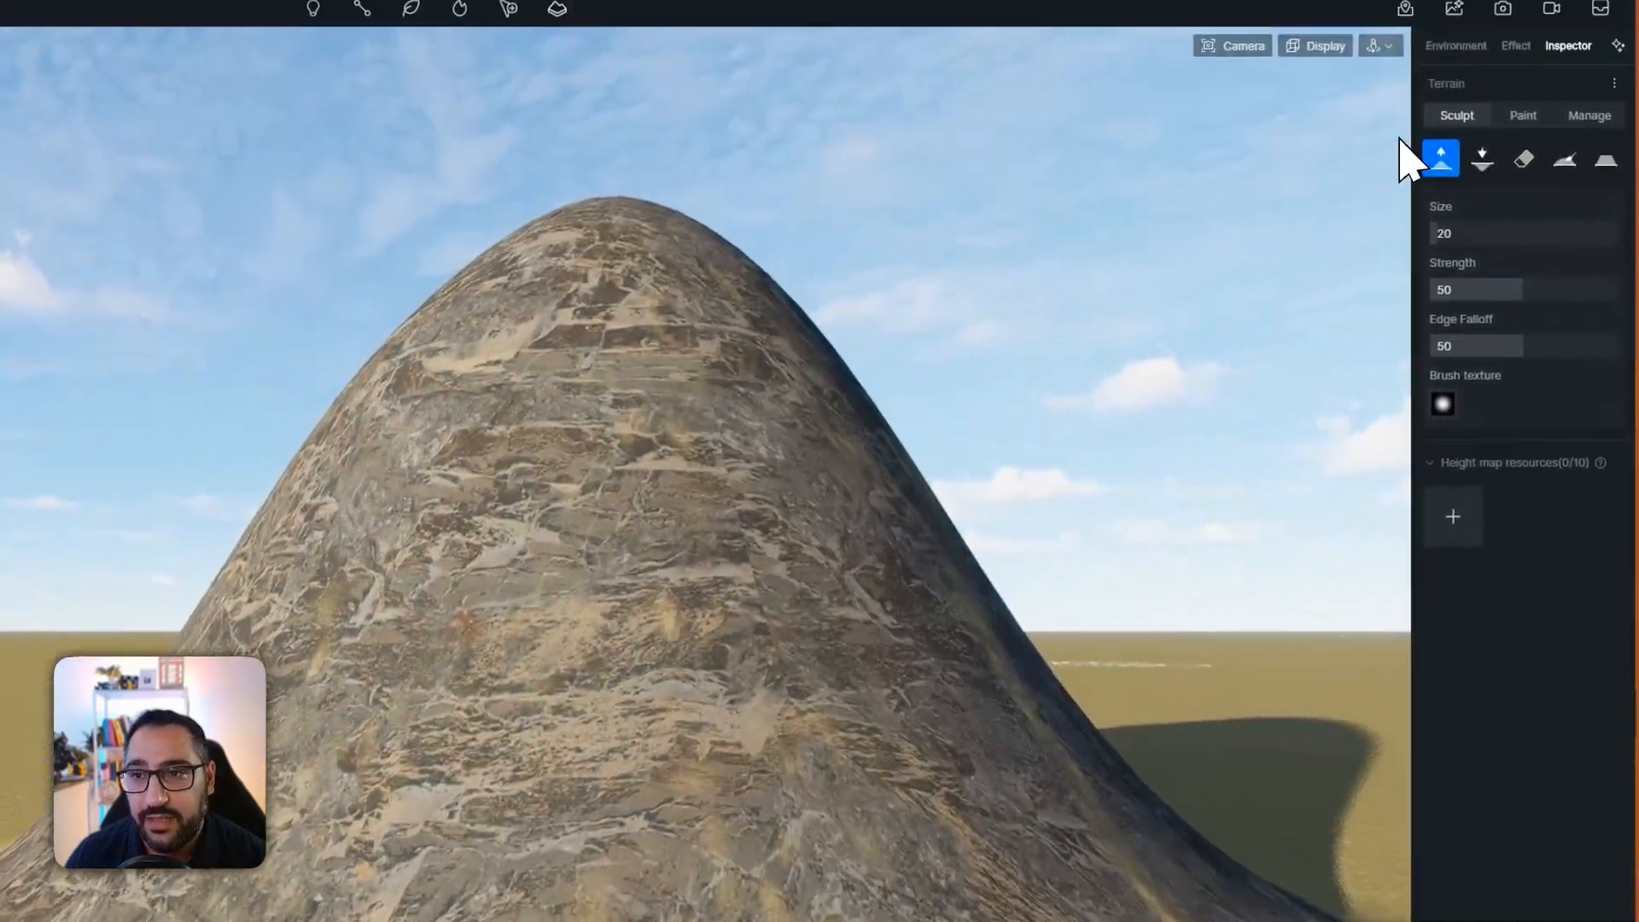
- Raise several more hills around the first one with the Upward sculpt brush
{"action": "left_click", "coordinate": [1386, 80]}
{"action": "scroll", "coordinate": [926, 658], "scroll_direction": "down", "scroll_amount": 6}
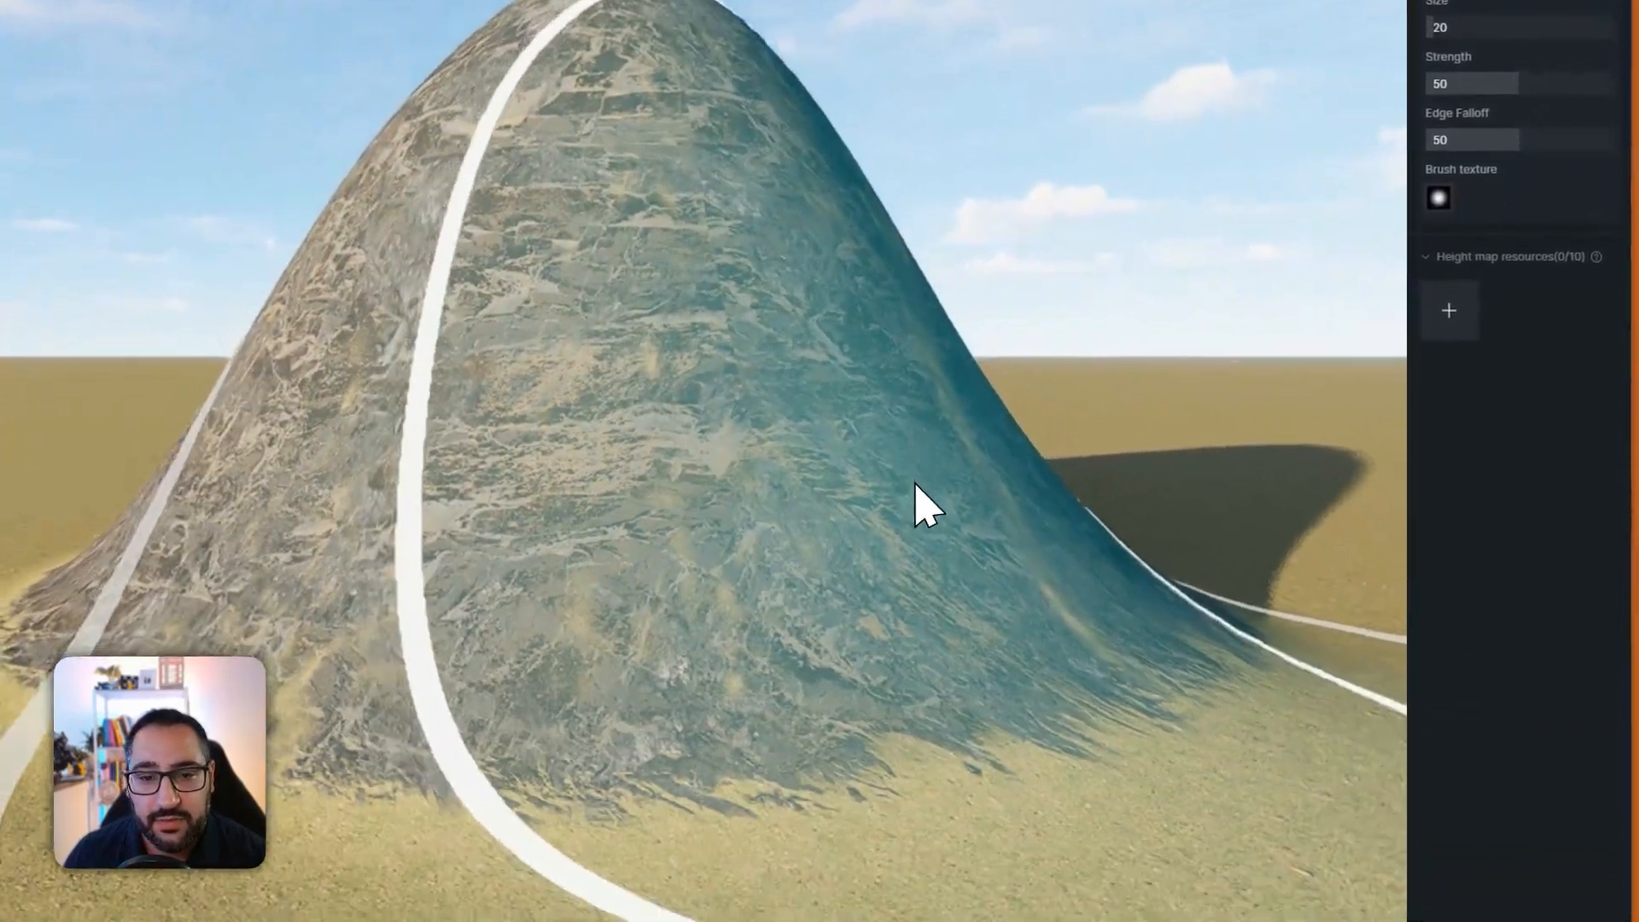
{"action": "right_click_drag", "start_coordinate": [890, 712], "coordinate": [776, 864]}
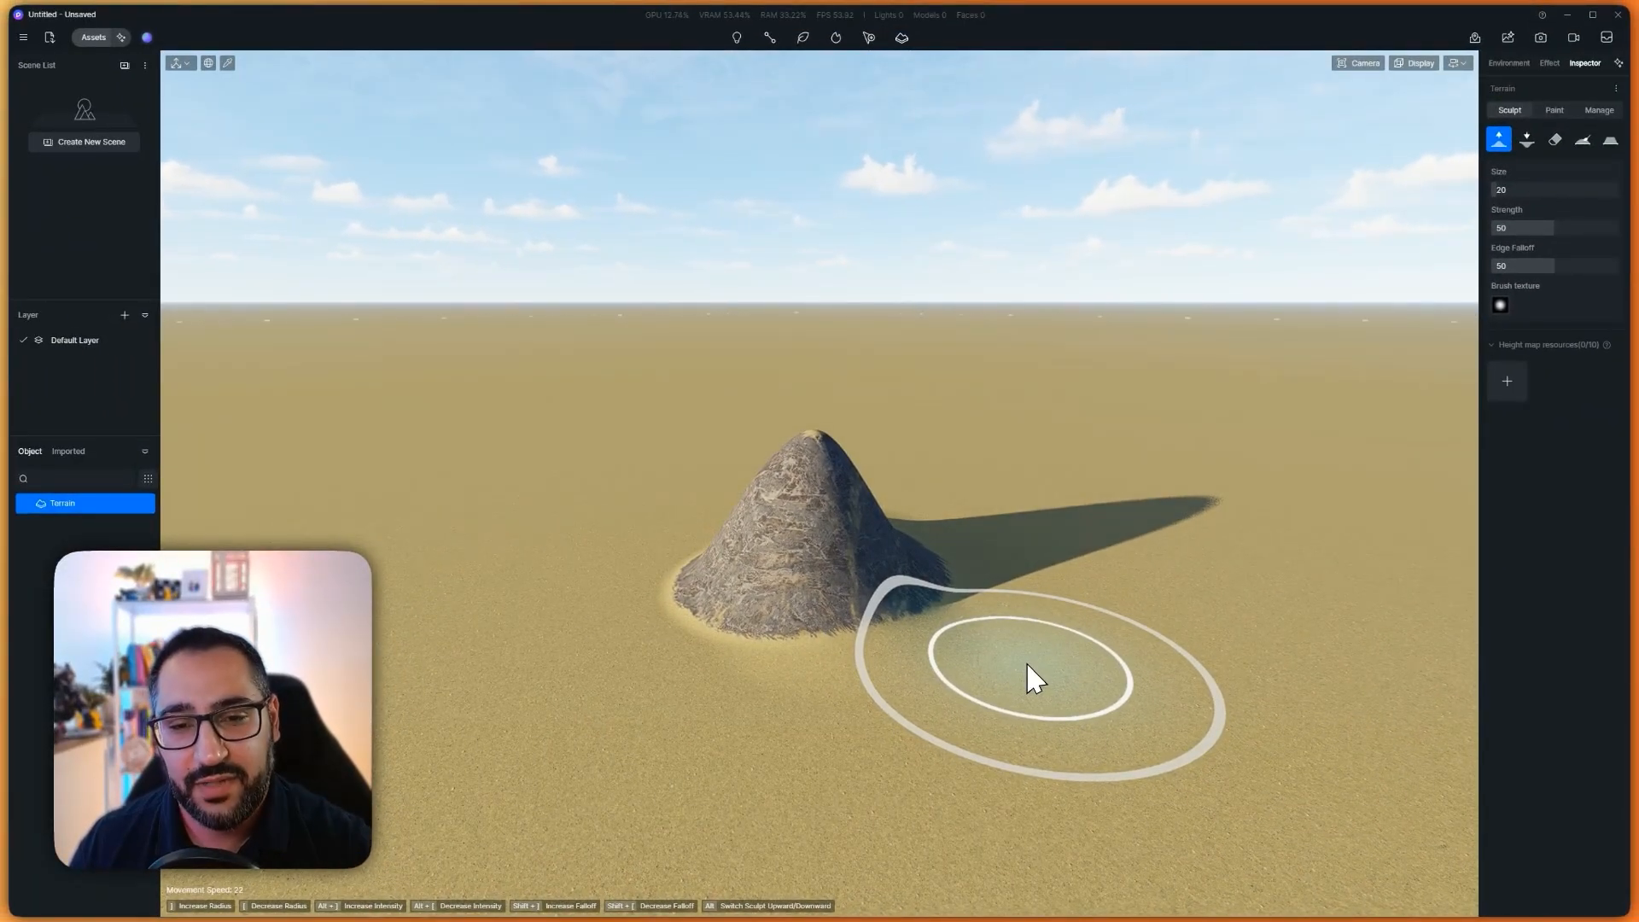
{"action": "mouse_move", "coordinate": [1026, 663]}
{"action": "left_mouse_down"}
{"action": "mouse_move", "coordinate": [1049, 658]}
{"action": "mouse_move", "coordinate": [1109, 563]}
{"action": "mouse_move", "coordinate": [1042, 528]}
{"action": "left_mouse_up"}
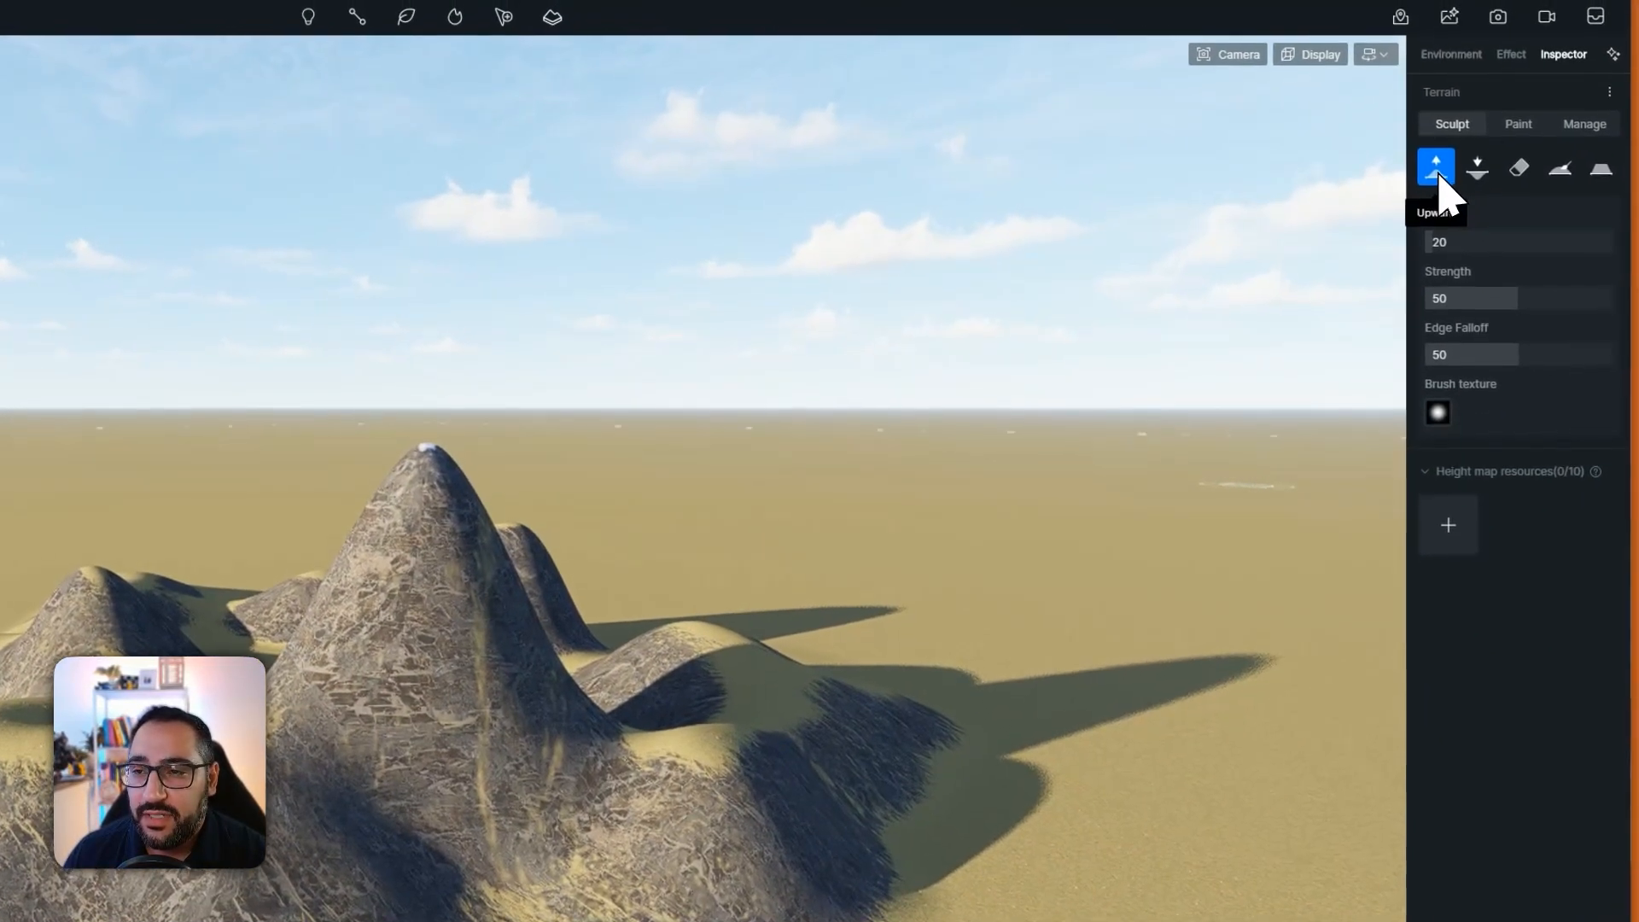
- Lower and soften the peaks of the sculpted hills with the Downward brush and the remaining sculpt tools
{"action": "left_click", "coordinate": [1484, 166]}
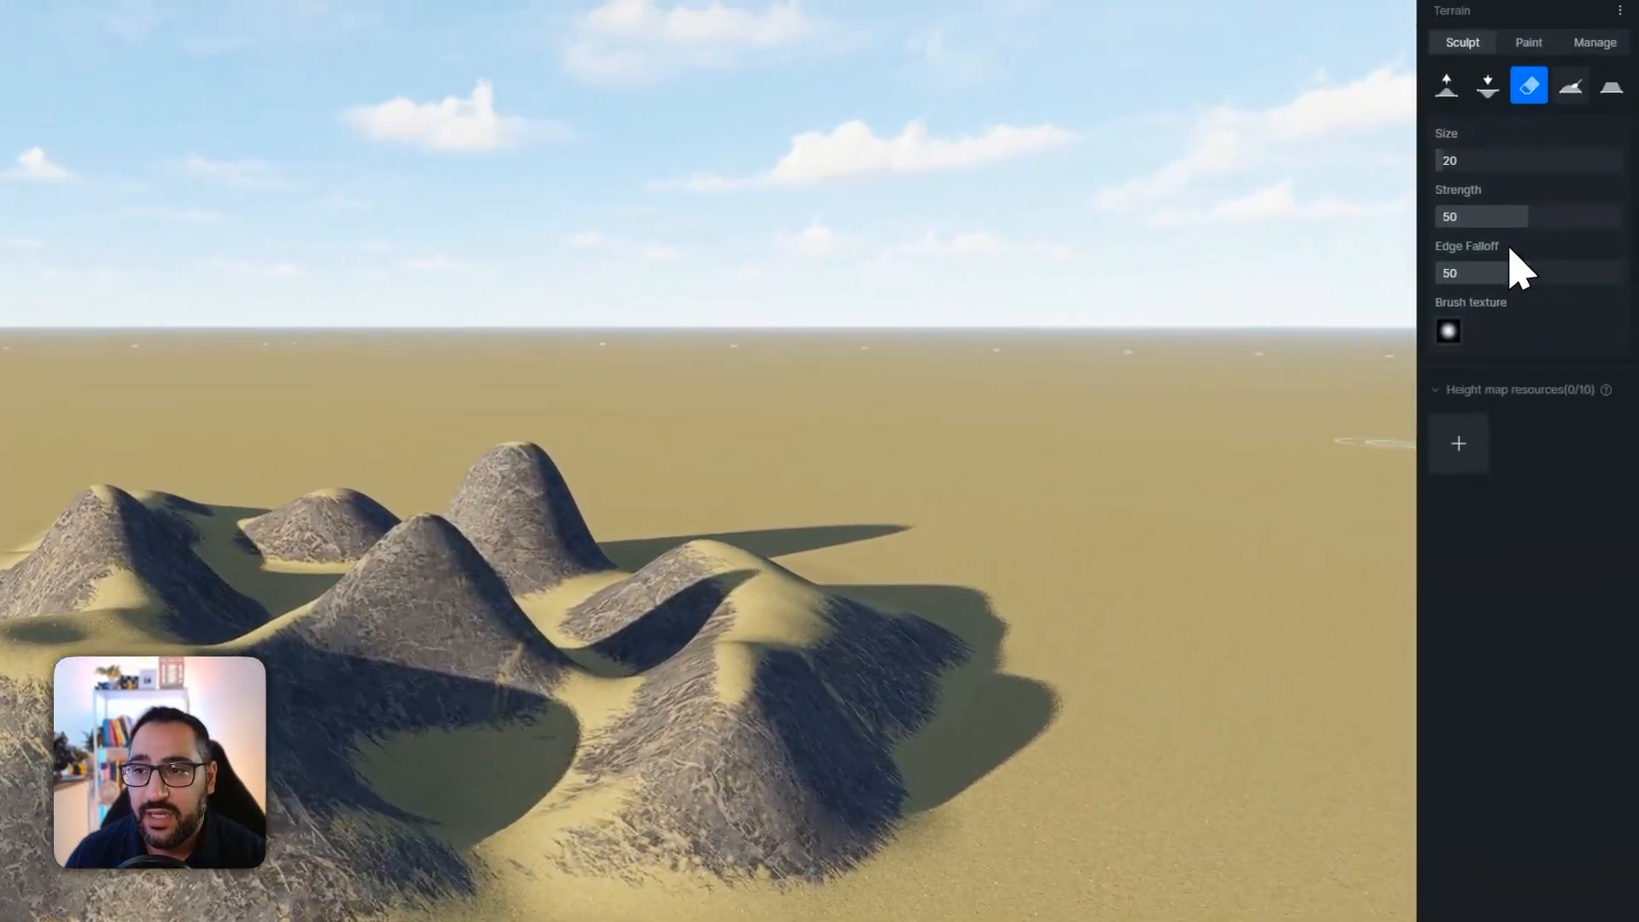
{"action": "left_click", "coordinate": [1573, 80]}
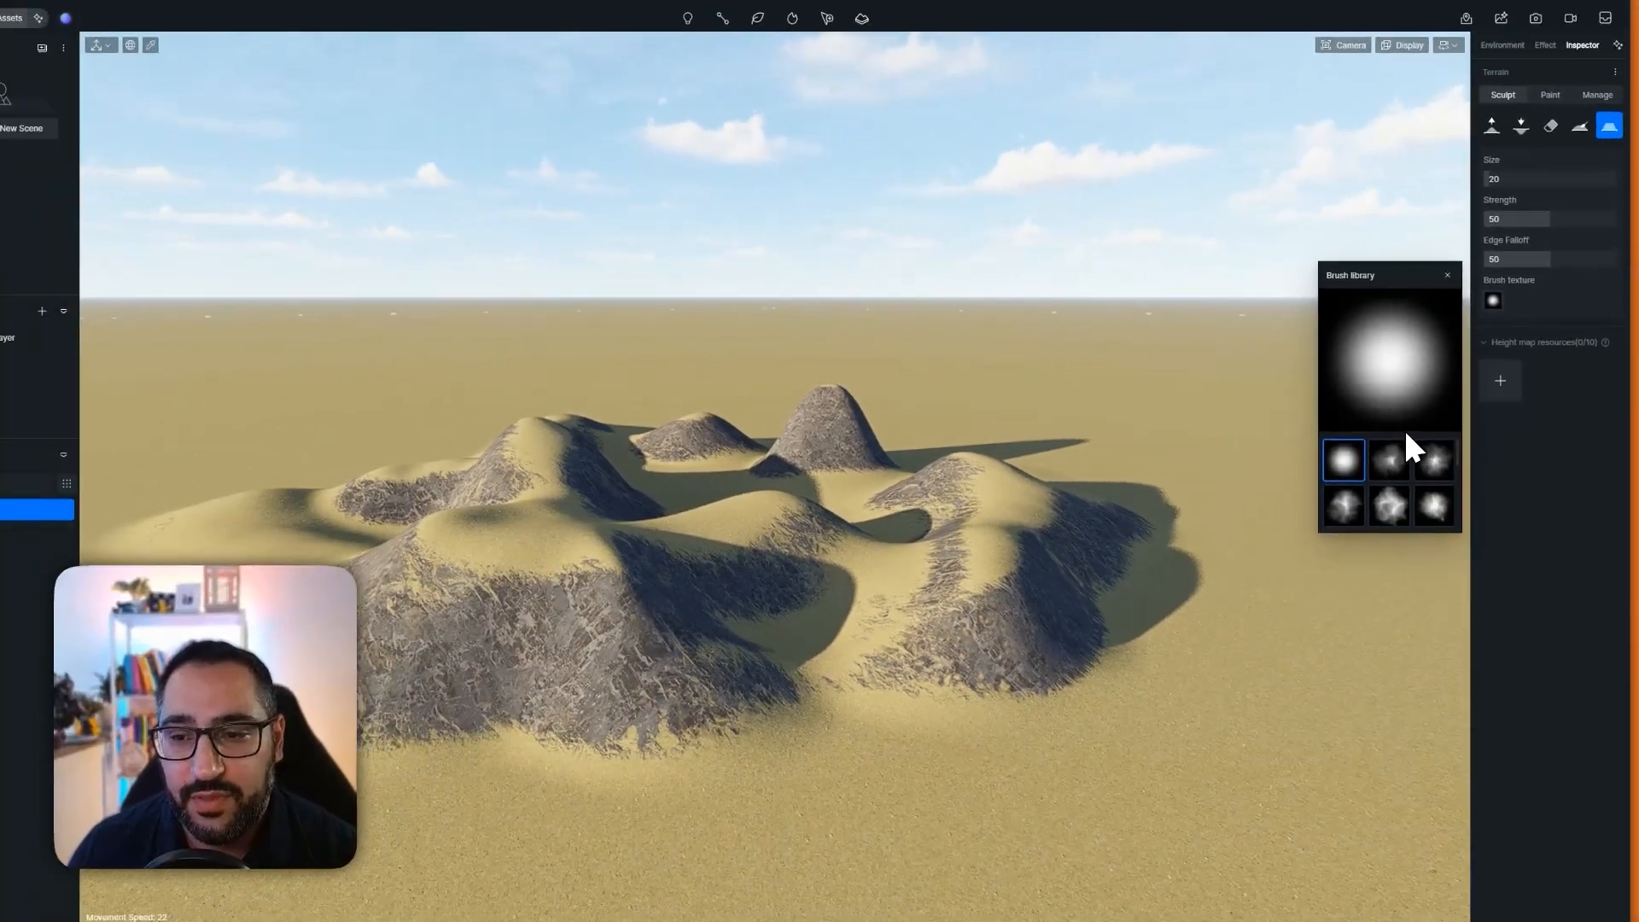
- Roughen the hills and the ground beside them using a cloud-like brush texture and a spotted blocky one
{"action": "scroll", "coordinate": [1314, 597], "scroll_direction": "down", "scroll_amount": 3}
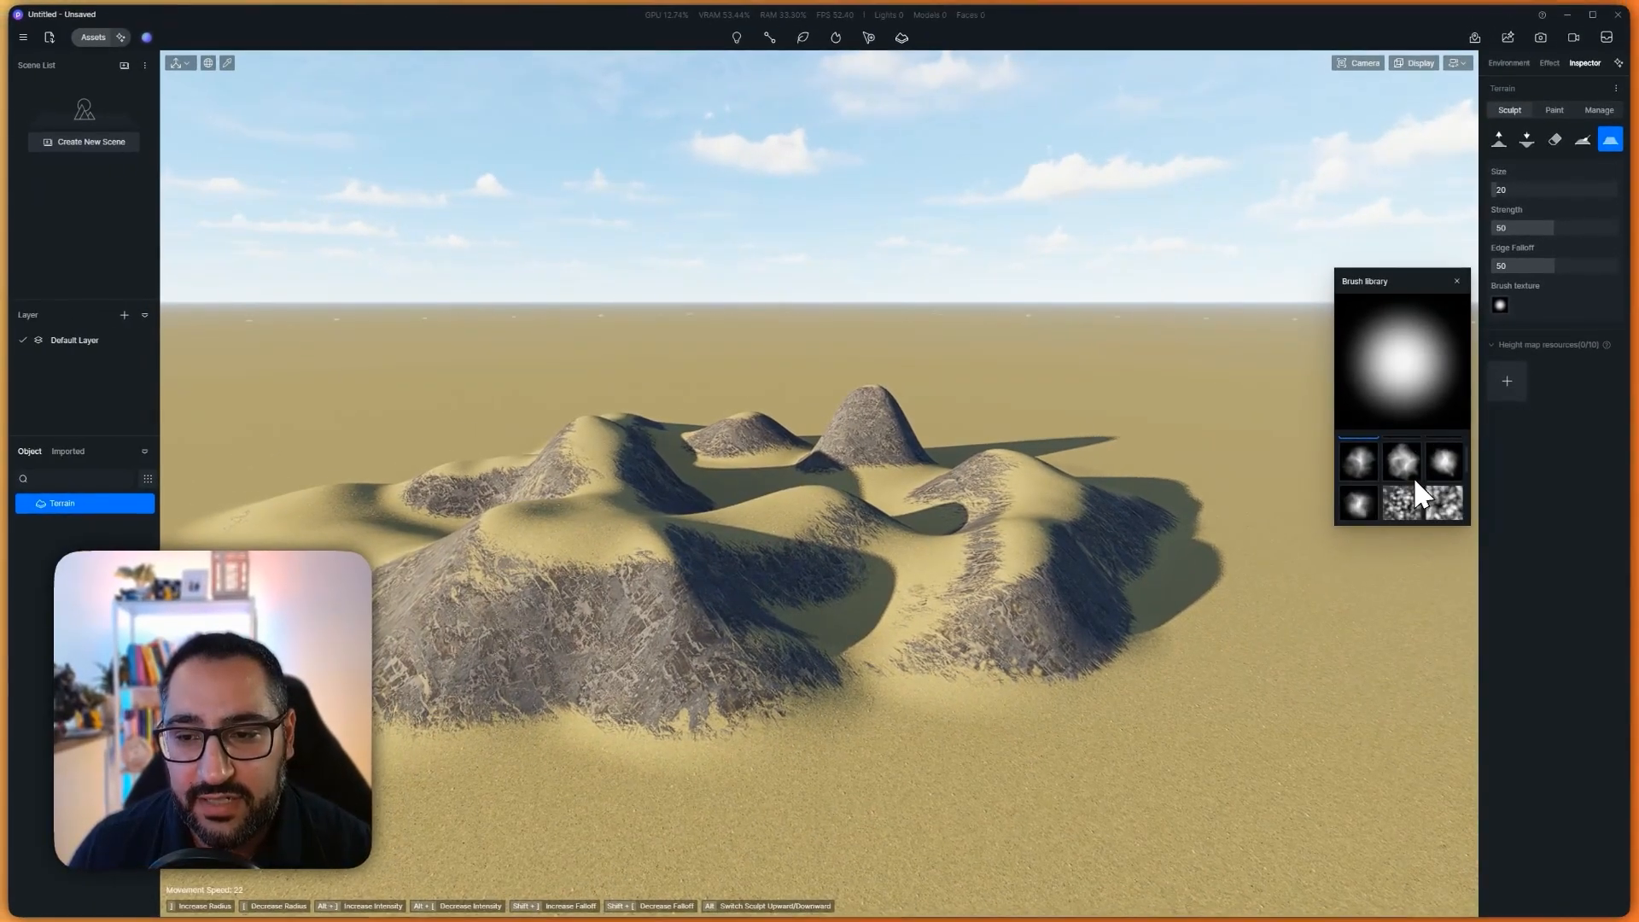
{"action": "scroll", "coordinate": [1416, 489], "scroll_direction": "up", "scroll_amount": 2}
{"action": "left_click", "coordinate": [1401, 466]}
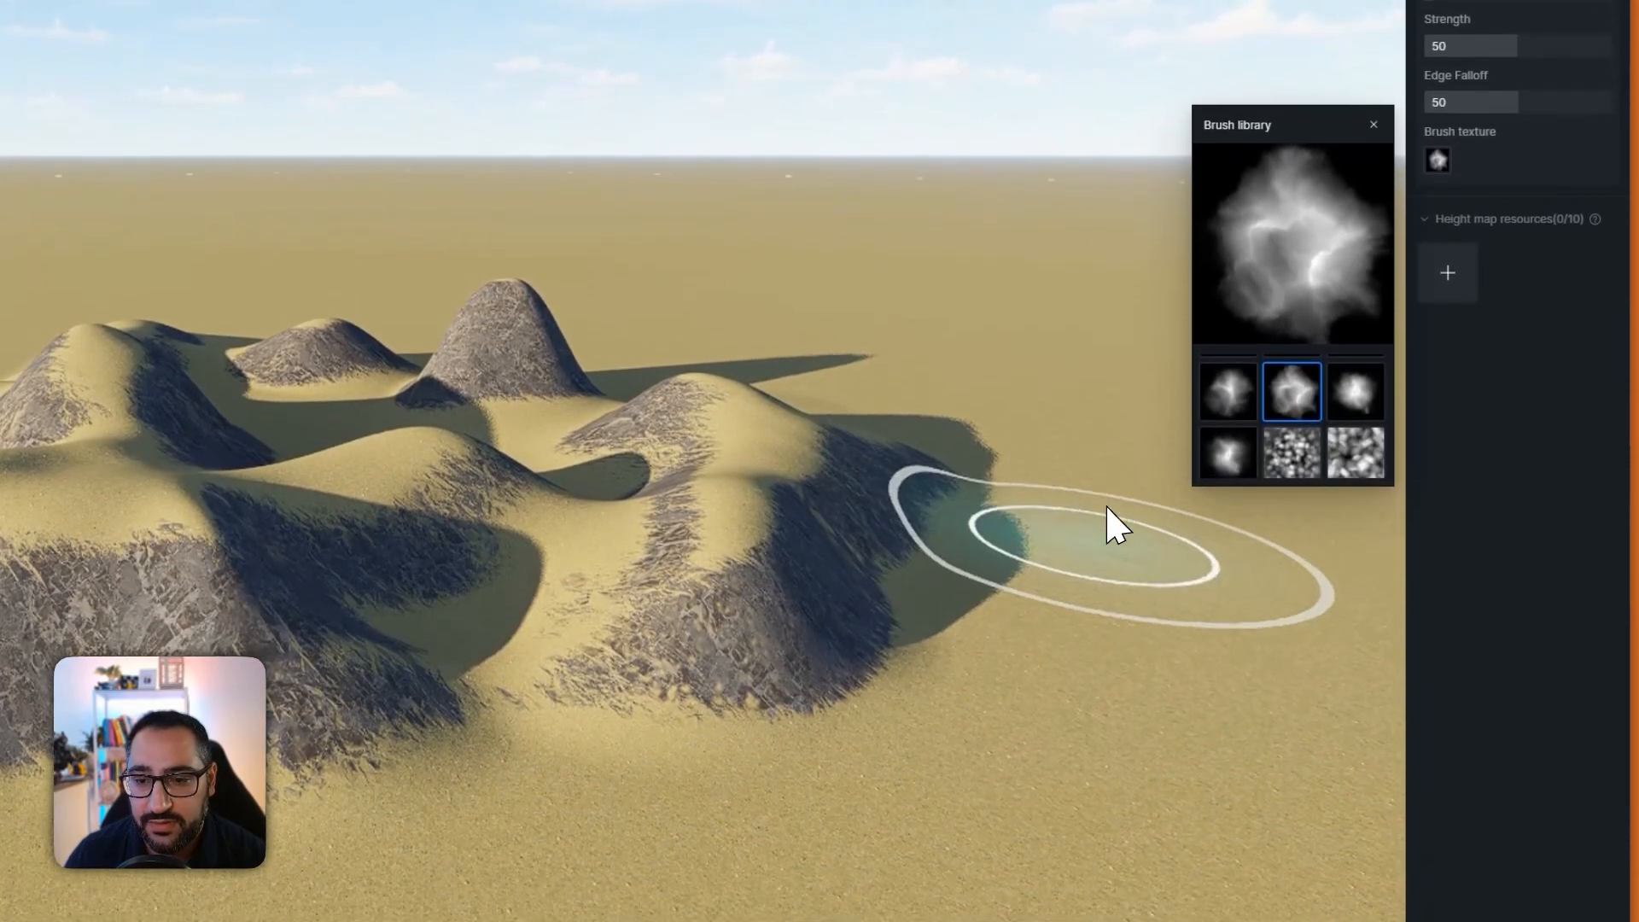
{"action": "left_click_drag", "start_coordinate": [1108, 537], "coordinate": [926, 458]}
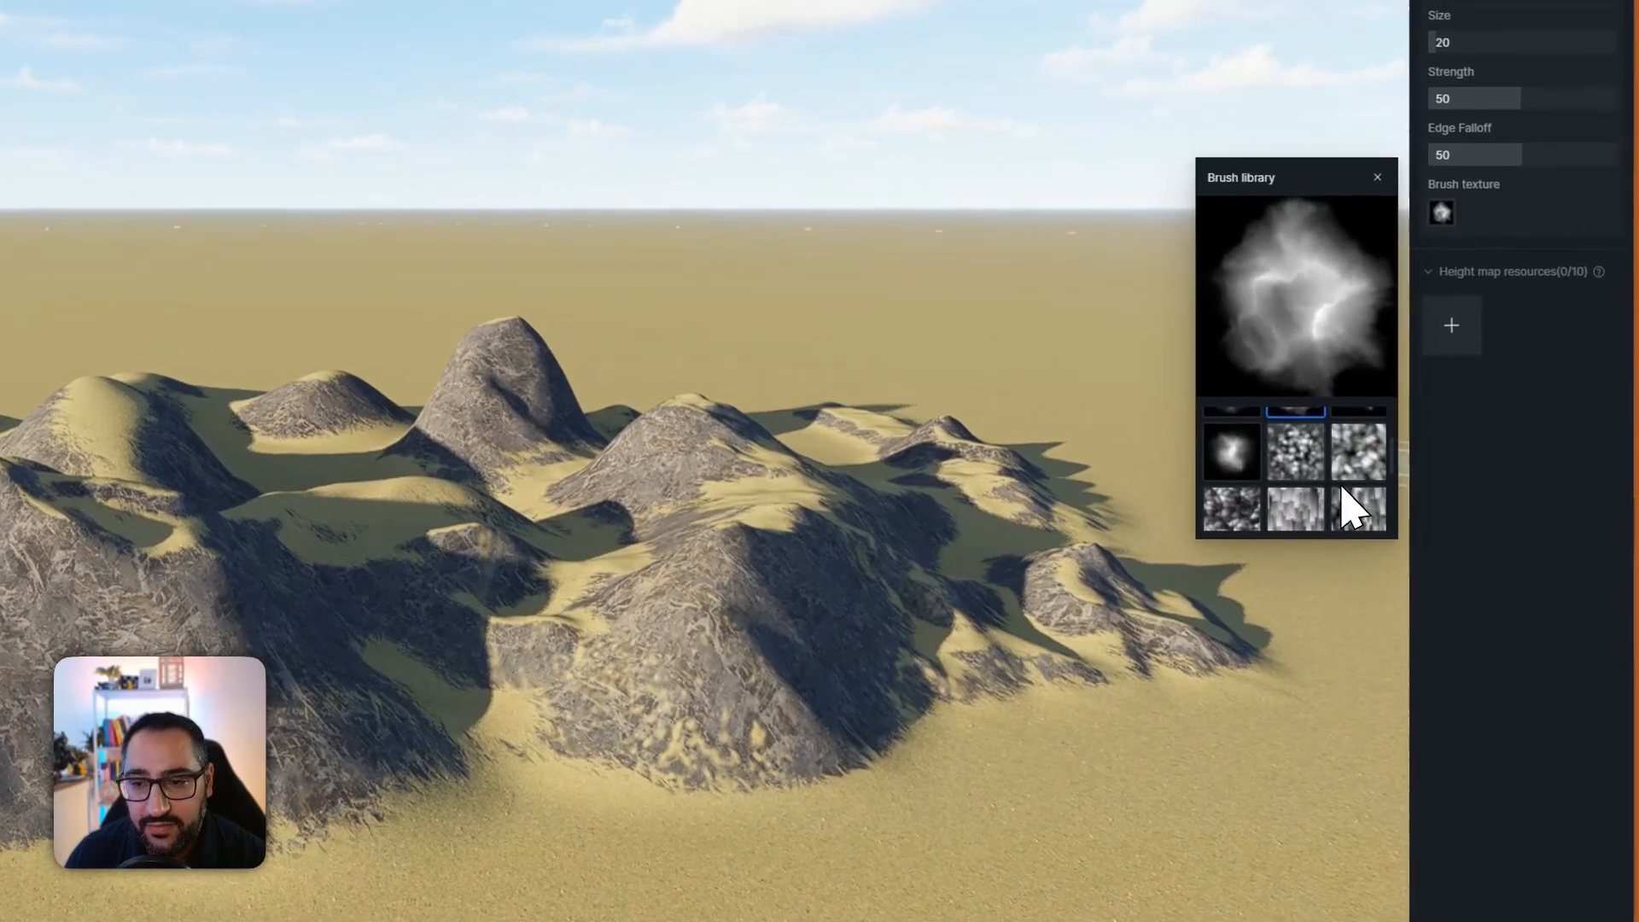
{"action": "mouse_move", "coordinate": [1178, 648]}
{"action": "left_mouse_down"}
{"action": "mouse_move", "coordinate": [1059, 791]}
{"action": "mouse_move", "coordinate": [321, 793]}
{"action": "mouse_move", "coordinate": [424, 522]}
{"action": "mouse_move", "coordinate": [314, 649]}
{"action": "left_mouse_up"}
- Choose the wavy streaked brush texture and sculpt ripples over the plain beside the hills and across the range
{"action": "scroll", "coordinate": [1320, 479], "scroll_direction": "down", "scroll_amount": 3}
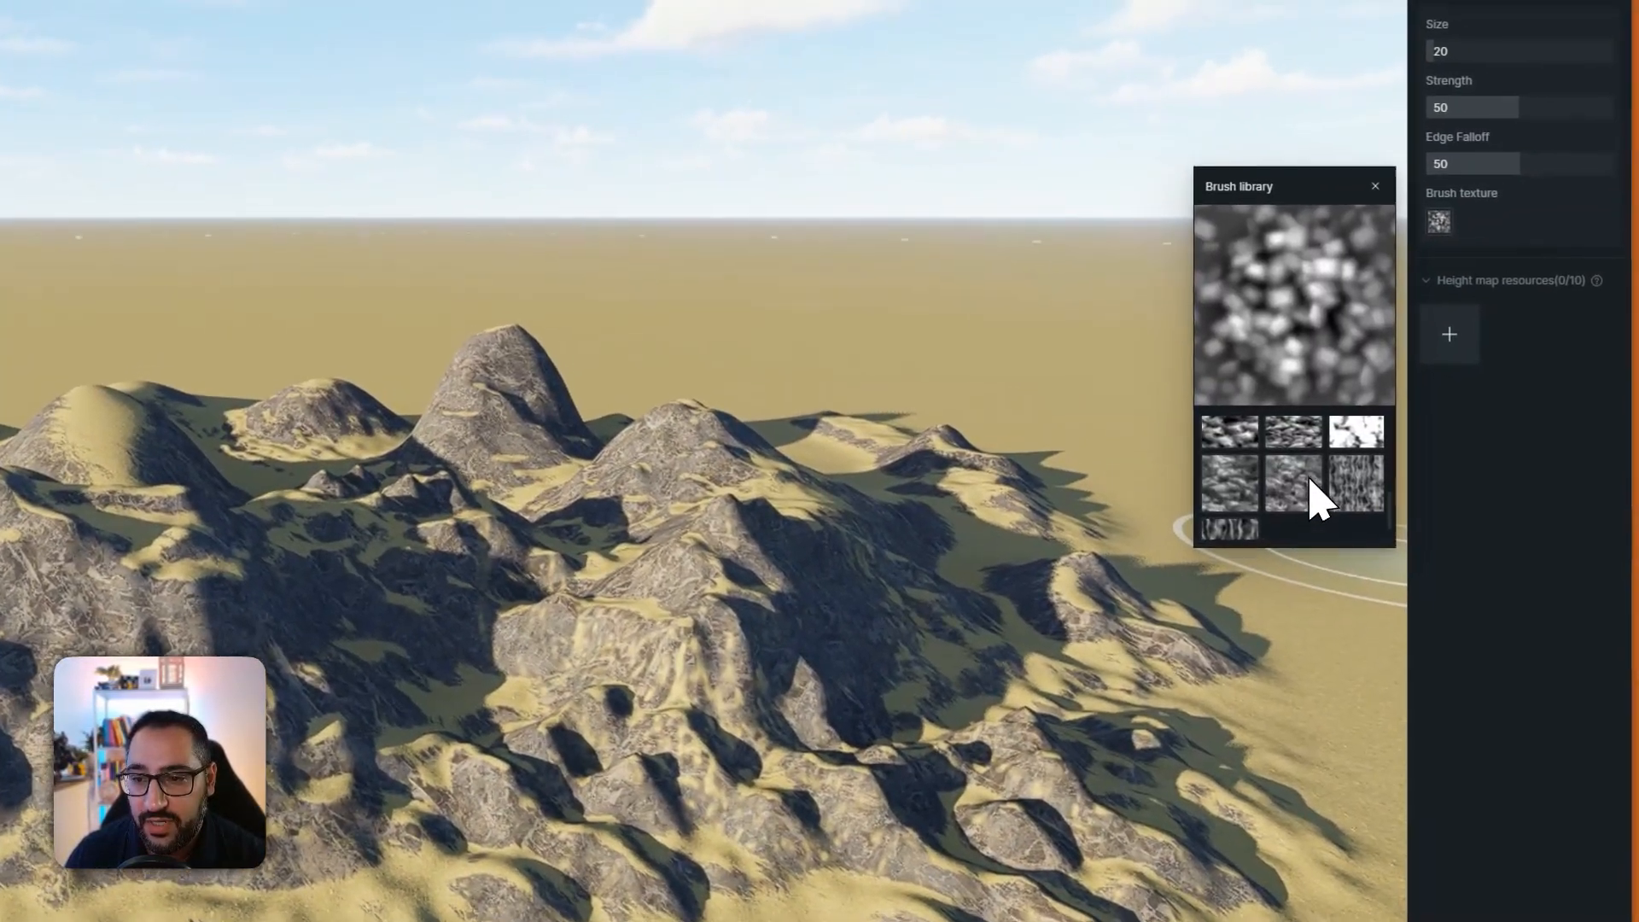
{"action": "left_click", "coordinate": [1295, 431]}
{"action": "mouse_move", "coordinate": [1290, 601]}
{"action": "left_mouse_down"}
{"action": "mouse_move", "coordinate": [1123, 420]}
{"action": "mouse_move", "coordinate": [906, 376]}
{"action": "left_mouse_up"}
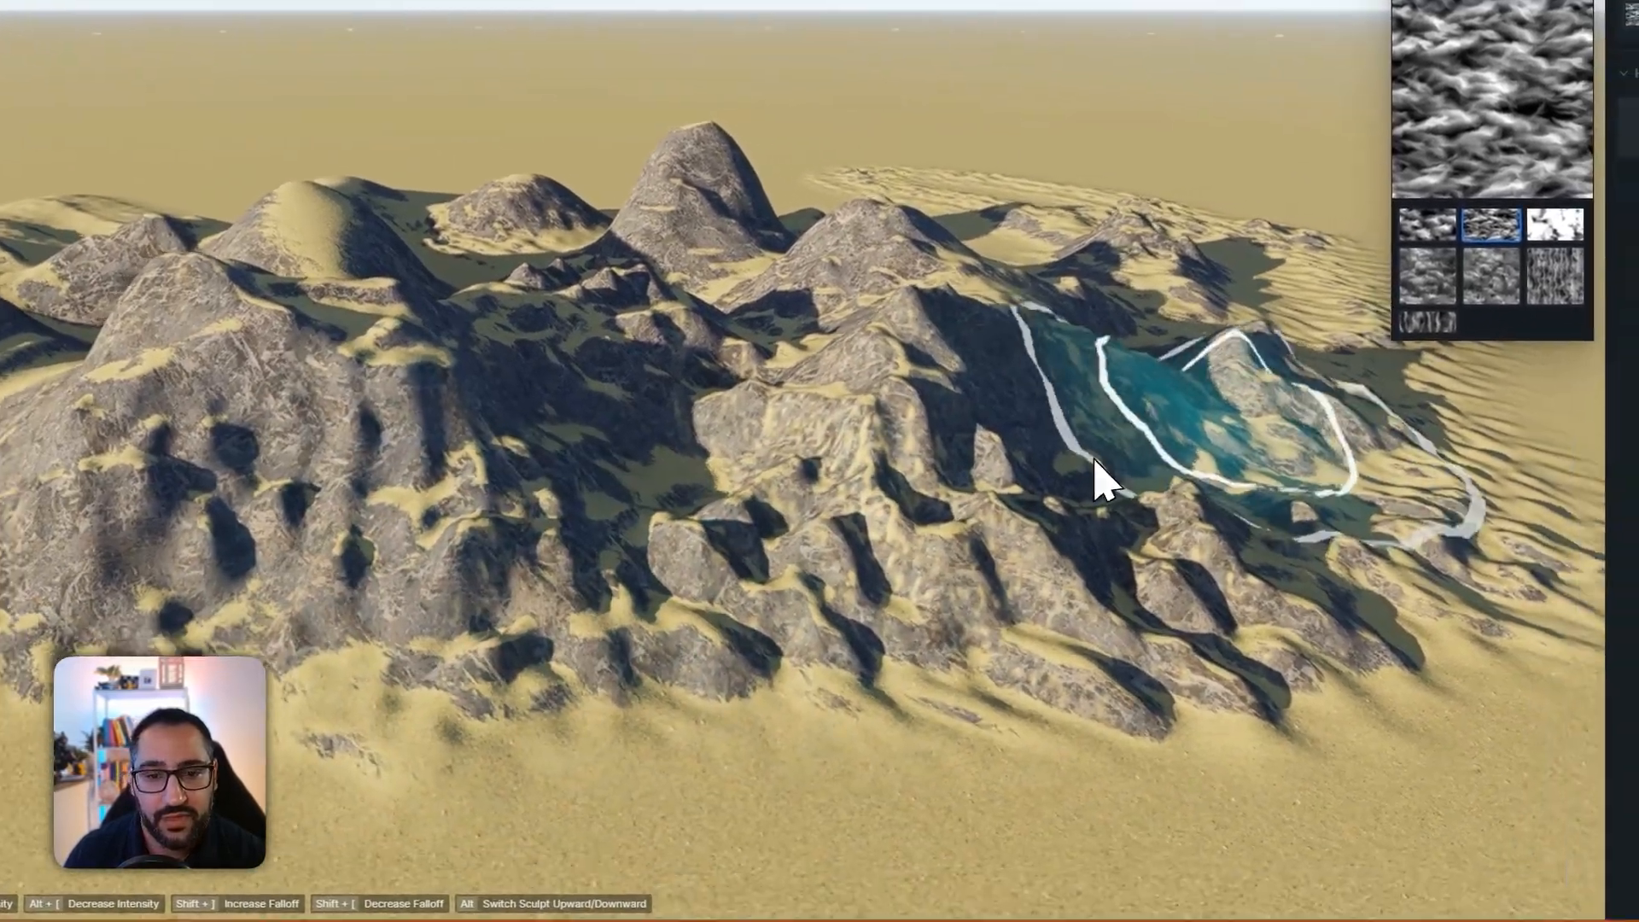
{"action": "scroll", "coordinate": [1094, 458], "scroll_direction": "down", "scroll_amount": 2}
{"action": "mouse_move", "coordinate": [1084, 413]}
{"action": "left_mouse_down"}
{"action": "mouse_move", "coordinate": [913, 208]}
{"action": "mouse_move", "coordinate": [363, 359]}
{"action": "left_mouse_up"}
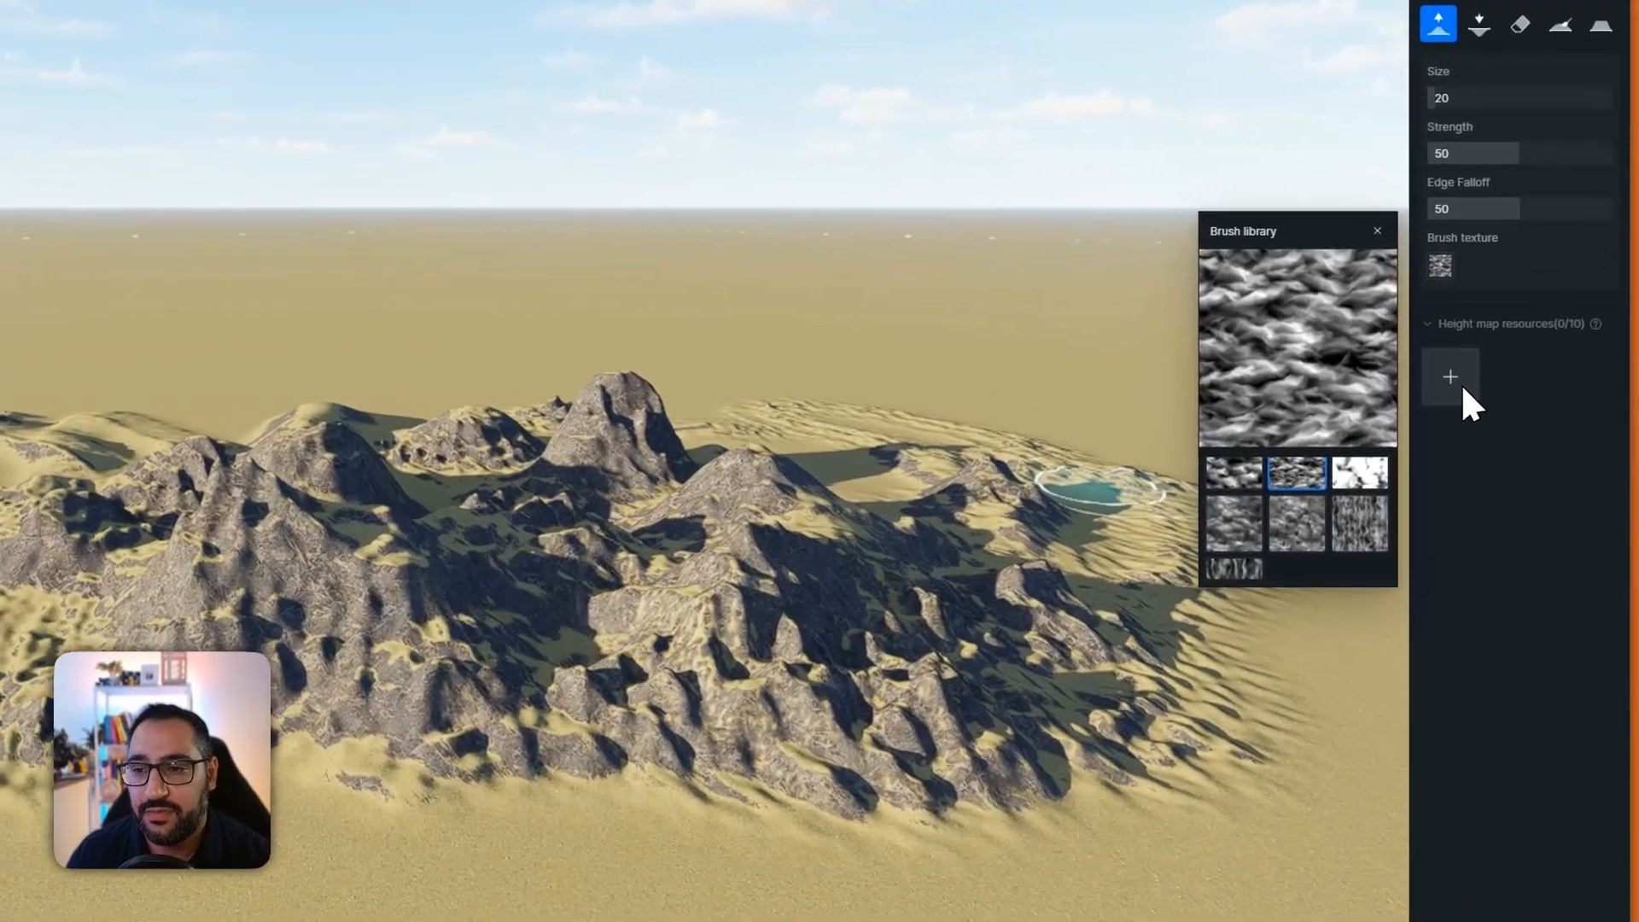
- Add the Hill 04 height map from the terrain assets behind the sculpted hills
{"action": "left_click", "coordinate": [1519, 384]}
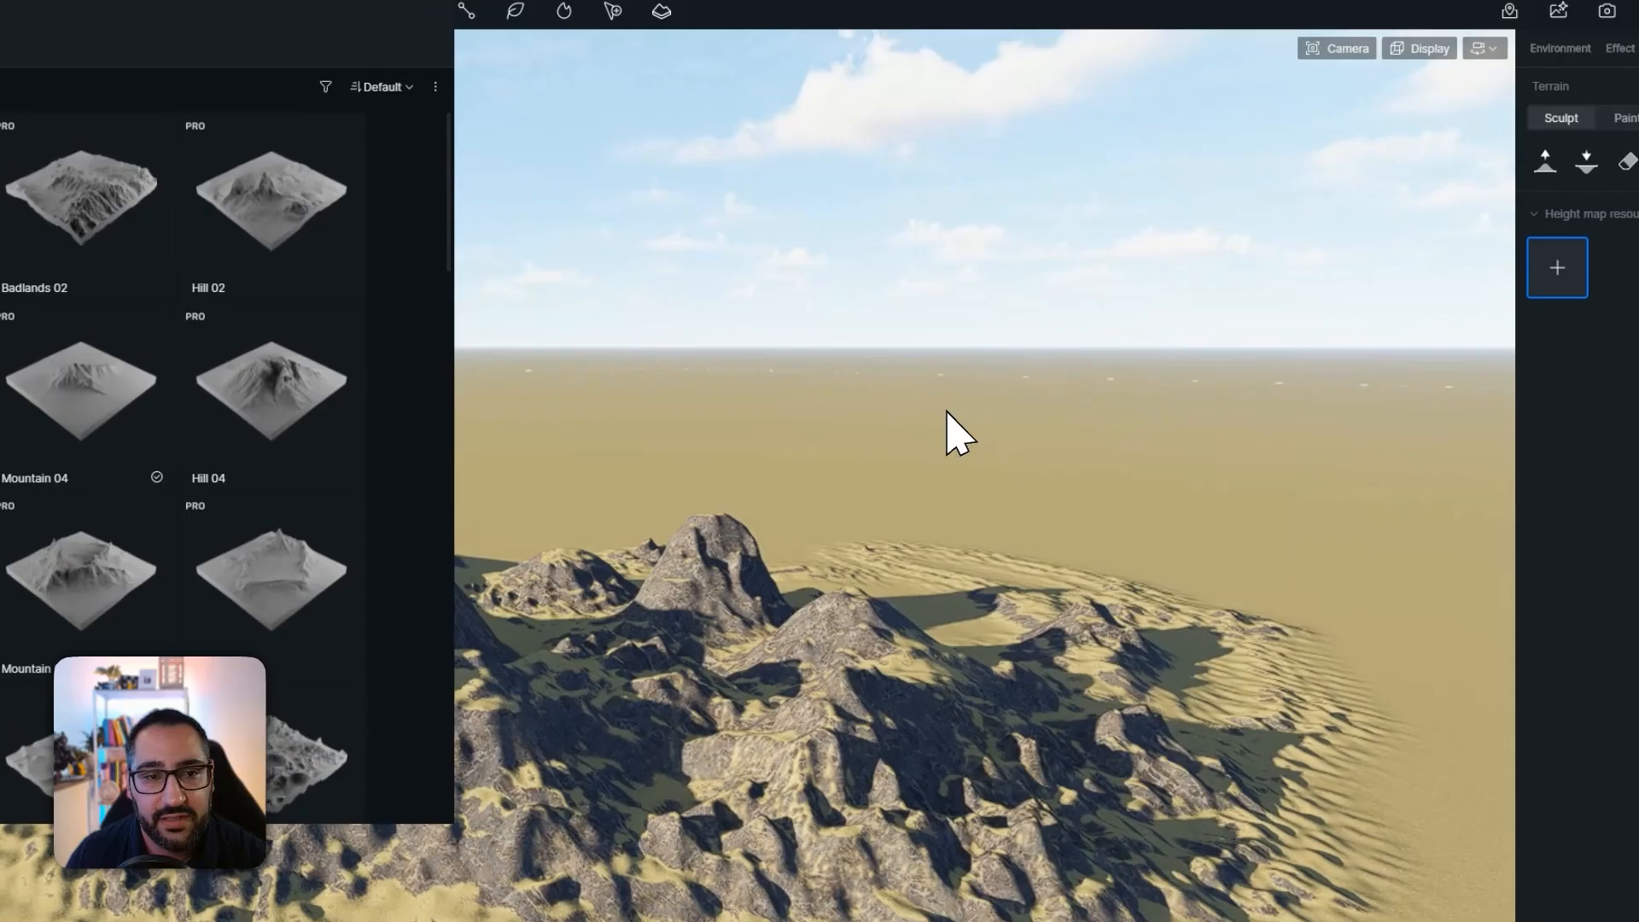
{"action": "left_click", "coordinate": [162, 260]}
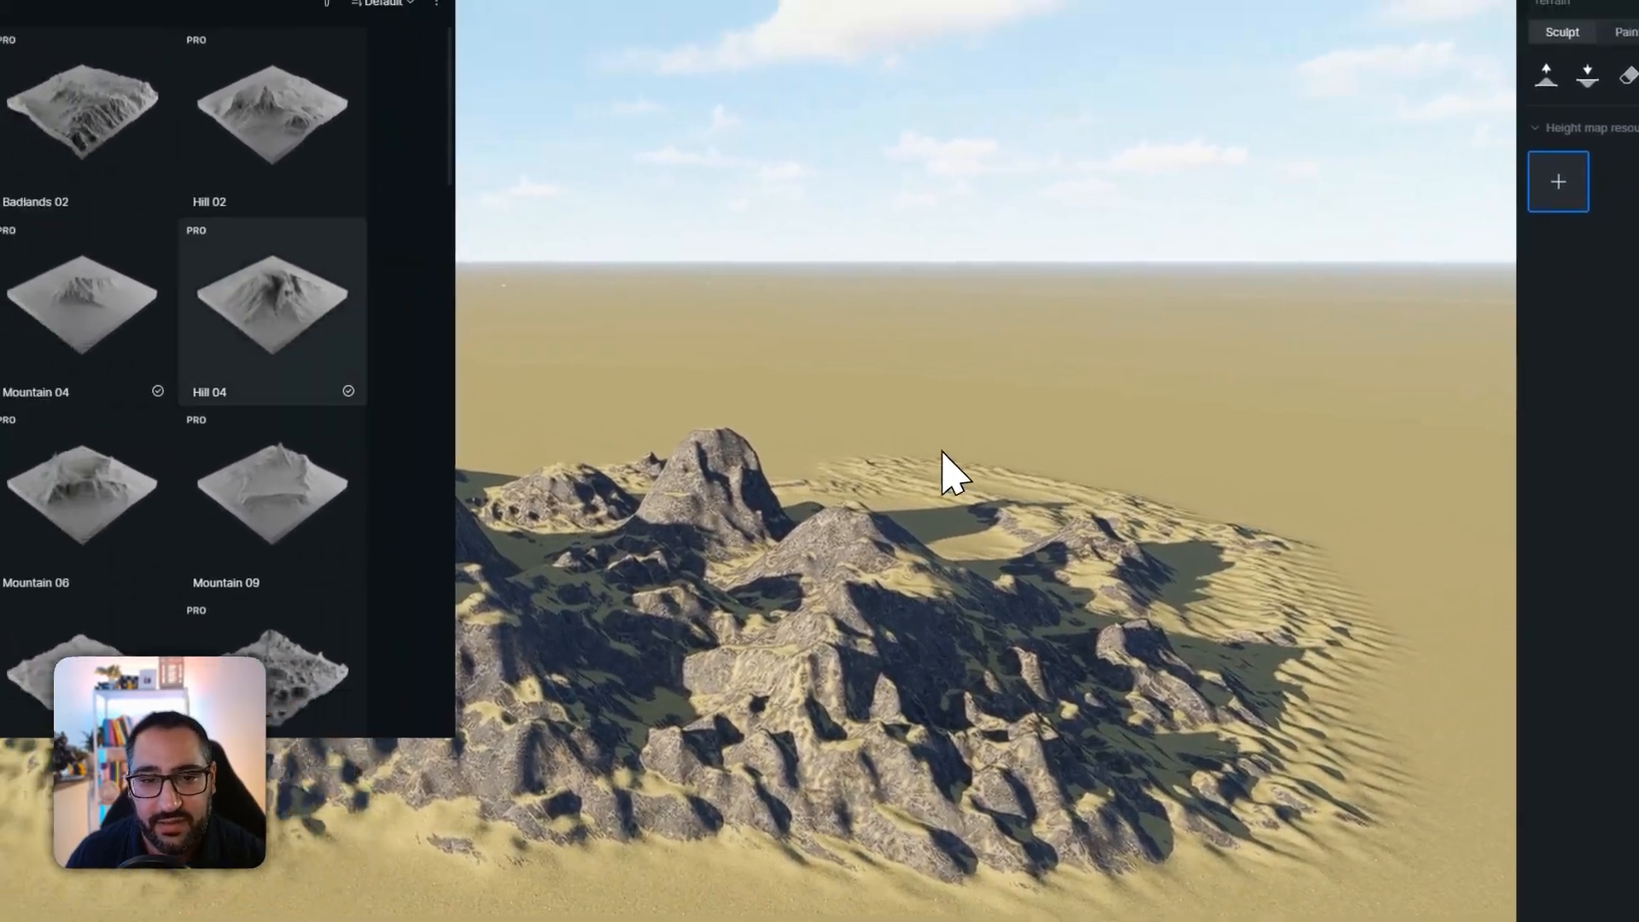
{"action": "left_click", "coordinate": [178, 248]}
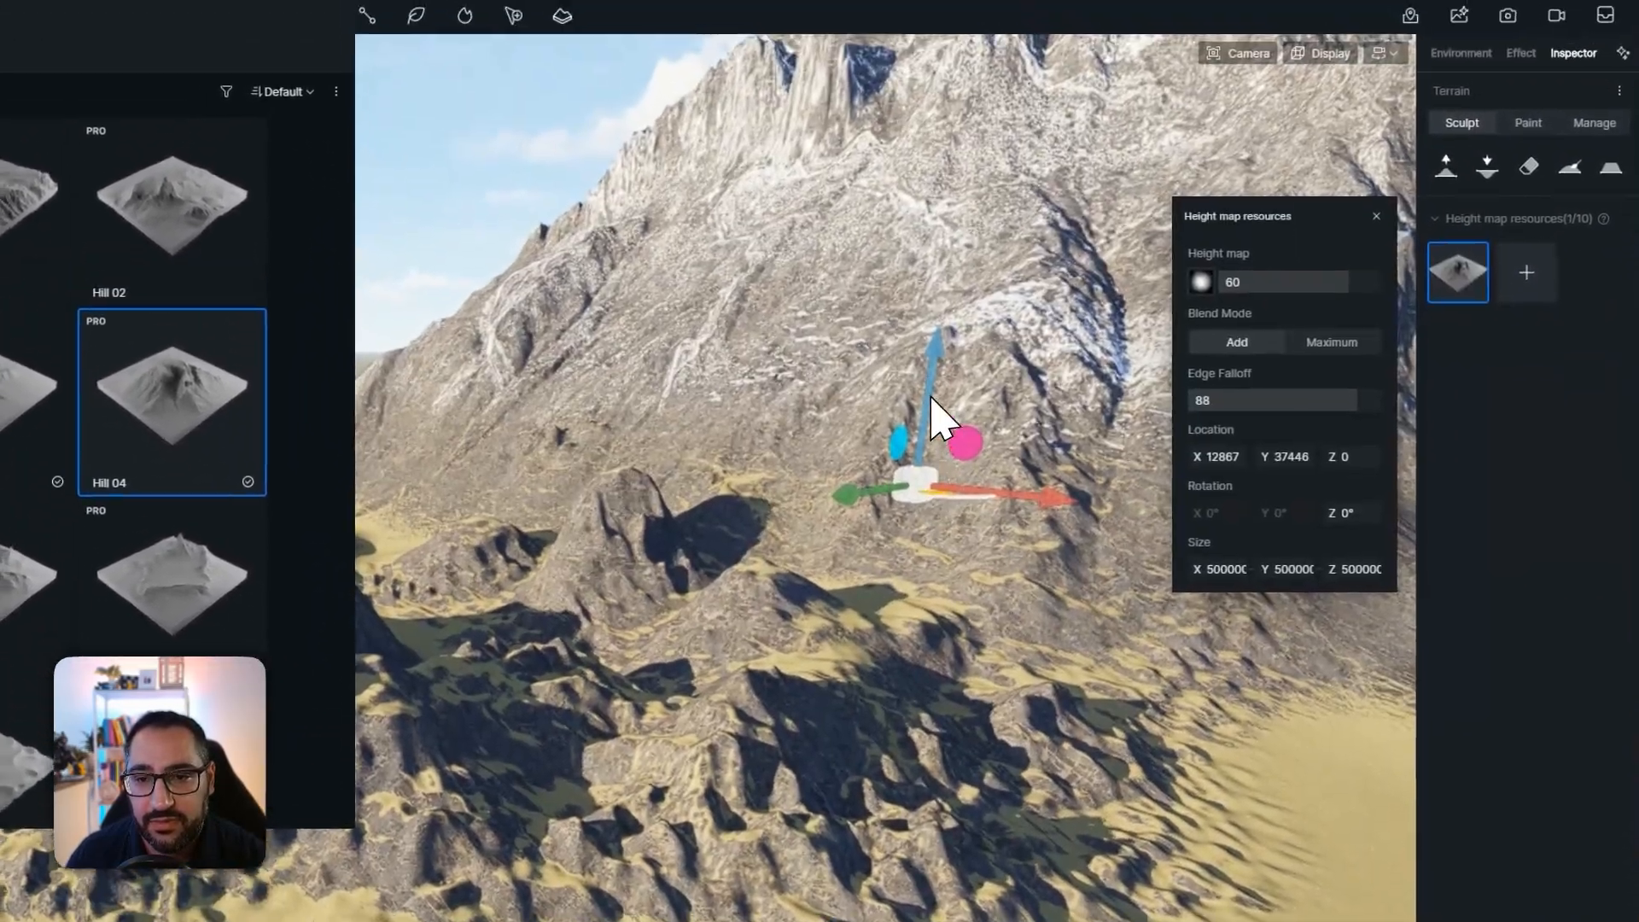
- Resize the Hill 04 height map to 100000 and move it to X 2932, Y 15698, Z 563
{"action": "left_click_drag", "start_coordinate": [925, 297], "coordinate": [870, 596]}
{"action": "left_click_drag", "start_coordinate": [869, 474], "coordinate": [893, 428]}
{"action": "left_click", "coordinate": [1344, 588]}
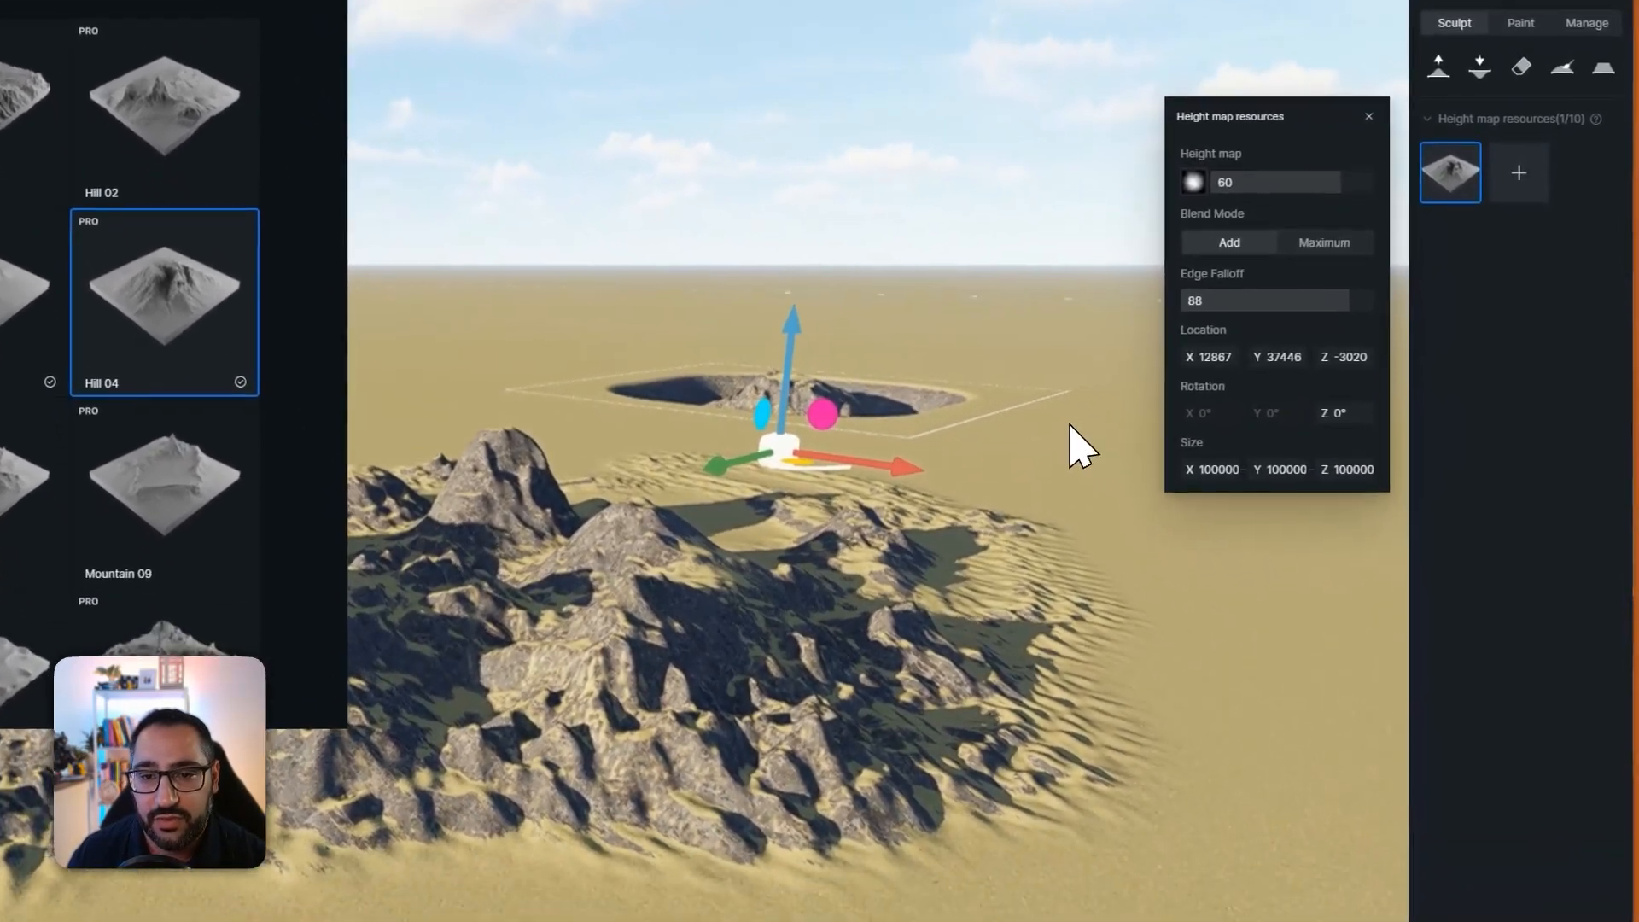
{"action": "left_click_drag", "start_coordinate": [796, 360], "coordinate": [805, 303]}
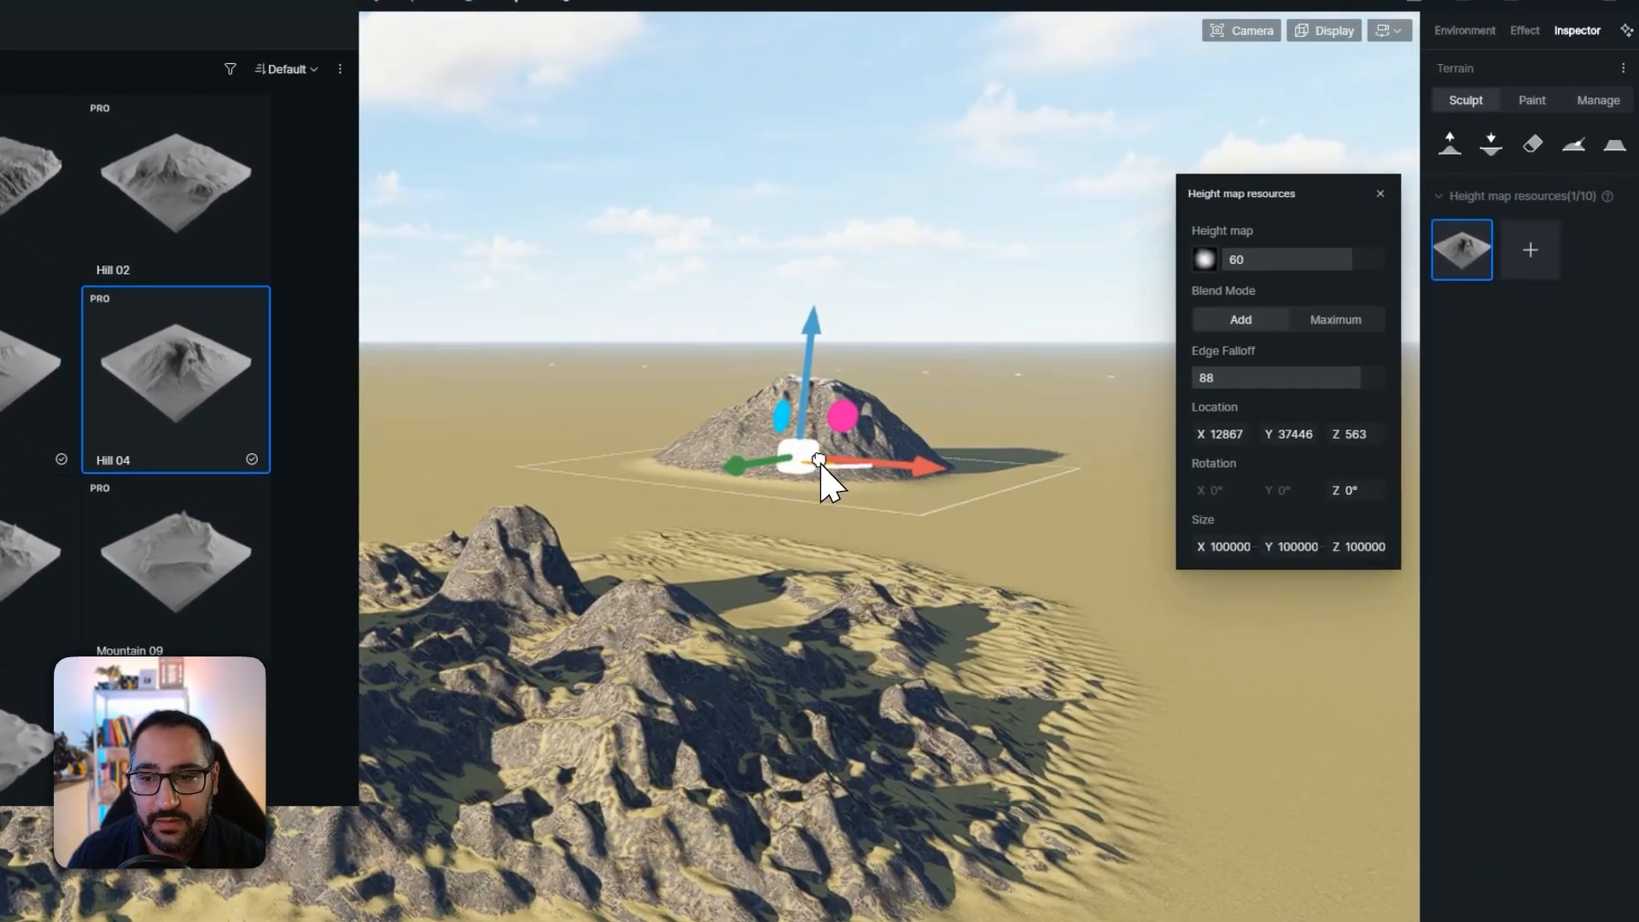
{"action": "left_click_drag", "start_coordinate": [819, 460], "coordinate": [791, 561]}
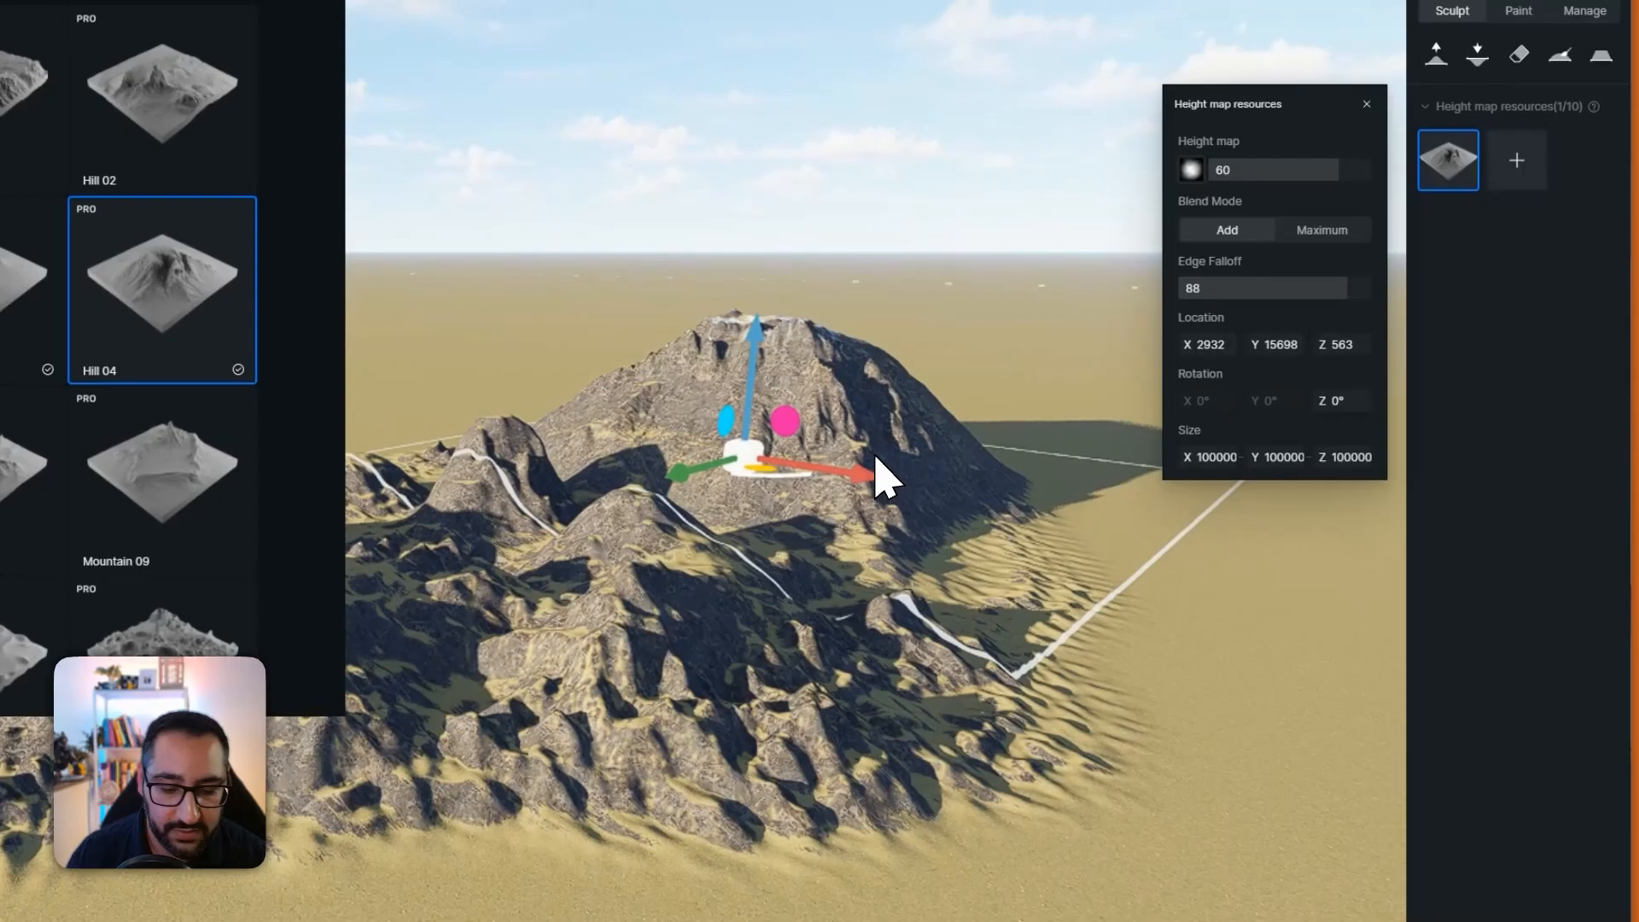
- Scale the Hill 04 height map up to 130259 and shift it to X 6709
{"action": "key", "text": "r"}
{"action": "left_click_drag", "start_coordinate": [760, 311], "coordinate": [721, 509]}
{"action": "left_click_drag", "start_coordinate": [822, 479], "coordinate": [899, 260]}
{"action": "key", "text": "w"}
{"action": "left_click_drag", "start_coordinate": [816, 469], "coordinate": [772, 440]}
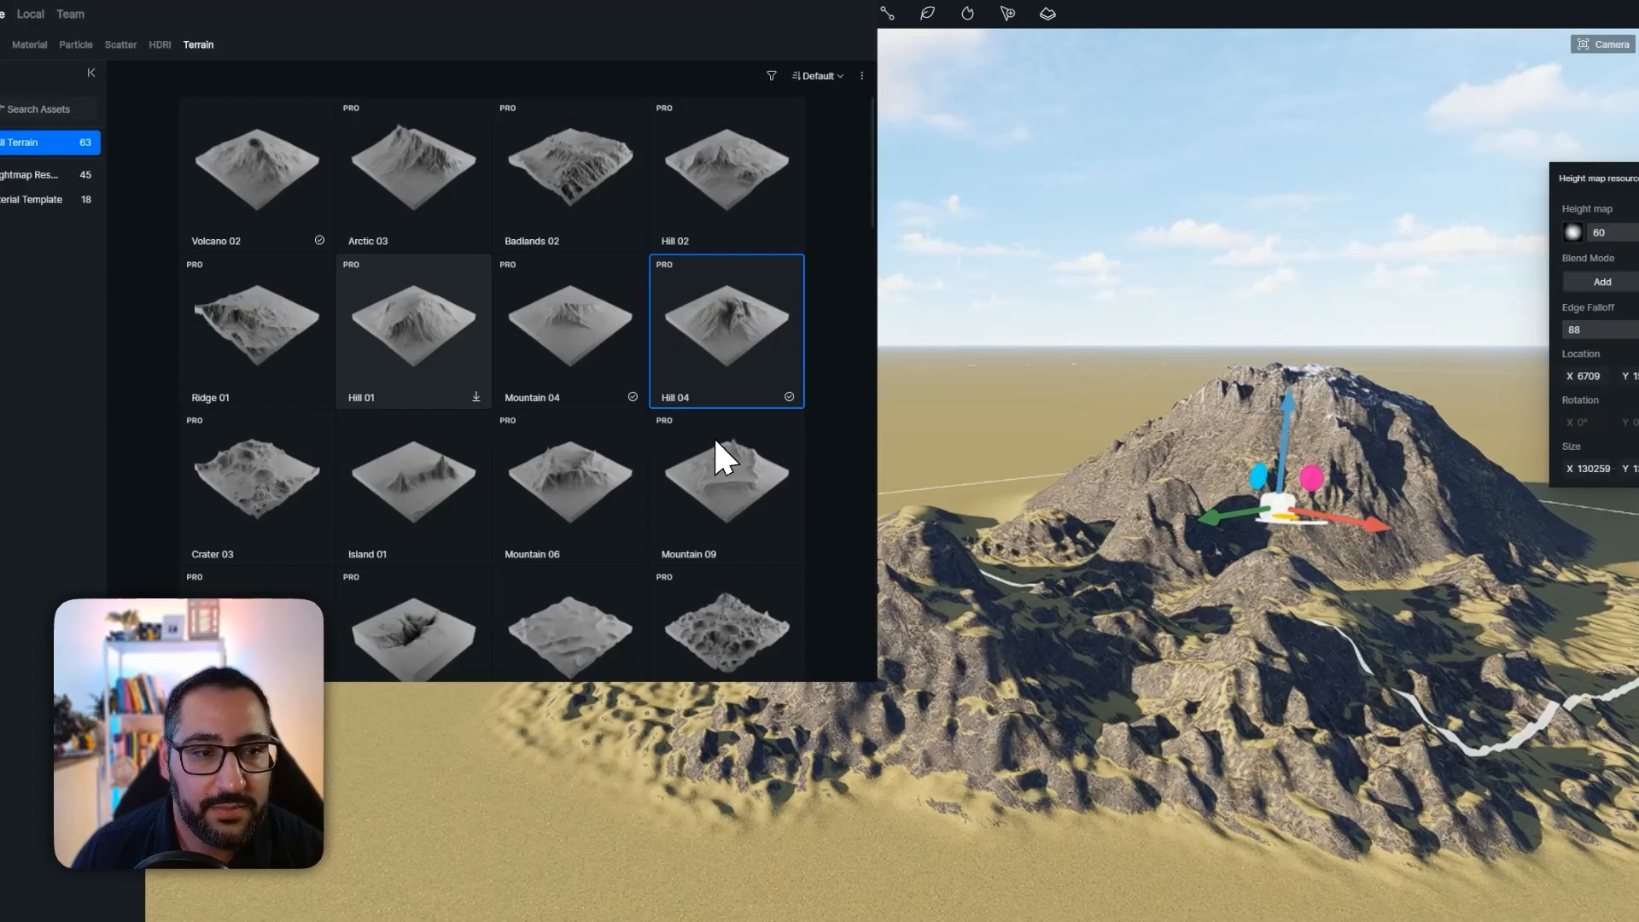
- Download the Hill 01 height map, place it beside the Hill 04 mountain and adjust its height slightly
{"action": "left_click", "coordinate": [397, 300]}
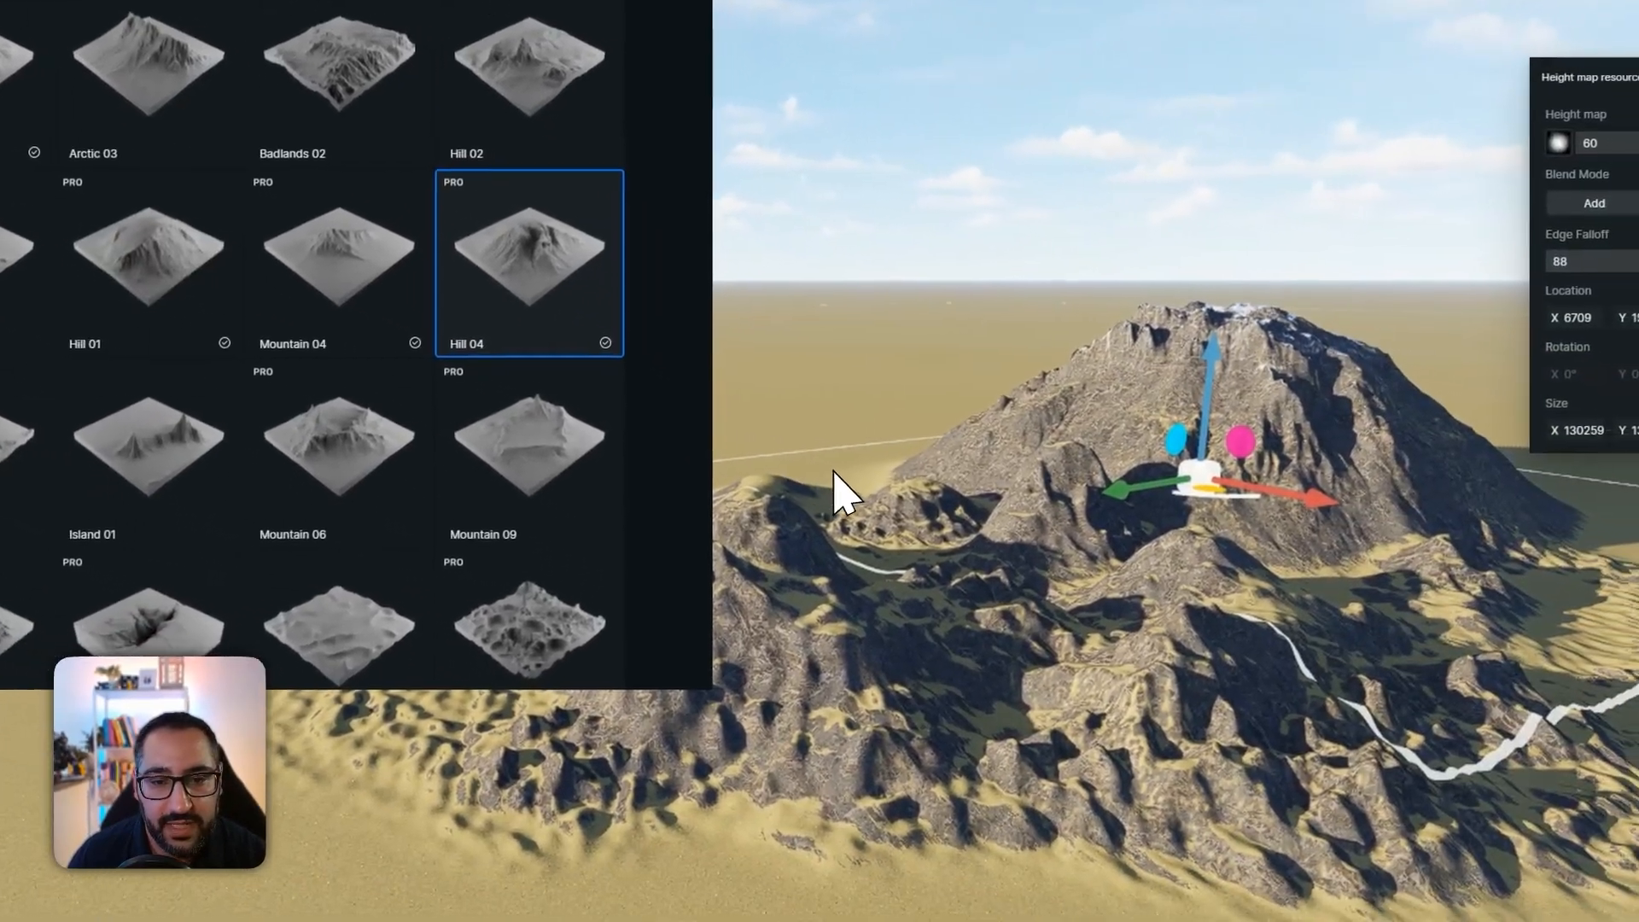
{"action": "left_click", "coordinate": [148, 258]}
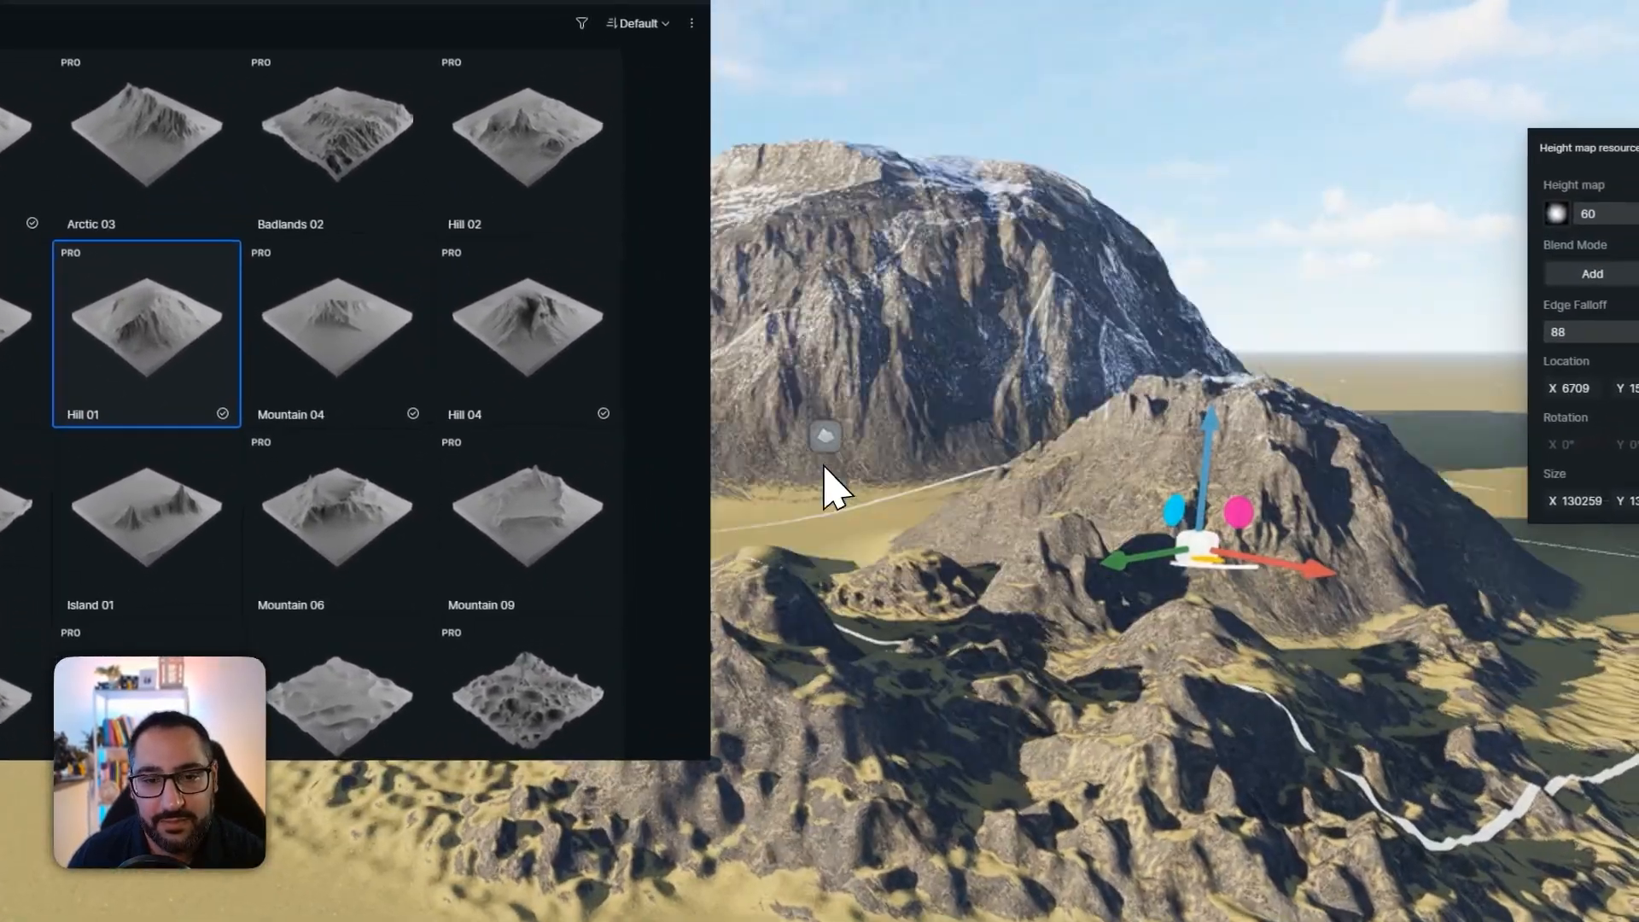
{"action": "left_click", "coordinate": [817, 458]}
{"action": "left_click_drag", "start_coordinate": [812, 348], "coordinate": [811, 369]}
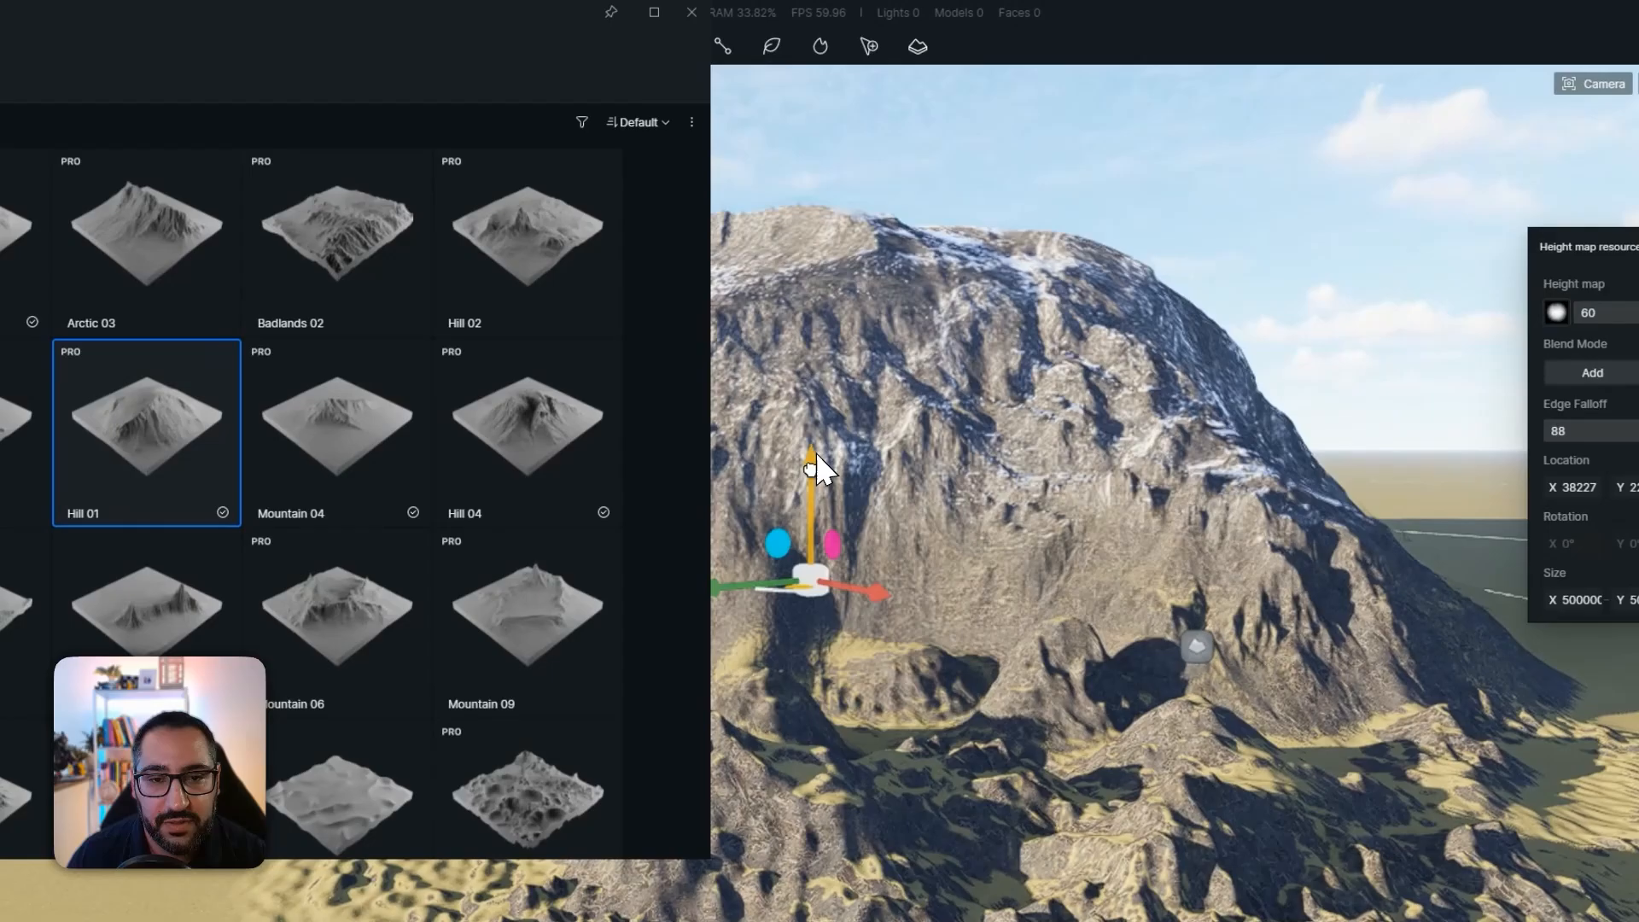
{"action": "left_click_drag", "start_coordinate": [815, 455], "coordinate": [820, 483]}
- Scale the Hill 01 height map down to about 248,500 and move it closer to the Hill 04 mountain
{"action": "key", "text": "r"}
{"action": "left_click_drag", "start_coordinate": [812, 589], "coordinate": [814, 648]}
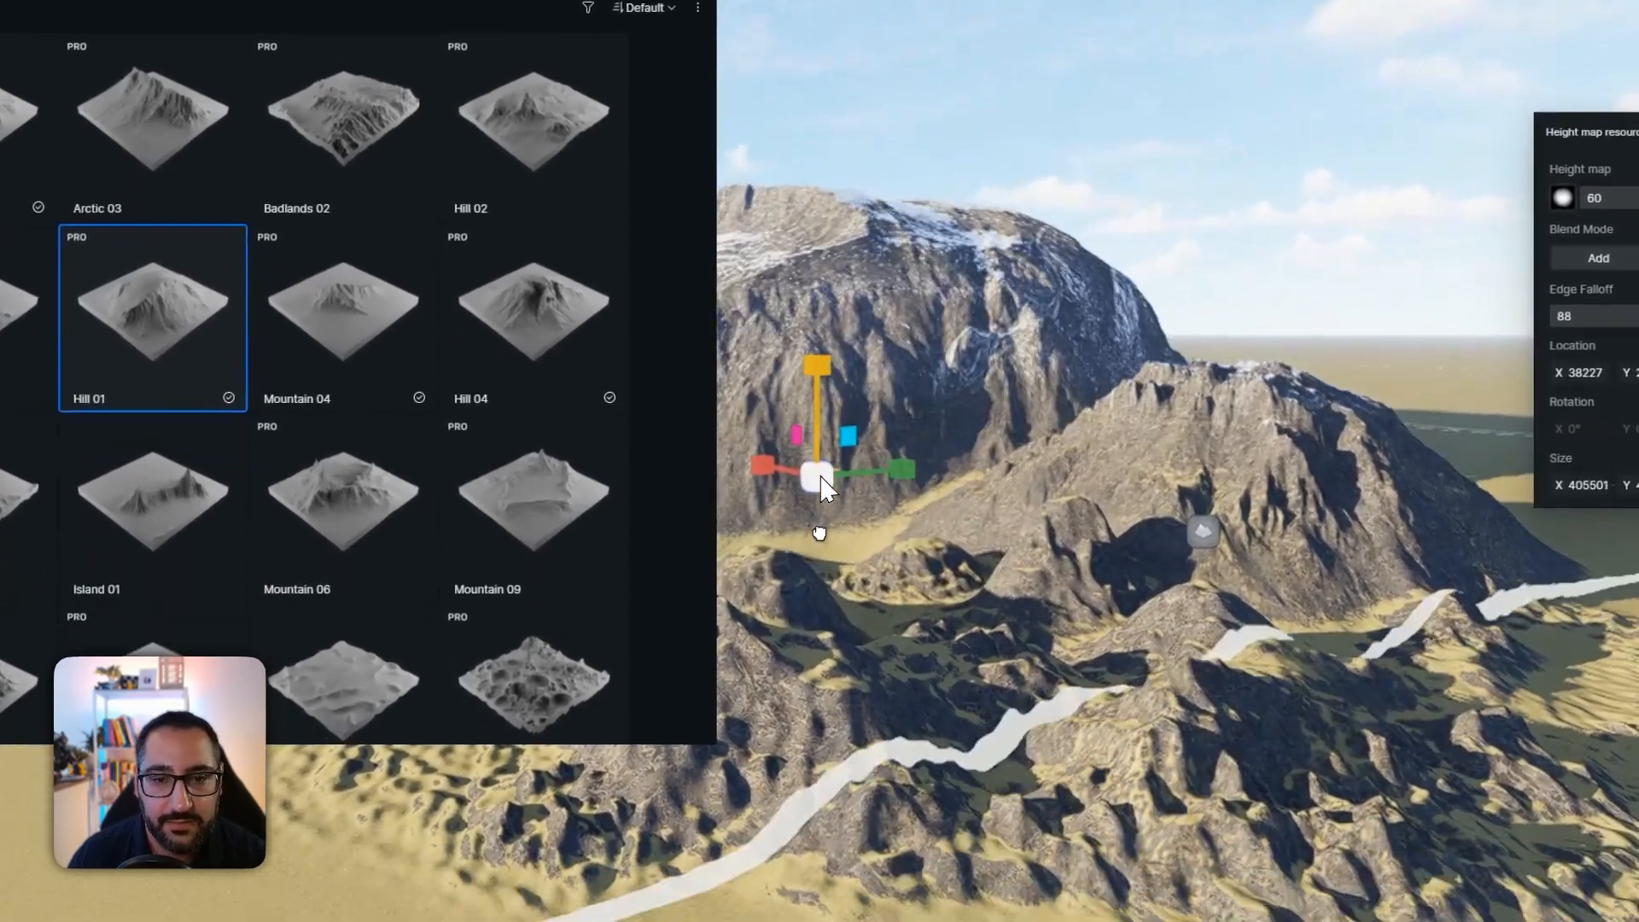
{"action": "left_click_drag", "start_coordinate": [819, 533], "coordinate": [819, 772]}
{"action": "key", "text": "r"}
{"action": "left_click_drag", "start_coordinate": [817, 378], "coordinate": [825, 407]}
{"action": "left_click_drag", "start_coordinate": [804, 526], "coordinate": [798, 586]}
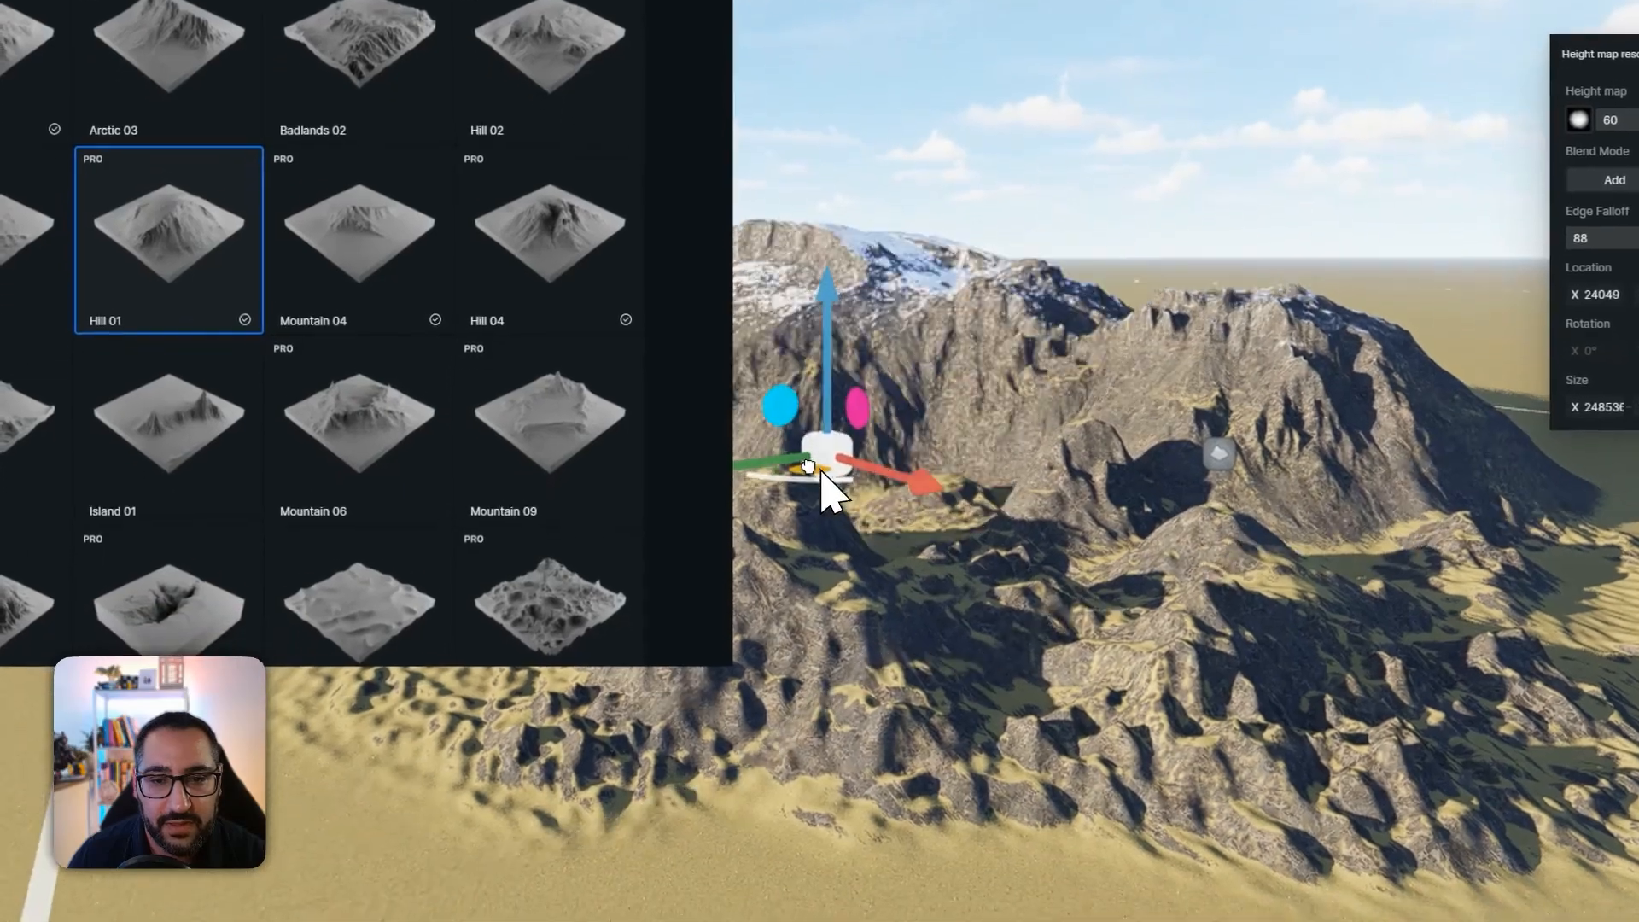
{"action": "left_click_drag", "start_coordinate": [821, 471], "coordinate": [753, 455]}
- Download the Mountain 09 height map and place it behind the two existing mountains
{"action": "right_click_drag", "start_coordinate": [945, 498], "coordinate": [750, 130]}
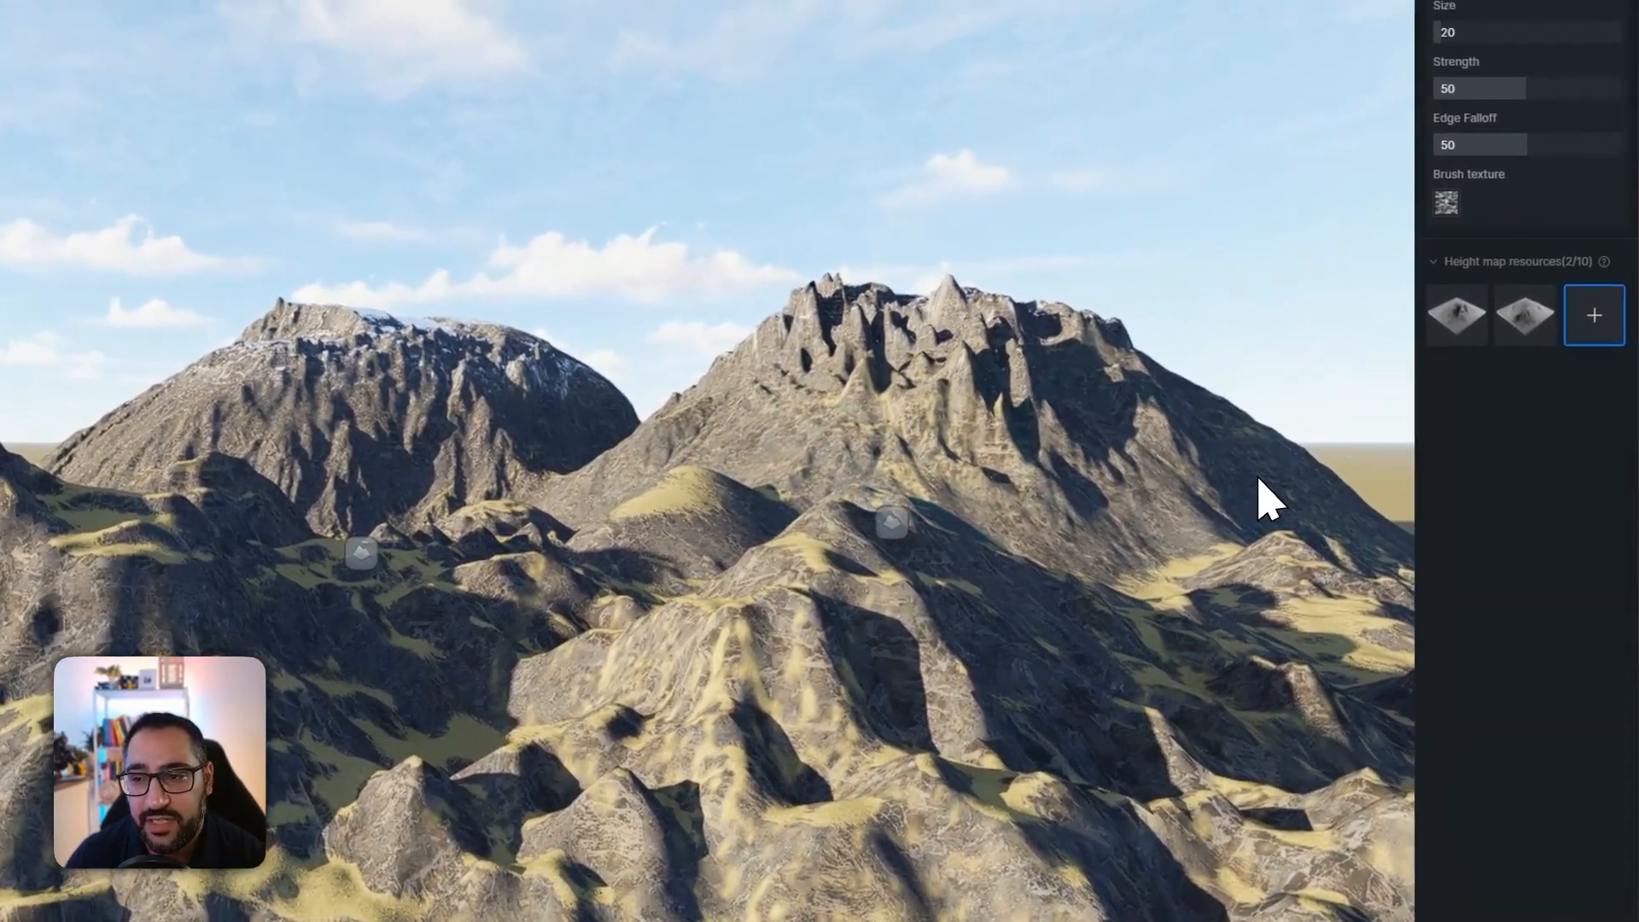
{"action": "left_click", "coordinate": [1588, 326]}
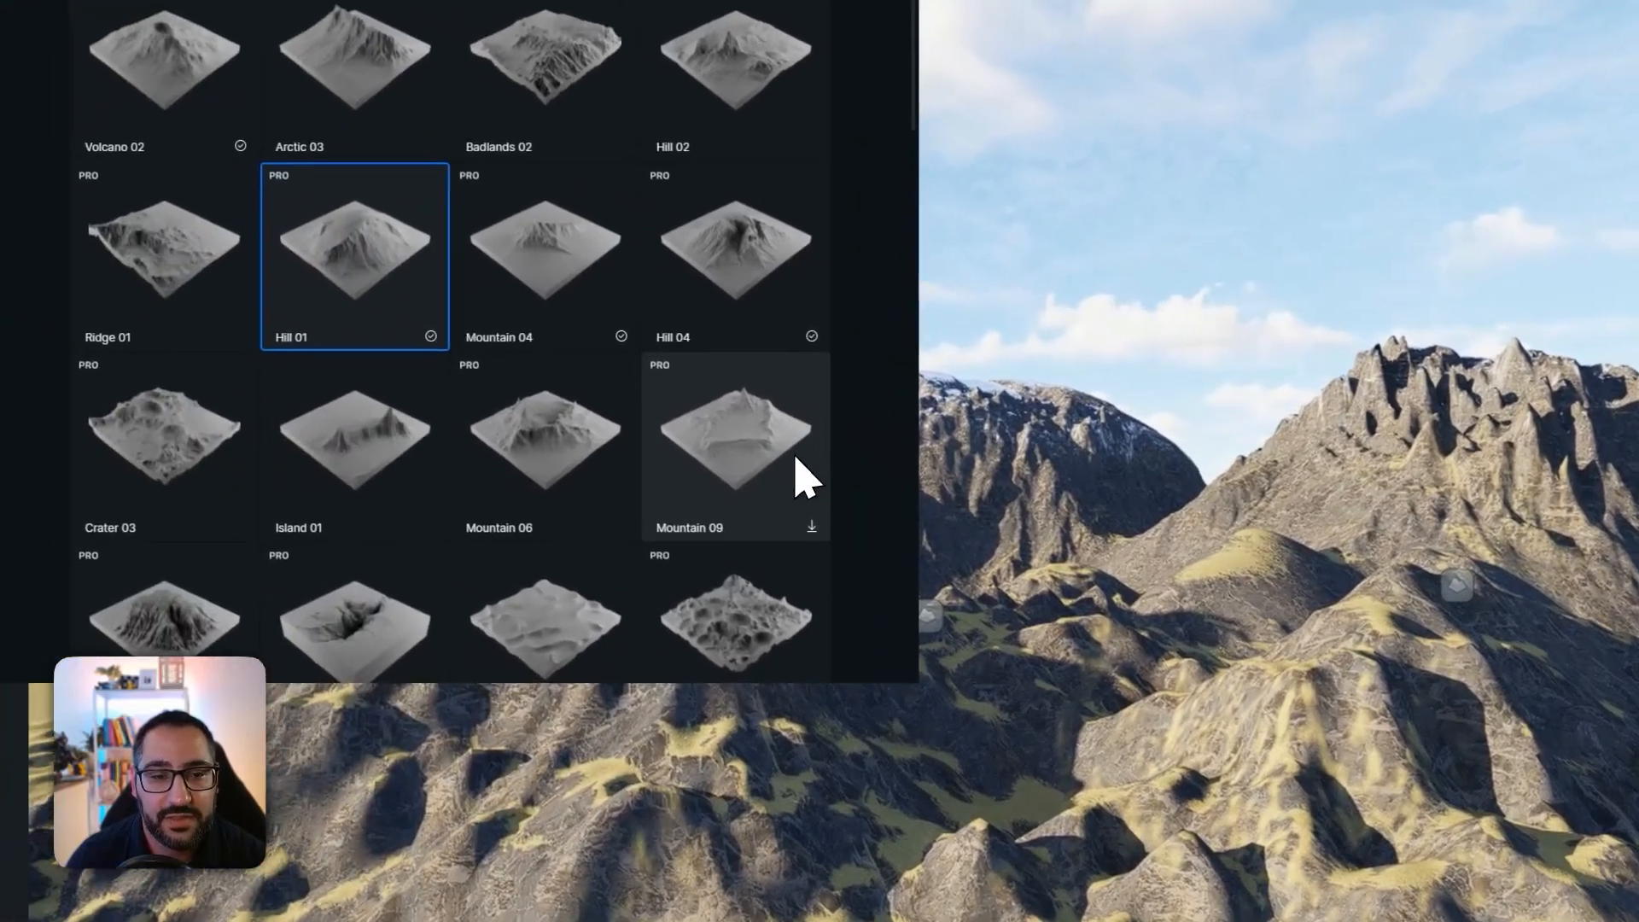
{"action": "left_click", "coordinate": [231, 394]}
{"action": "left_click", "coordinate": [674, 450]}
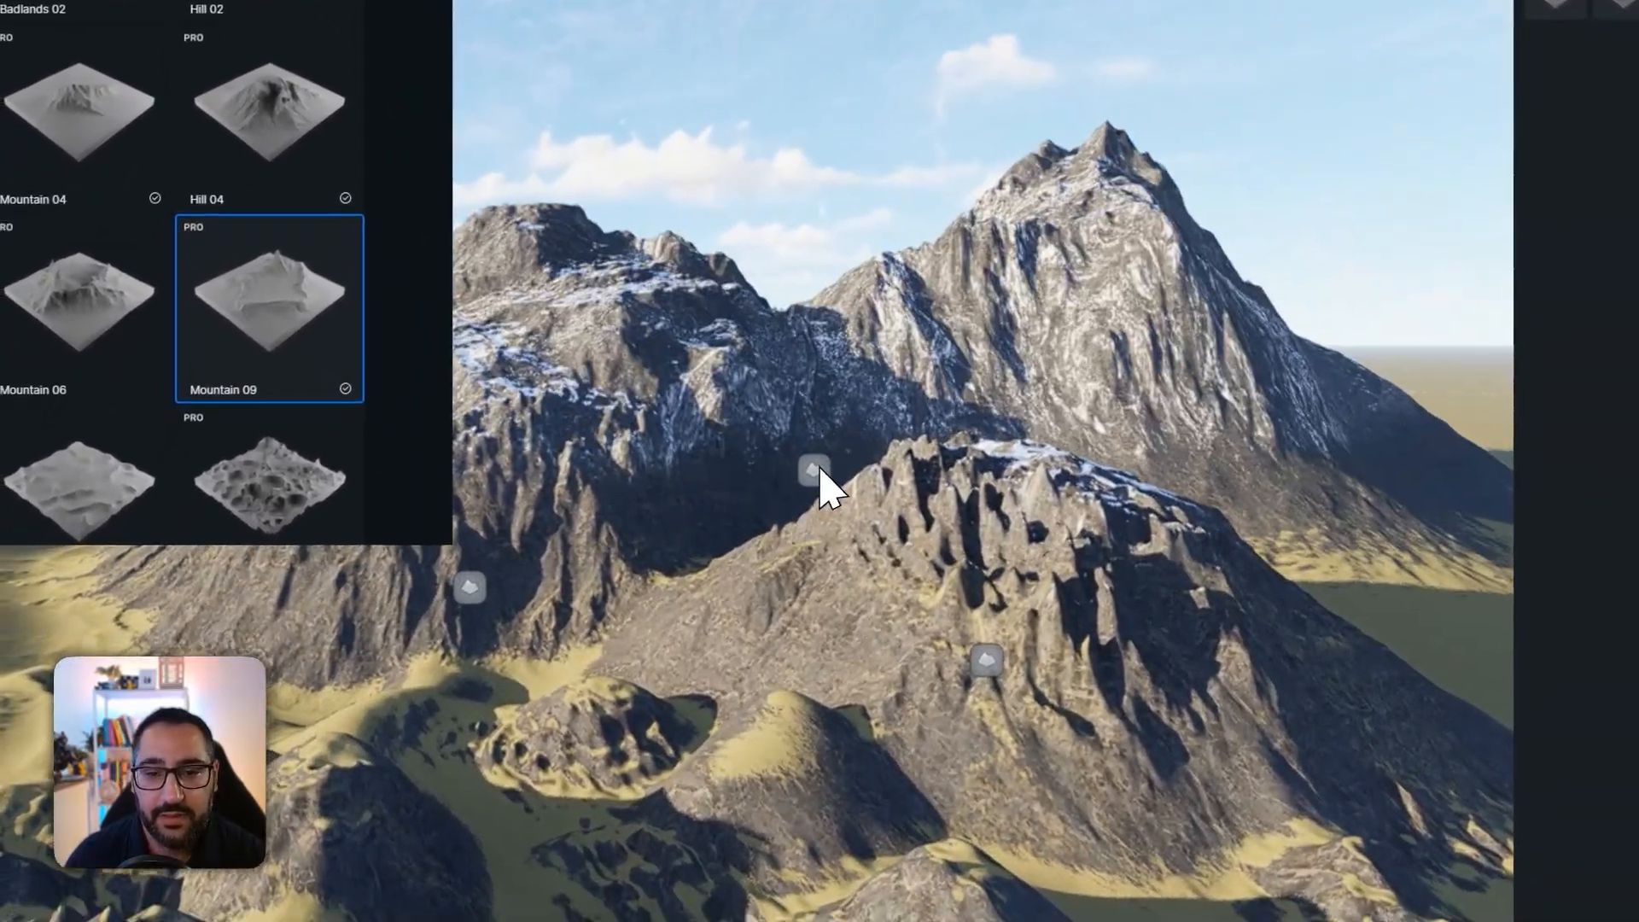
{"action": "left_click", "coordinate": [818, 470]}
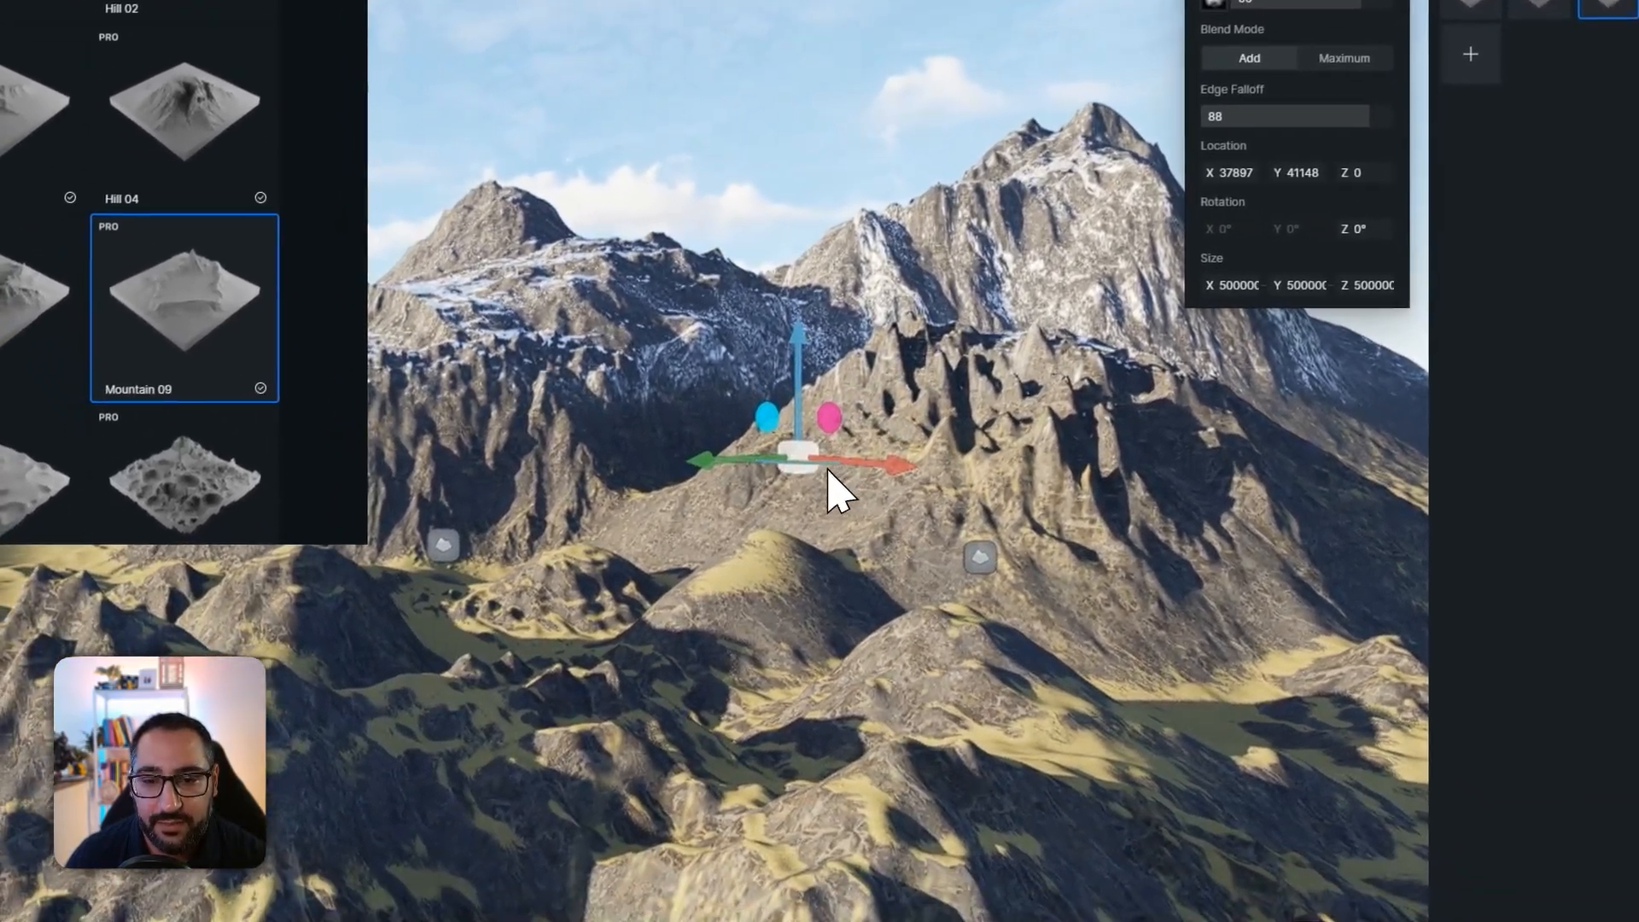
- Move the Mountain 09 height map to X 41940, Y 43836, Z -1364
{"action": "mouse_move", "coordinate": [819, 464]}
{"action": "left_mouse_down"}
{"action": "mouse_move", "coordinate": [832, 512]}
{"action": "mouse_move", "coordinate": [805, 393]}
{"action": "mouse_move", "coordinate": [819, 444]}
{"action": "left_mouse_up"}
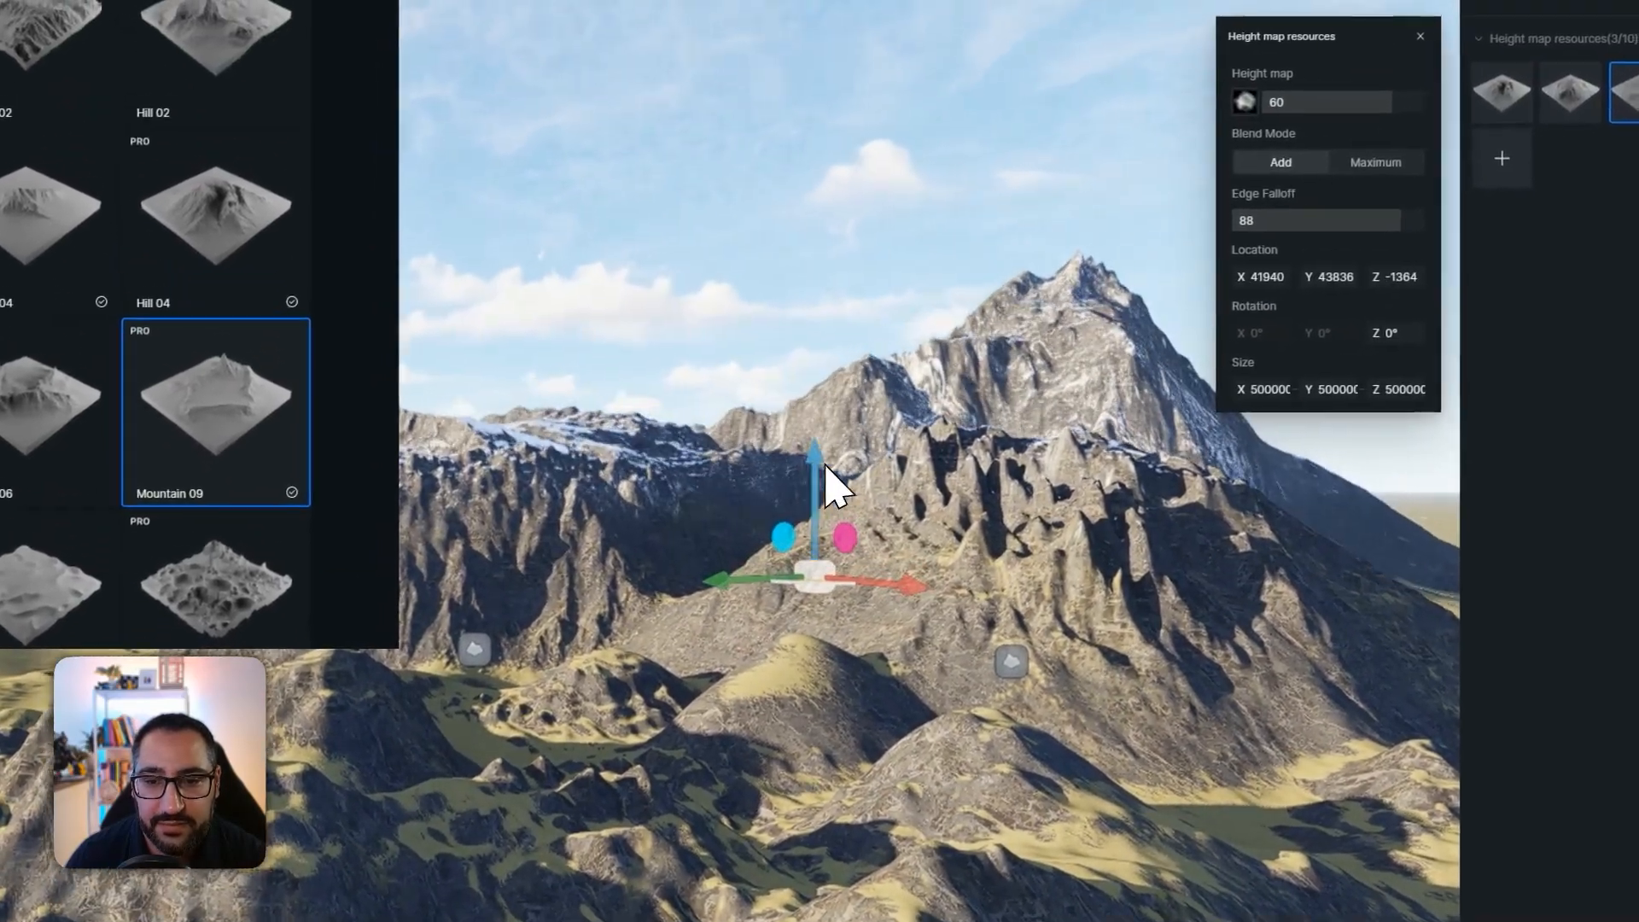
{"action": "right_click_drag", "start_coordinate": [831, 429], "coordinate": [943, 396]}
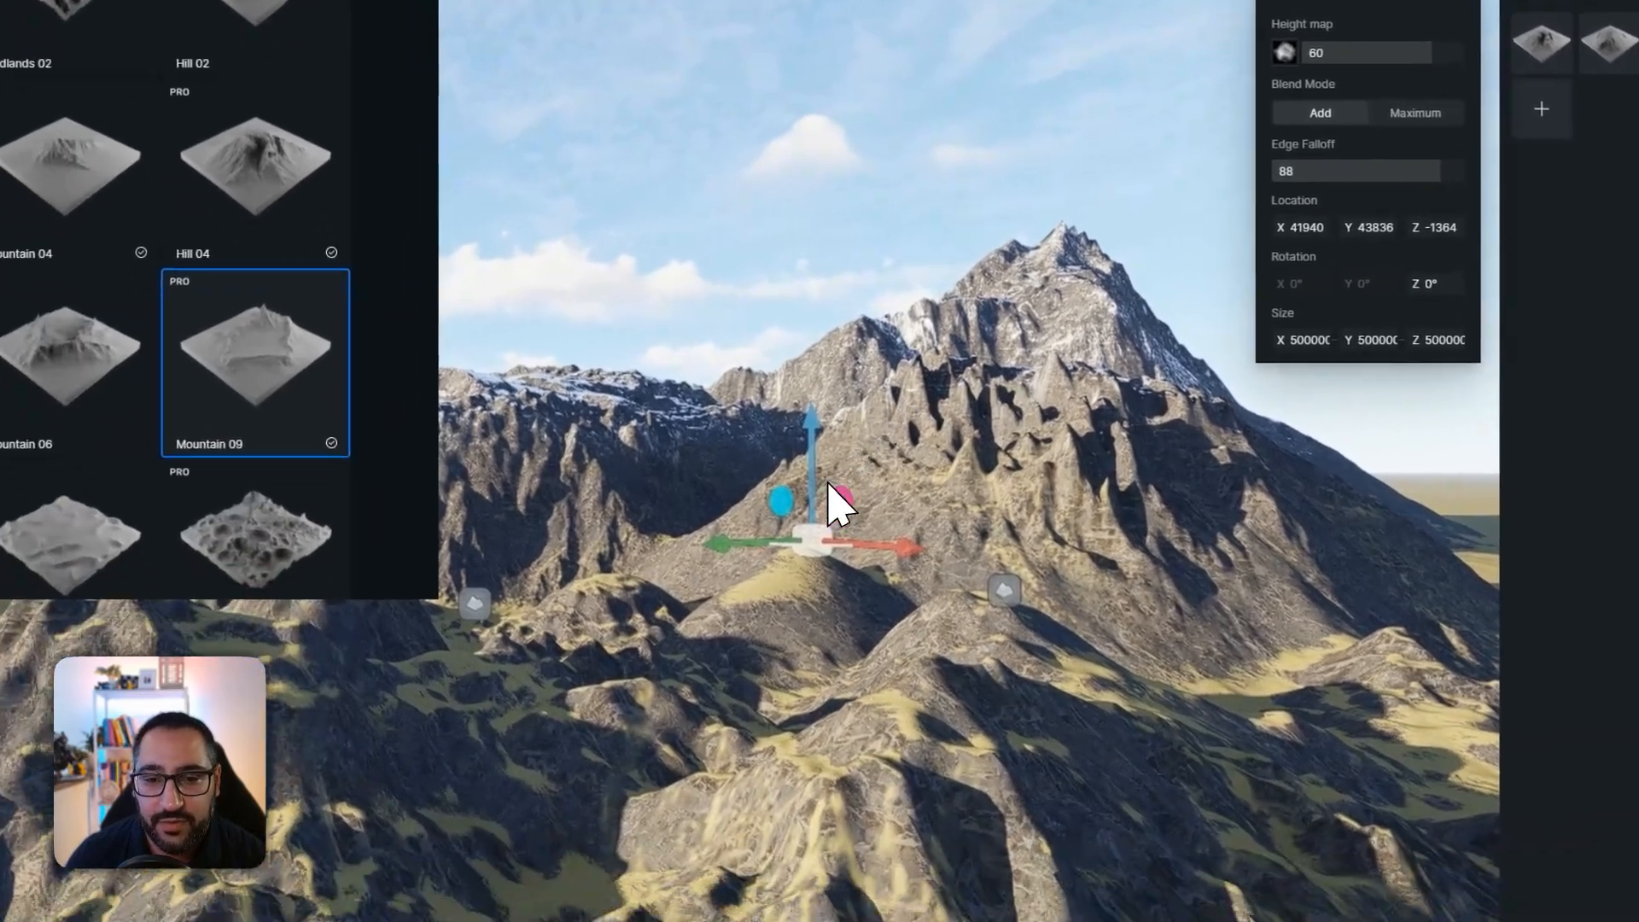
{"action": "right_click_drag", "start_coordinate": [828, 483], "coordinate": [1127, 671]}
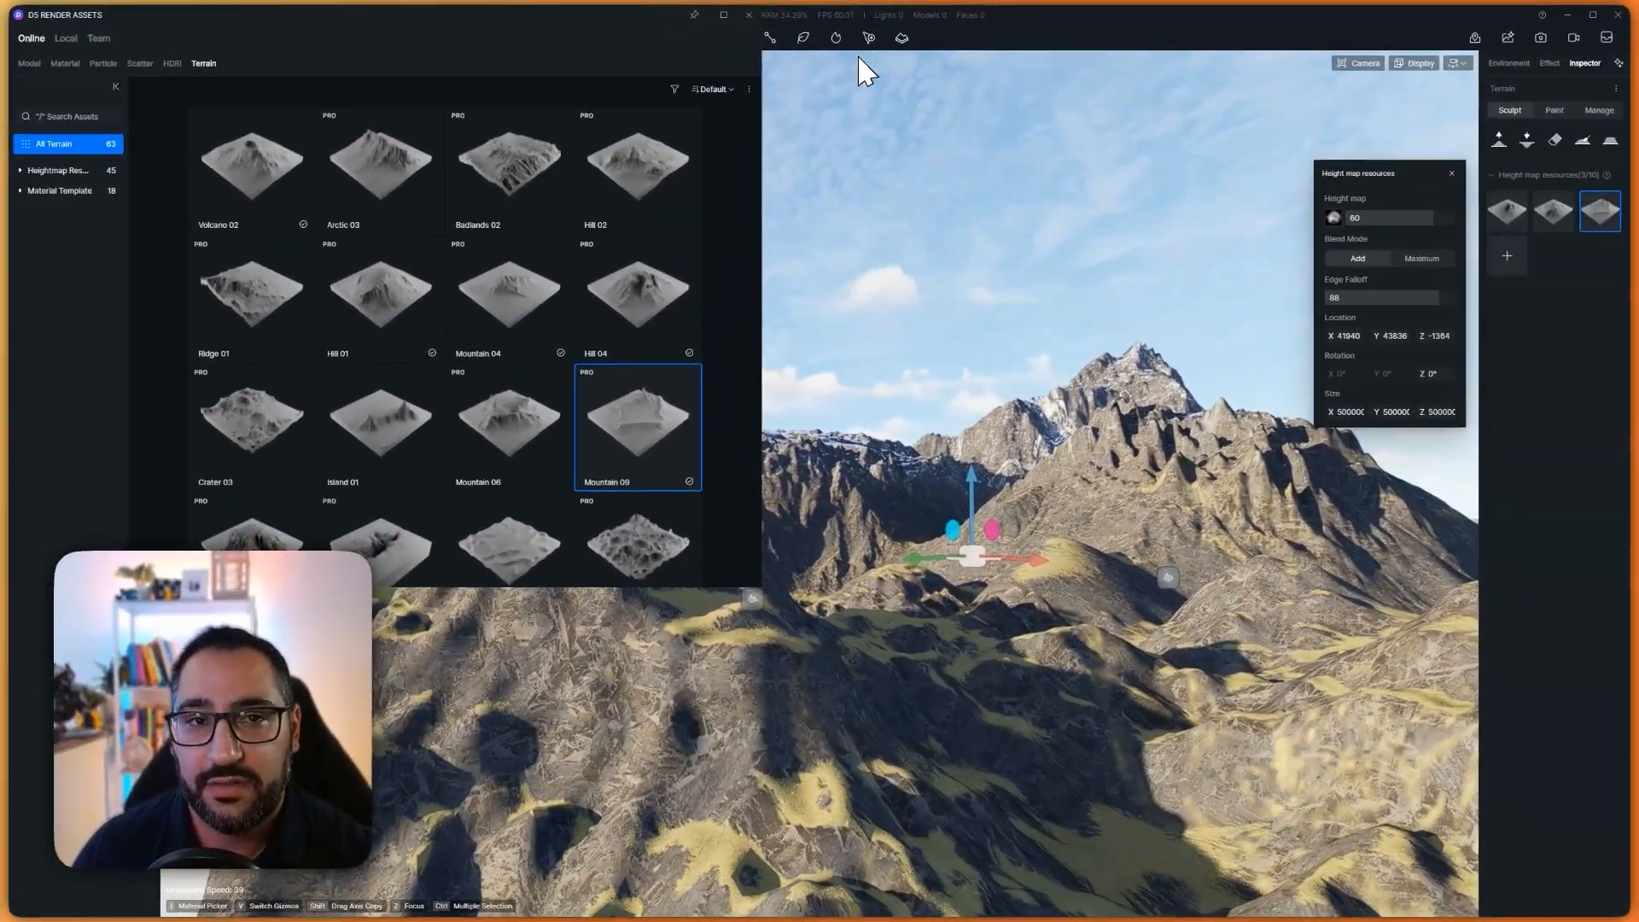
- Close the asset library and sculpt the terrain around the mountains with a size 20, strength 50, edge falloff 50 brush
{"action": "left_click", "coordinate": [748, 15]}
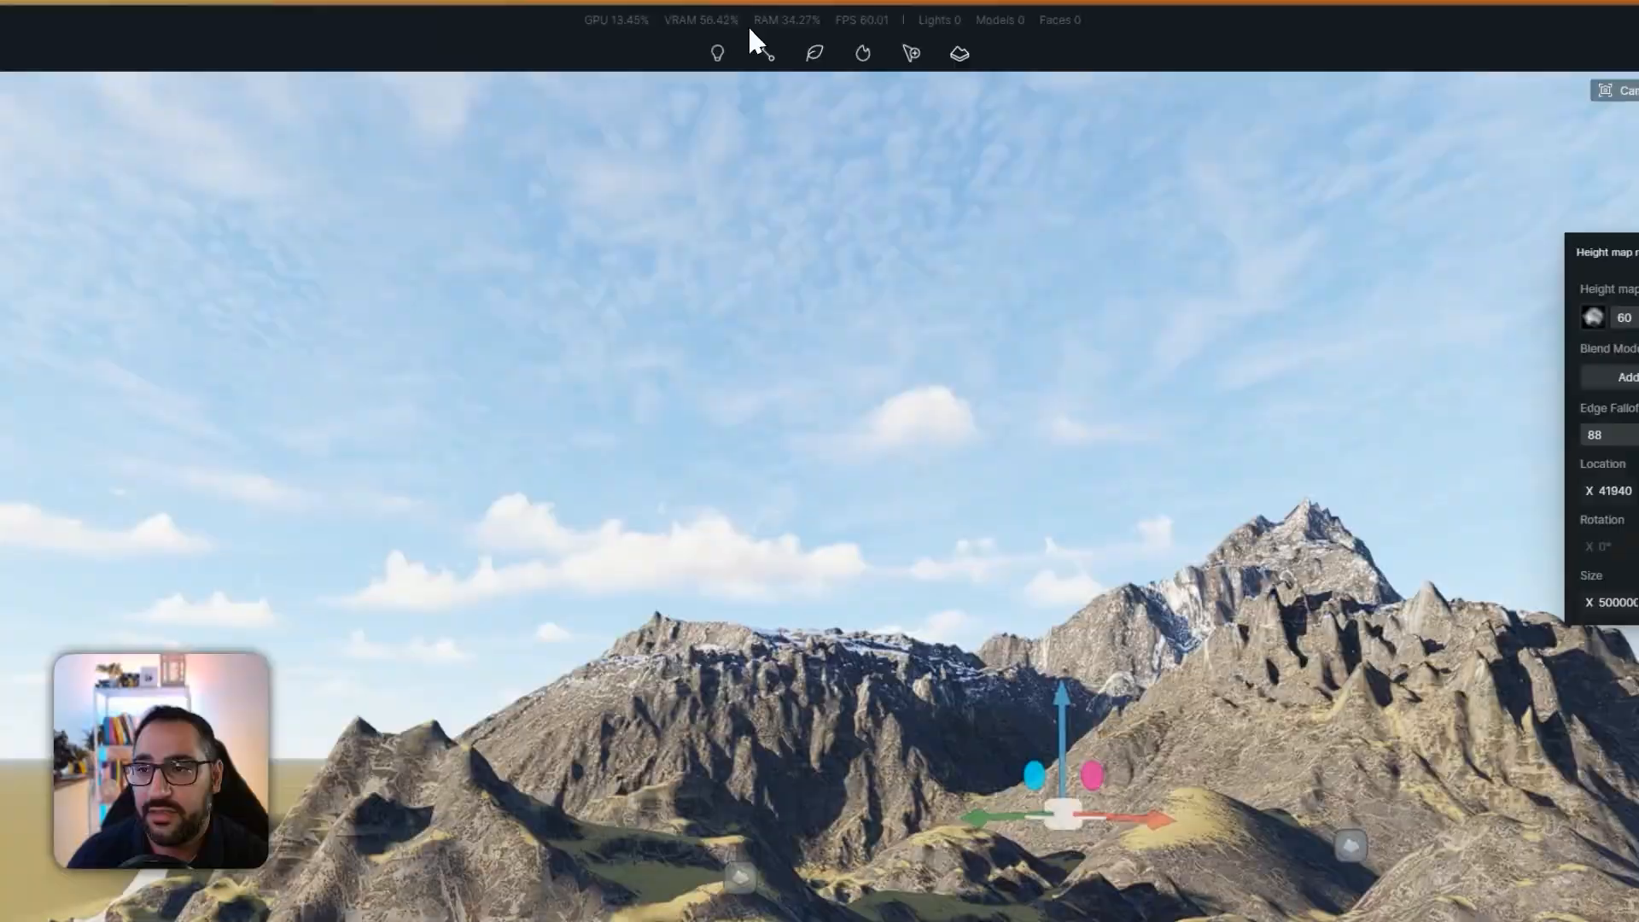
{"action": "left_click", "coordinate": [1498, 141]}
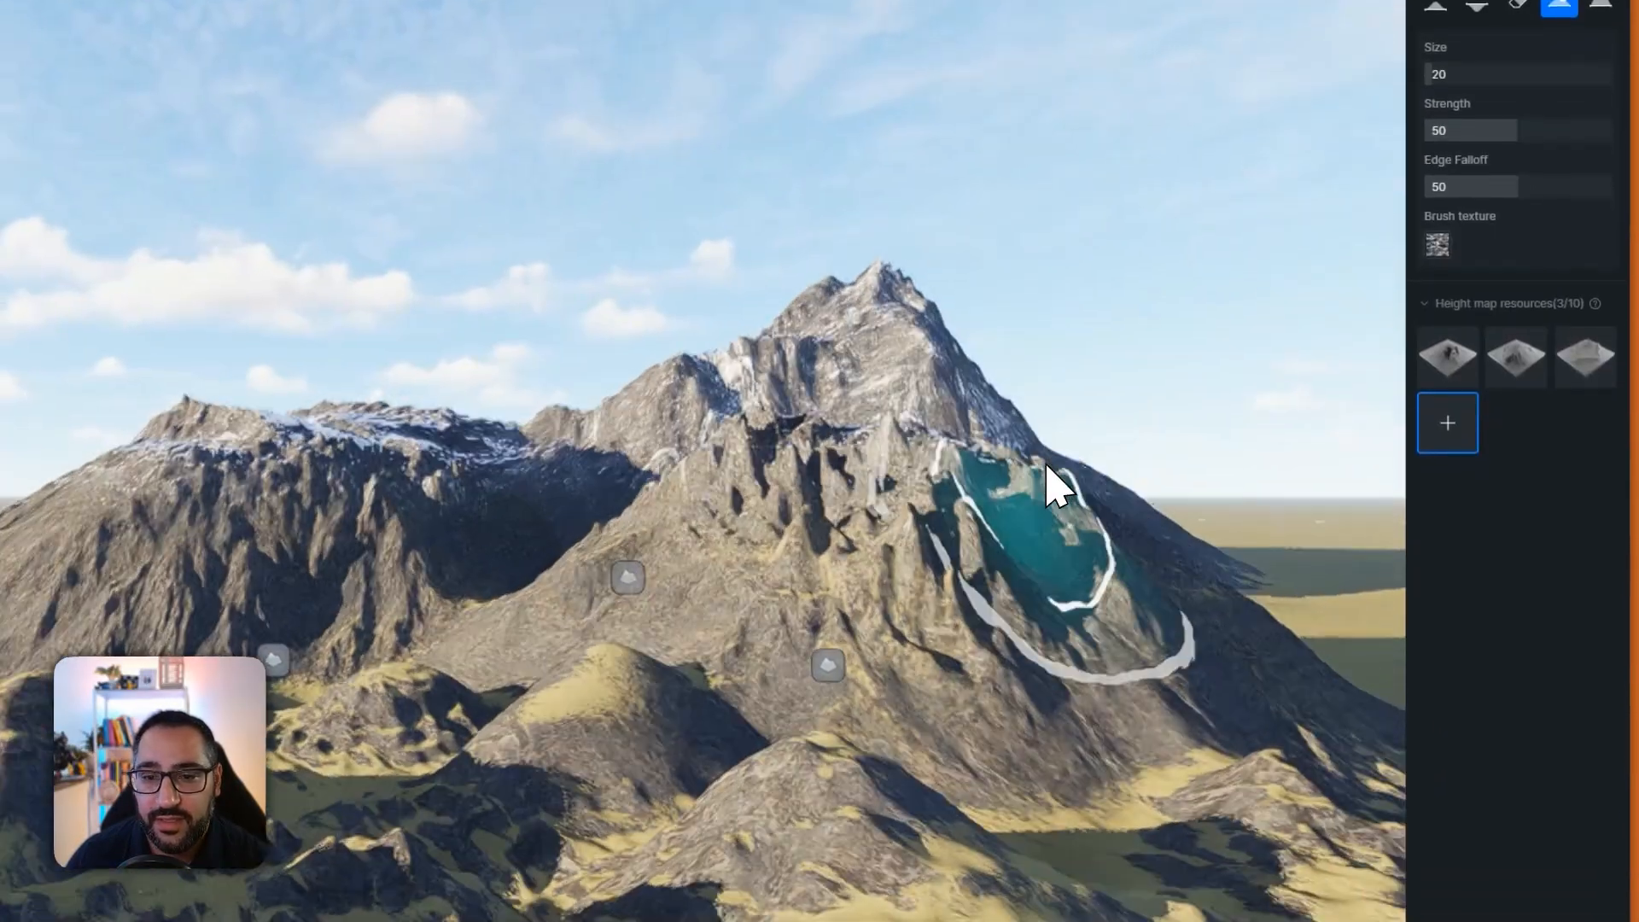
{"action": "mouse_move", "coordinate": [1047, 610]}
{"action": "left_mouse_down"}
{"action": "mouse_move", "coordinate": [871, 665]}
{"action": "mouse_move", "coordinate": [787, 652]}
{"action": "left_mouse_up"}
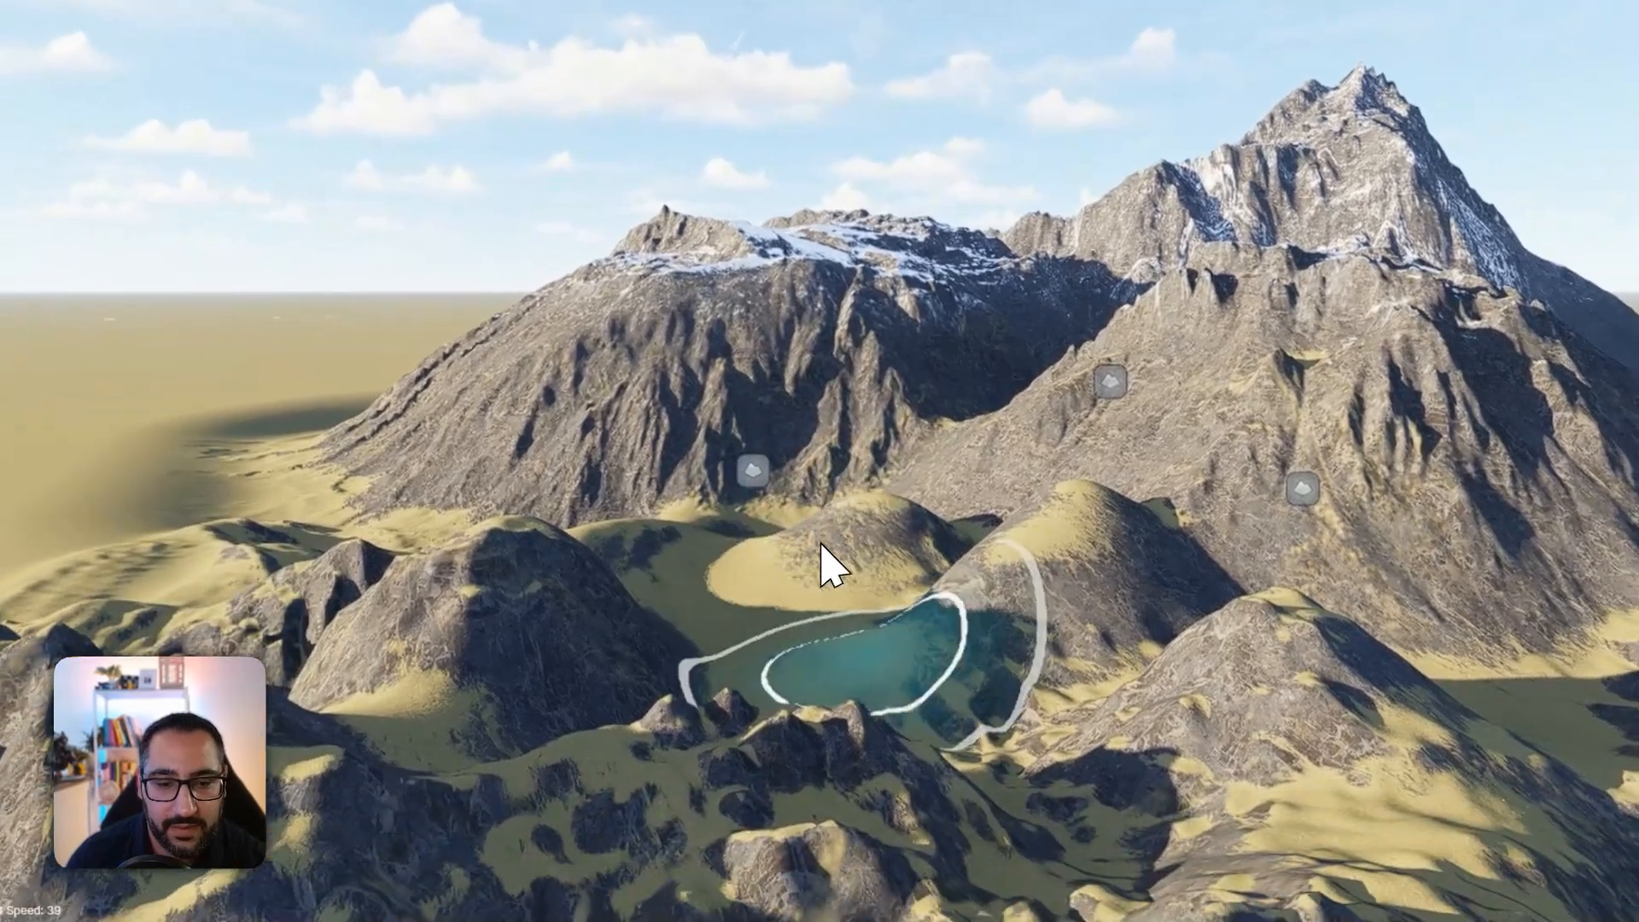
{"action": "scroll", "coordinate": [862, 686], "scroll_direction": "down", "scroll_amount": 5}
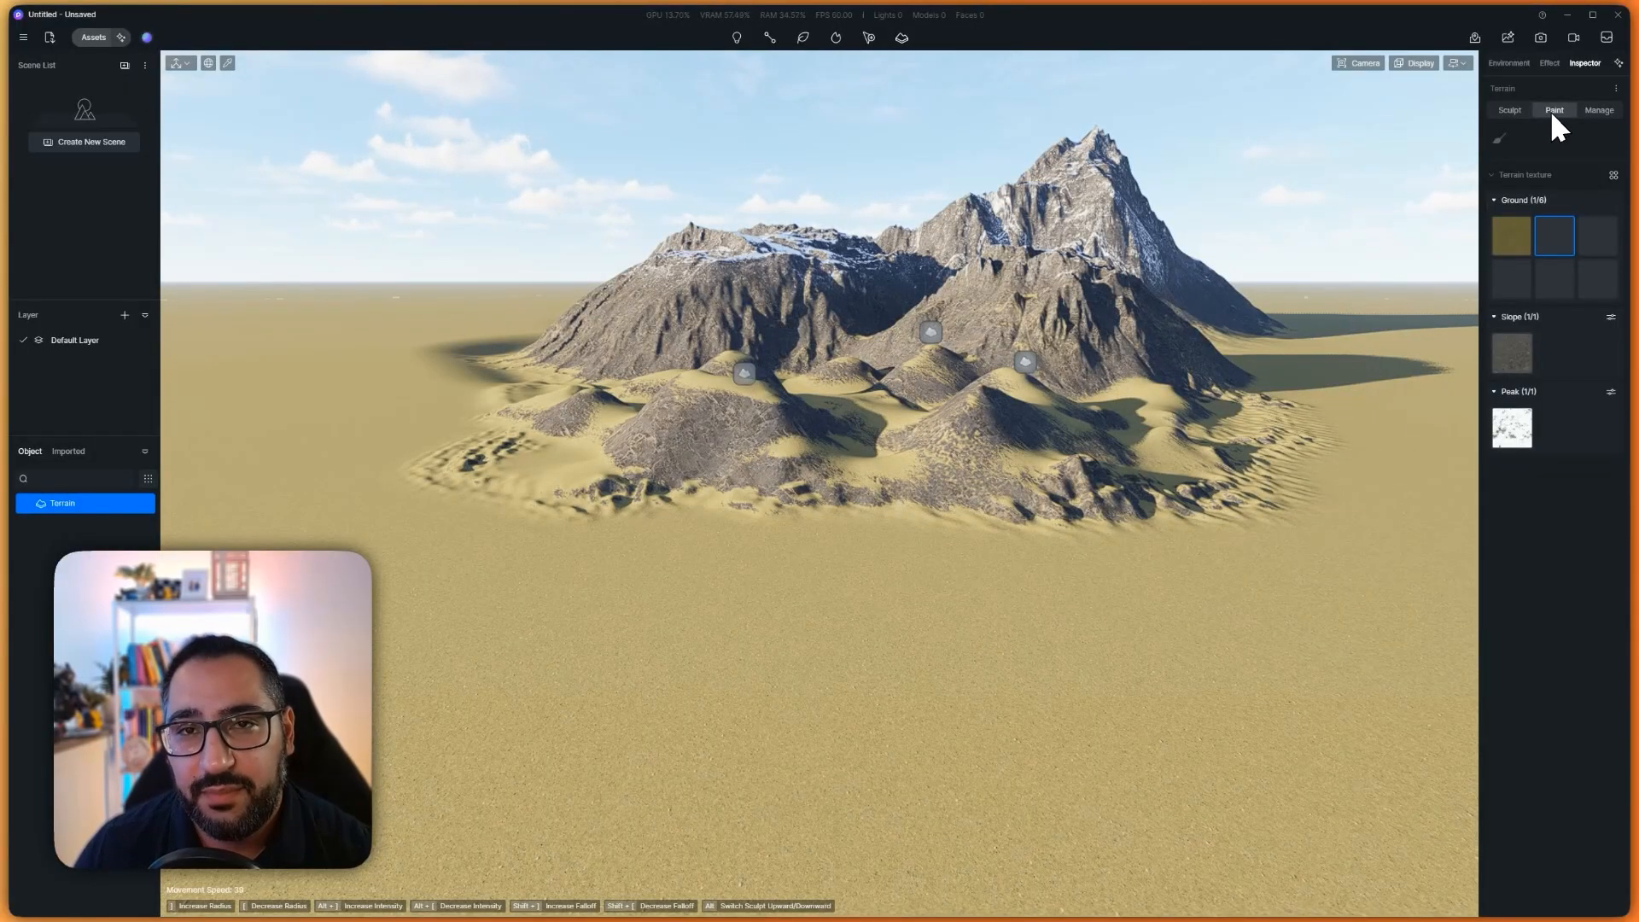
- Download the Road surface 41 material and assign the Dry Deciduous Woodland material to the second ground texture slot
{"action": "left_click", "coordinate": [1554, 246]}
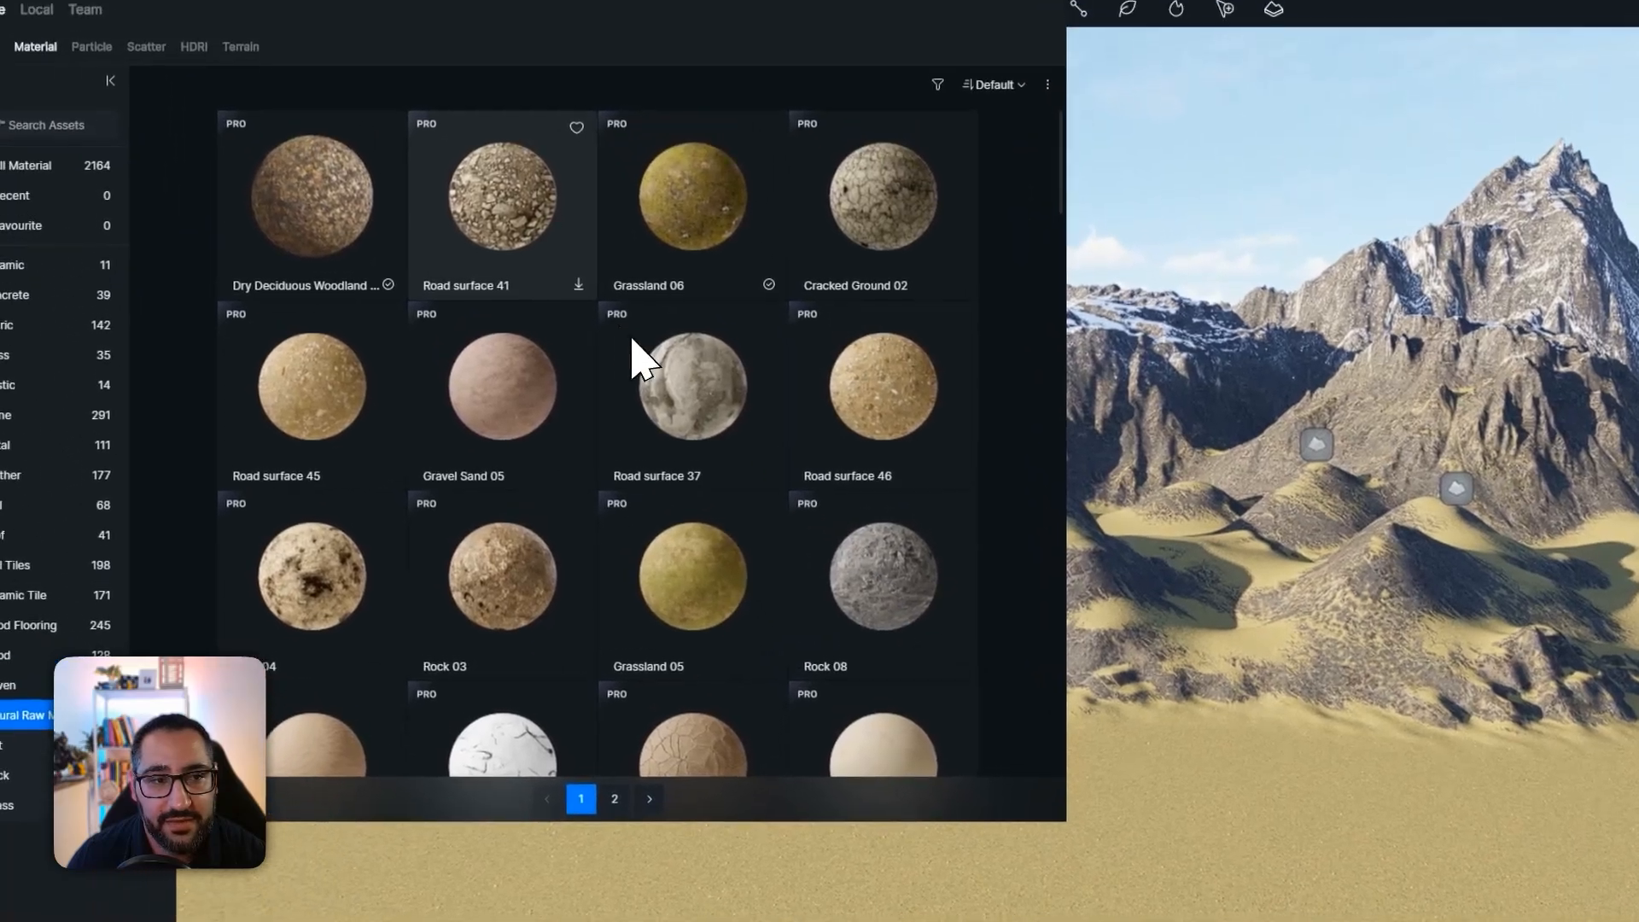
{"action": "left_click", "coordinate": [427, 64]}
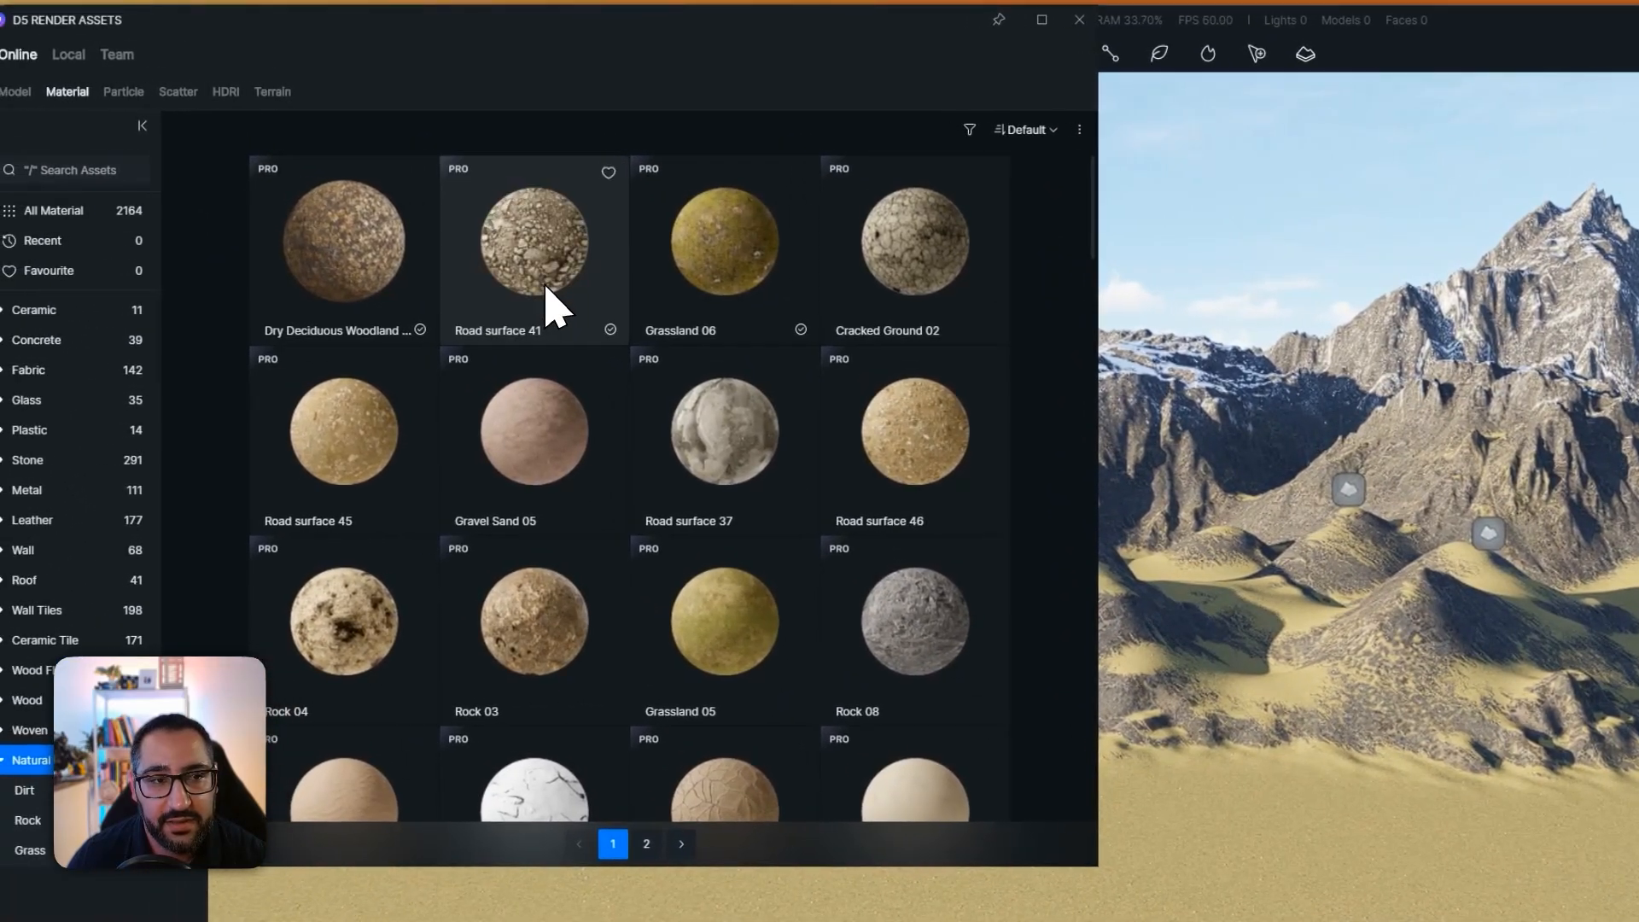
{"action": "left_click", "coordinate": [345, 273]}
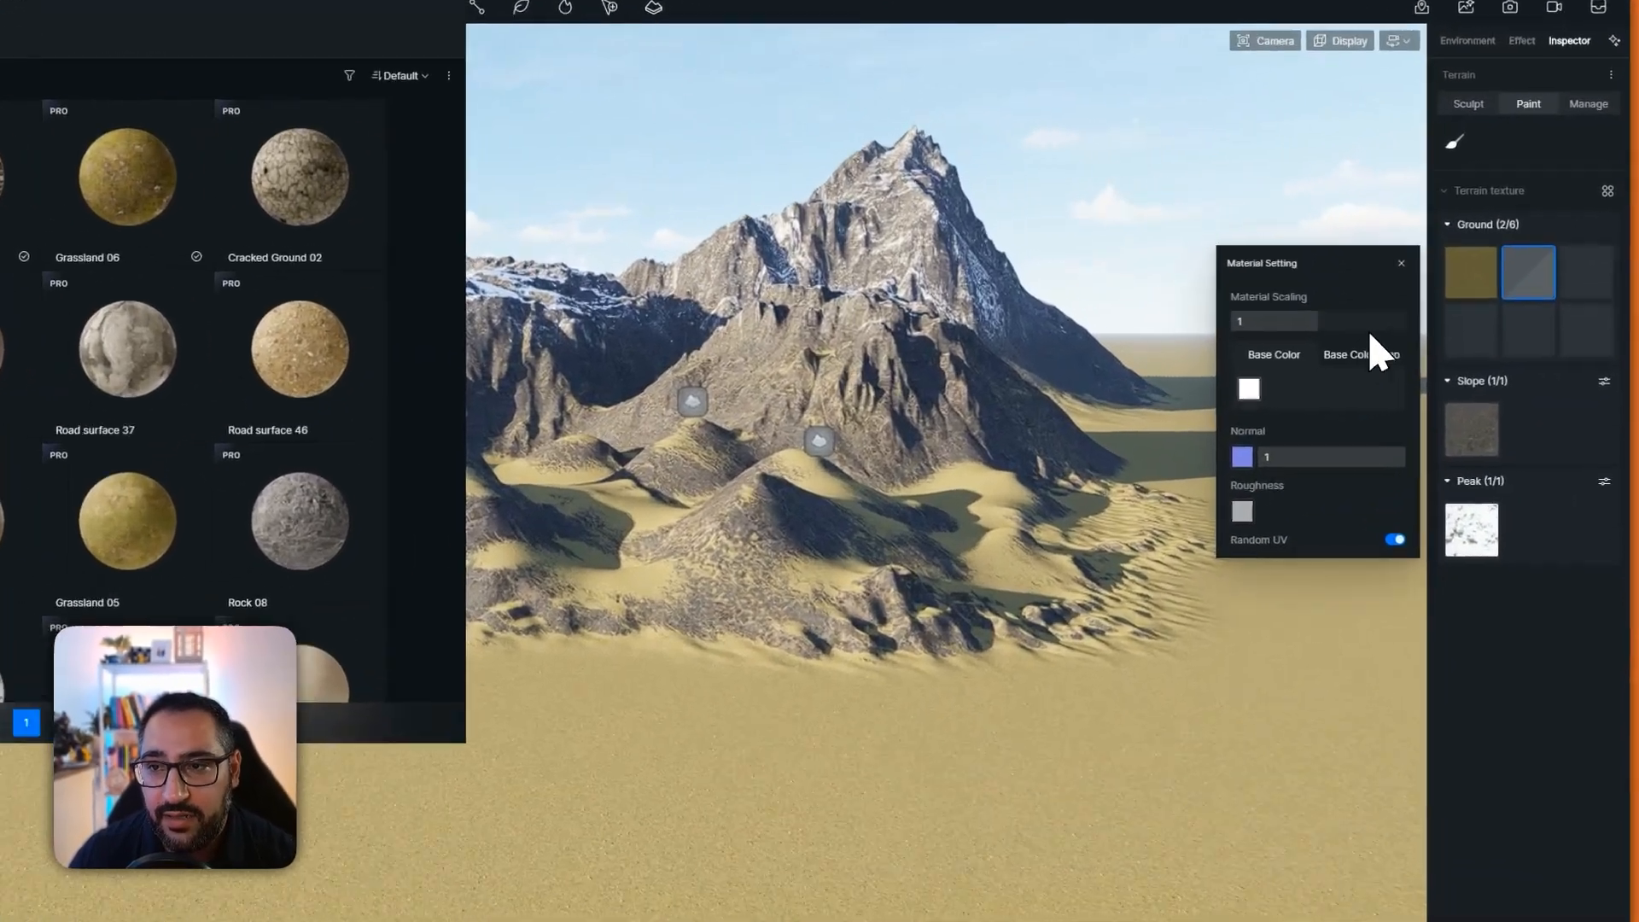
- Paint a broad curved band of the woodland texture across the flat ground before the mountains at size 20, strength 20, then close the library
{"action": "left_click", "coordinate": [1499, 138]}
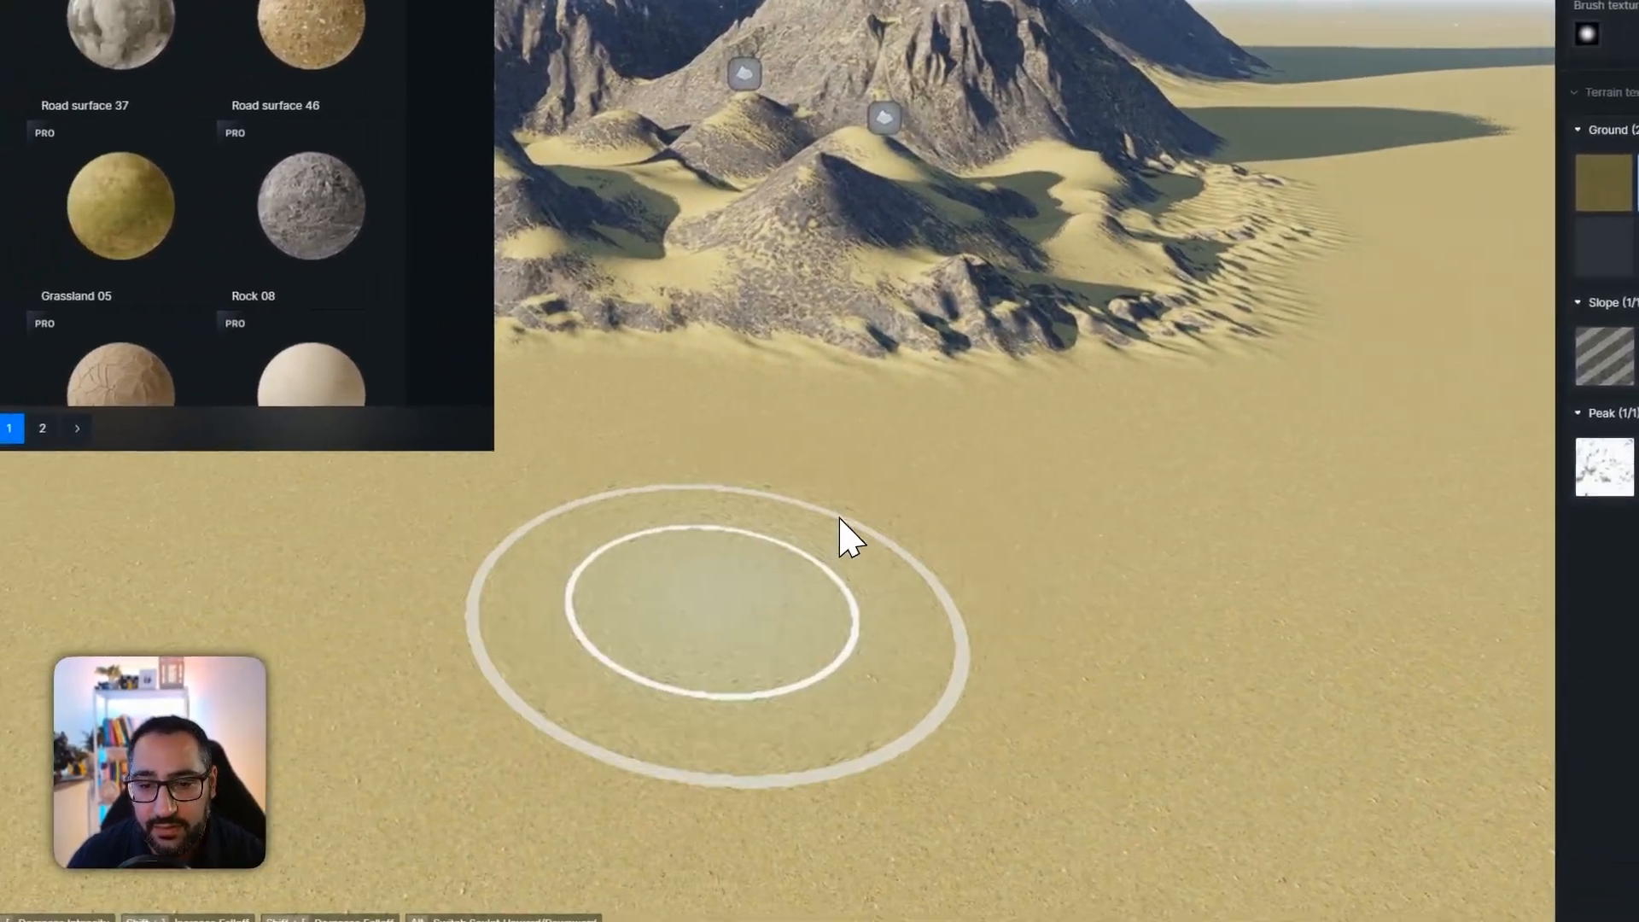
{"action": "mouse_move", "coordinate": [840, 538]}
{"action": "left_mouse_down"}
{"action": "mouse_move", "coordinate": [795, 660]}
{"action": "mouse_move", "coordinate": [879, 605]}
{"action": "mouse_move", "coordinate": [1242, 492]}
{"action": "mouse_move", "coordinate": [1396, 324]}
{"action": "left_mouse_up"}
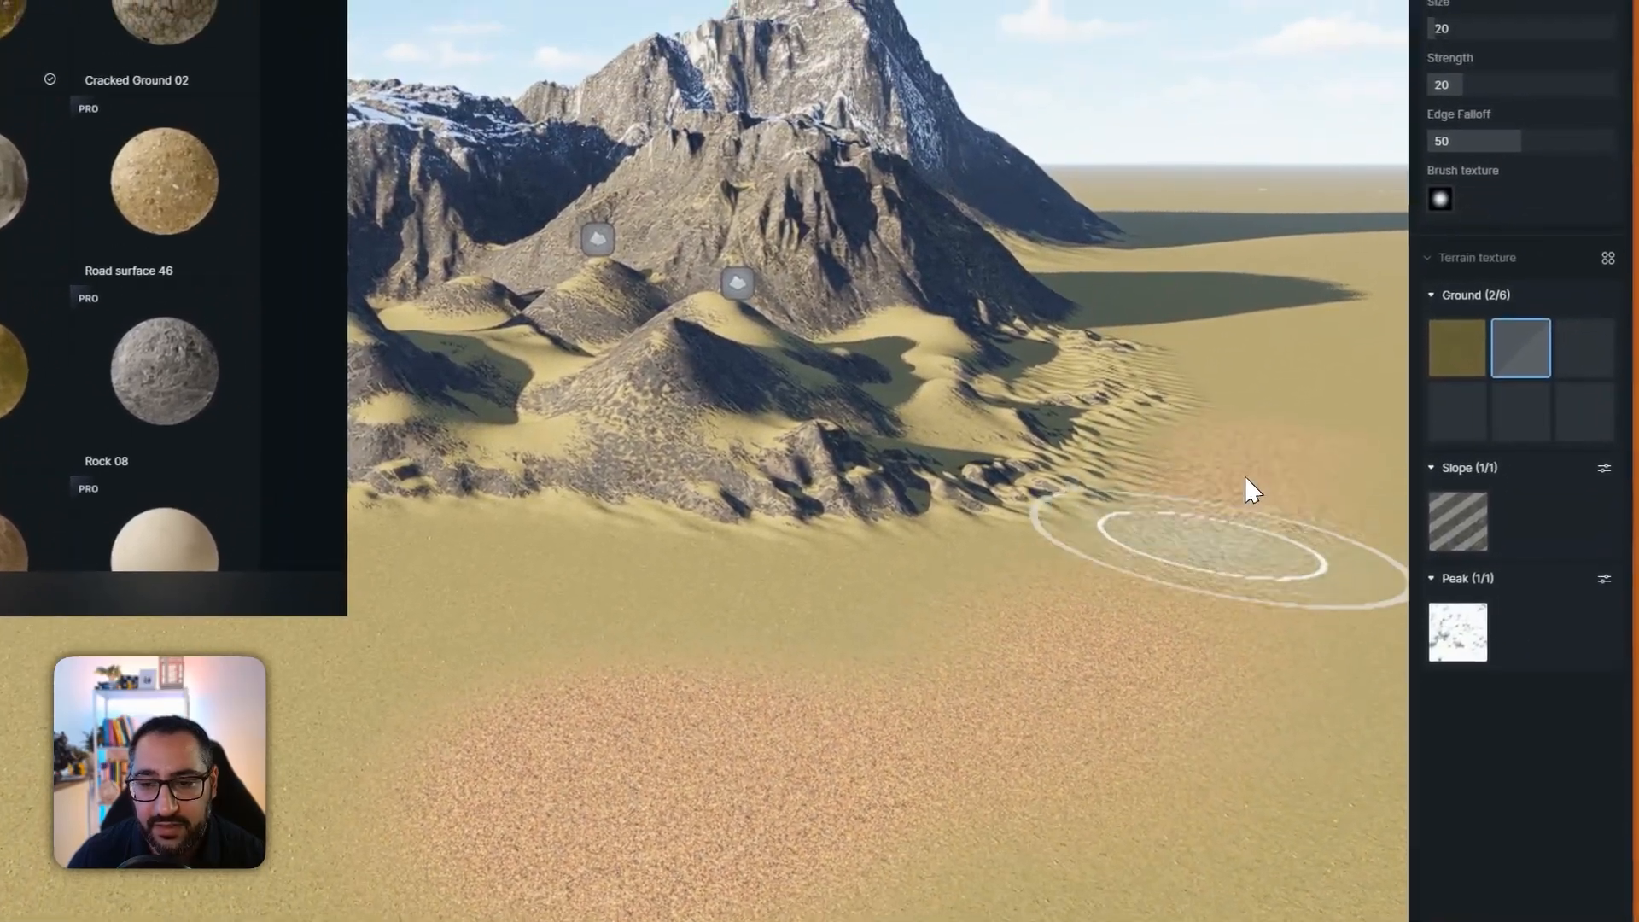
{"action": "mouse_move", "coordinate": [1244, 477]}
{"action": "left_mouse_down"}
{"action": "mouse_move", "coordinate": [1176, 560]}
{"action": "mouse_move", "coordinate": [424, 781]}
{"action": "mouse_move", "coordinate": [479, 782]}
{"action": "left_mouse_up"}
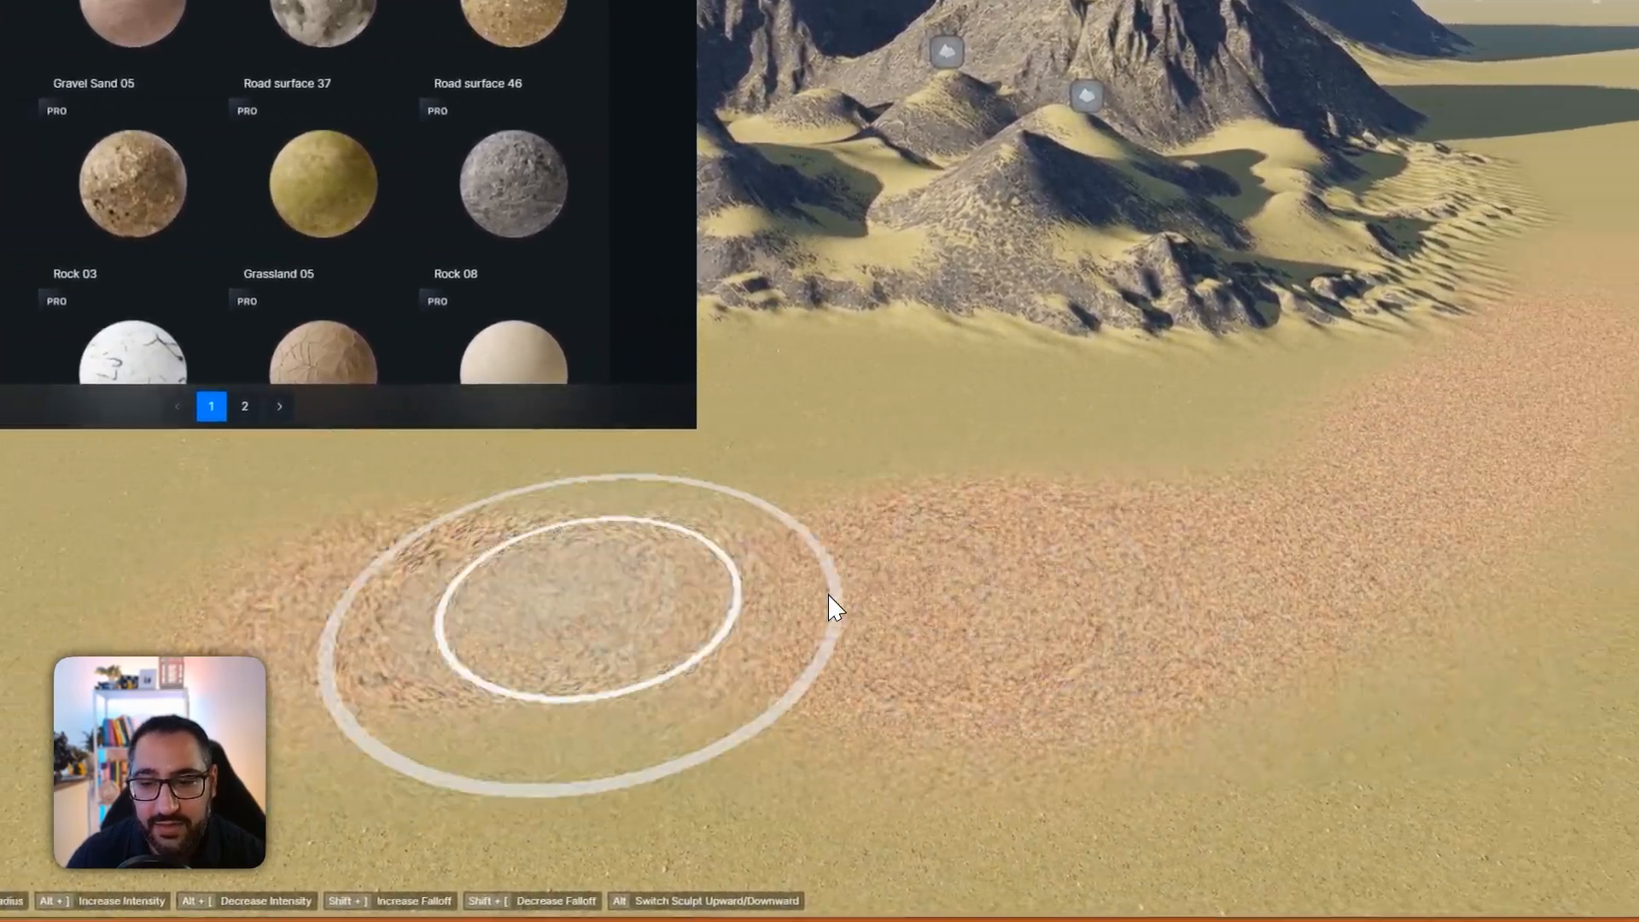
{"action": "mouse_move", "coordinate": [827, 594]}
{"action": "left_mouse_down"}
{"action": "mouse_move", "coordinate": [770, 605]}
{"action": "mouse_move", "coordinate": [970, 535]}
{"action": "mouse_move", "coordinate": [1586, 254]}
{"action": "mouse_move", "coordinate": [1572, 273]}
{"action": "left_mouse_up"}
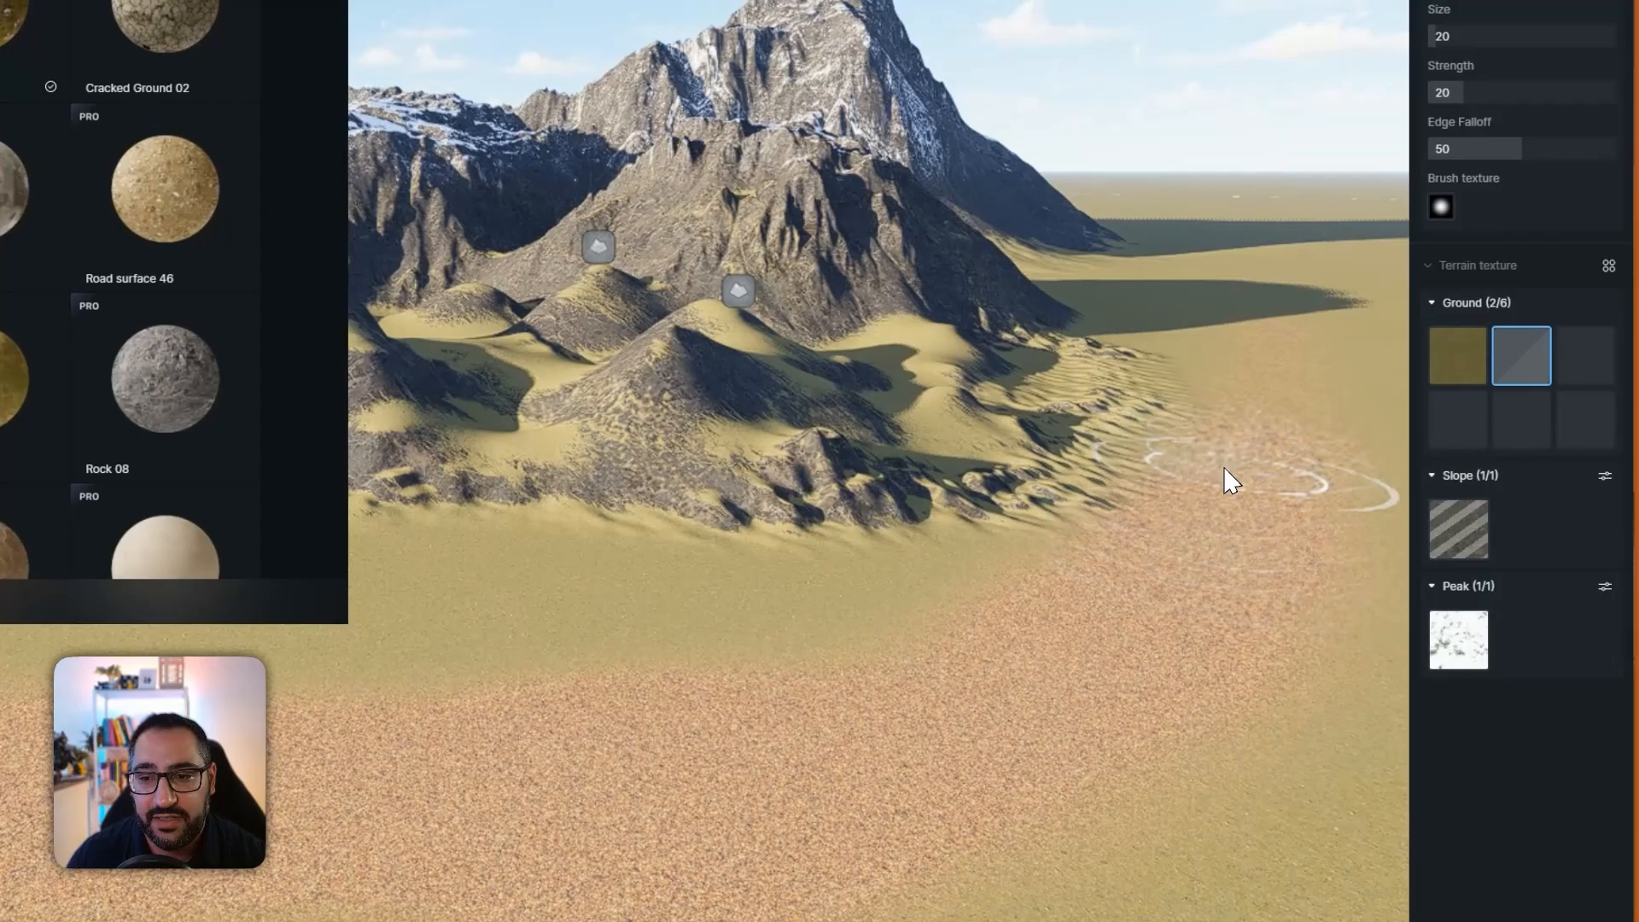
{"action": "mouse_move", "coordinate": [1223, 468]}
{"action": "left_mouse_down"}
{"action": "mouse_move", "coordinate": [1252, 356]}
{"action": "mouse_move", "coordinate": [1231, 486]}
{"action": "left_mouse_up"}
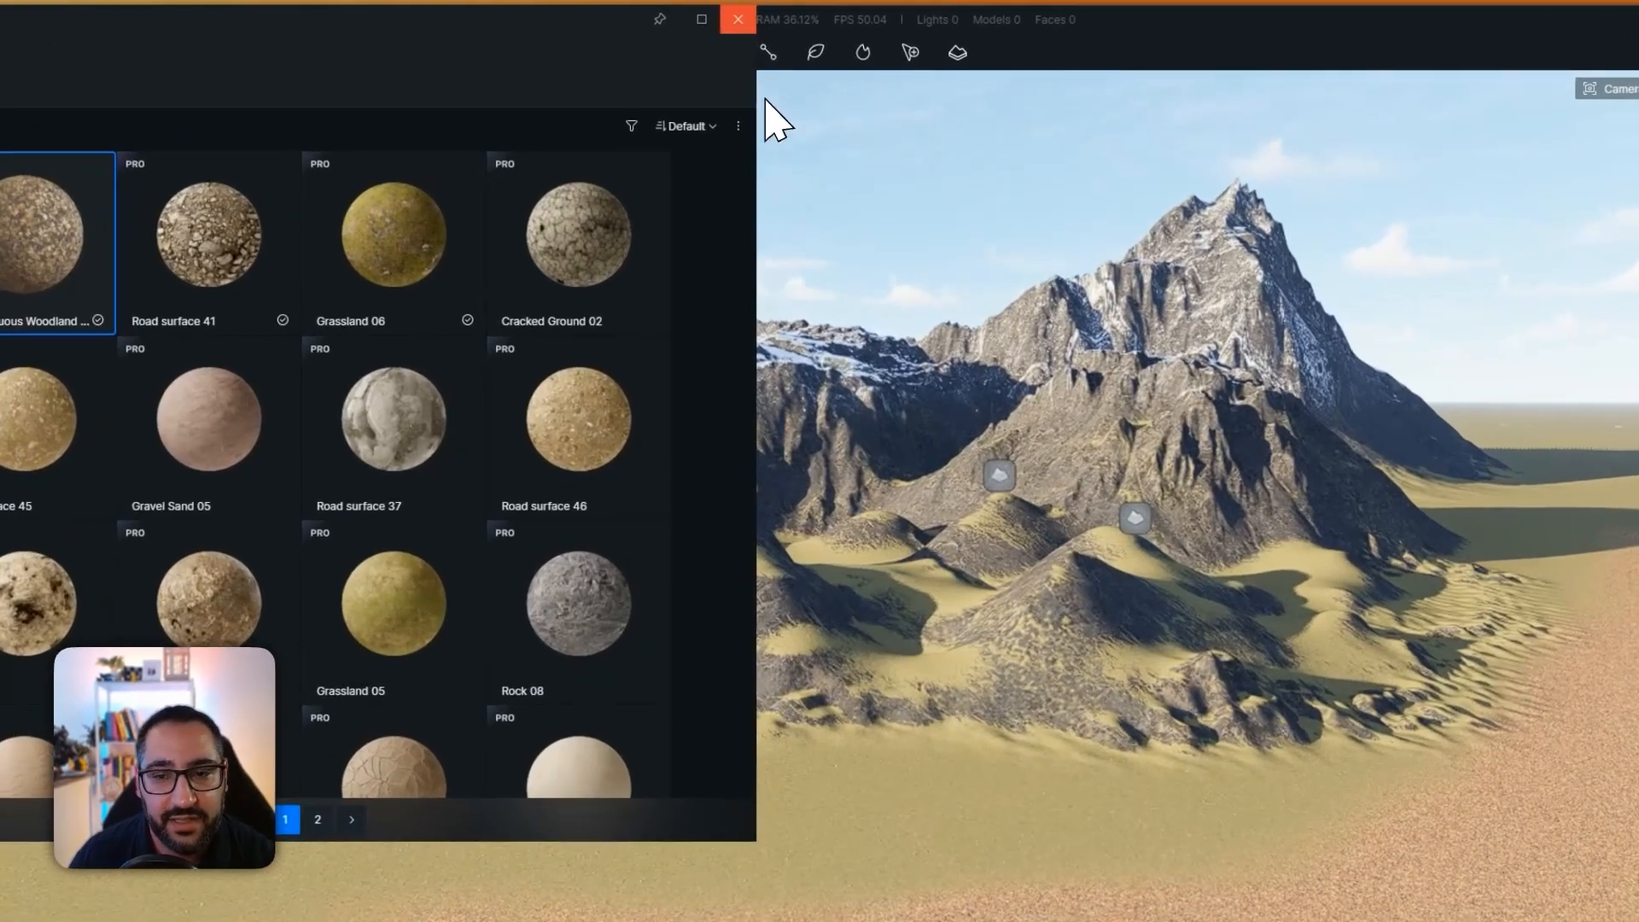
{"action": "left_click", "coordinate": [749, 14]}
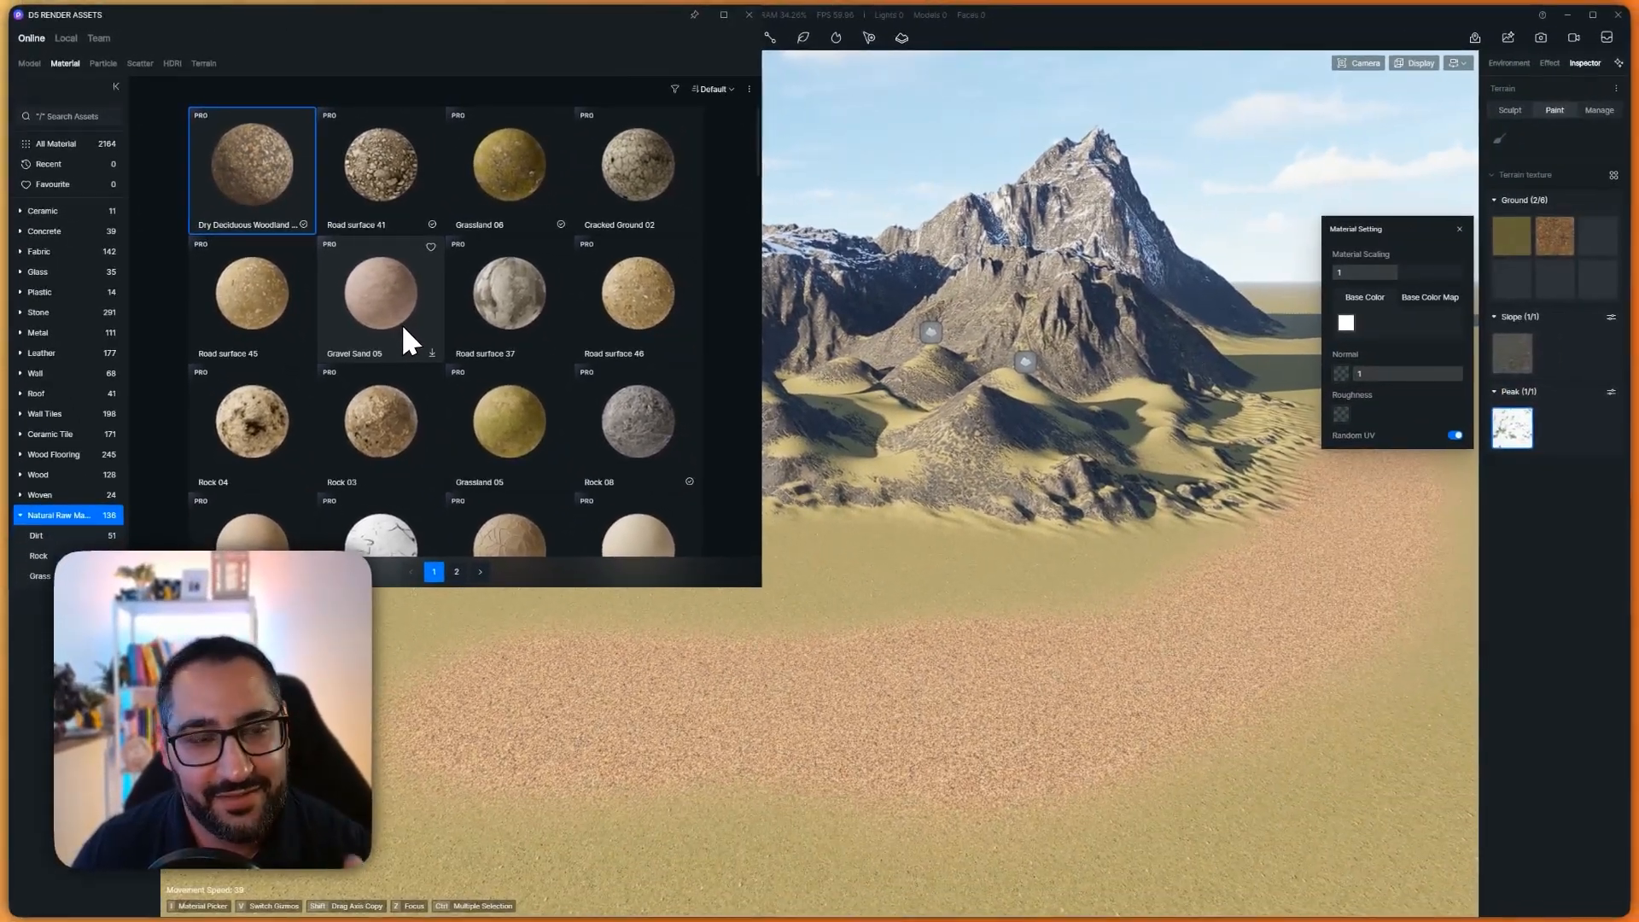
- Replace the peak texture with Gravel Sand 05 and the slope texture with Grassland 05
{"action": "left_click", "coordinate": [410, 346]}
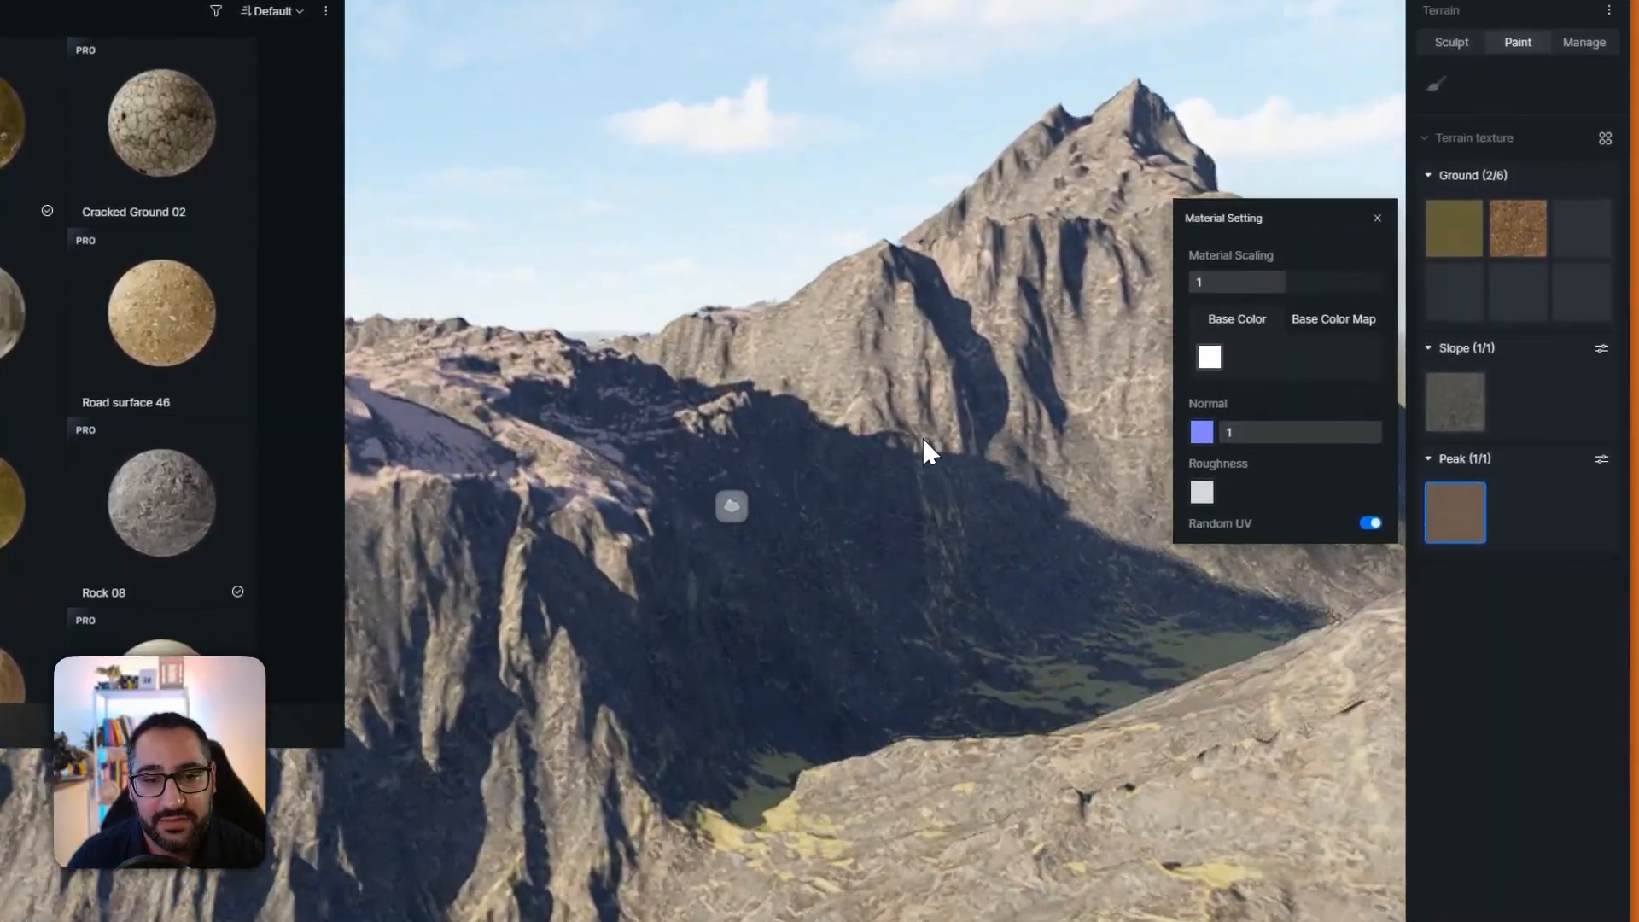
{"action": "right_click_drag", "start_coordinate": [922, 439], "coordinate": [950, 520]}
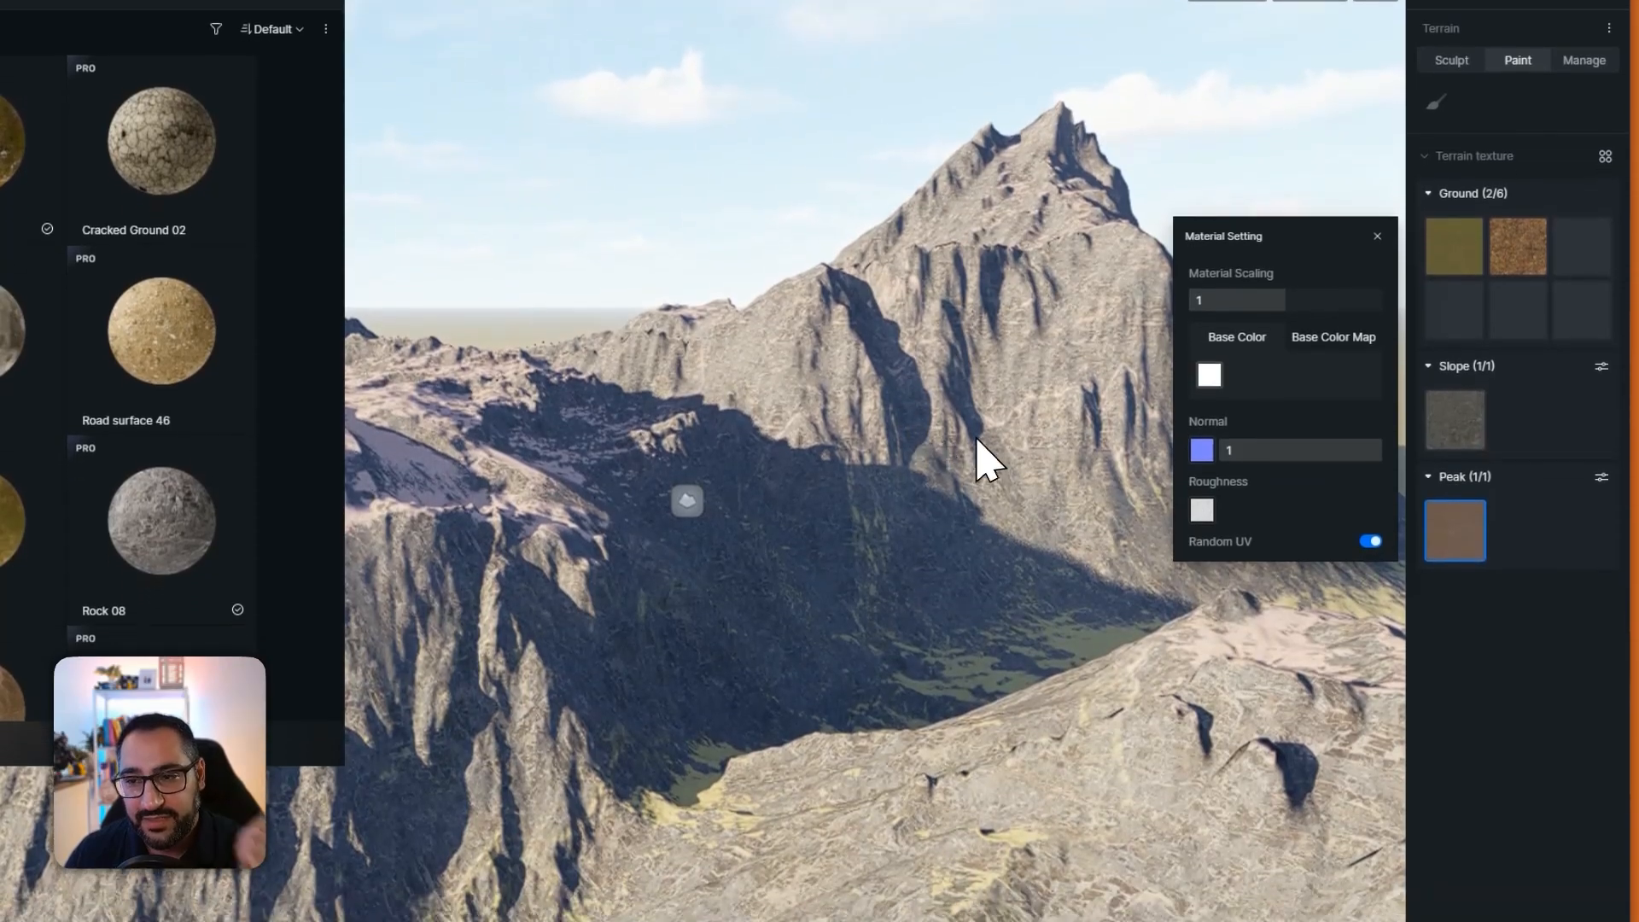
{"action": "left_click", "coordinate": [1451, 353]}
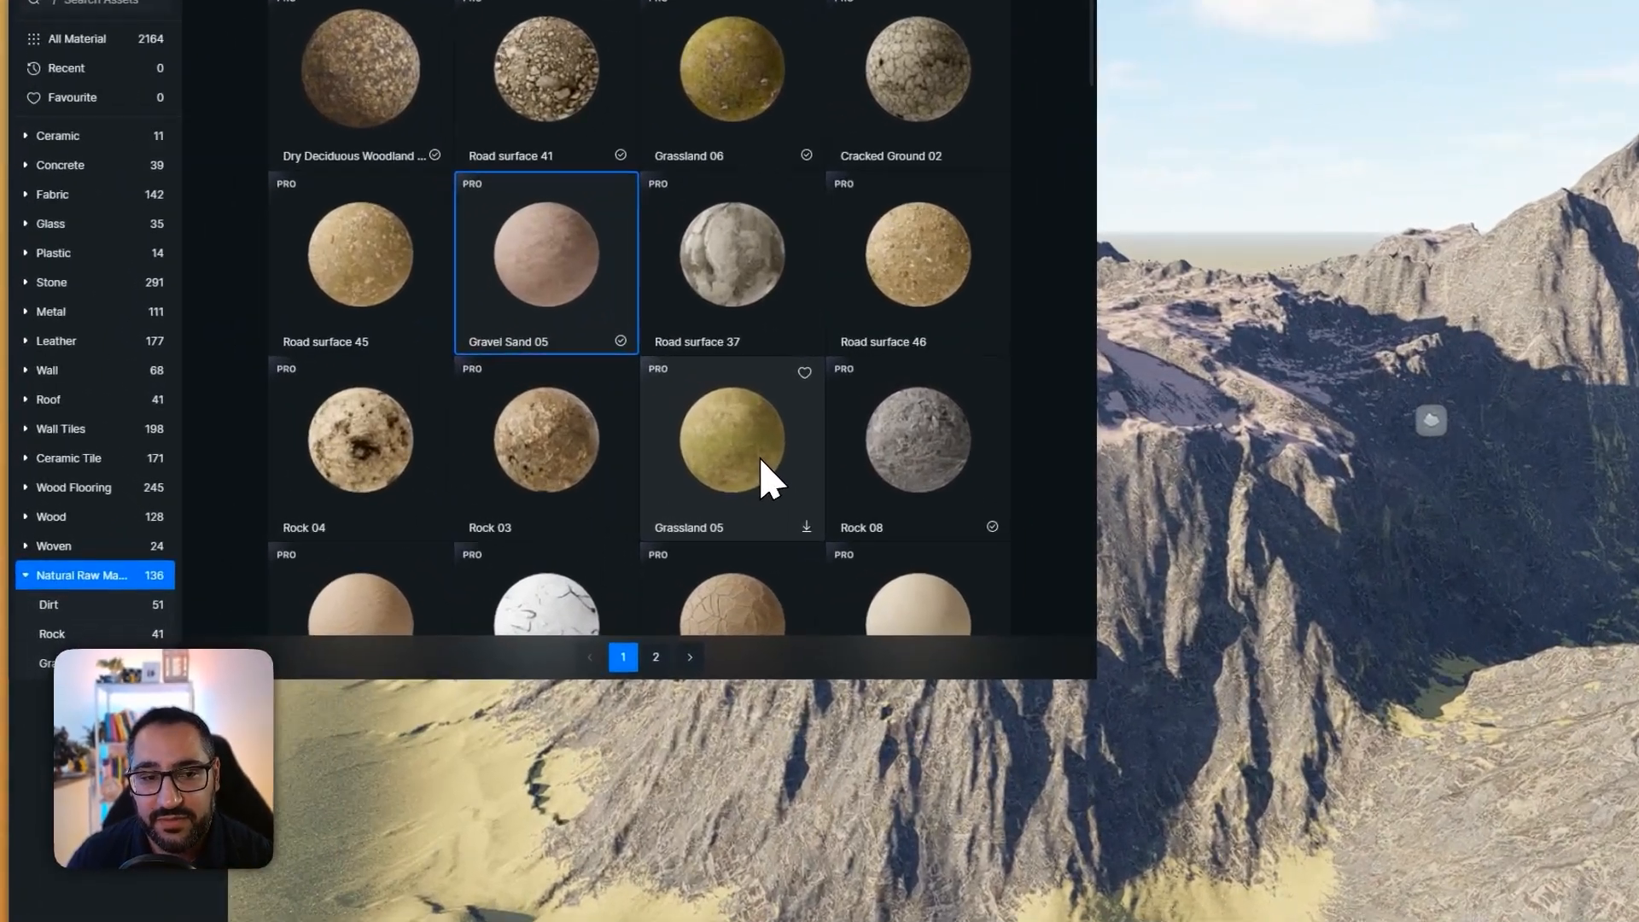
{"action": "left_click", "coordinate": [528, 434]}
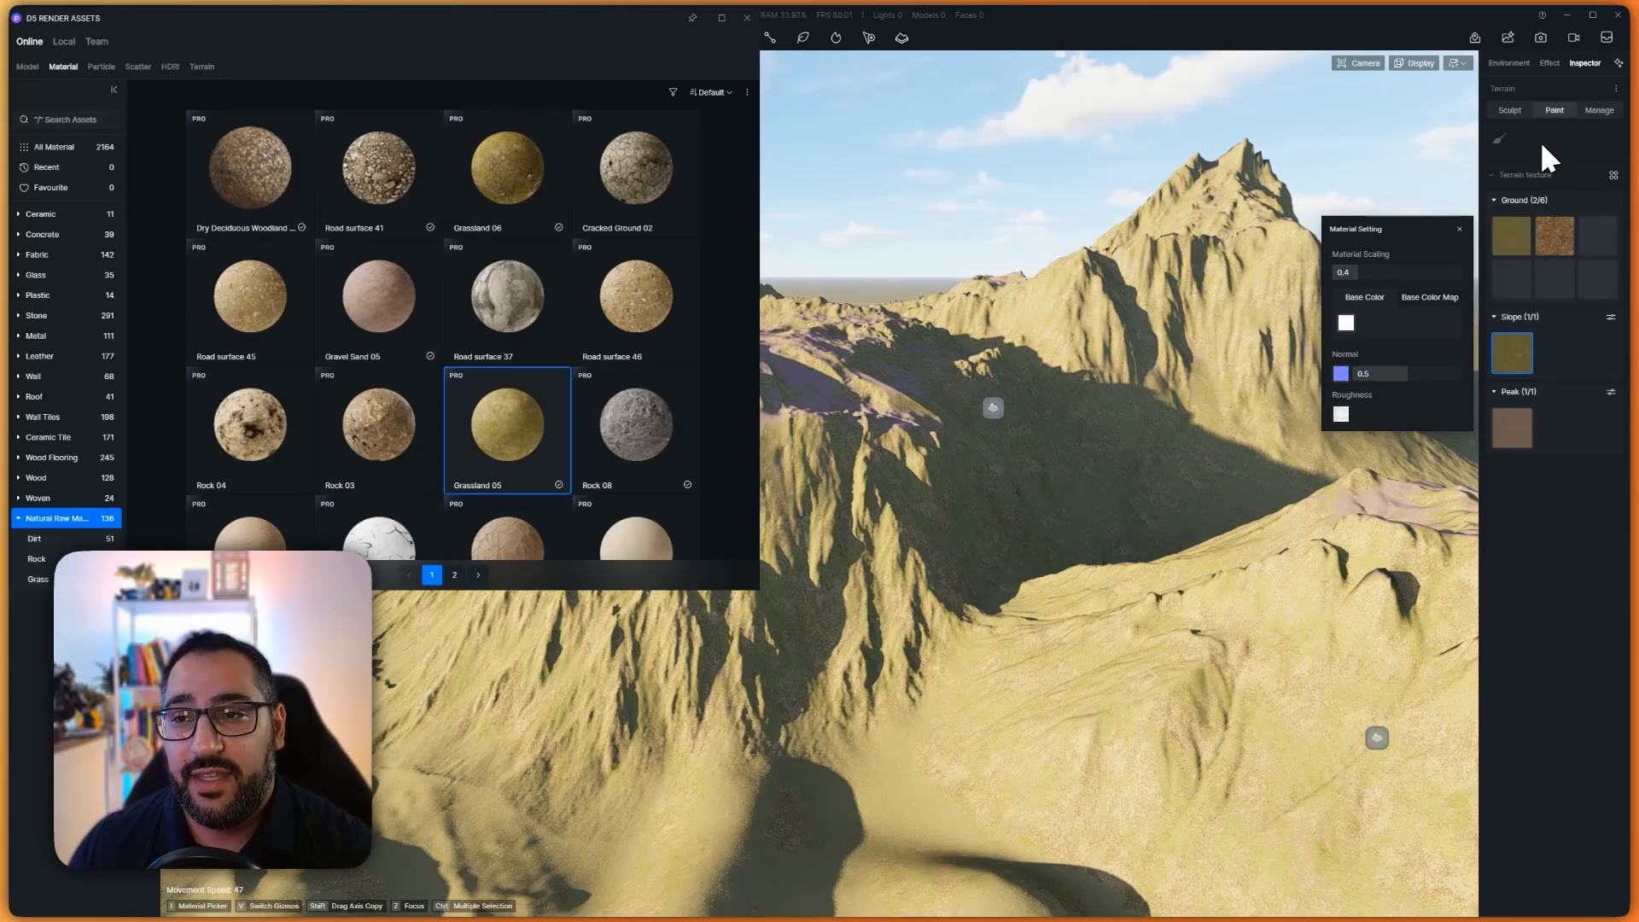
- Apply the Forest Landscape material template from the terrain assets to the whole terrain
{"action": "left_click", "coordinate": [1507, 113]}
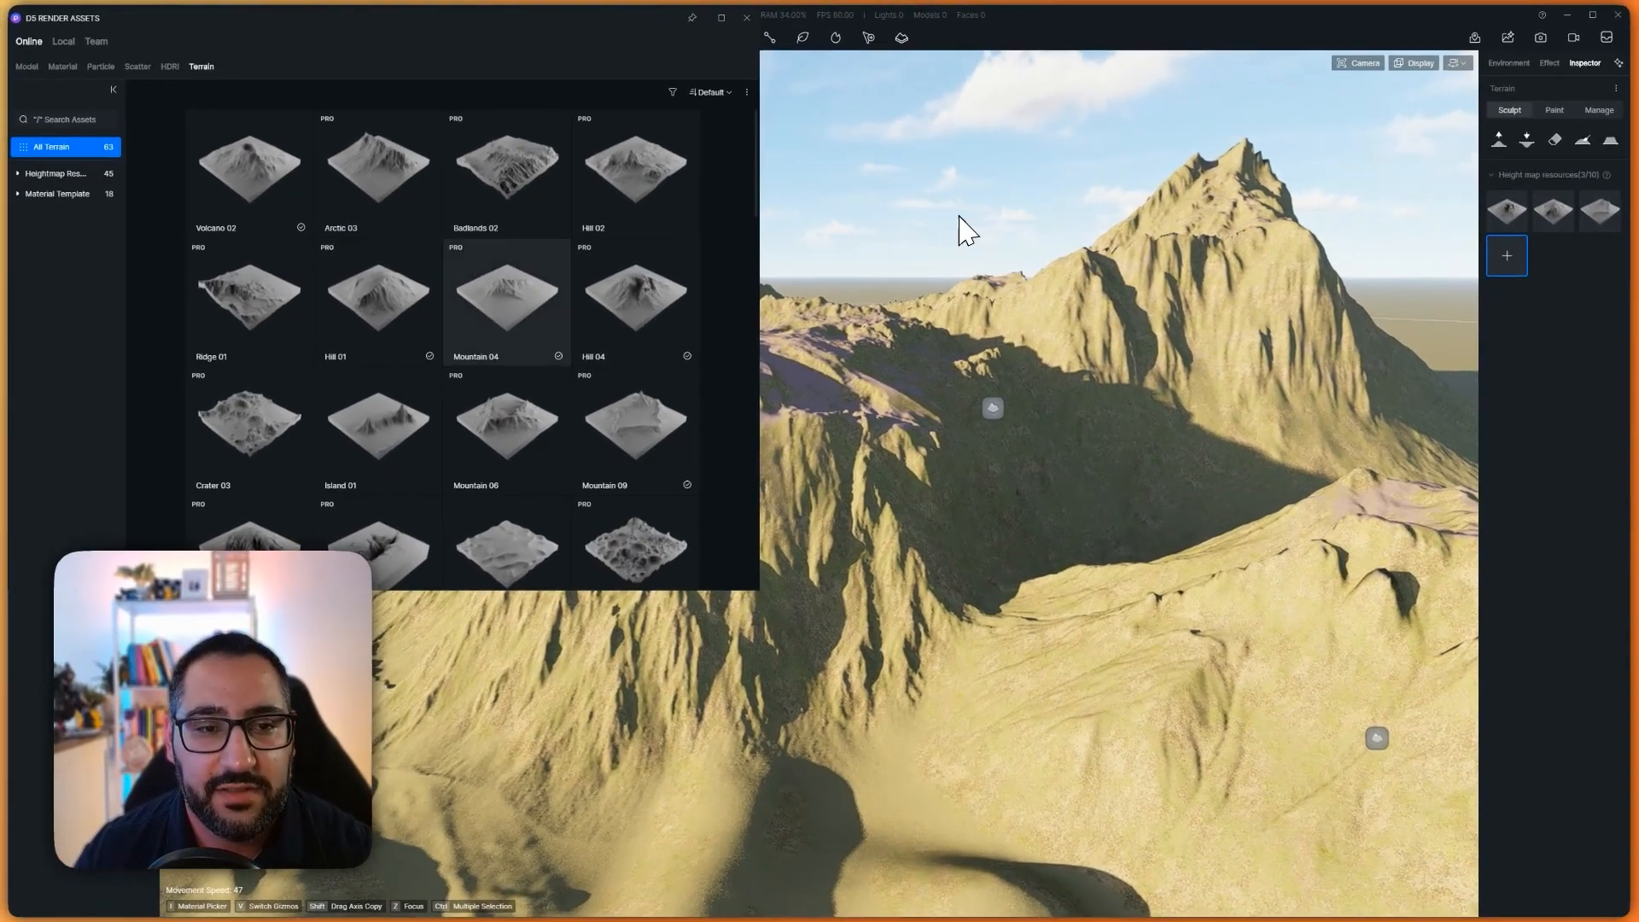
{"action": "scroll", "coordinate": [68, 305], "scroll_direction": "down", "scroll_amount": 3}
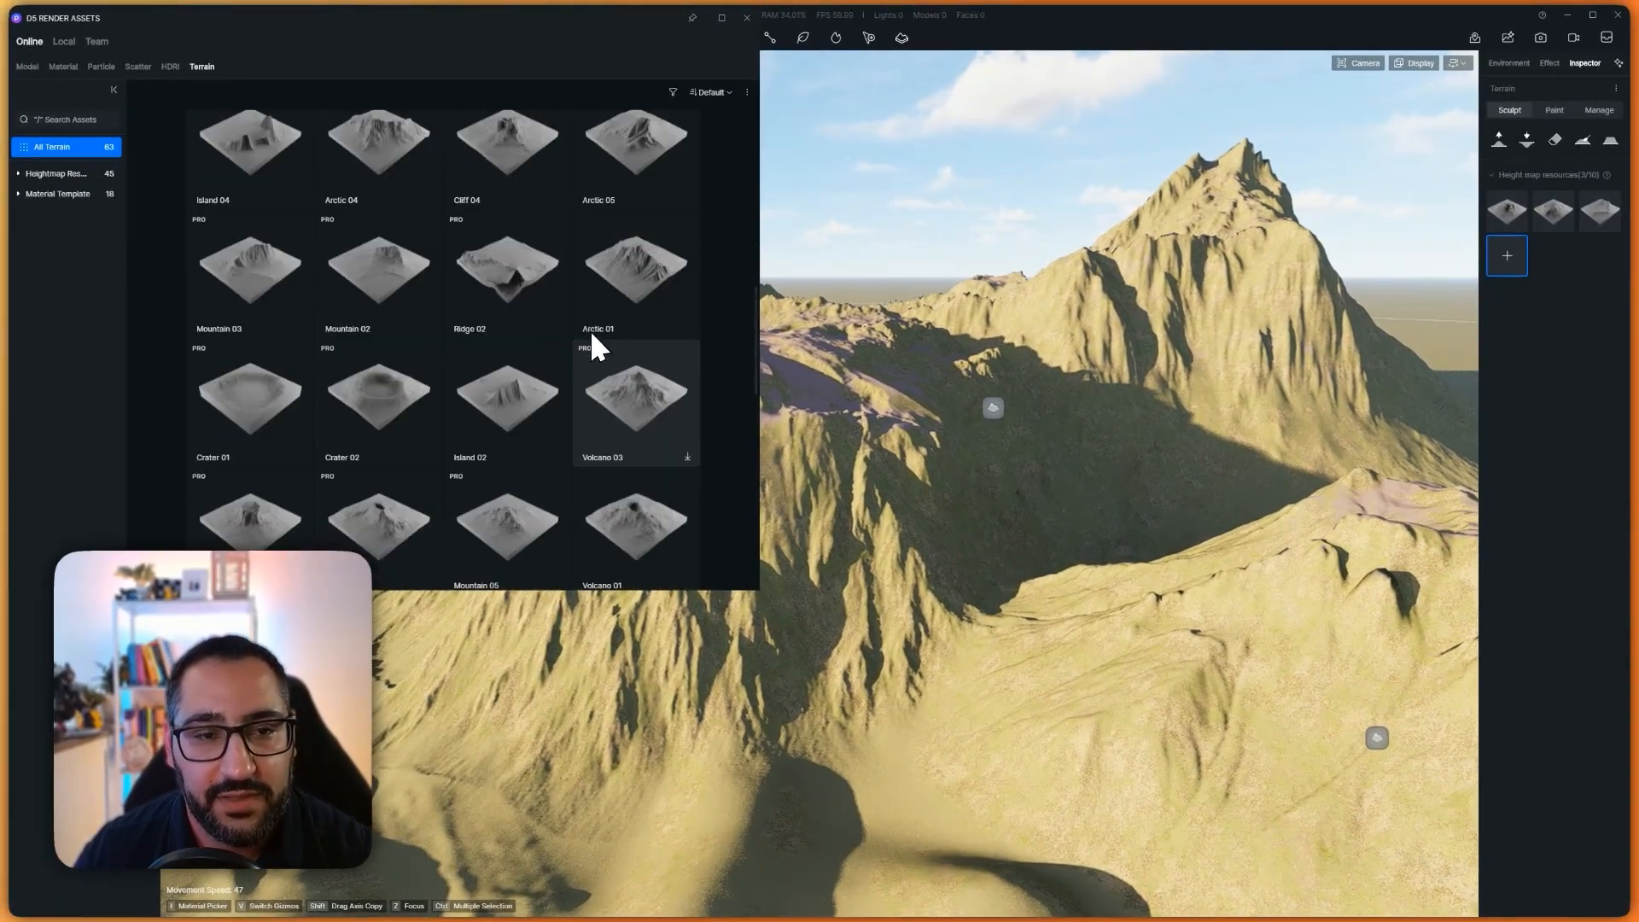
{"action": "scroll", "coordinate": [597, 341], "scroll_direction": "down", "scroll_amount": 5}
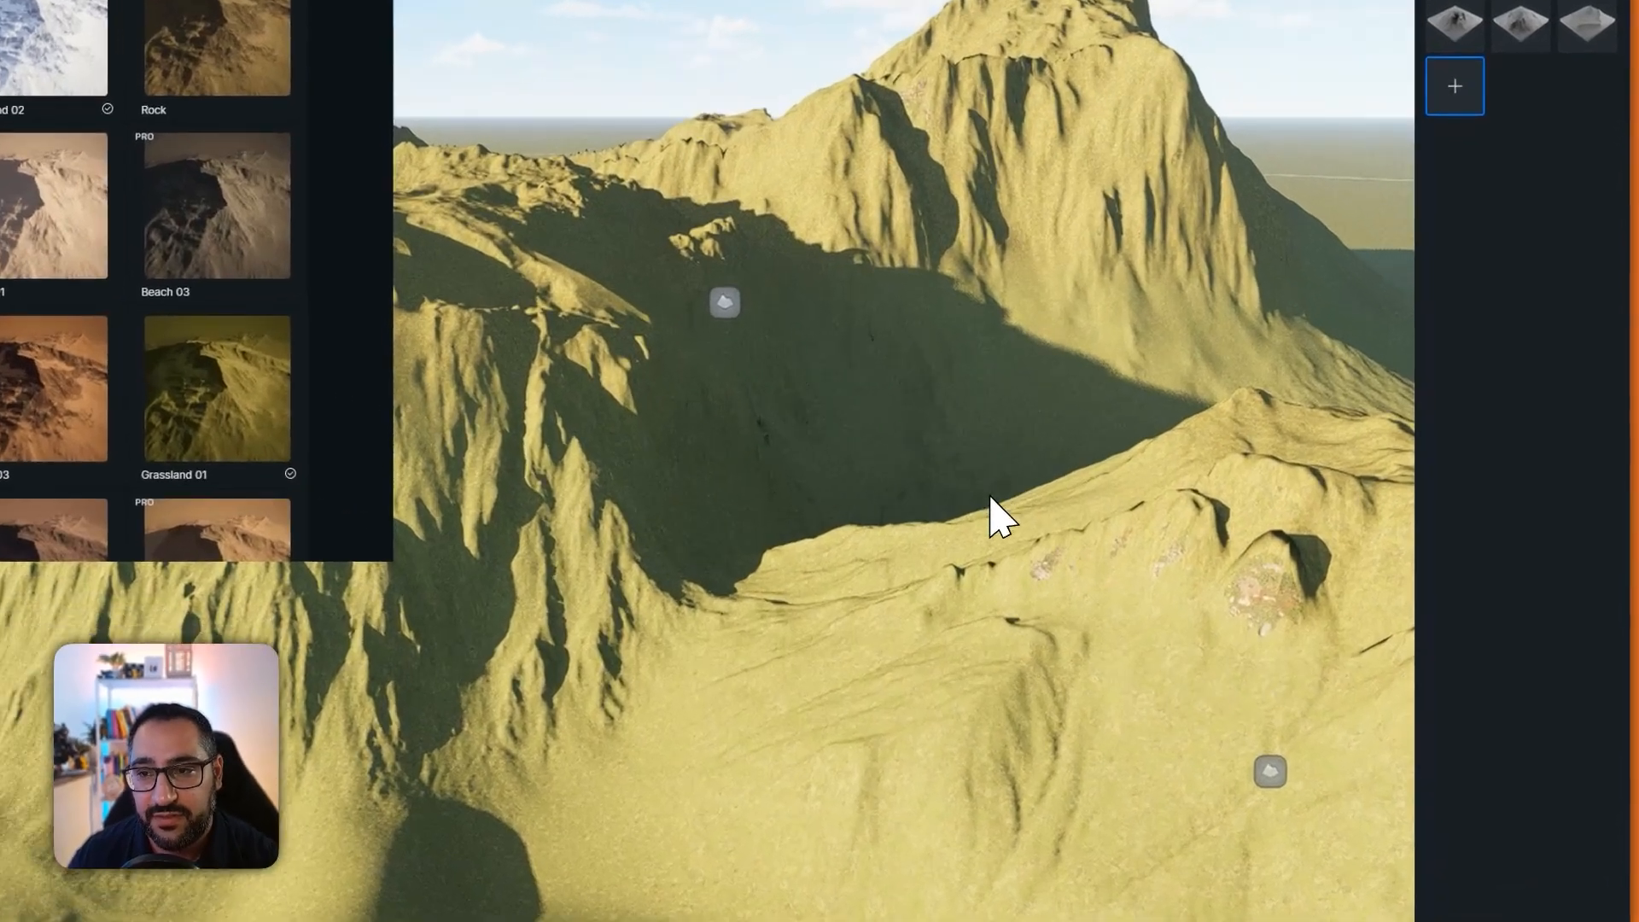
{"action": "right_click_drag", "start_coordinate": [1182, 548], "coordinate": [1015, 535]}
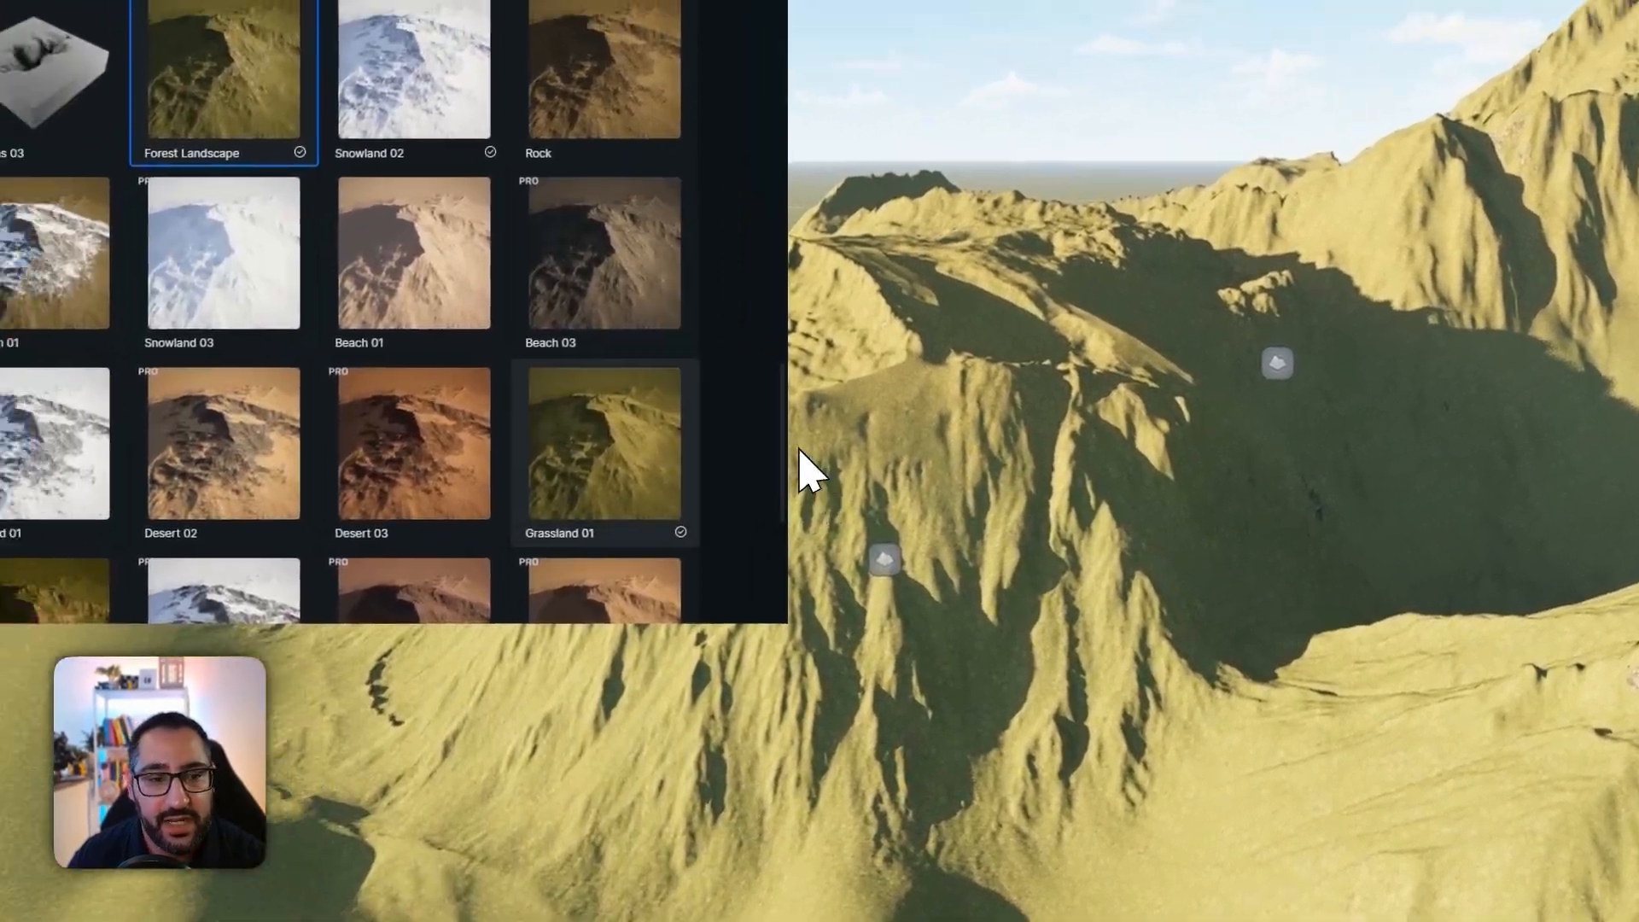
- Try the Desert 03 material template and examine the mountain ridges up close
{"action": "left_click", "coordinate": [472, 468]}
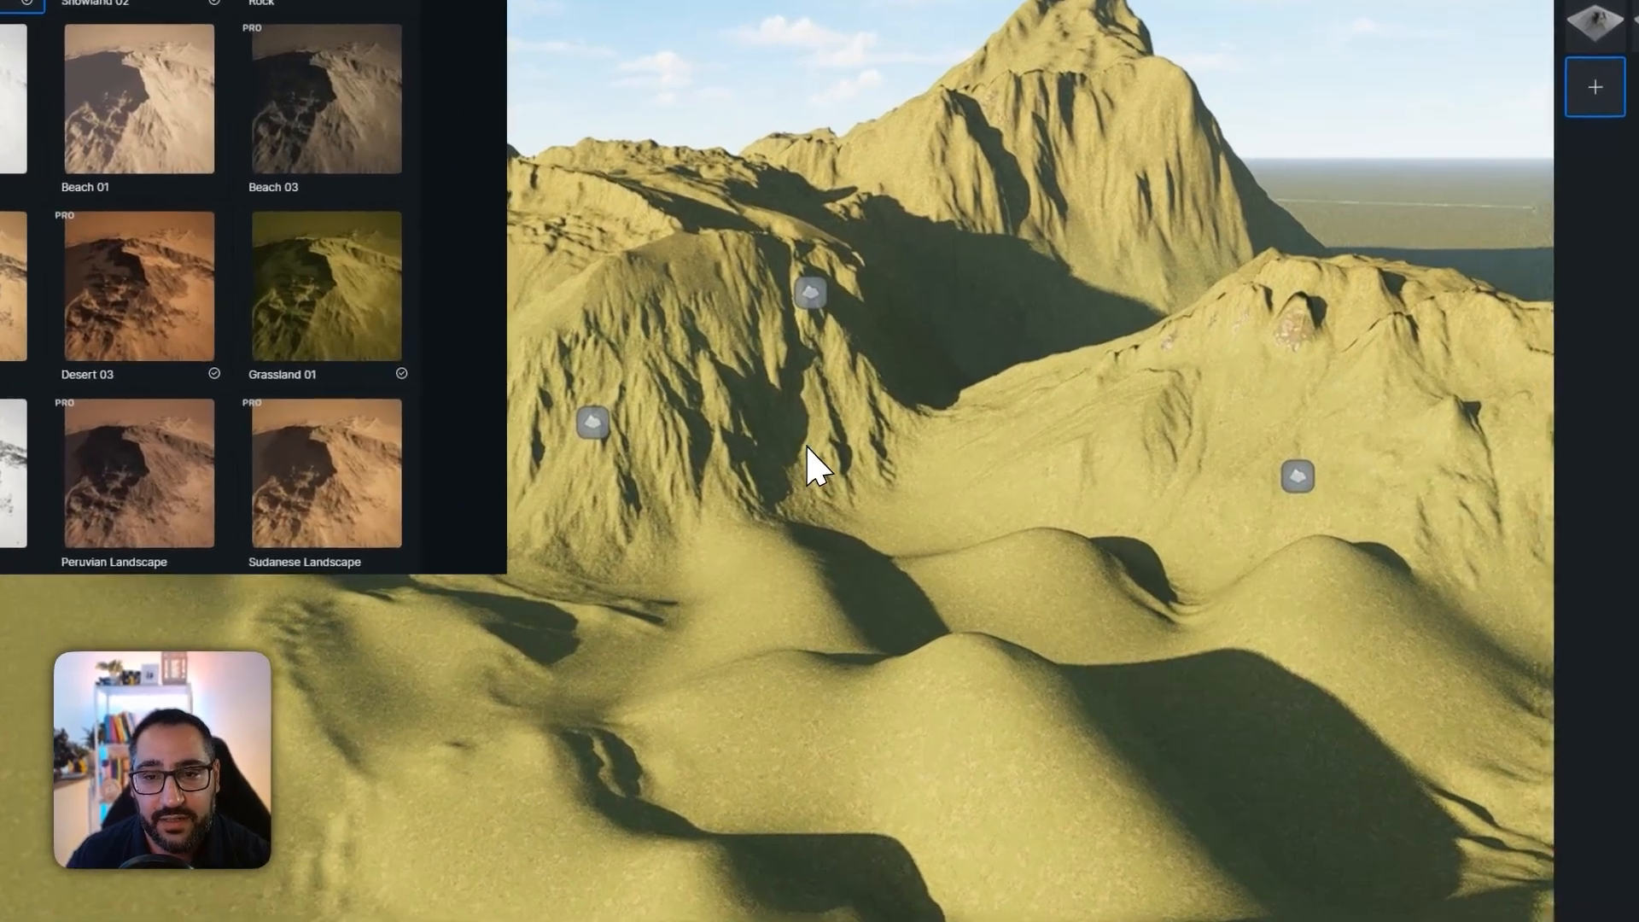
{"action": "key", "text": "w"}
{"action": "right_click_drag", "start_coordinate": [967, 504], "coordinate": [945, 465]}
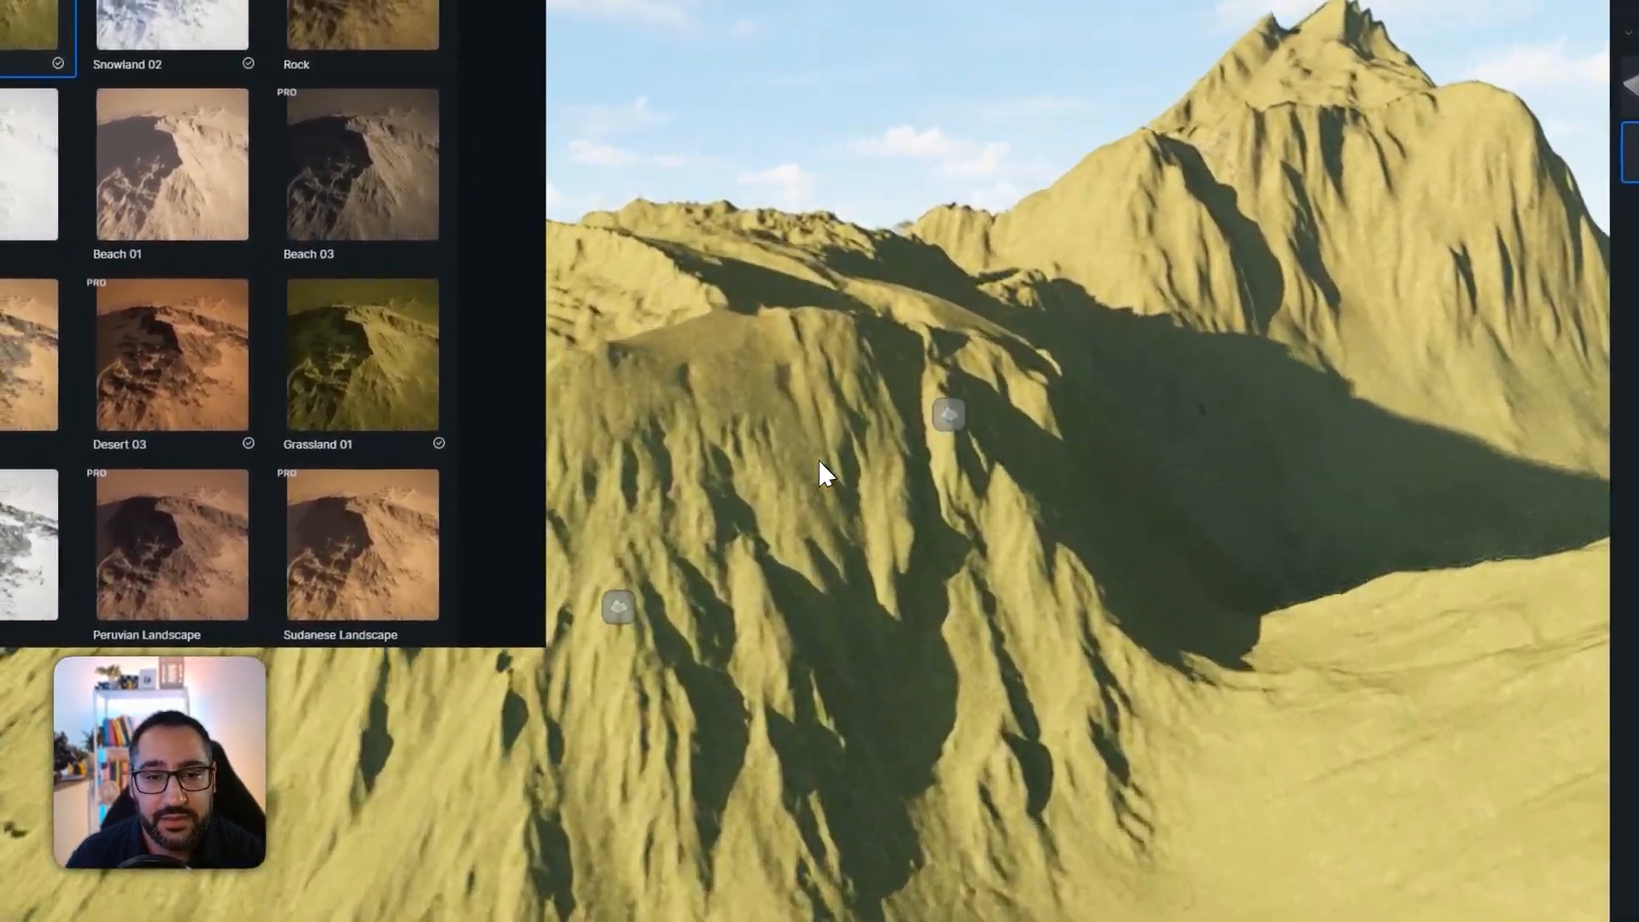
{"action": "right_click_drag", "start_coordinate": [818, 461], "coordinate": [800, 531]}
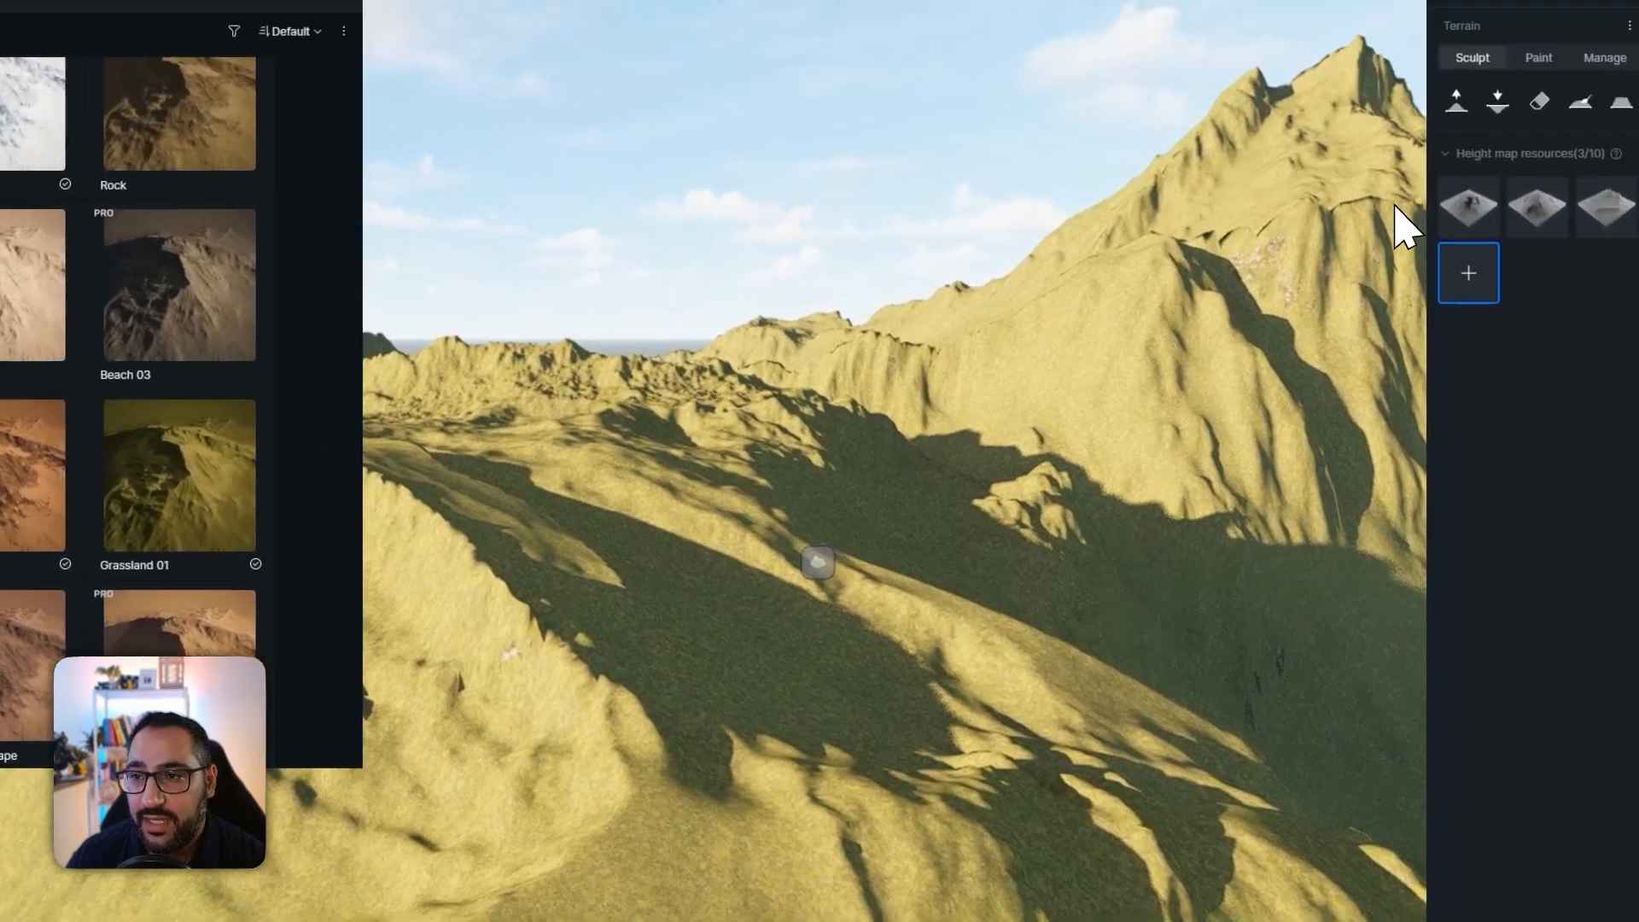
- Set the base color of the peak texture to red to mark the area it covers
{"action": "left_click", "coordinate": [1538, 57]}
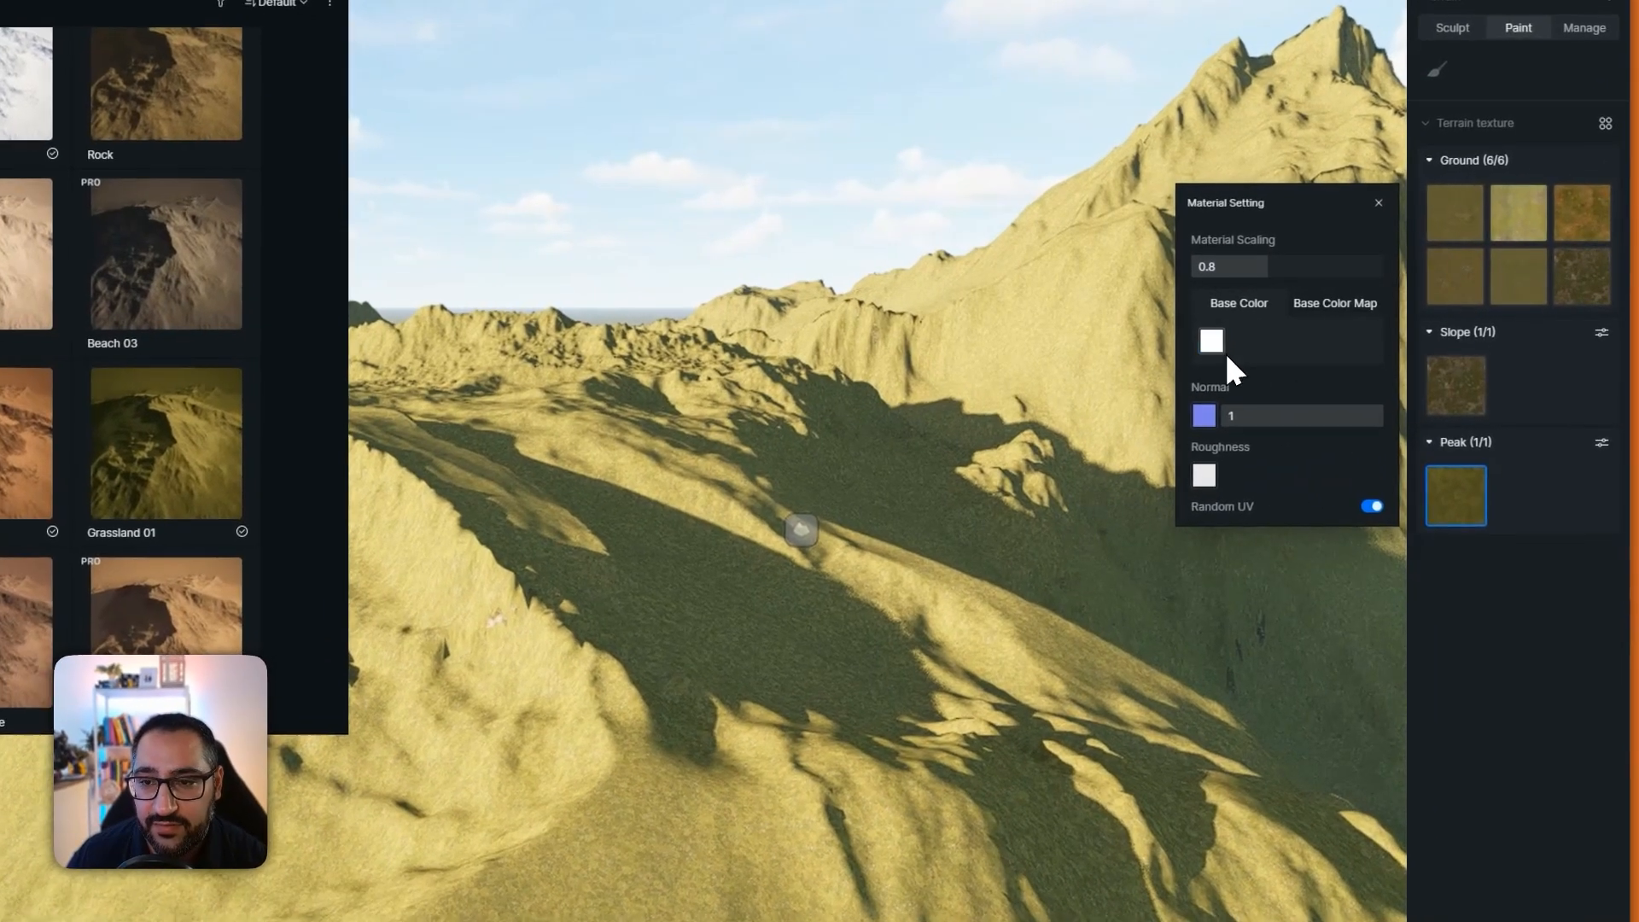
{"action": "left_click", "coordinate": [1345, 322]}
{"action": "left_click_drag", "start_coordinate": [1375, 384], "coordinate": [1304, 411]}
{"action": "left_click", "coordinate": [952, 479]}
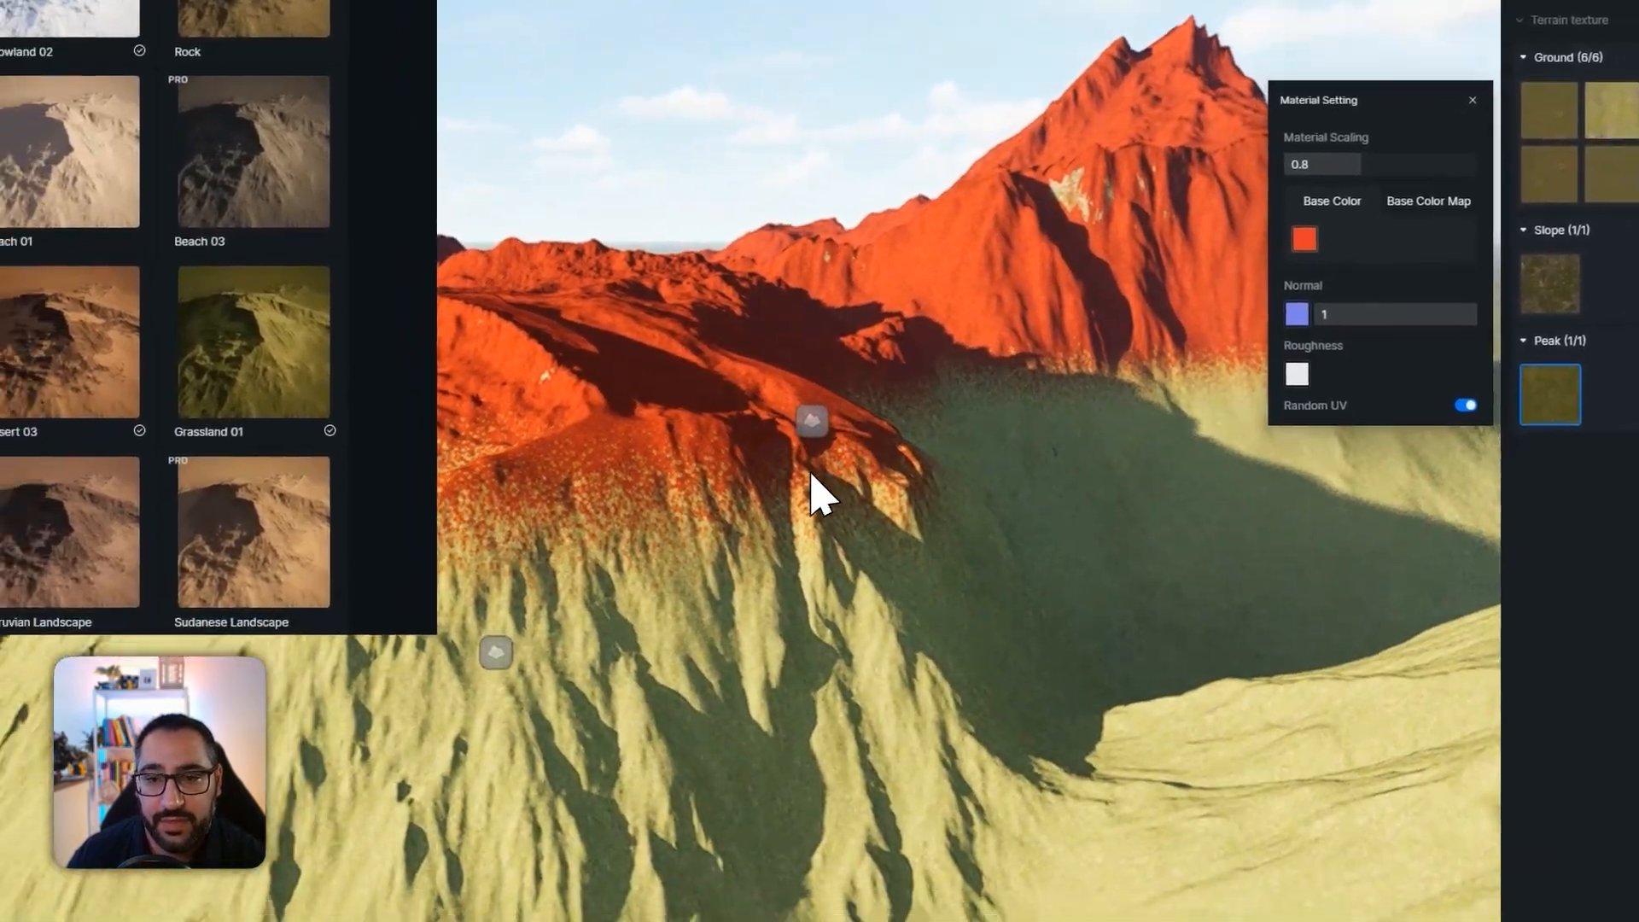
- Set the slope texture's base color to a saturated blue and compare where slope and peak textures fall on the mountains
{"action": "left_click", "coordinate": [1559, 273]}
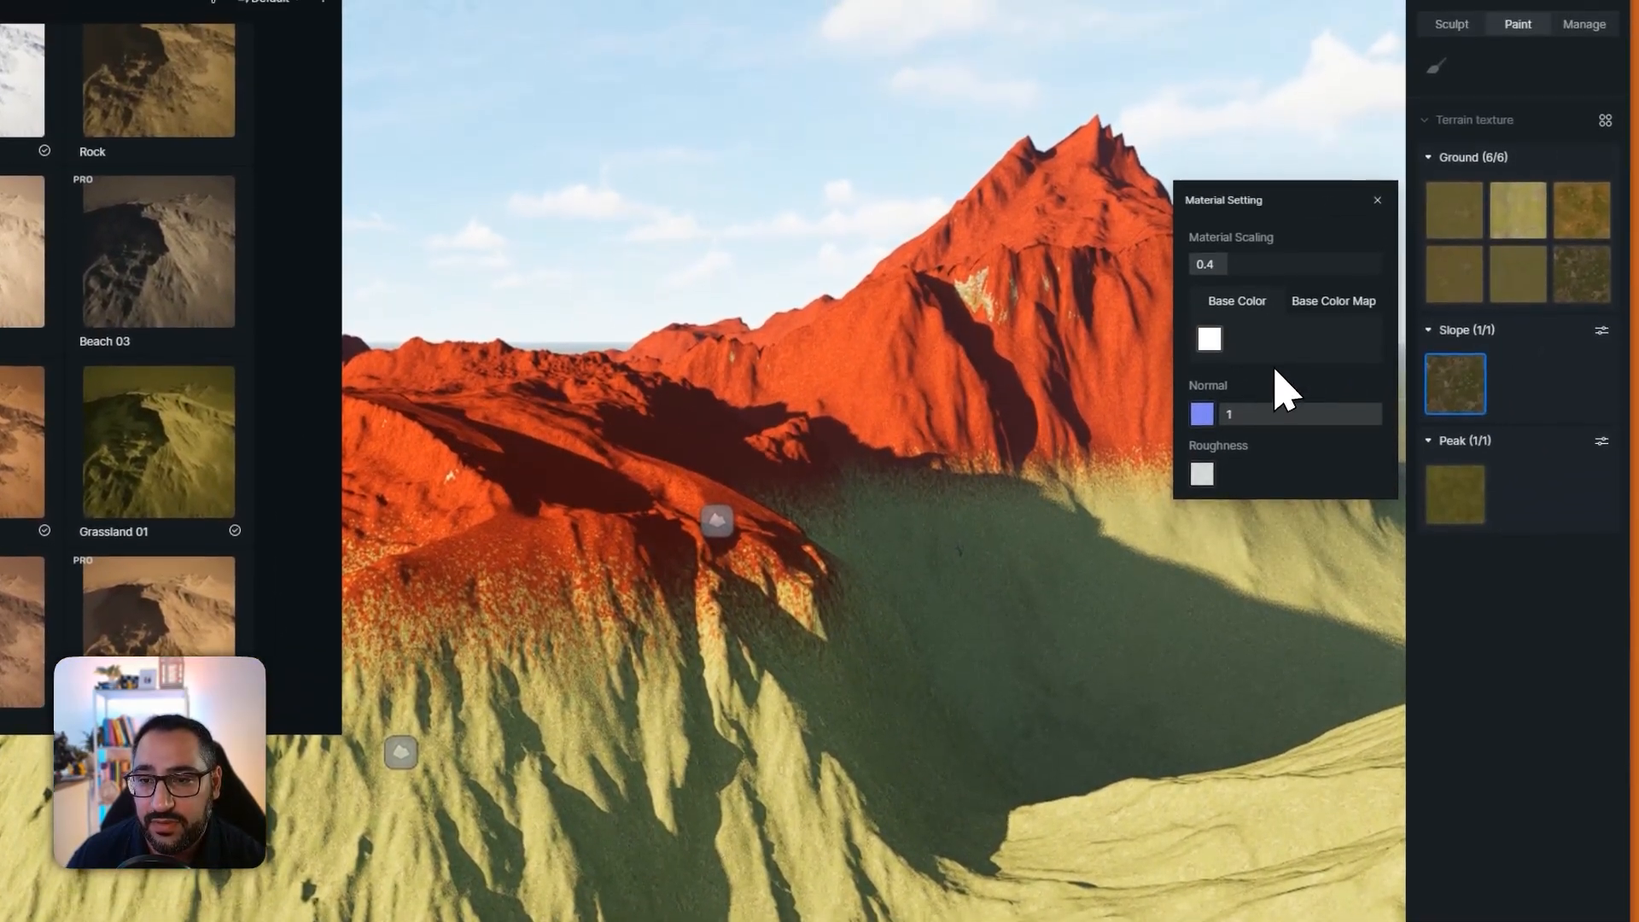
{"action": "left_click", "coordinate": [1209, 338]}
{"action": "left_click_drag", "start_coordinate": [1237, 410], "coordinate": [1346, 412]}
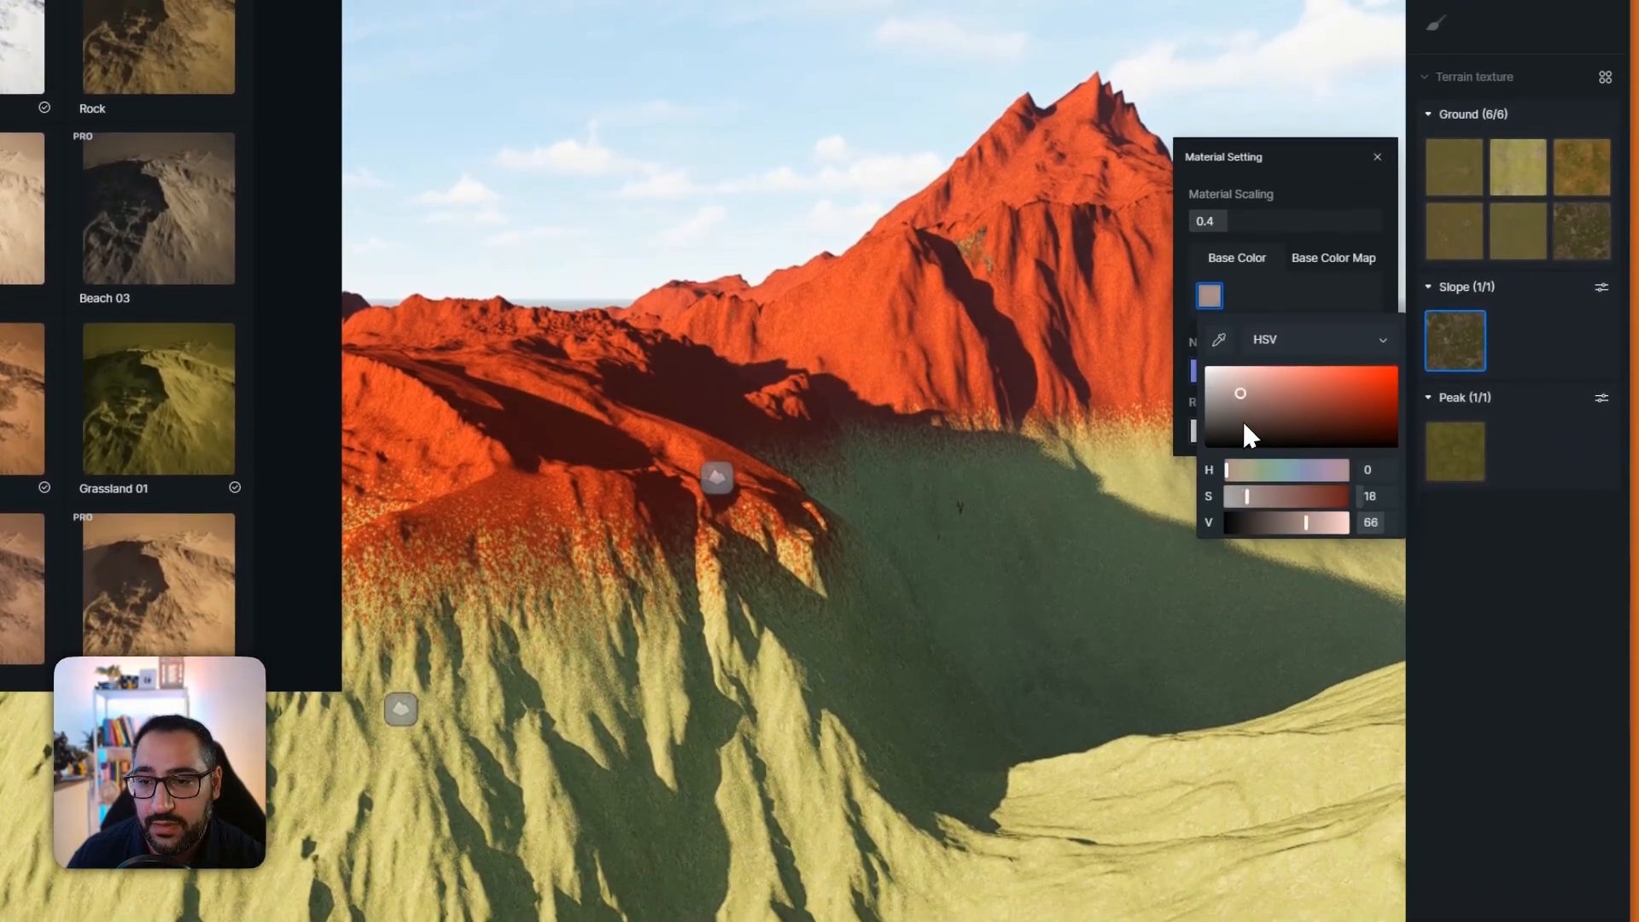
{"action": "left_click_drag", "start_coordinate": [1233, 470], "coordinate": [1295, 472]}
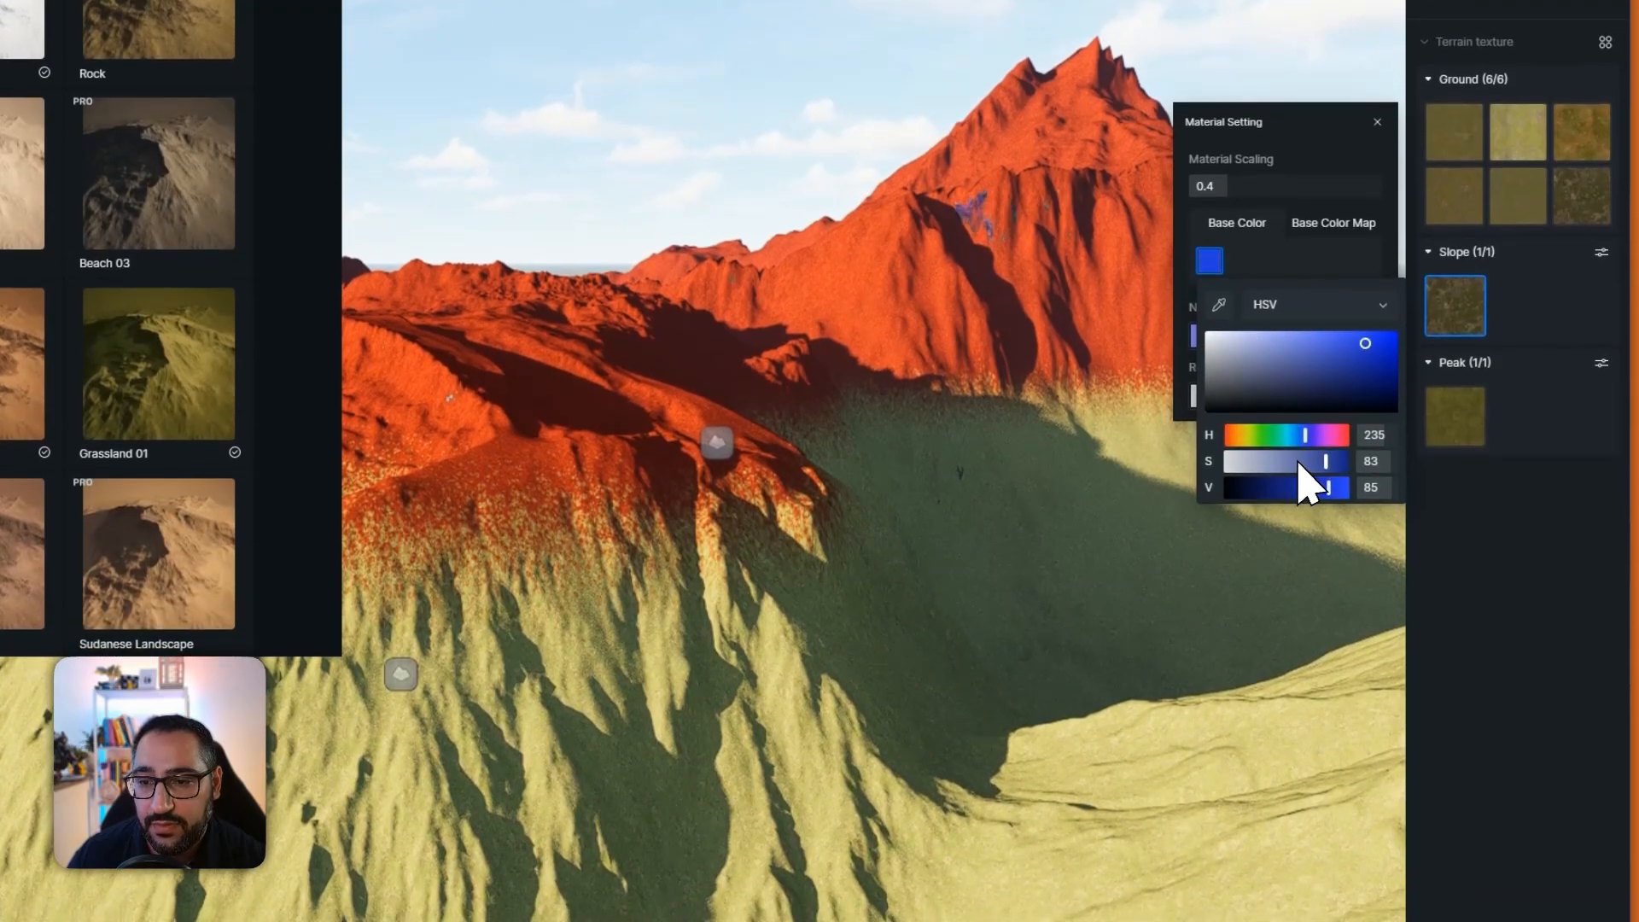
{"action": "left_click", "coordinate": [973, 458]}
{"action": "scroll", "coordinate": [973, 457], "scroll_direction": "down", "scroll_amount": 3}
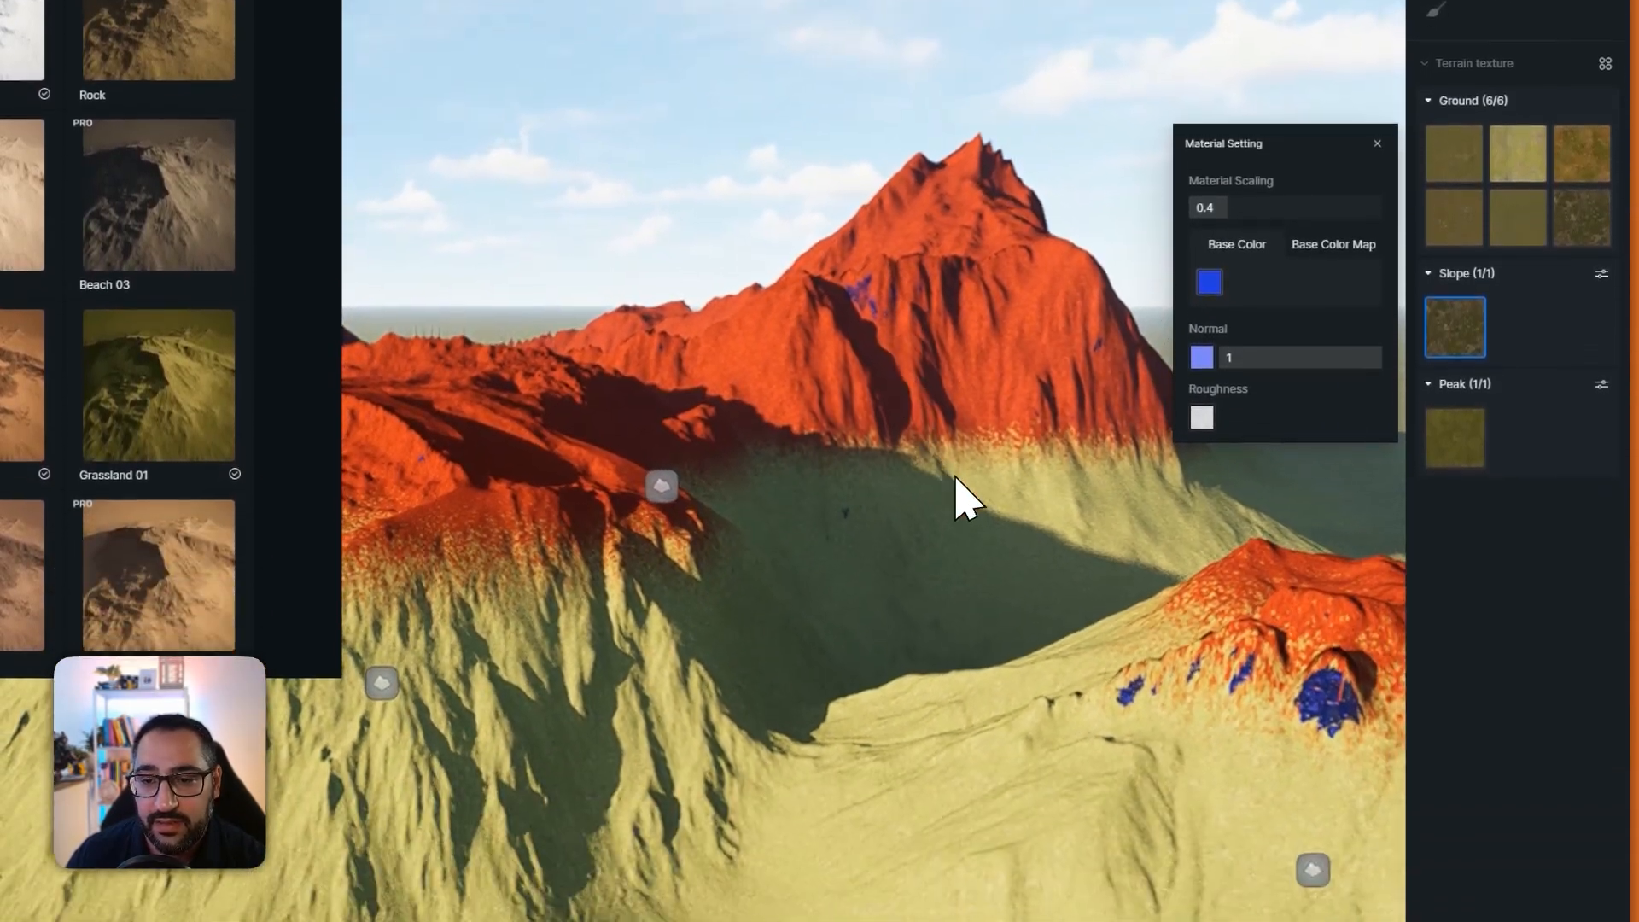
{"action": "right_click_drag", "start_coordinate": [958, 615], "coordinate": [1134, 696]}
{"action": "scroll", "coordinate": [1134, 696], "scroll_direction": "down", "scroll_amount": 2}
{"action": "right_click_drag", "start_coordinate": [944, 745], "coordinate": [836, 689]}
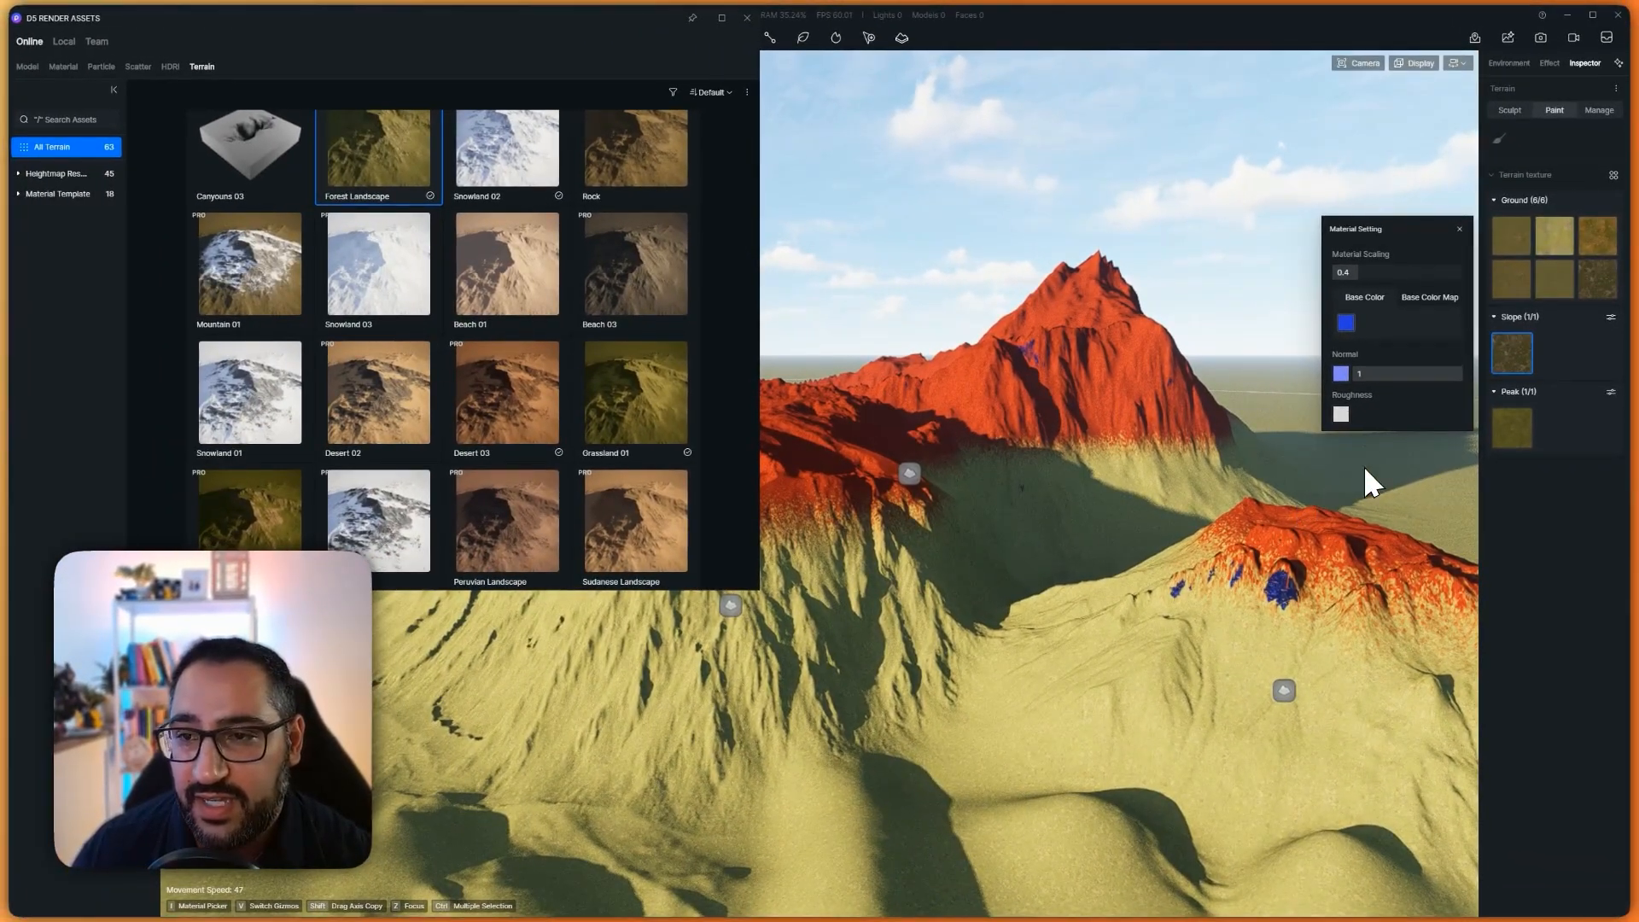
- Reset the base colors of the slope and peak textures to white
{"action": "left_click", "coordinate": [1345, 317]}
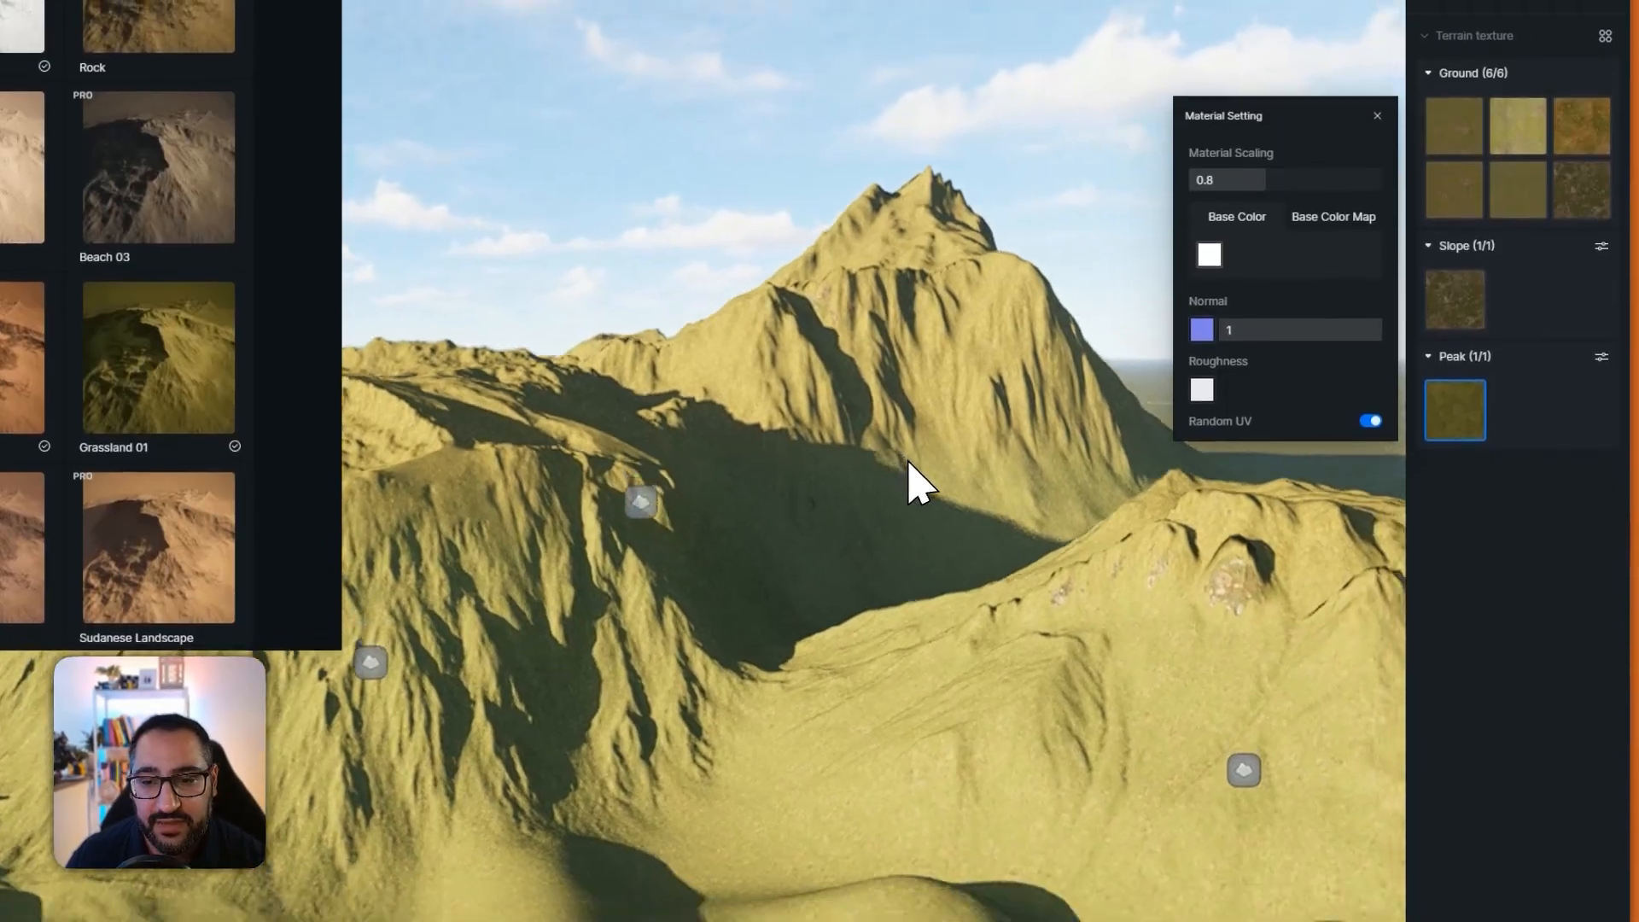
{"action": "scroll", "coordinate": [936, 429], "scroll_direction": "down", "scroll_amount": 3}
{"action": "right_click_drag", "start_coordinate": [908, 461], "coordinate": [945, 386]}
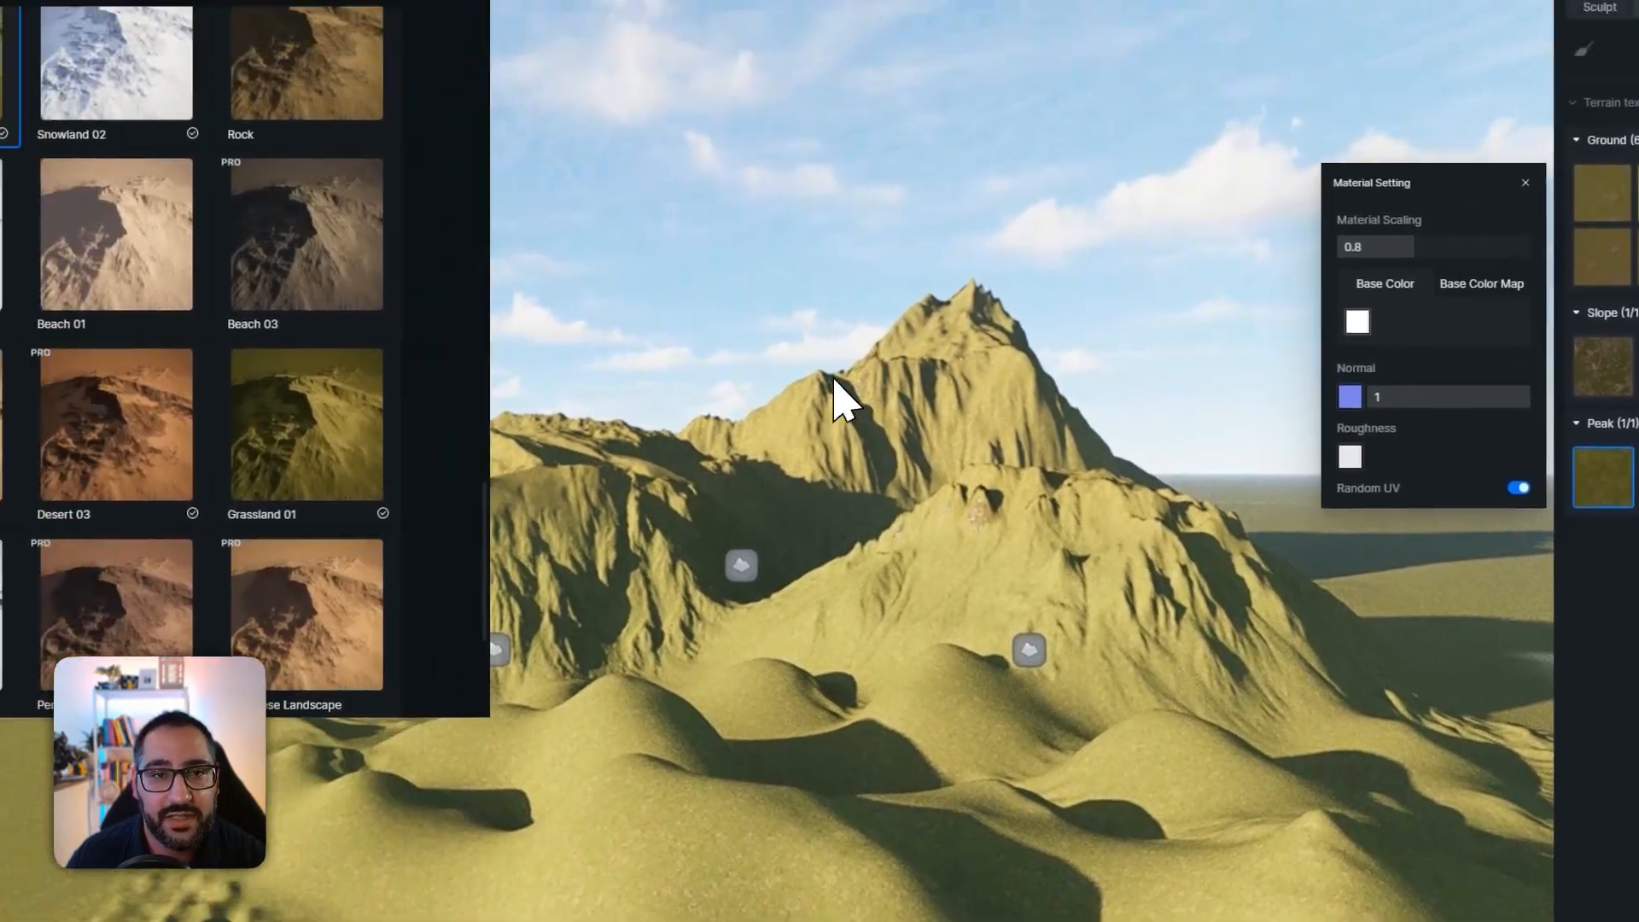
- Sculpt low rolling hills around the mountains with the raise brush, using a soft cloud-like brush texture at size 94.8
{"action": "left_click", "coordinate": [717, 11]}
{"action": "left_click", "coordinate": [1599, 7]}
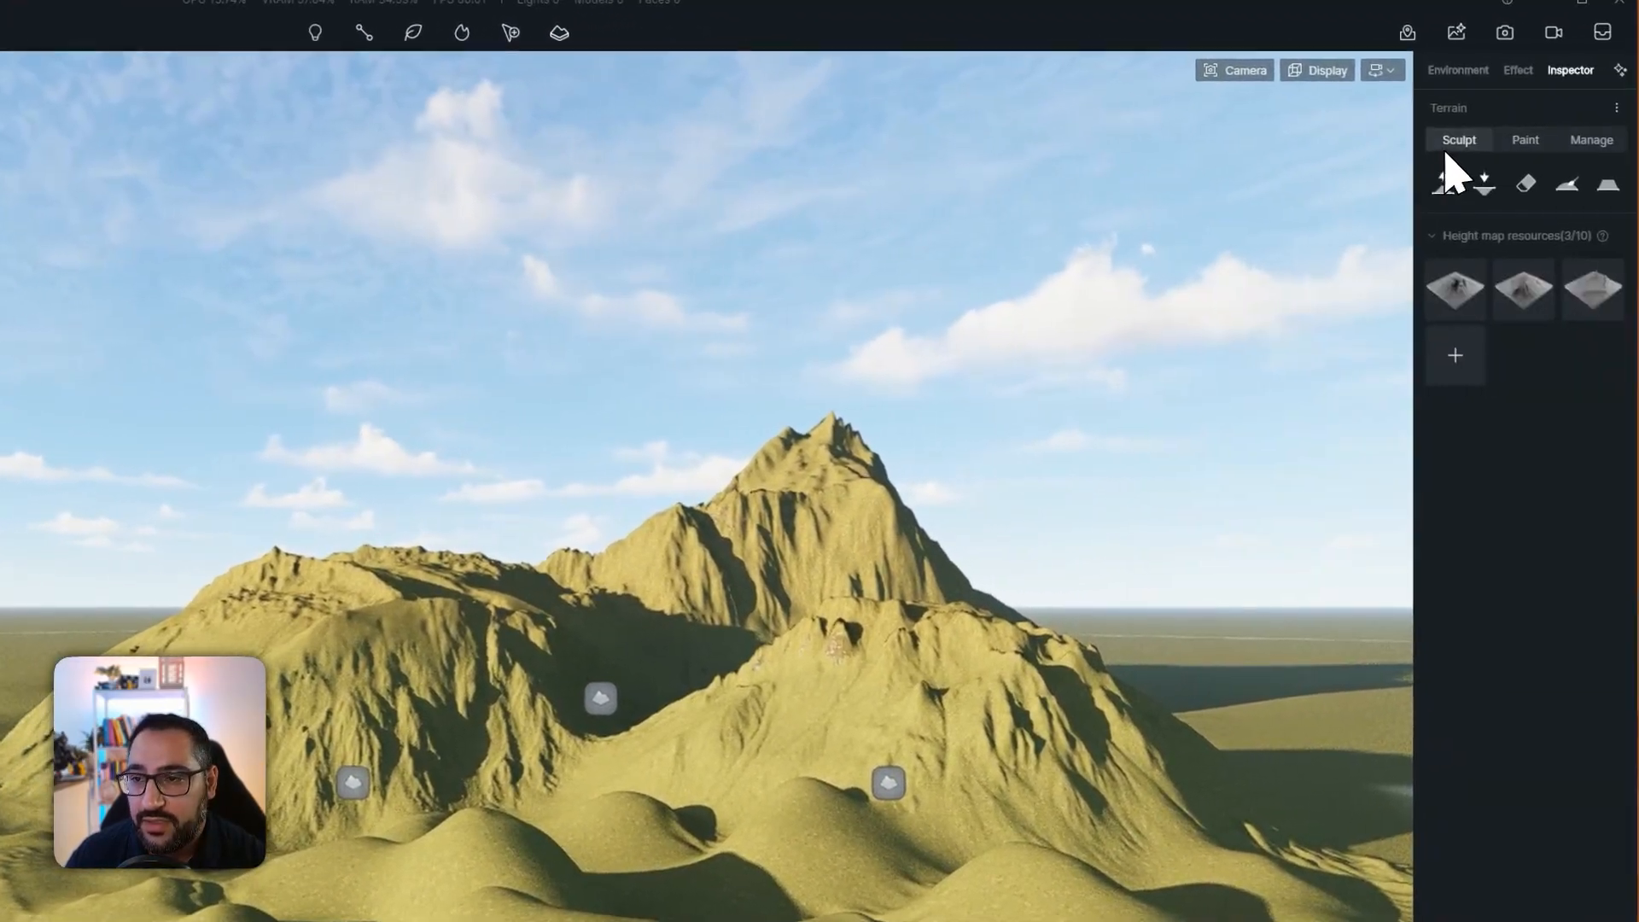
{"action": "left_click", "coordinate": [1437, 81]}
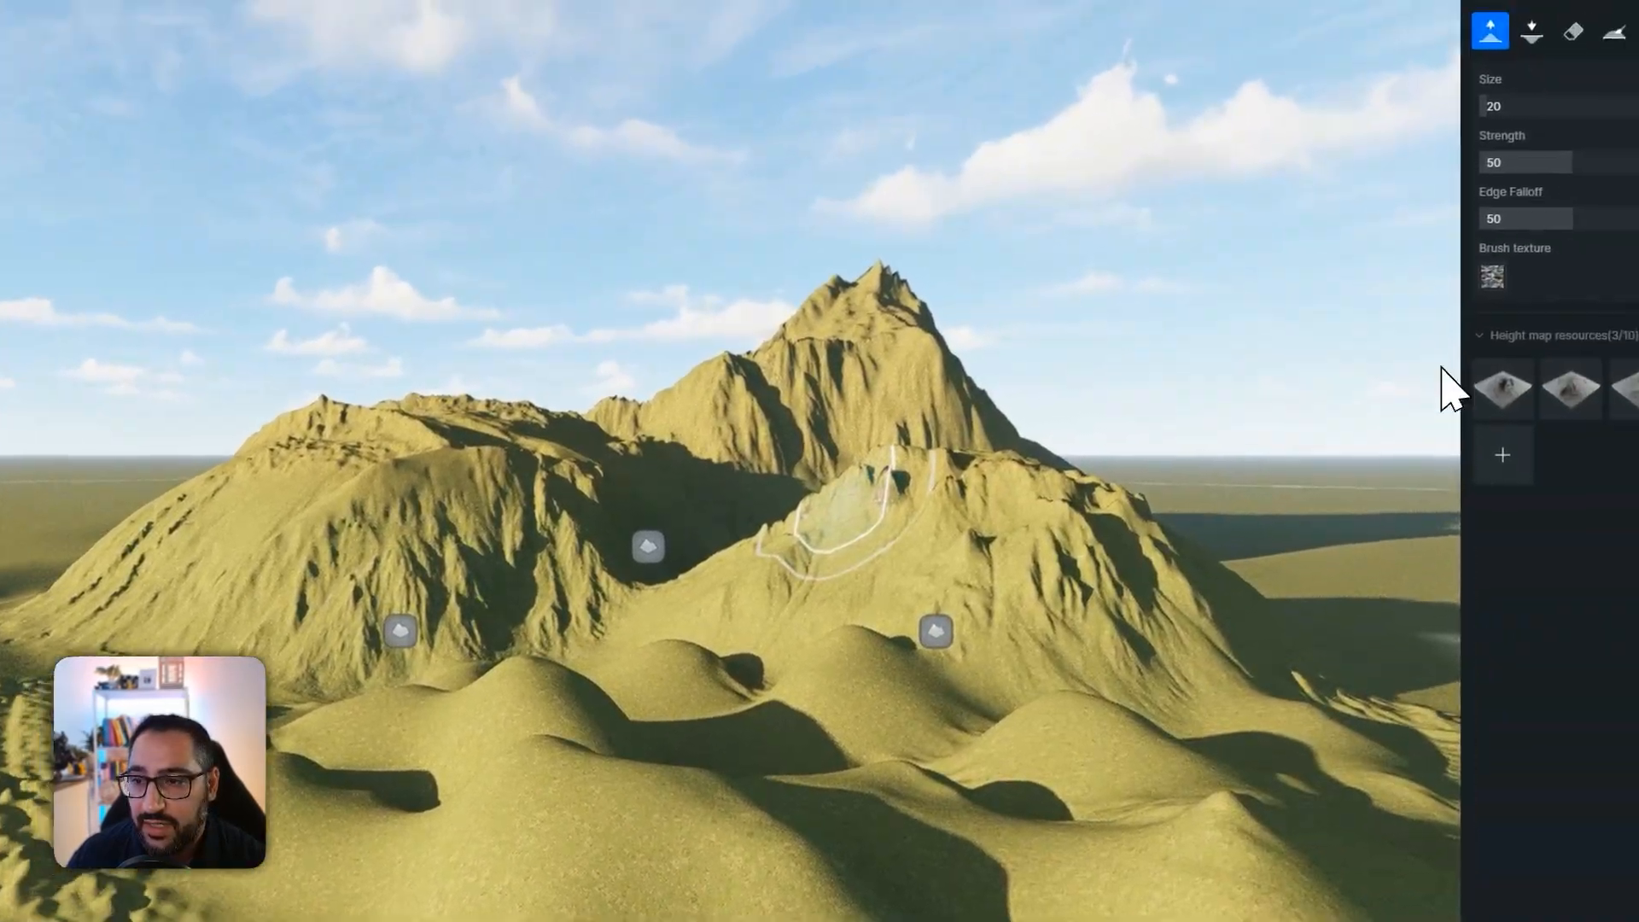
{"action": "left_click", "coordinate": [1441, 314]}
{"action": "scroll", "coordinate": [1358, 598], "scroll_direction": "down", "scroll_amount": 2}
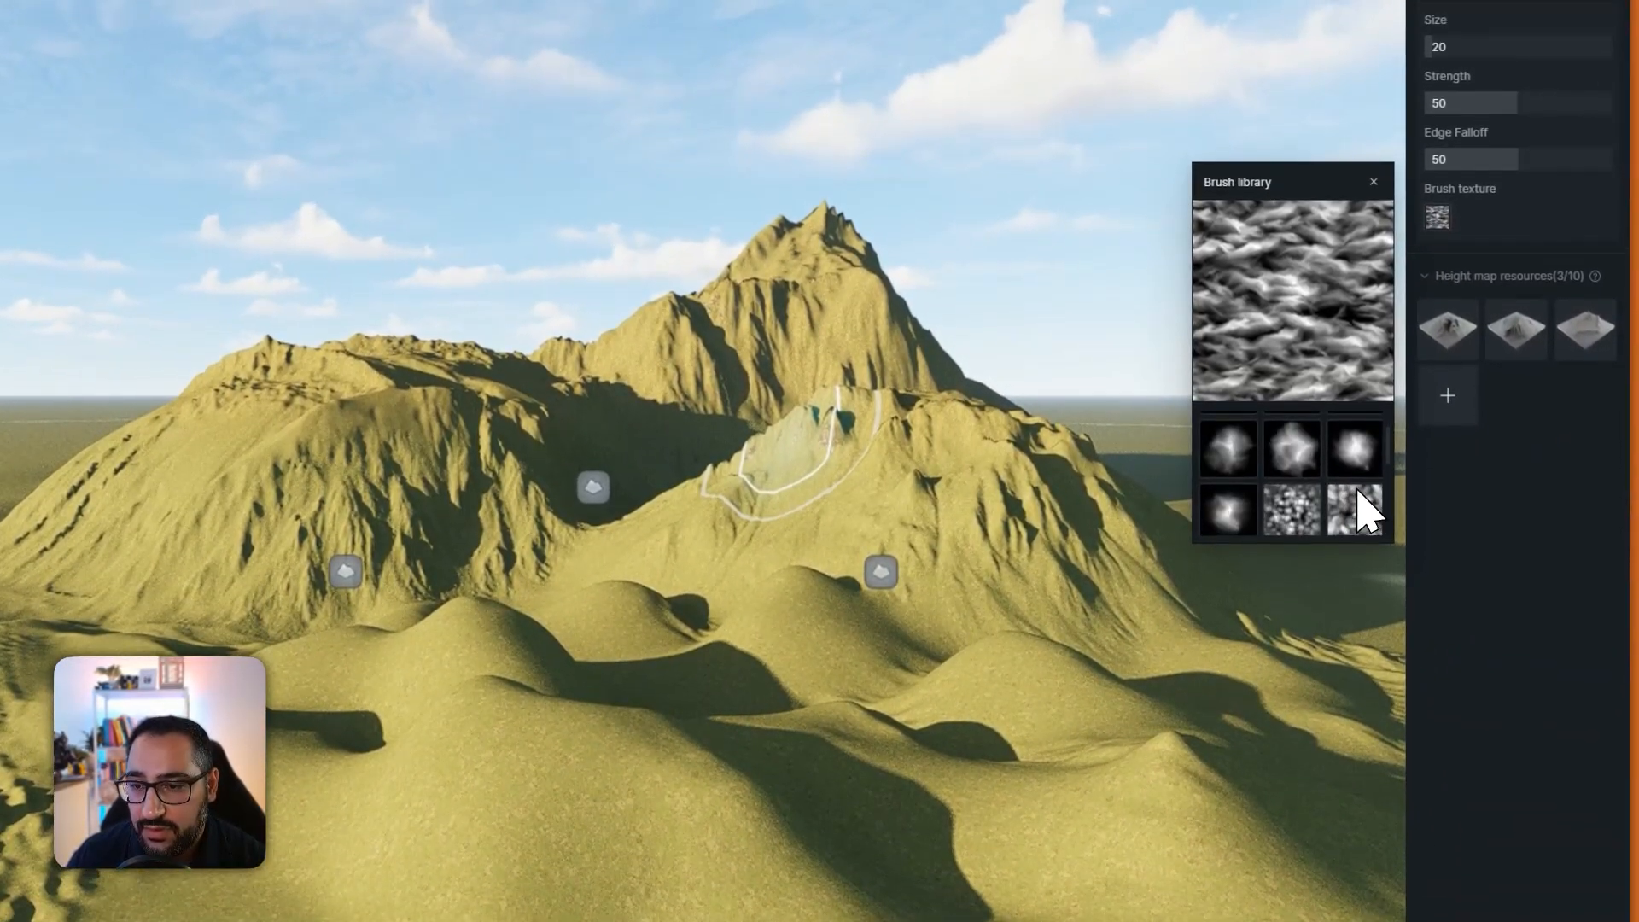
{"action": "left_click", "coordinate": [1229, 512]}
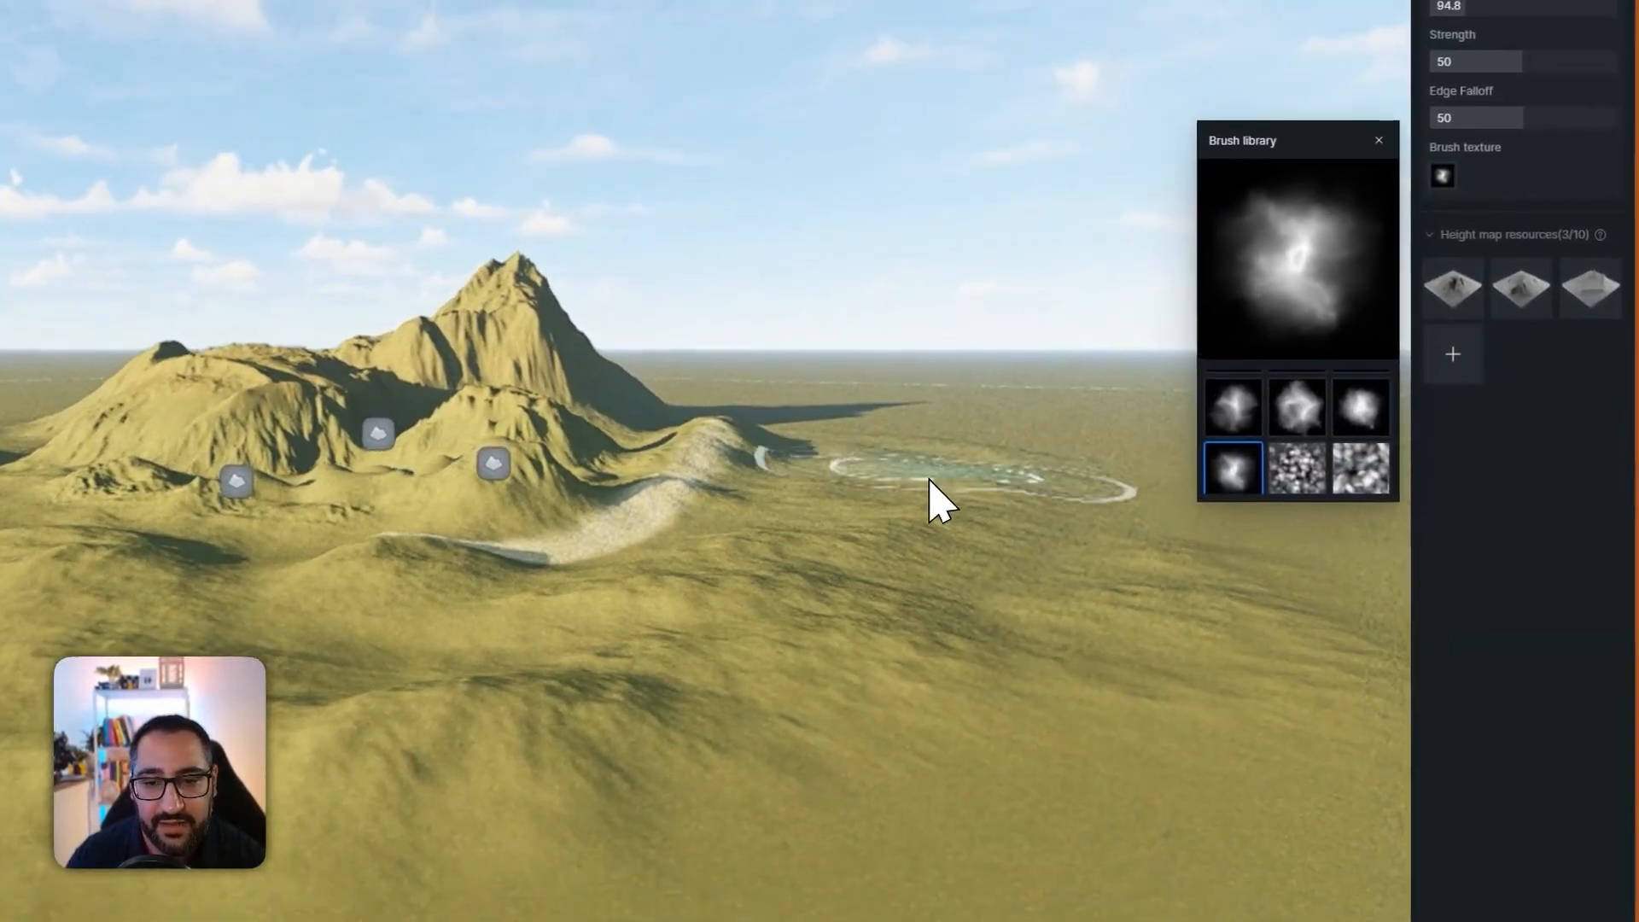
{"action": "mouse_move", "coordinate": [929, 480]}
{"action": "right_mouse_down"}
{"action": "mouse_move", "coordinate": [907, 359]}
{"action": "mouse_move", "coordinate": [858, 322]}
{"action": "right_mouse_up"}
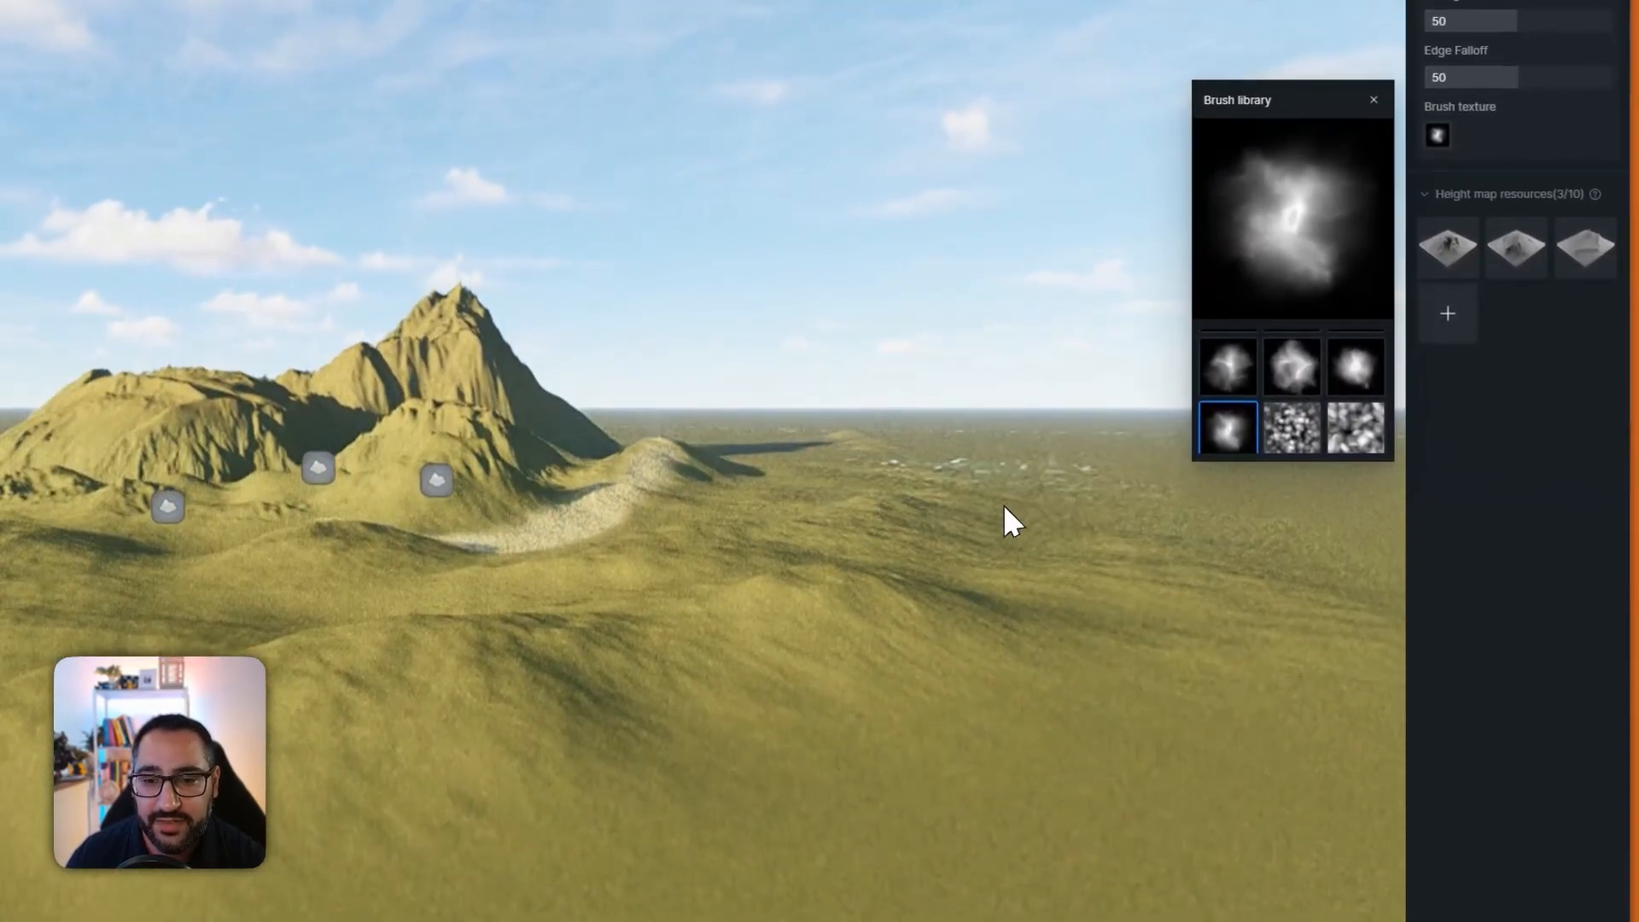
{"action": "right_click_drag", "start_coordinate": [1001, 503], "coordinate": [816, 468]}
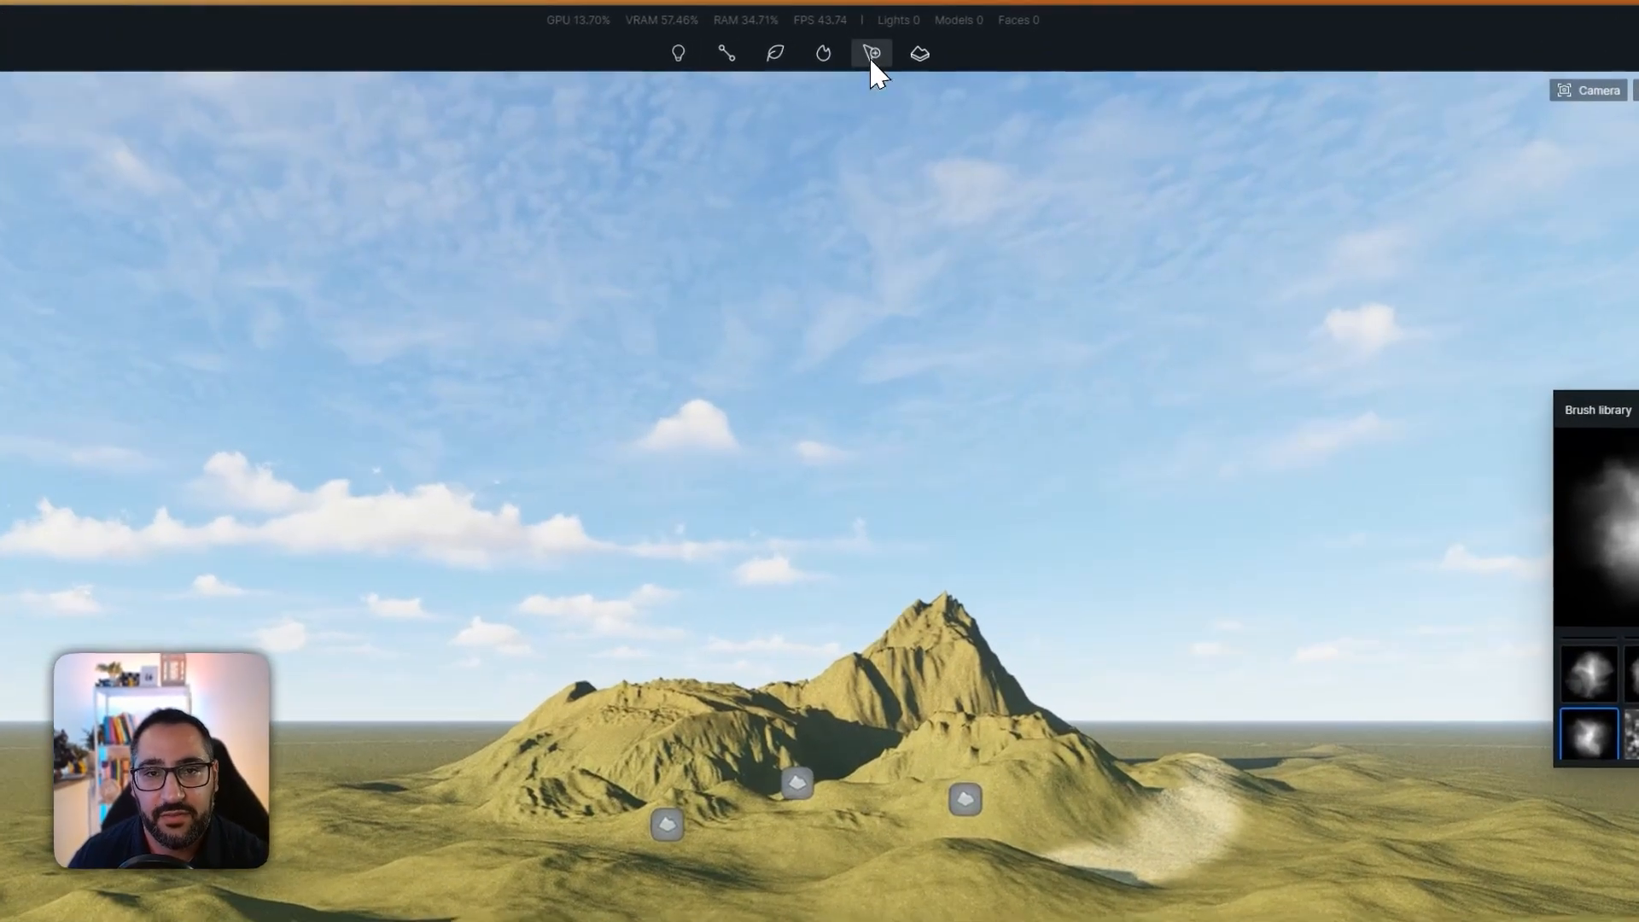
- Create a scatter across the terrain and fill it with the broadleaf trees Ginkgo 17 and Ginkgo 15
{"action": "left_click", "coordinate": [872, 55]}
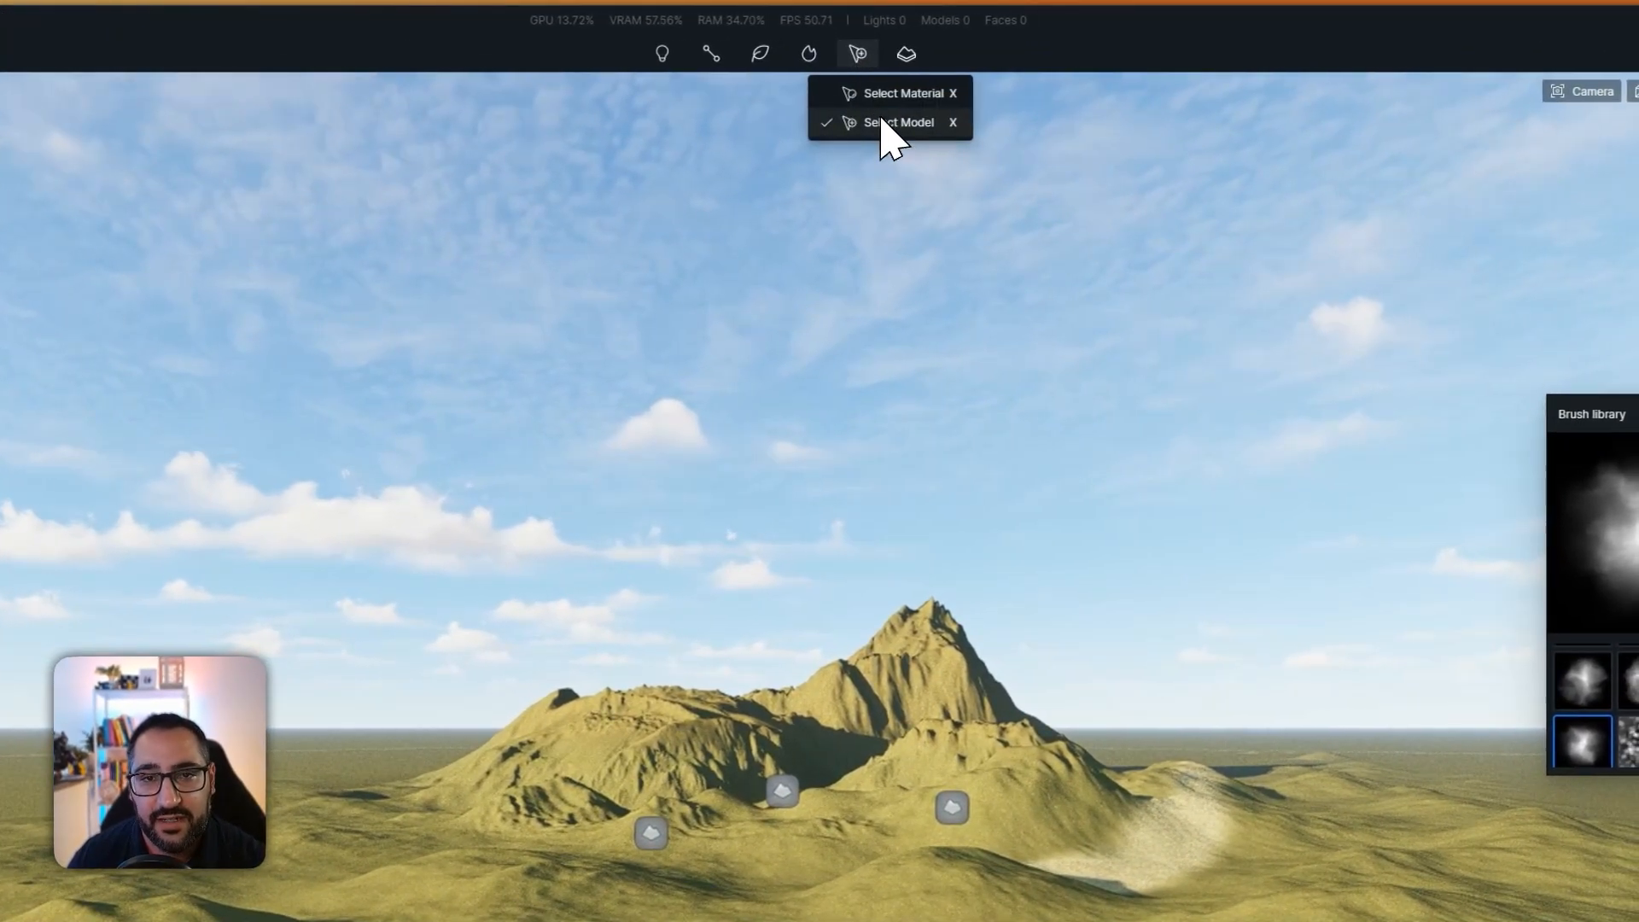
{"action": "left_click", "coordinate": [884, 107]}
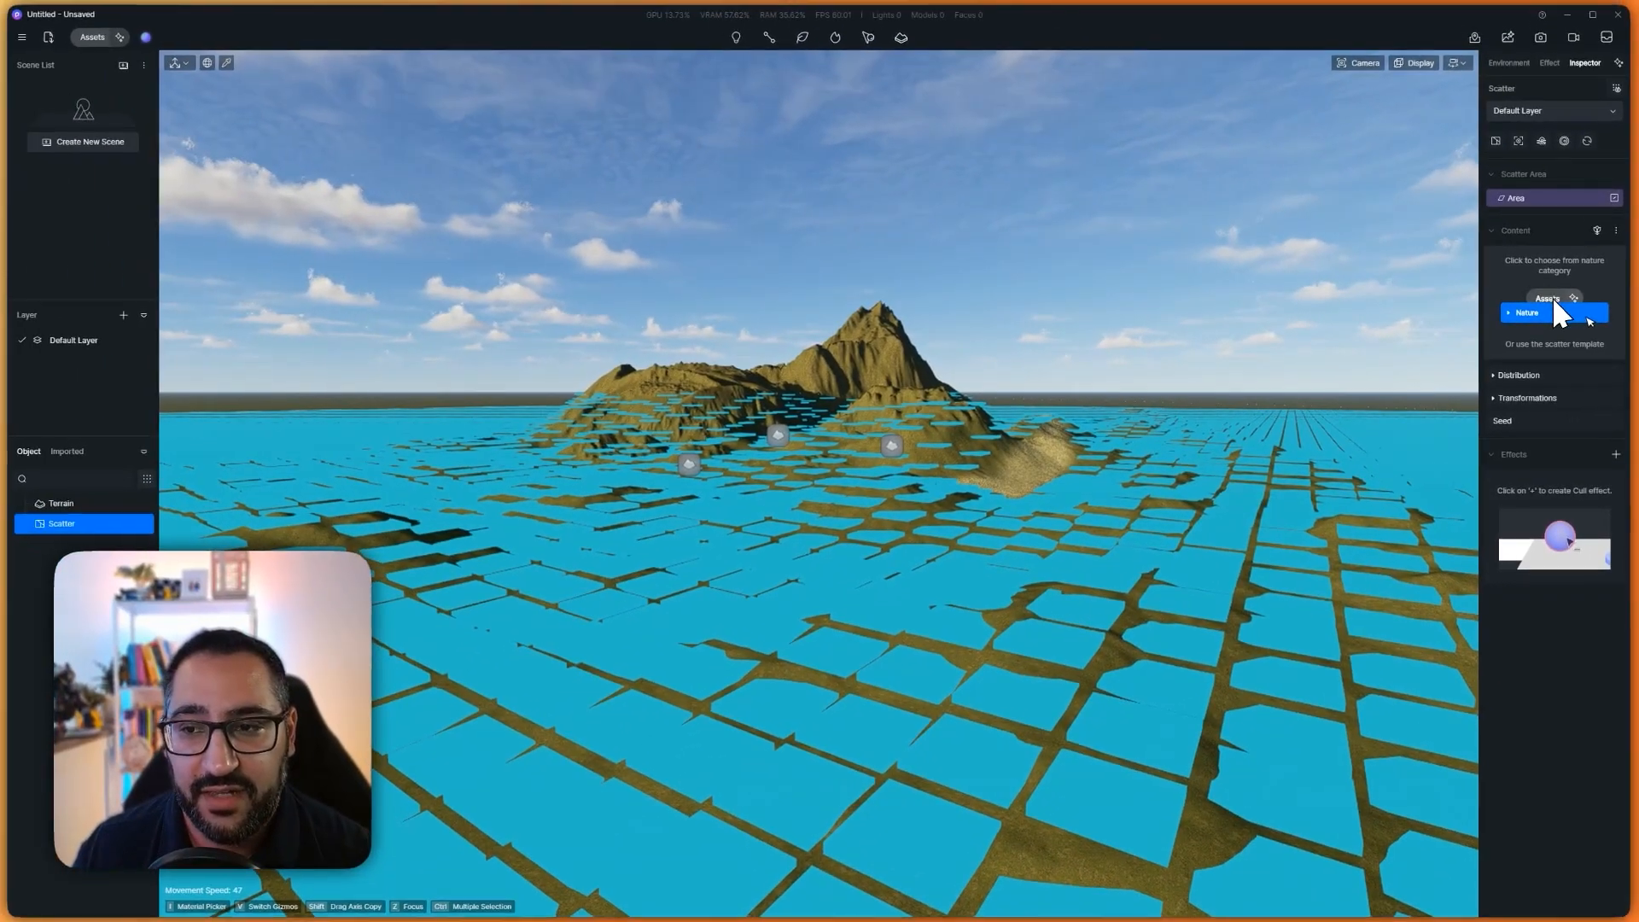
{"action": "left_click", "coordinate": [1553, 309]}
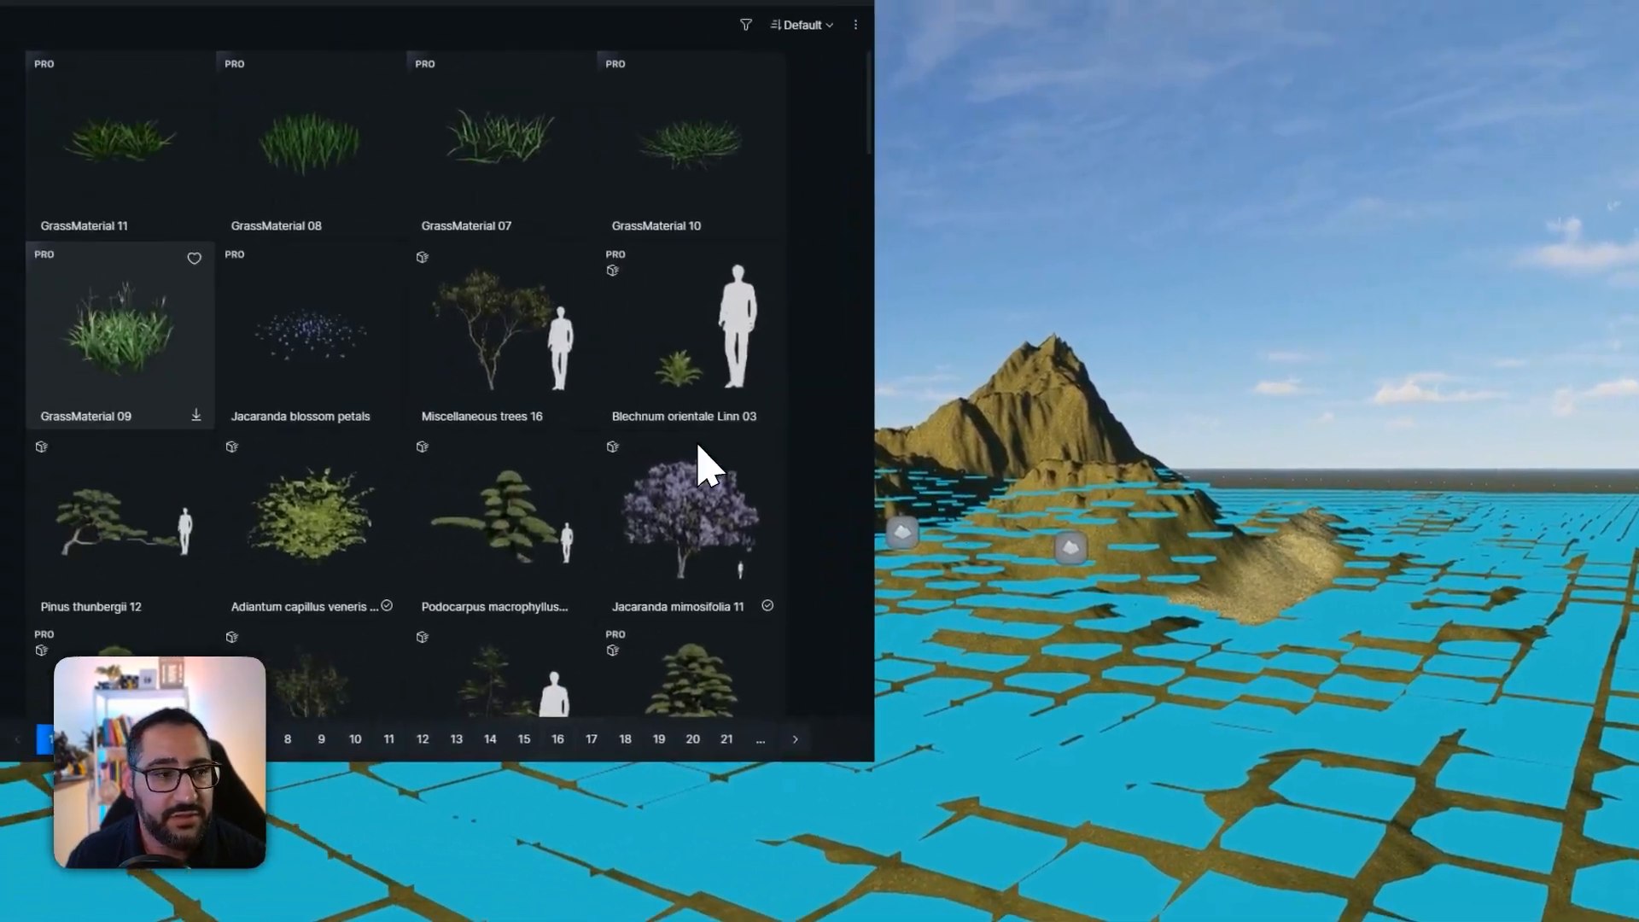
{"action": "left_click", "coordinate": [154, 266]}
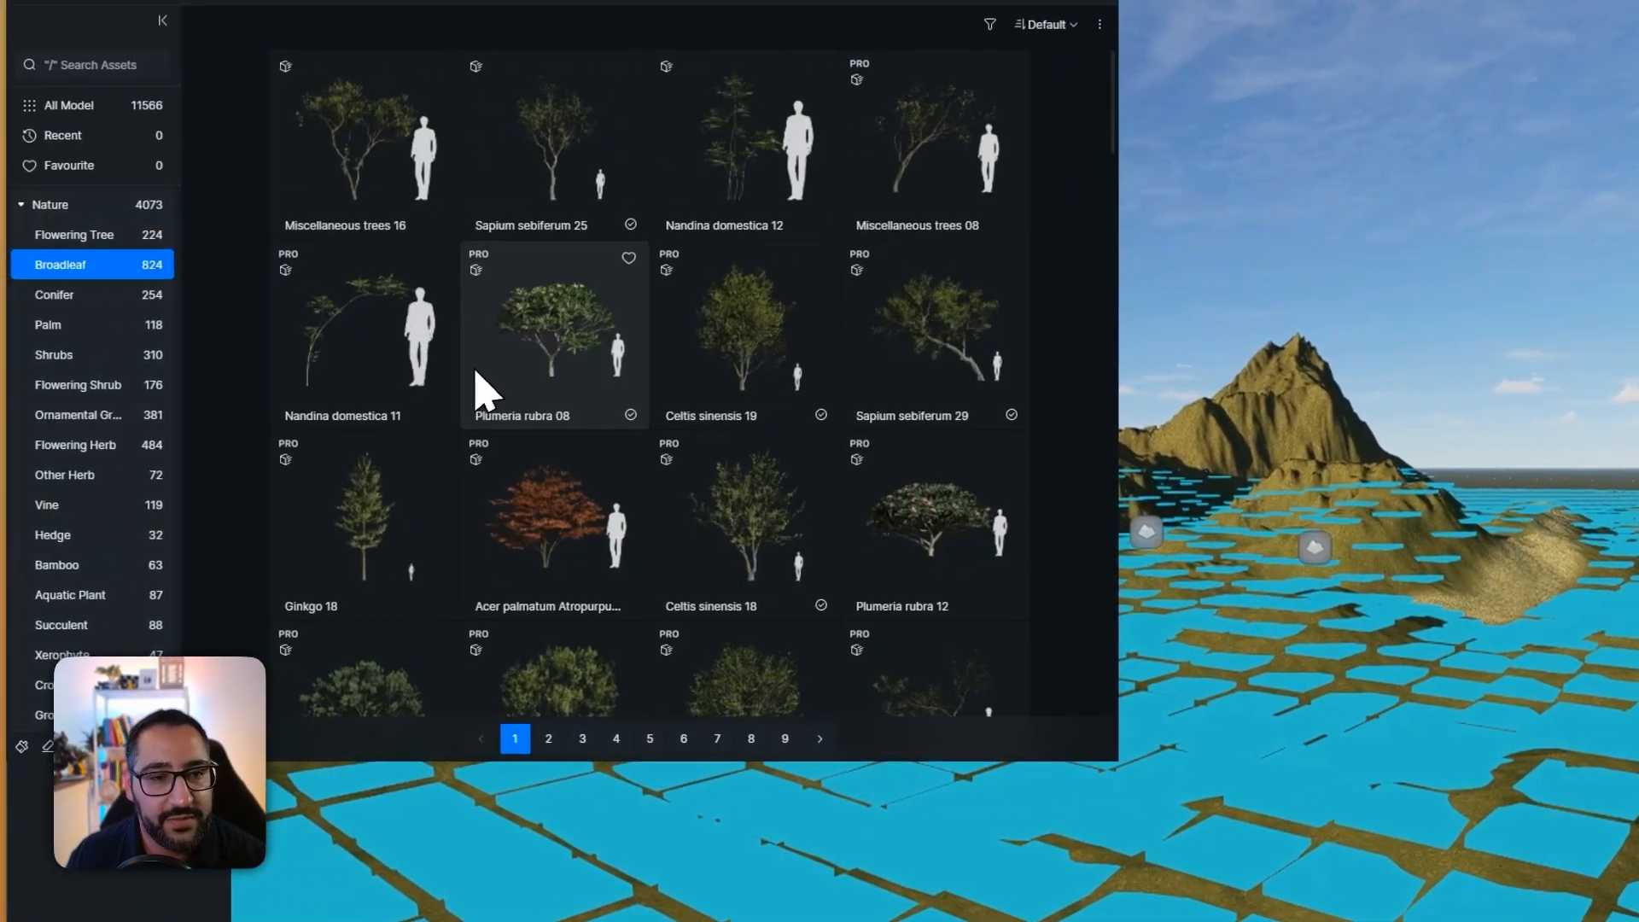
{"action": "scroll", "coordinate": [657, 440], "scroll_direction": "down", "scroll_amount": 10}
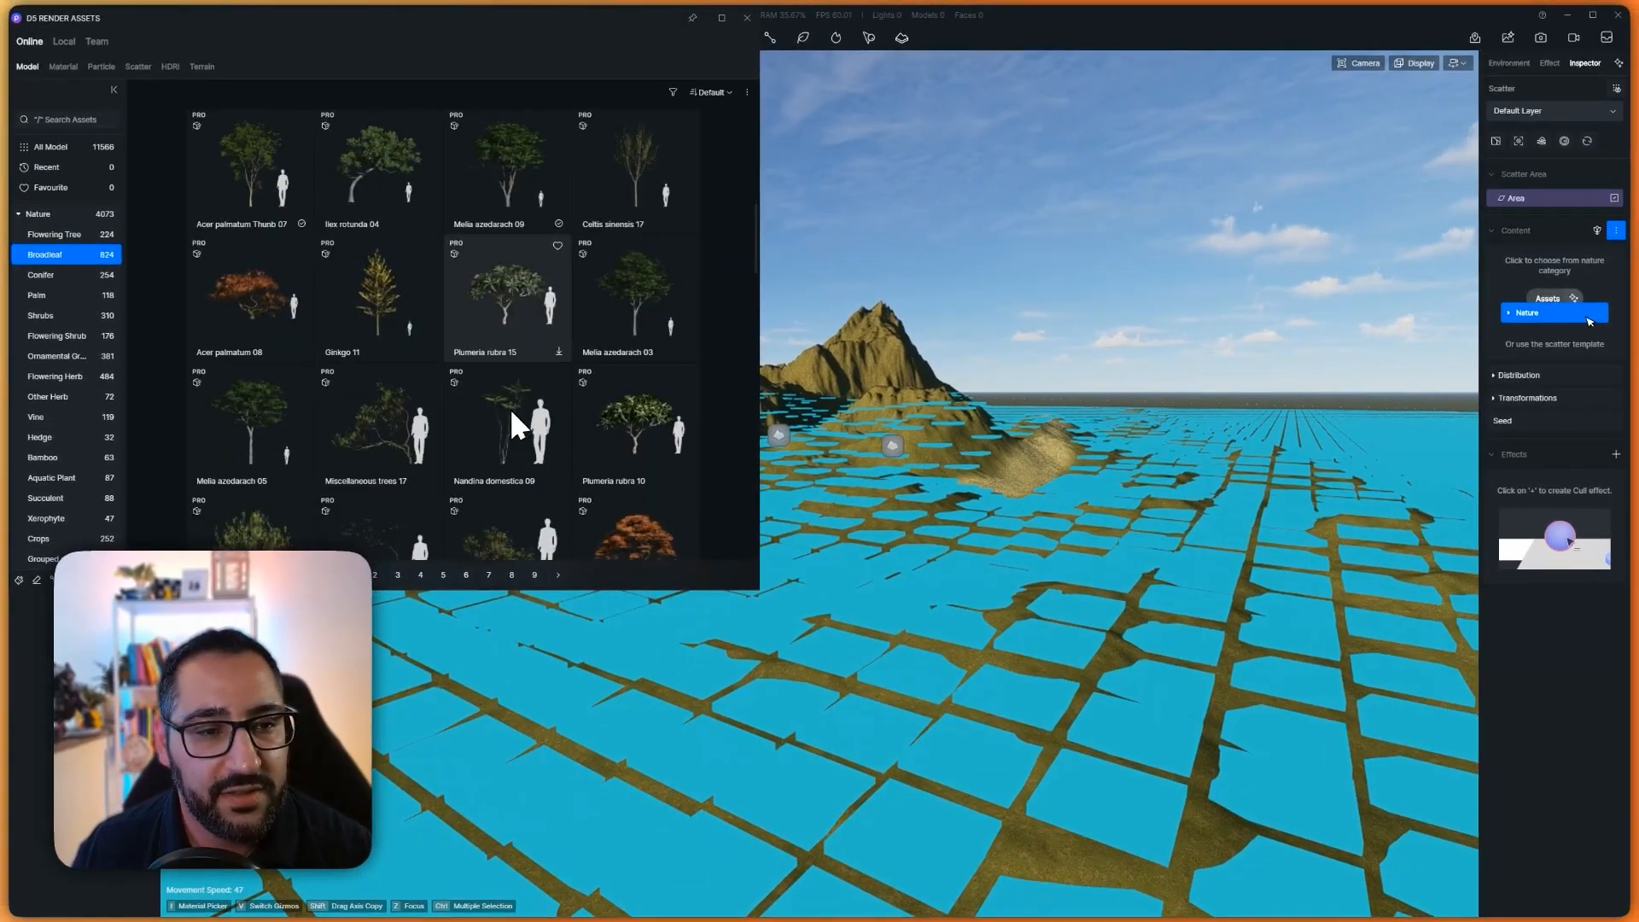
{"action": "scroll", "coordinate": [503, 418], "scroll_direction": "down", "scroll_amount": 10}
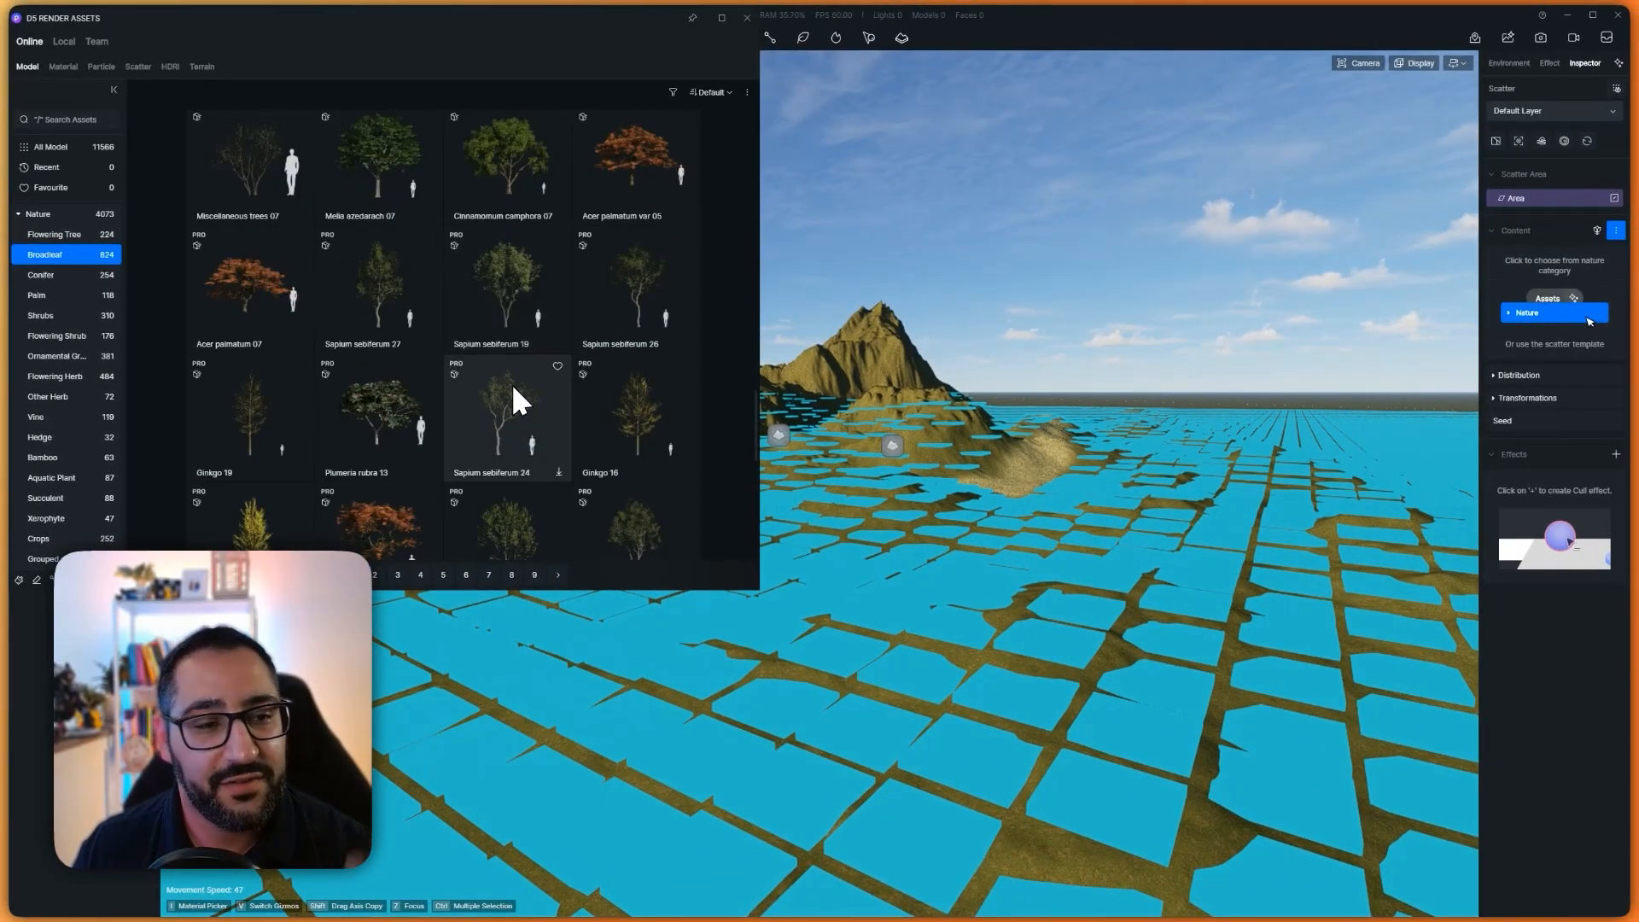
{"action": "scroll", "coordinate": [512, 382], "scroll_direction": "down", "scroll_amount": 3}
{"action": "scroll", "coordinate": [381, 307], "scroll_direction": "down", "scroll_amount": 2}
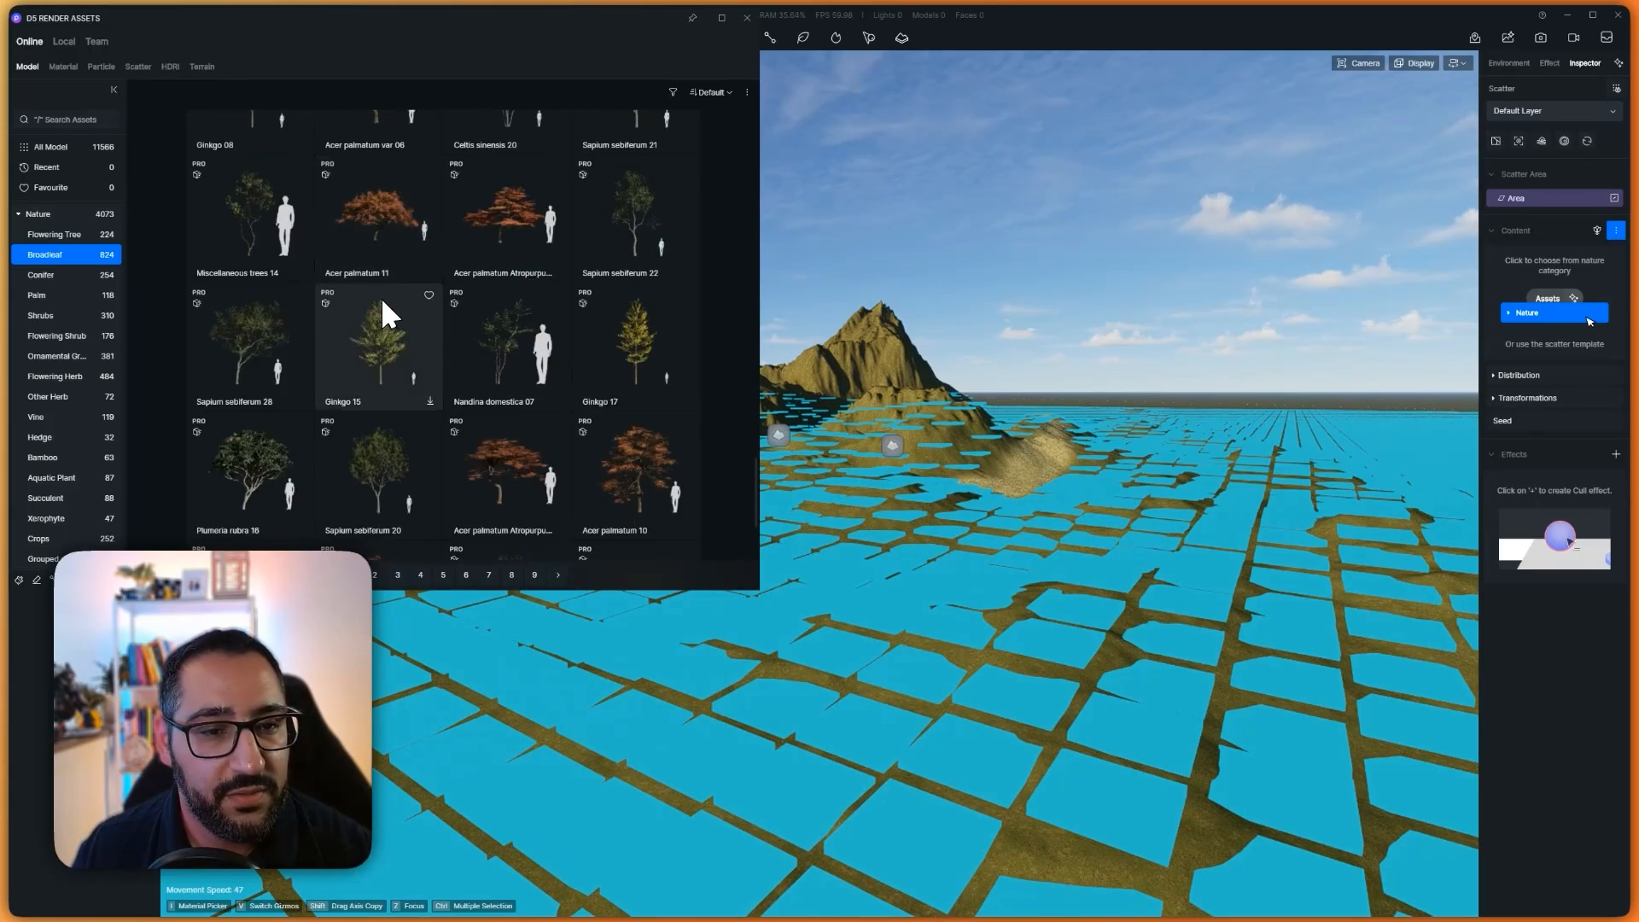
{"action": "left_click", "coordinate": [772, 482]}
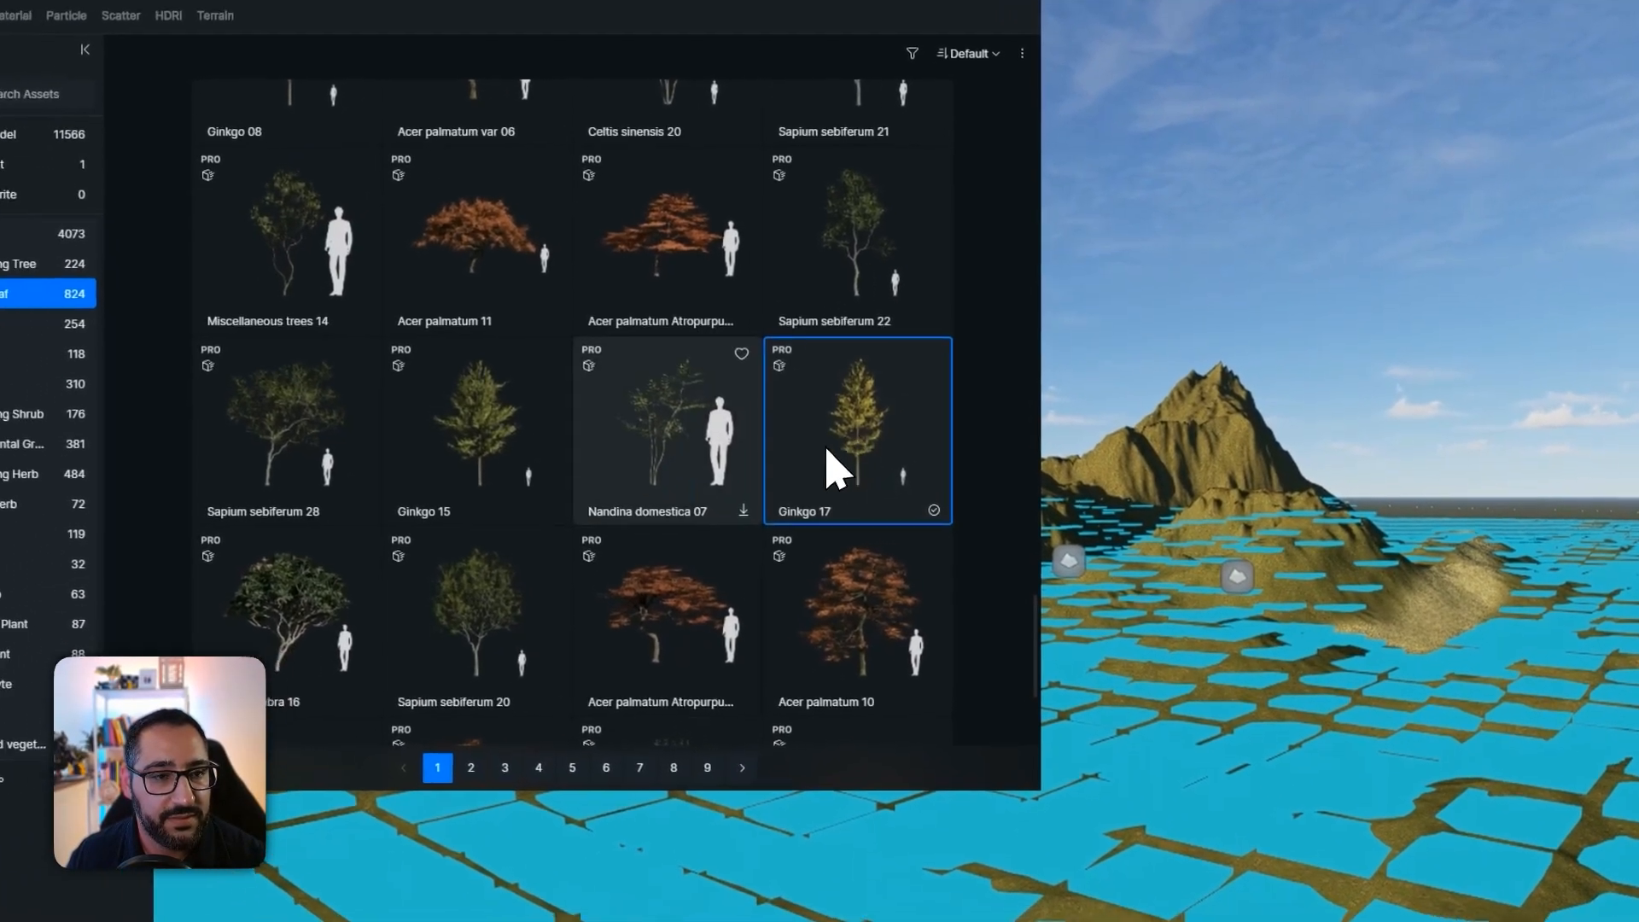
{"action": "left_click", "coordinate": [482, 406]}
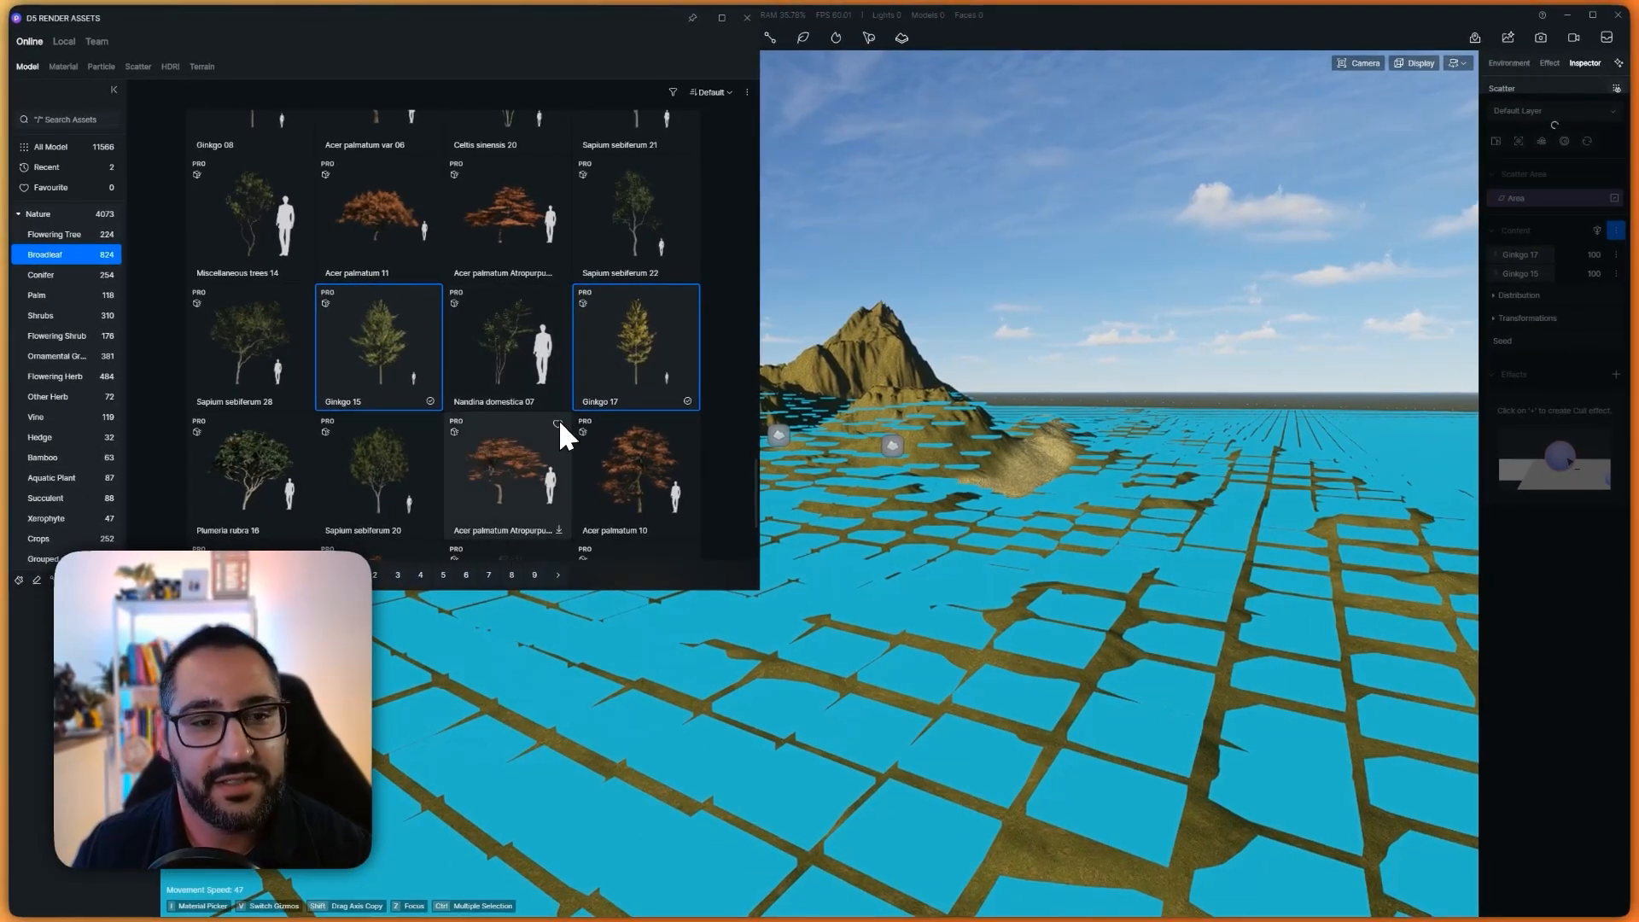
- Add Quercus rubra 09, Quercus alba 07 and Fagus grandifolia 03 to the scatter and set Quercus rubra 09's proportion to 193
{"action": "scroll", "coordinate": [723, 430], "scroll_direction": "down", "scroll_amount": 2}
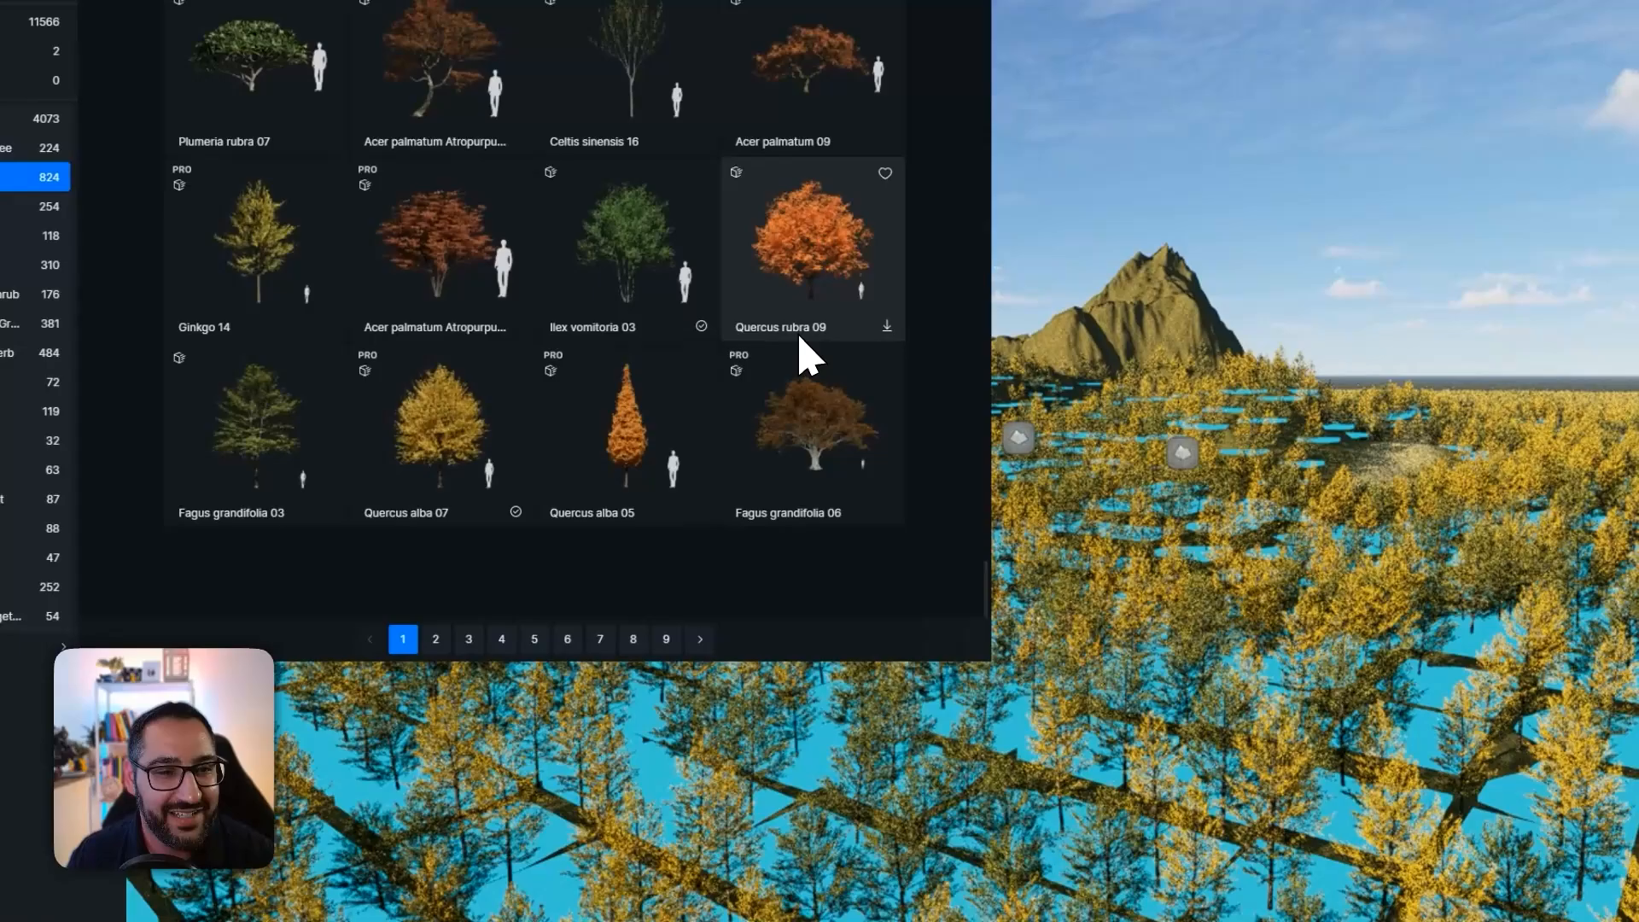
{"action": "left_click", "coordinate": [607, 321]}
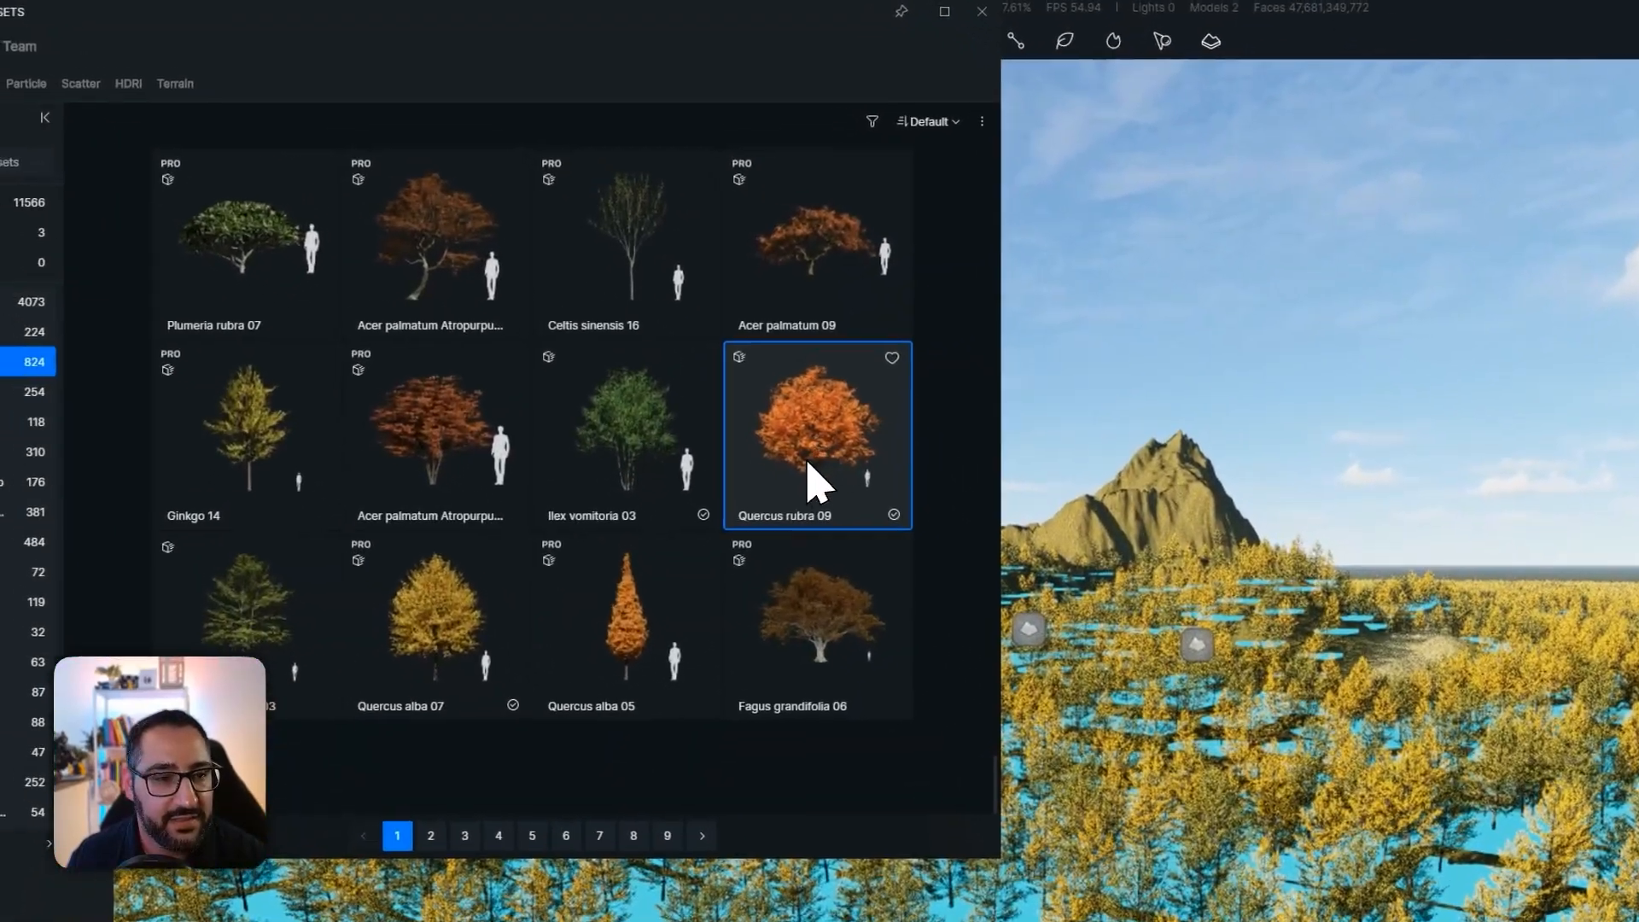
{"action": "left_click", "coordinate": [407, 642]}
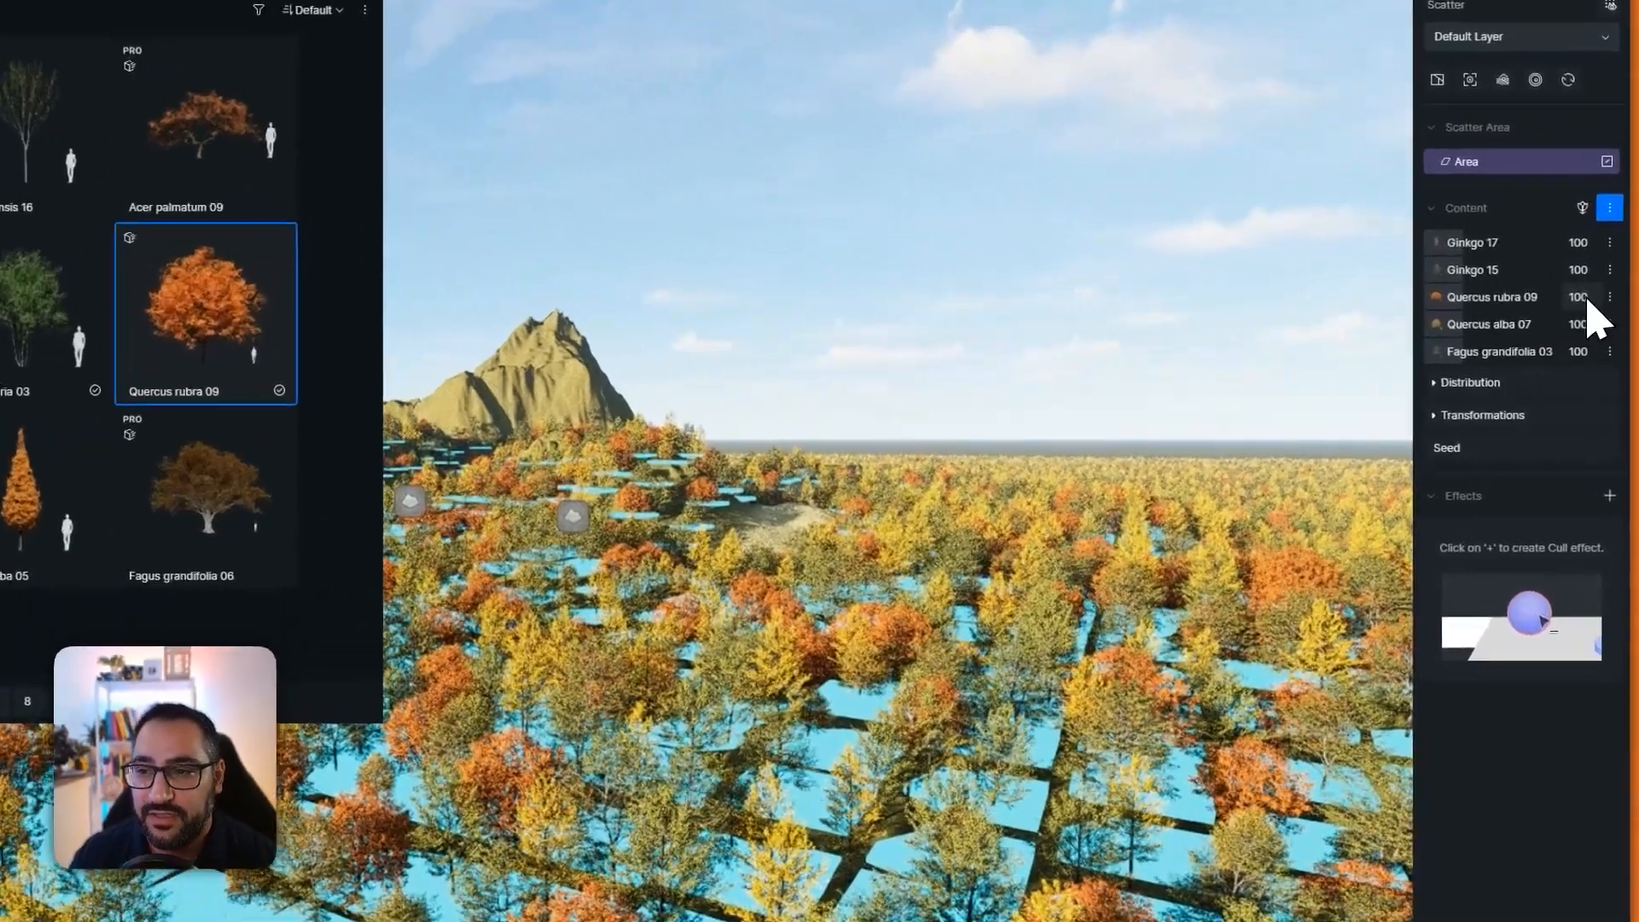
{"action": "left_click_drag", "start_coordinate": [1593, 293], "coordinate": [1634, 293]}
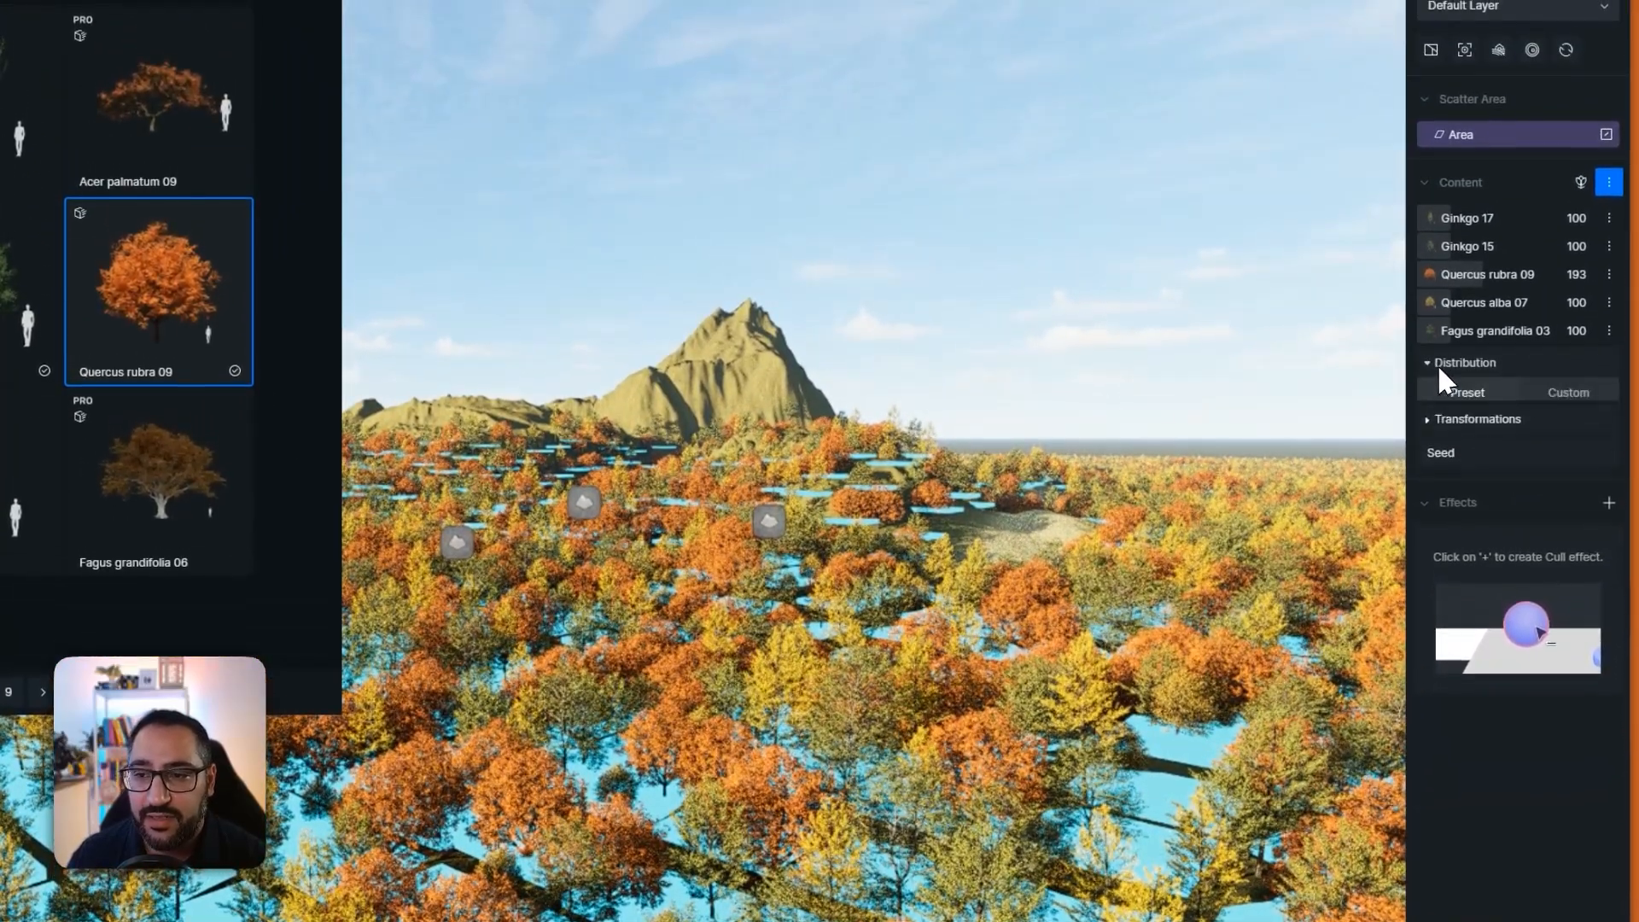
- Apply a patchy speckled distribution preset to the tree scatter and set its density to 5 pt/100 m²
{"action": "left_click", "coordinate": [1455, 389]}
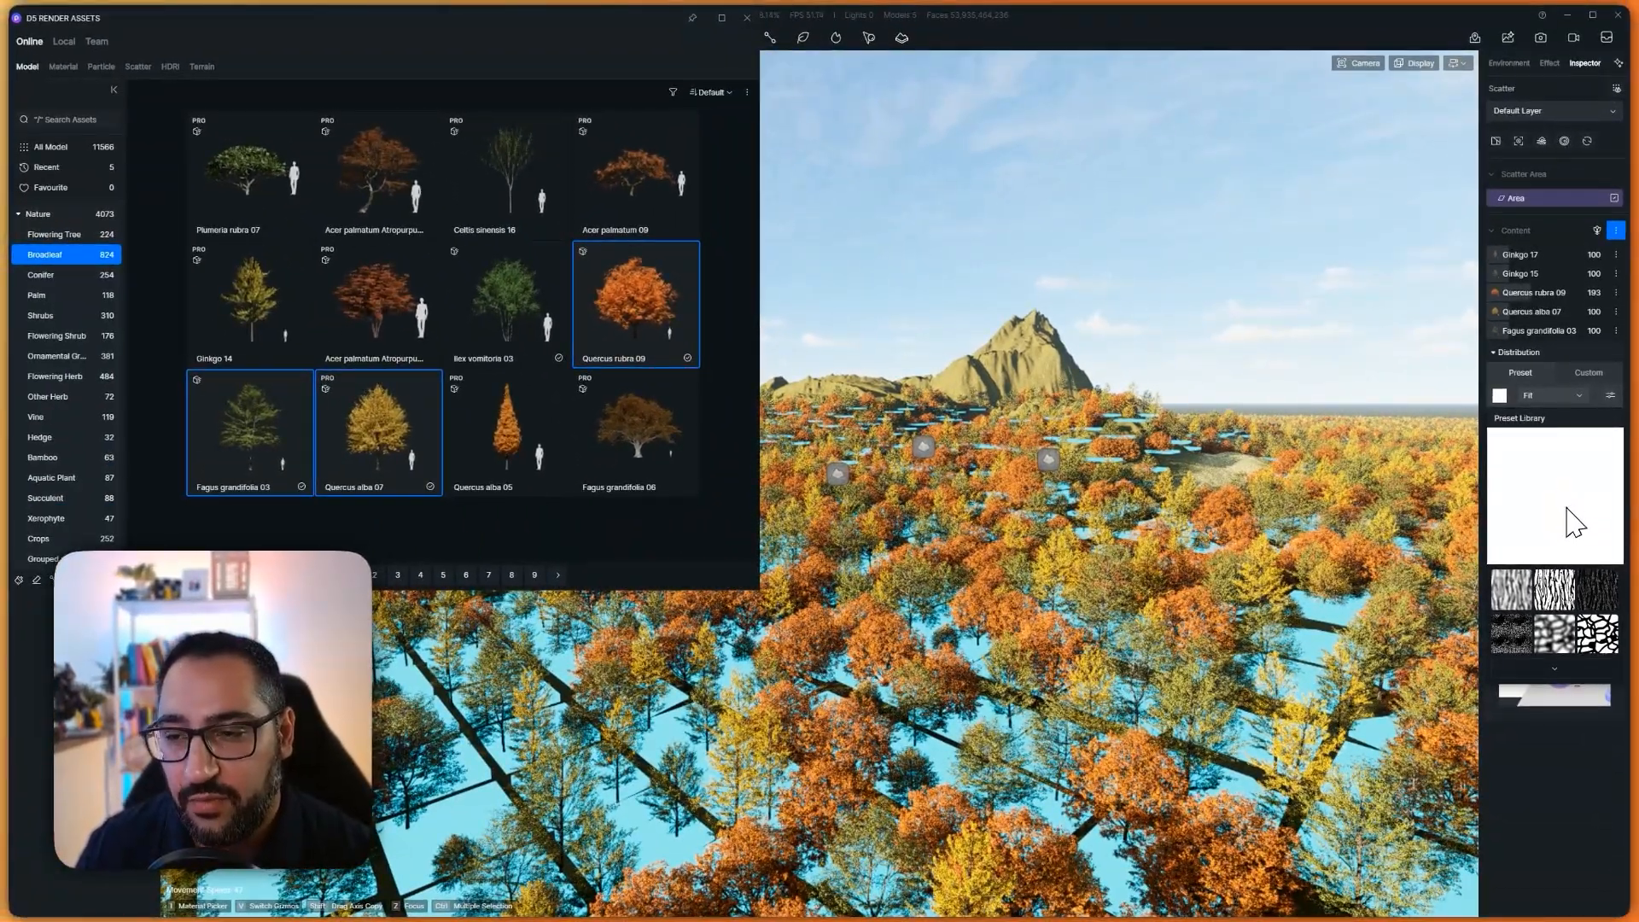
{"action": "scroll", "coordinate": [1564, 599], "scroll_direction": "down", "scroll_amount": 3}
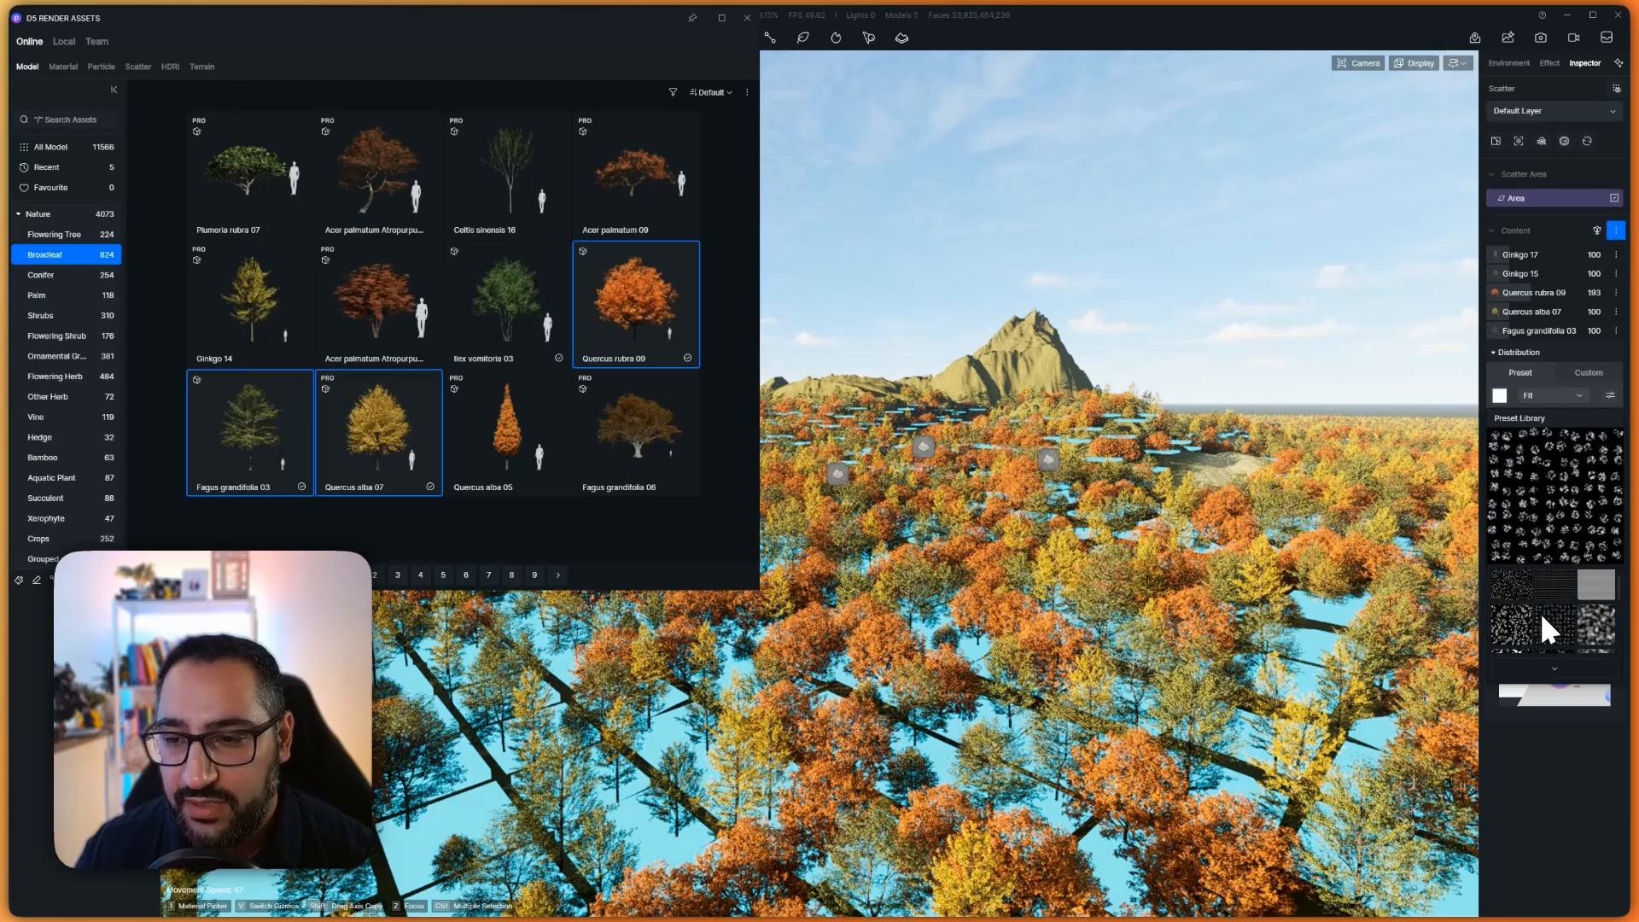
{"action": "left_click", "coordinate": [1597, 632]}
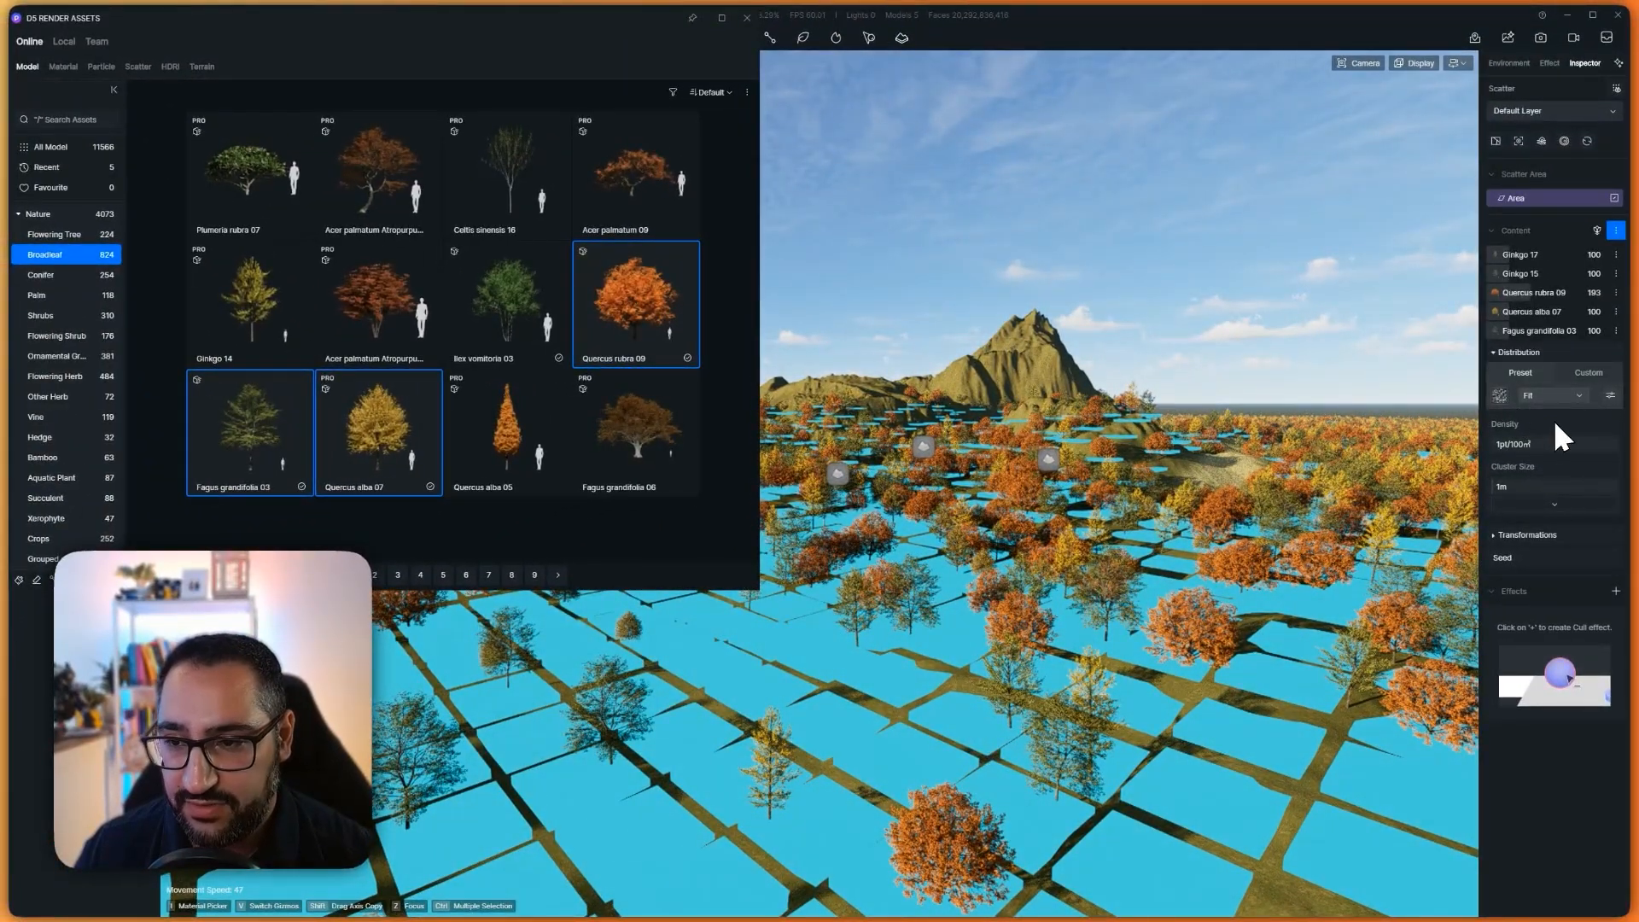
{"action": "left_click", "coordinate": [1546, 444]}
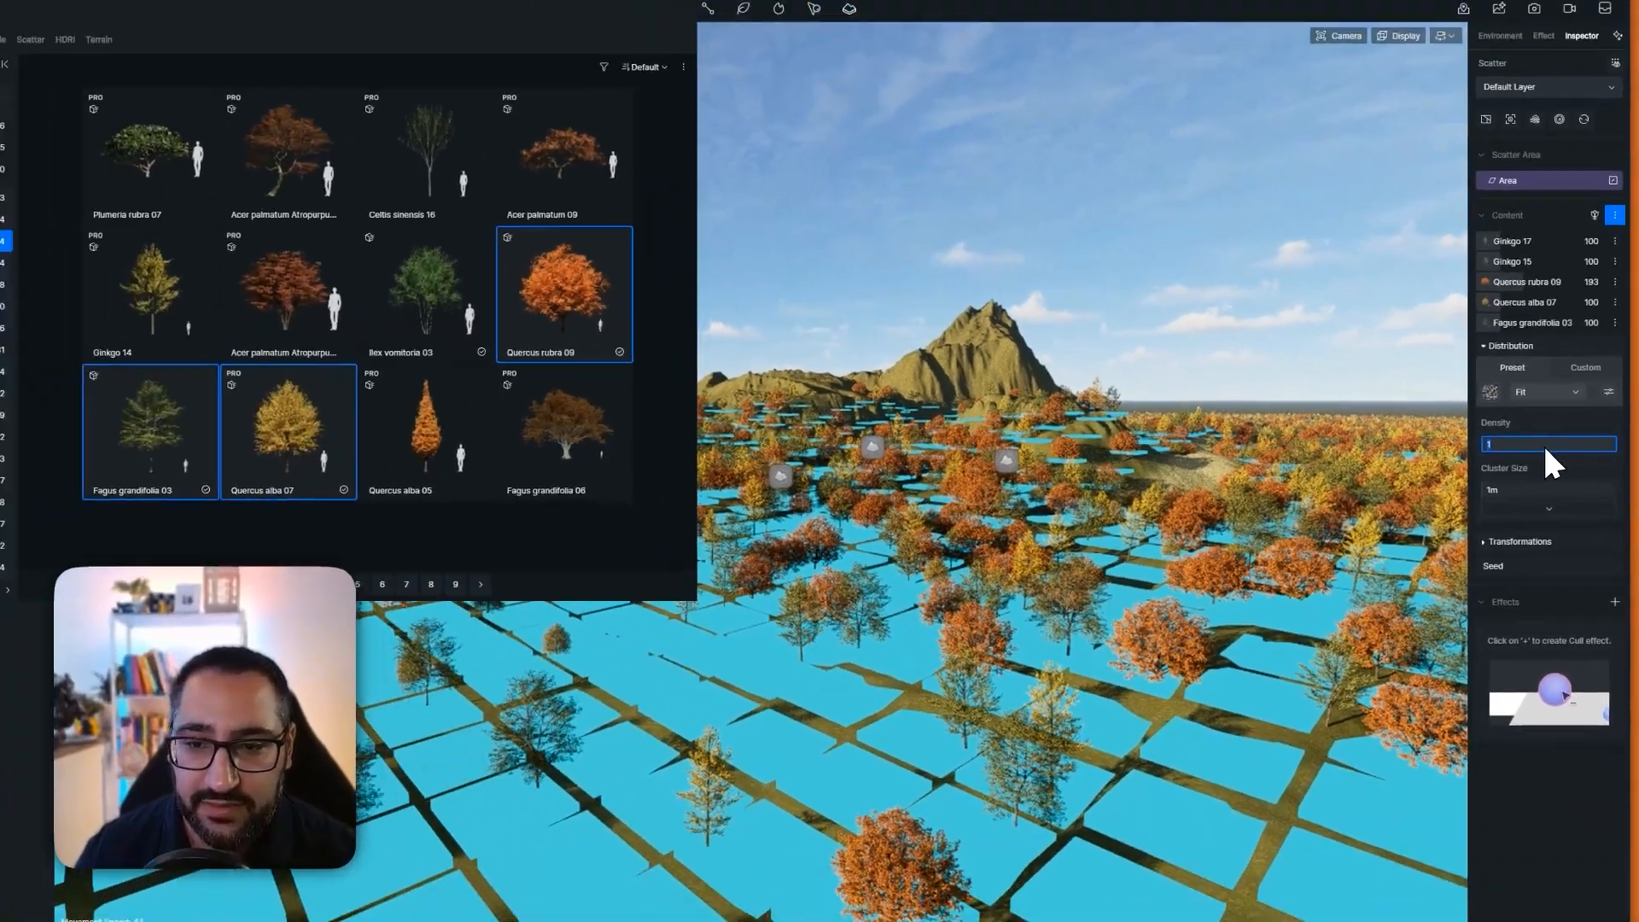
{"action": "type", "text": "5"}
{"action": "key", "text": "Return"}
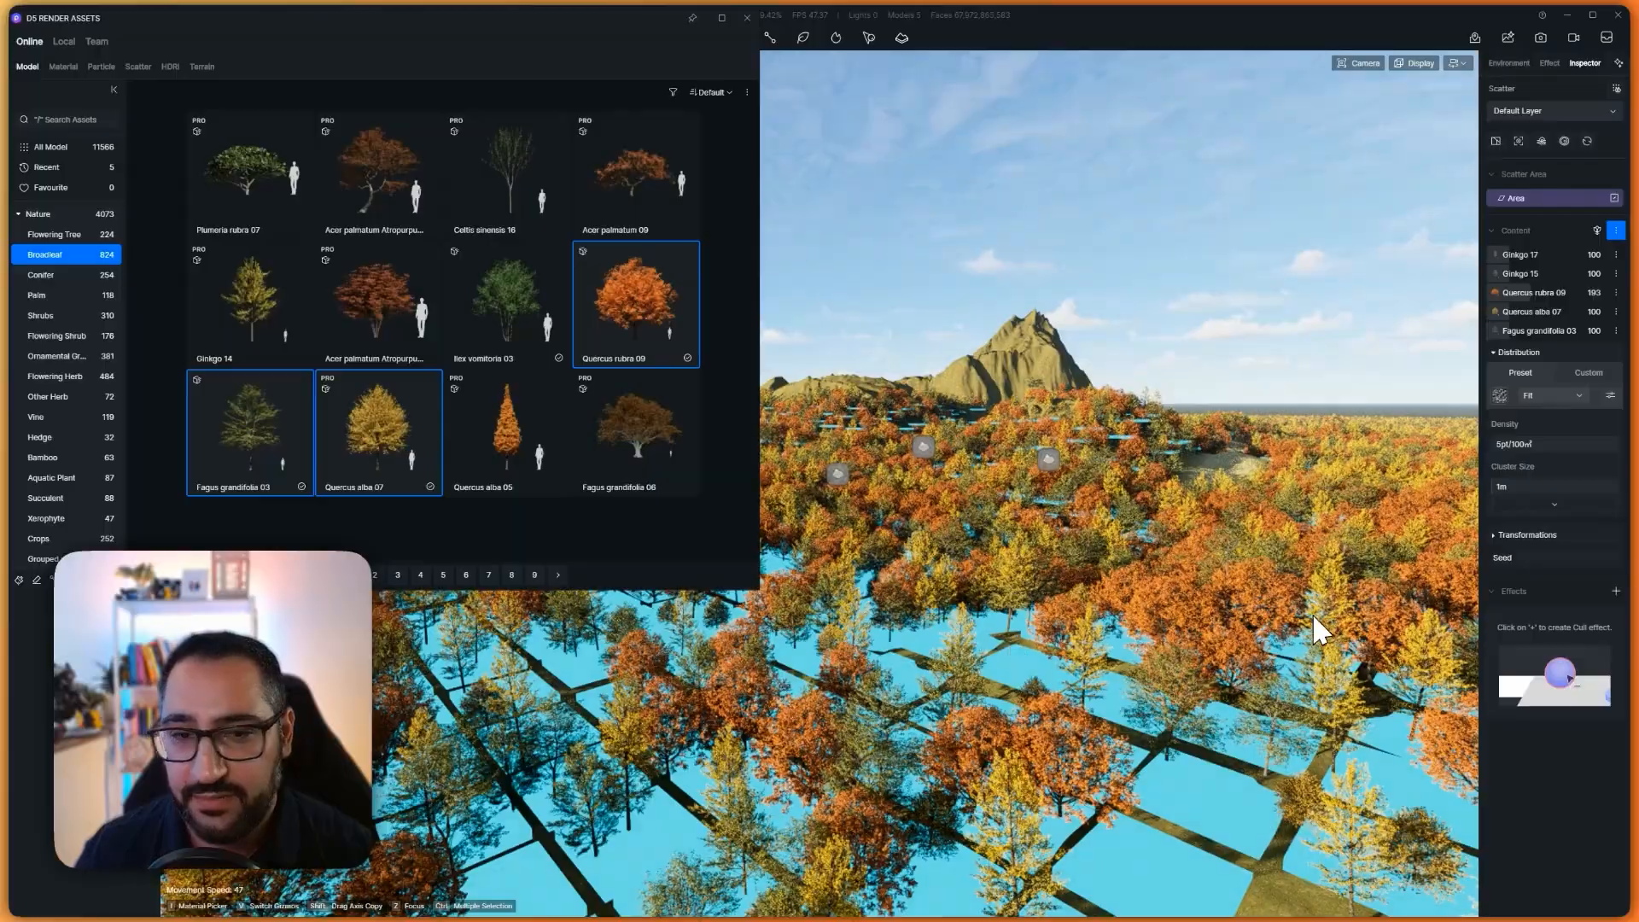
- Close the asset library and set the scattered trees' maximum random scaling to 200% on all axes
{"action": "right_click_drag", "start_coordinate": [1312, 616], "coordinate": [1179, 490]}
{"action": "key", "text": "w"}
{"action": "right_click_drag", "start_coordinate": [964, 472], "coordinate": [1096, 452]}
{"action": "key", "text": "w"}
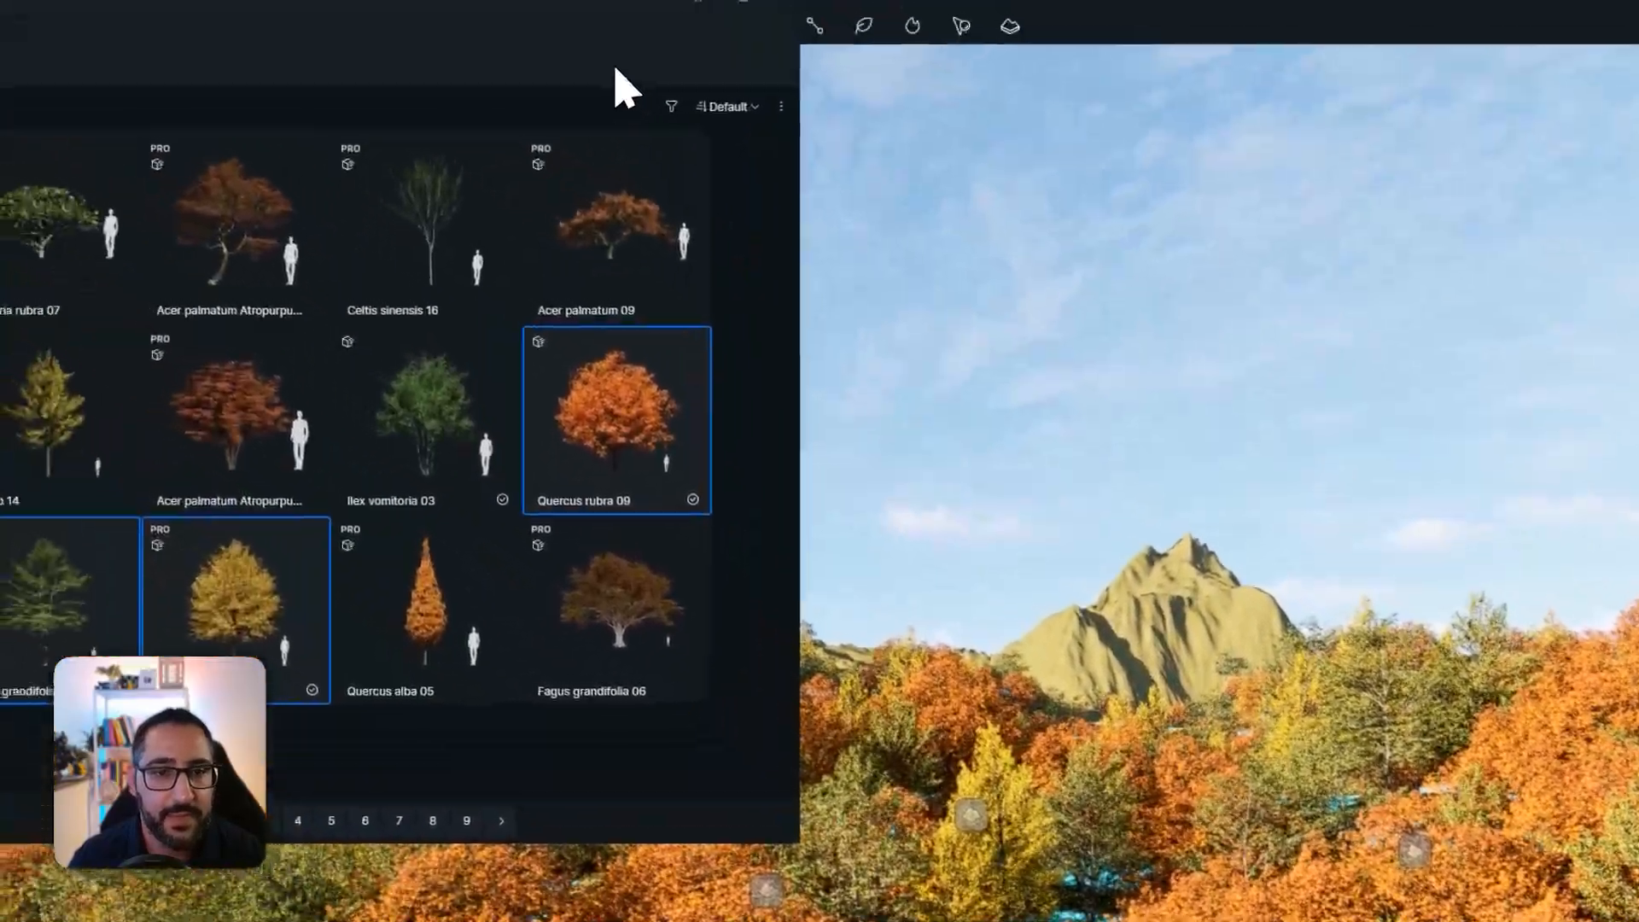
{"action": "left_click_drag", "start_coordinate": [589, 24], "coordinate": [716, 128]}
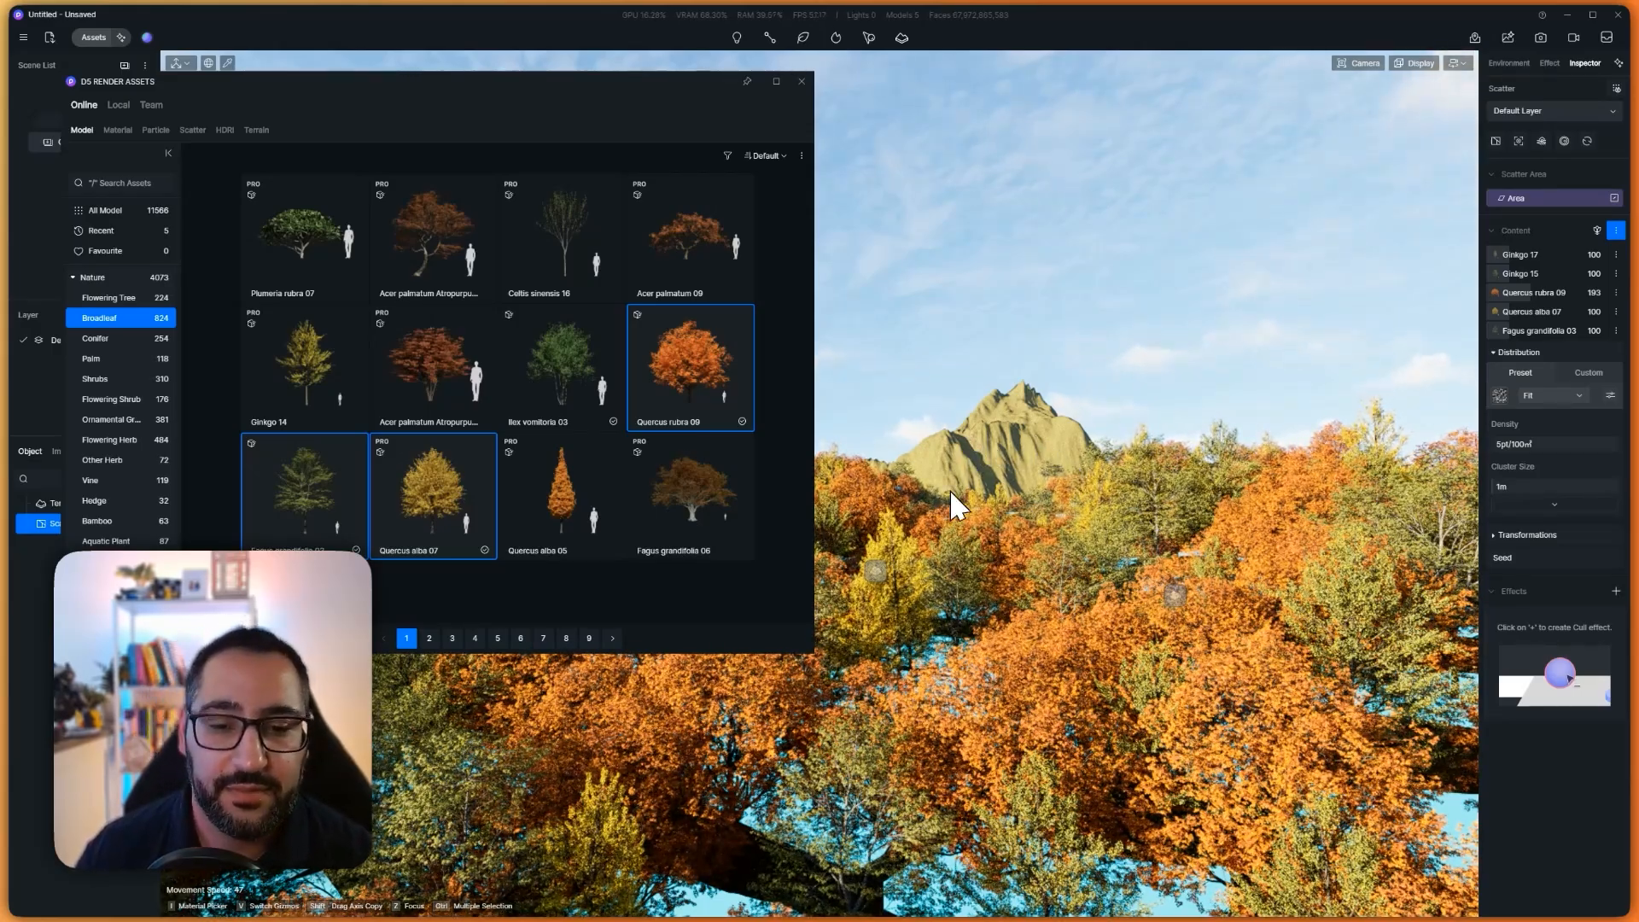
{"action": "left_click", "coordinate": [800, 81]}
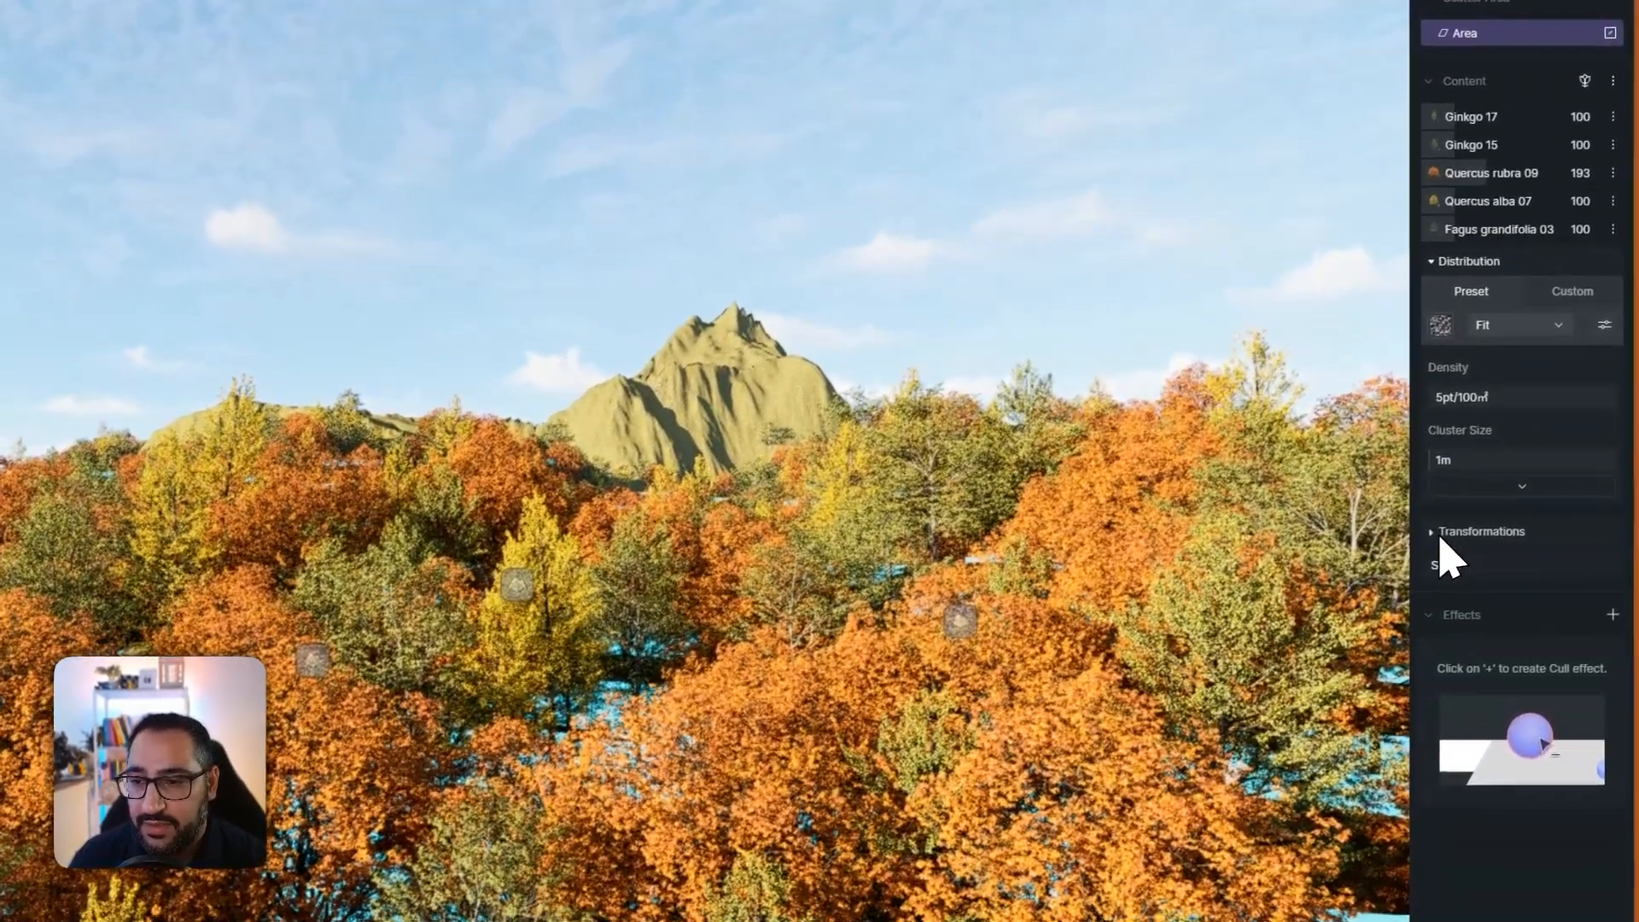
{"action": "left_click", "coordinate": [1473, 565]}
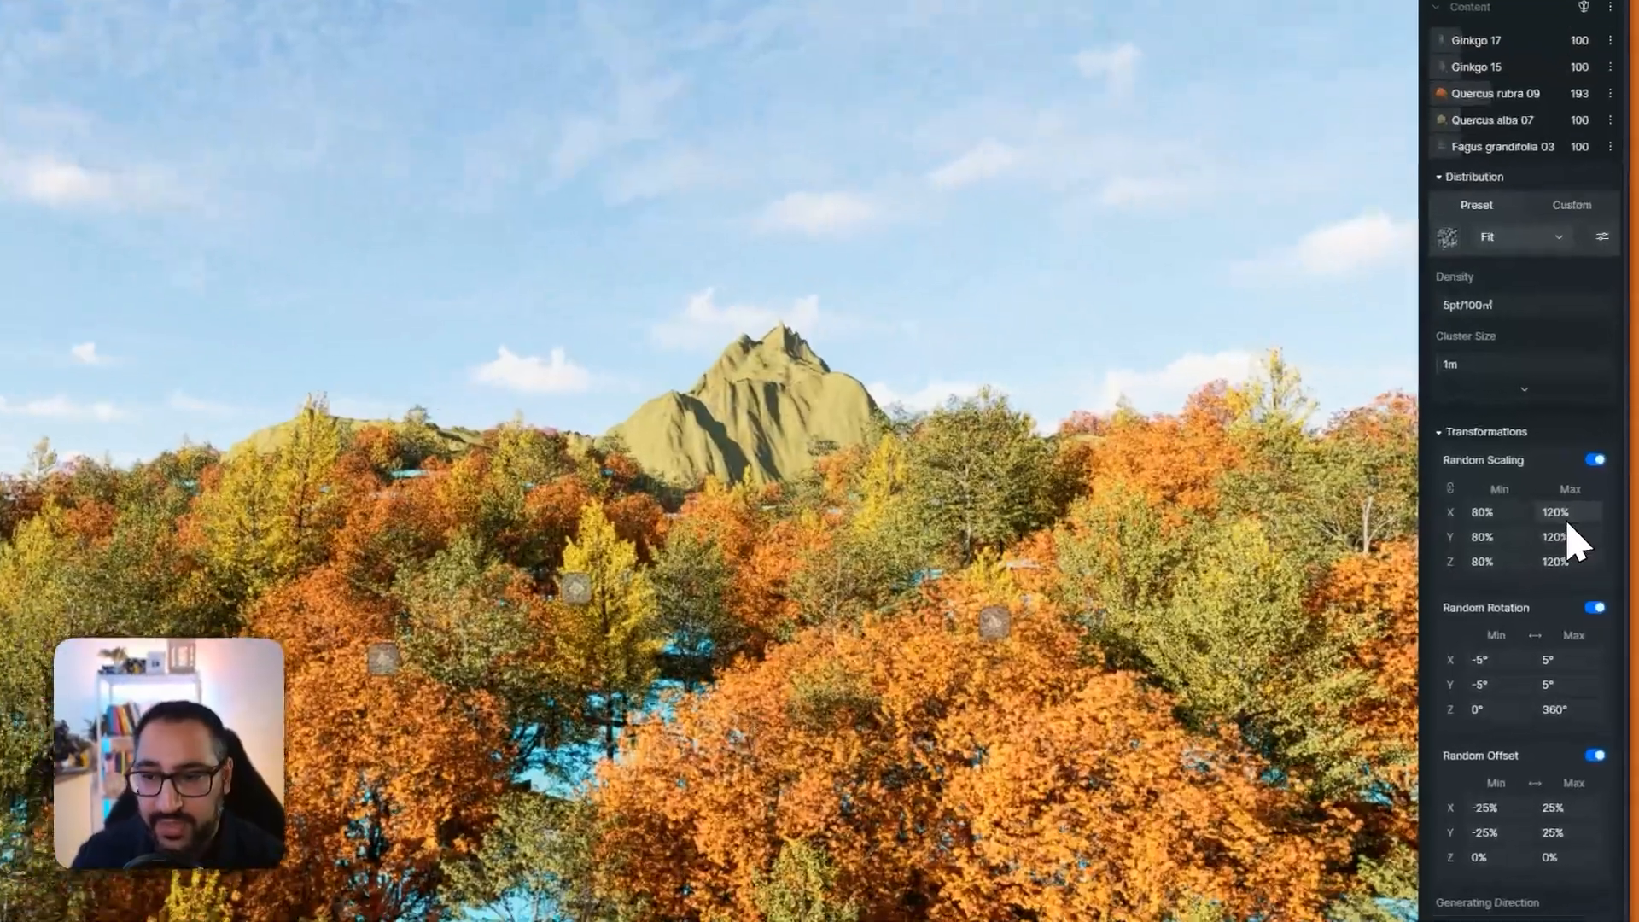
{"action": "left_click", "coordinate": [1579, 516]}
{"action": "type", "text": "200"}
{"action": "key", "text": "Return"}
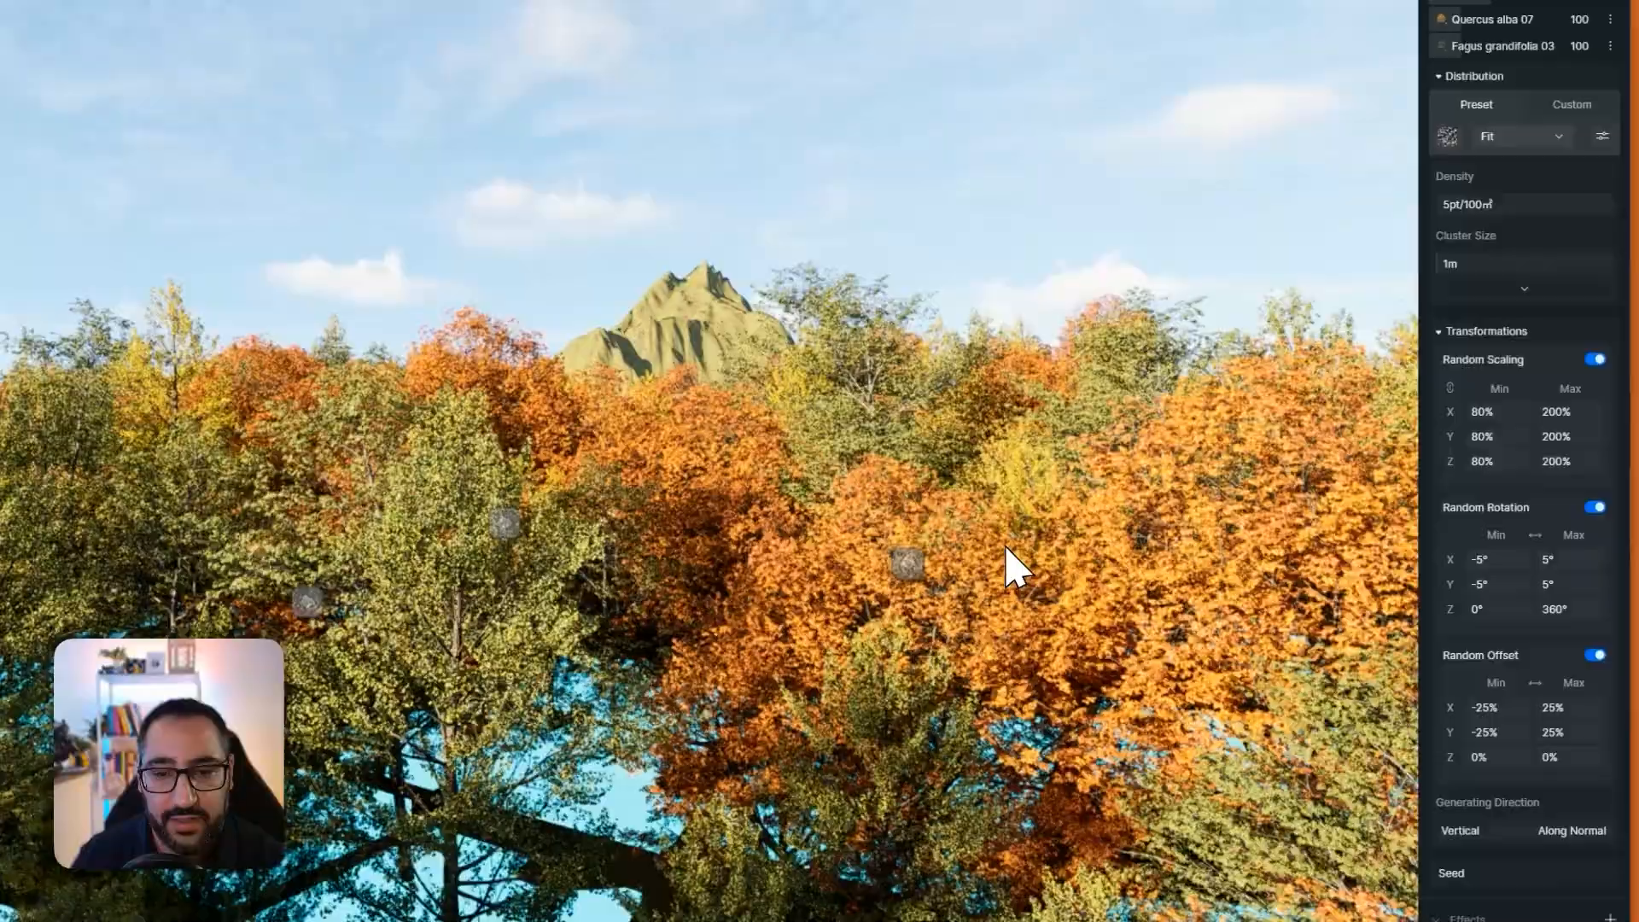
- Examine the size variation and coverage of the scattered forest from among the trees and from high above
{"action": "scroll", "coordinate": [1006, 547], "scroll_direction": "up", "scroll_amount": 6}
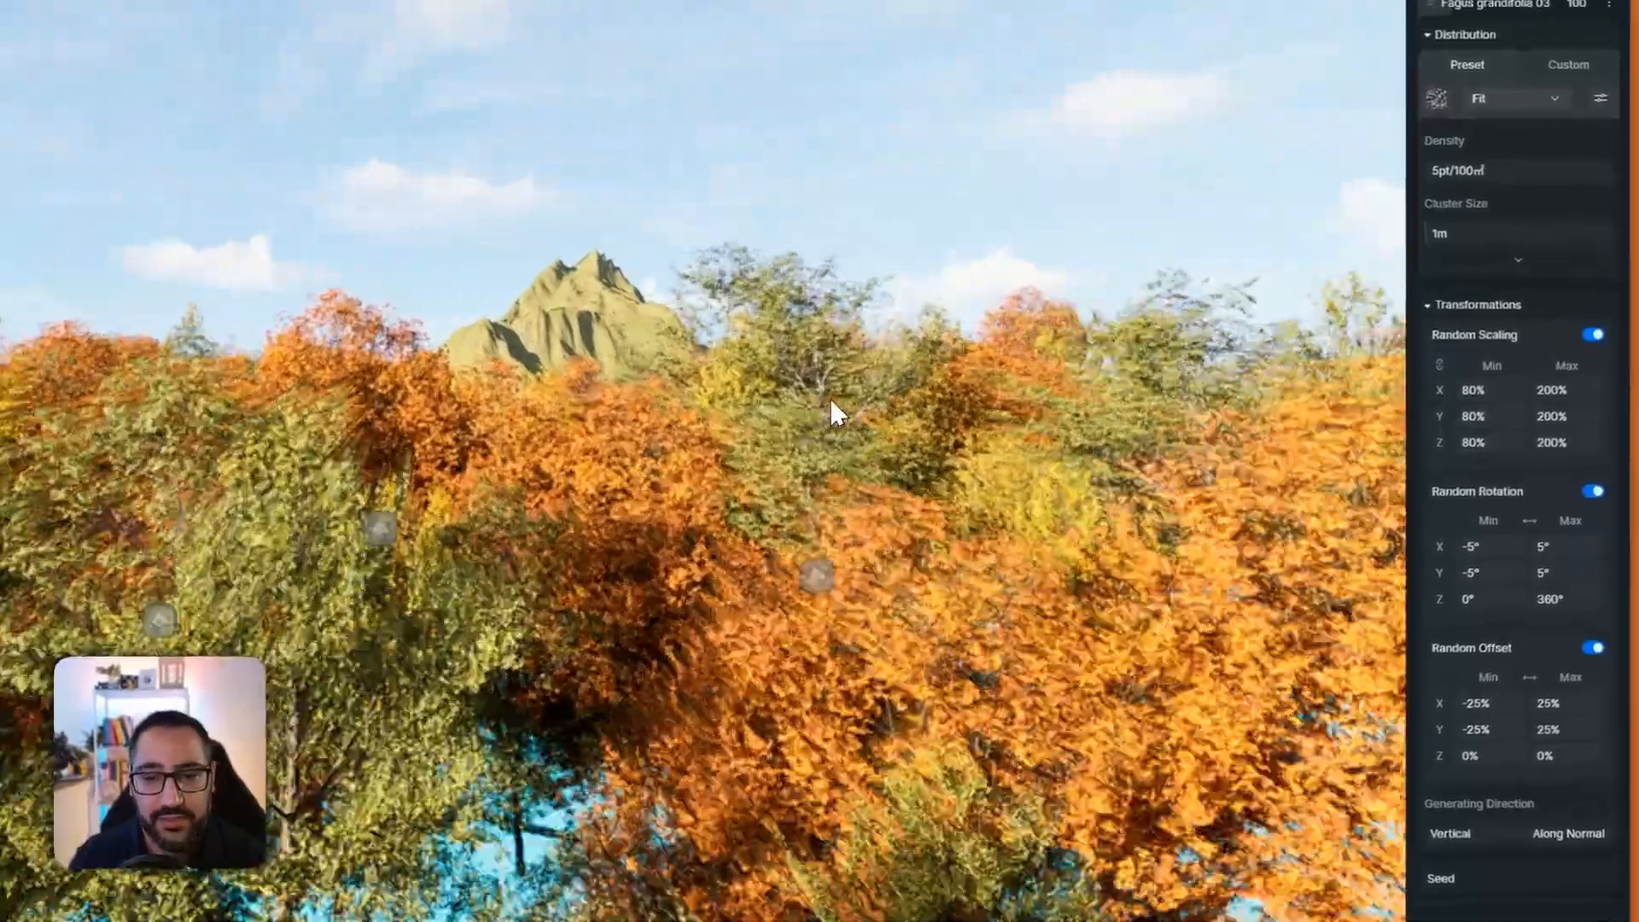
{"action": "scroll", "coordinate": [873, 469], "scroll_direction": "up", "scroll_amount": 3}
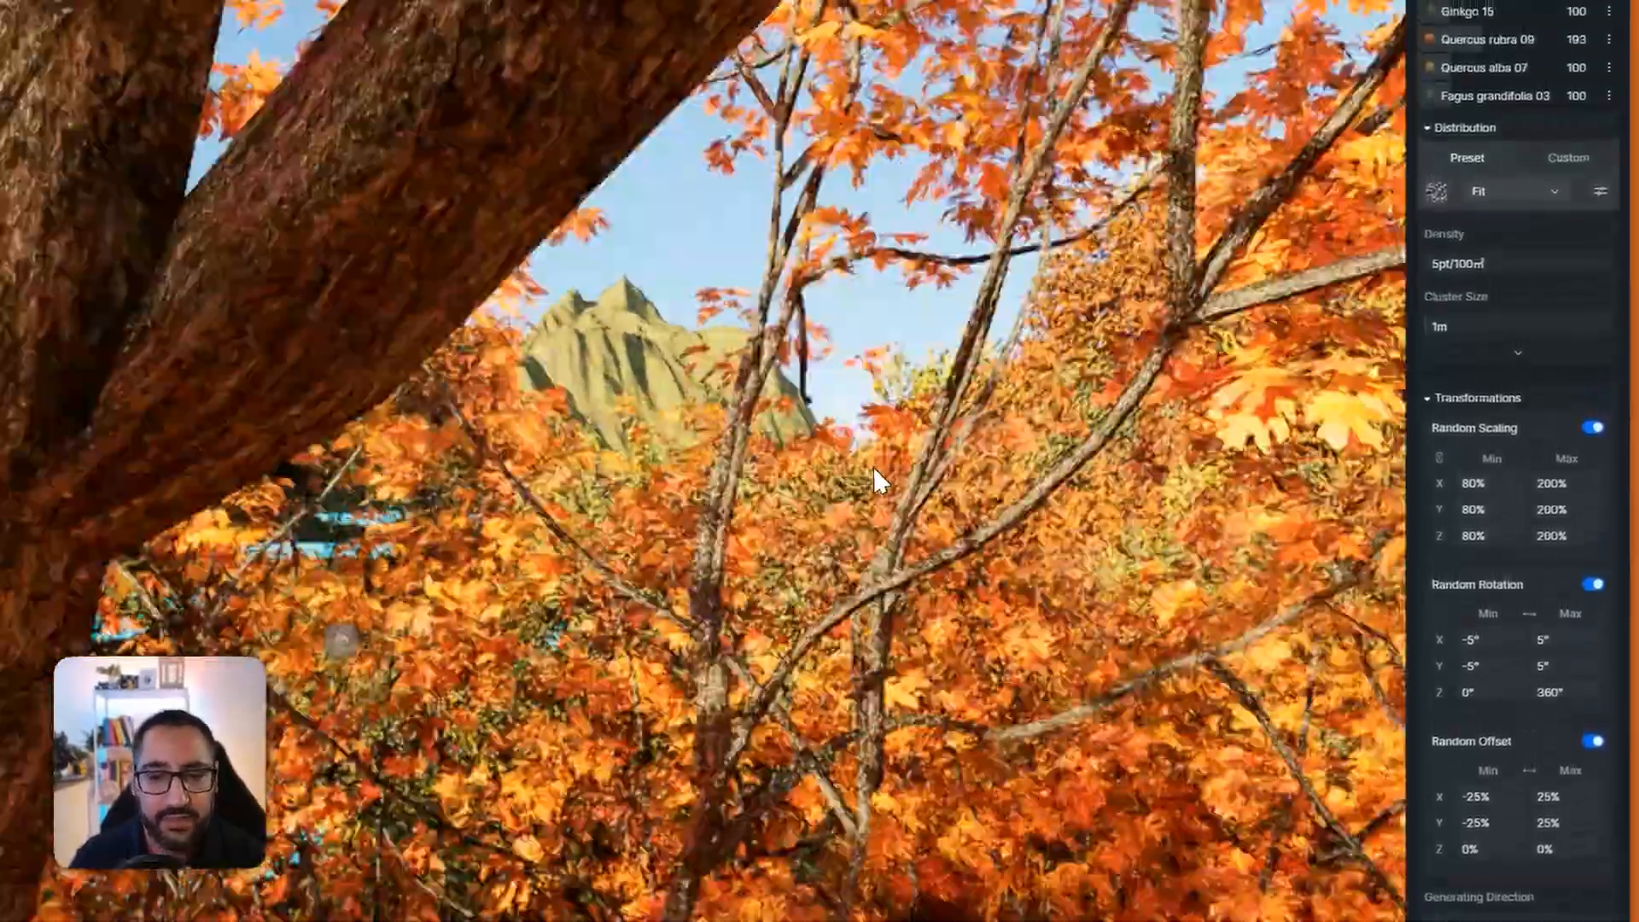
{"action": "scroll", "coordinate": [873, 475], "scroll_direction": "down", "scroll_amount": 3}
{"action": "right_click_drag", "start_coordinate": [873, 478], "coordinate": [696, 712]}
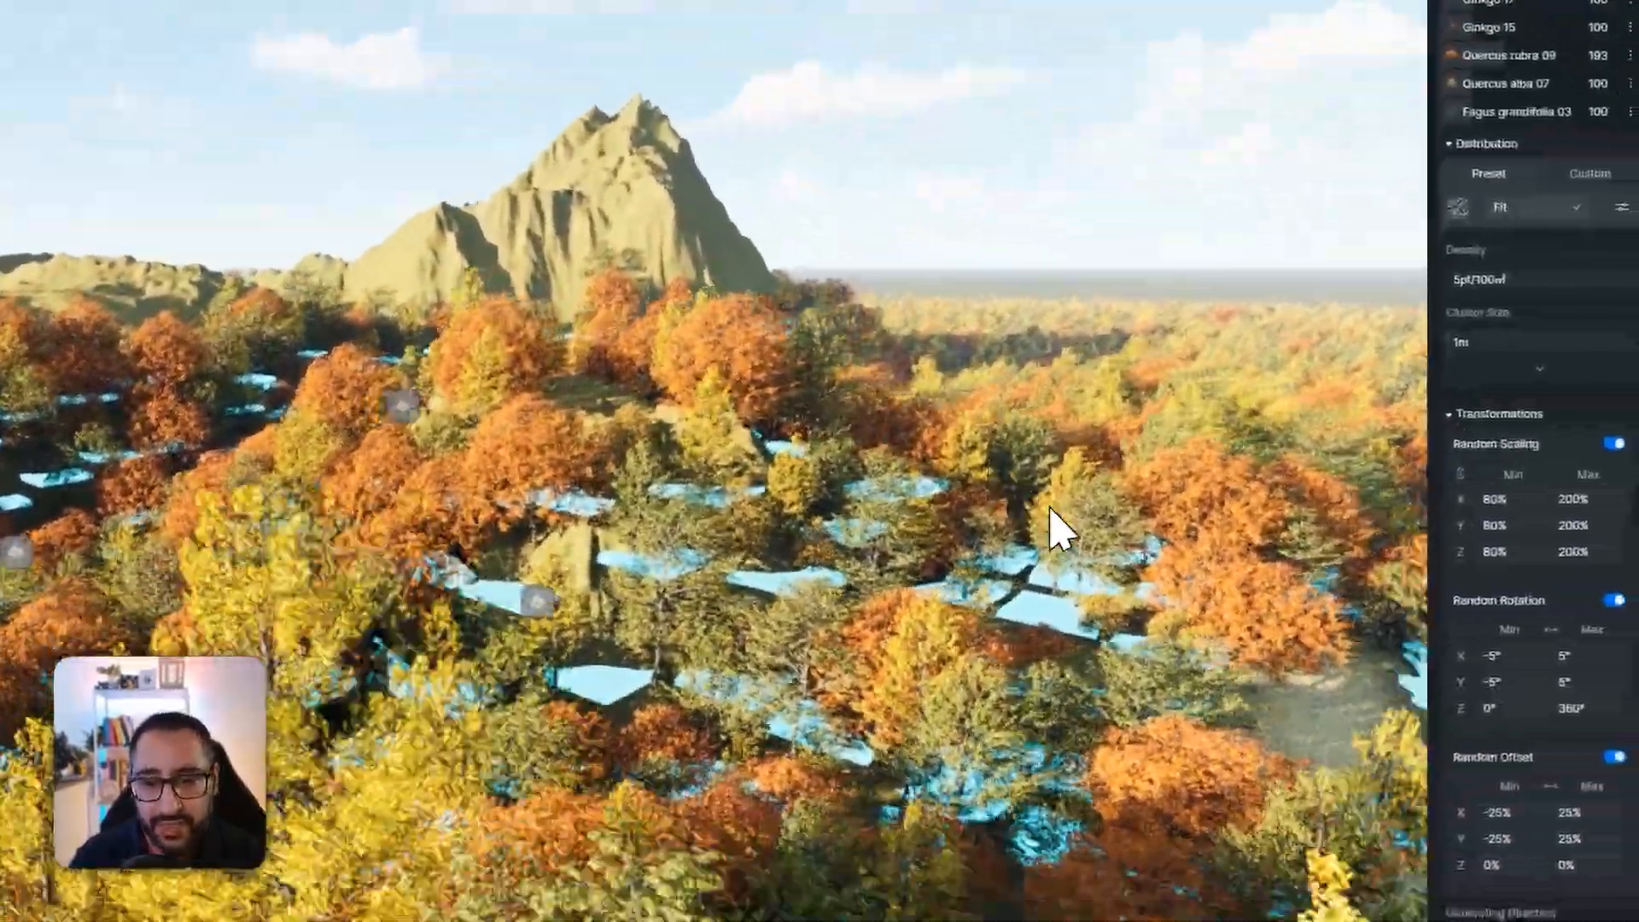
{"action": "right_click_drag", "start_coordinate": [1202, 344], "coordinate": [1057, 653]}
{"action": "right_click_drag", "start_coordinate": [947, 692], "coordinate": [1251, 386]}
{"action": "scroll", "coordinate": [915, 294], "scroll_direction": "down", "scroll_amount": 5}
{"action": "right_click_drag", "start_coordinate": [1182, 506], "coordinate": [1216, 471]}
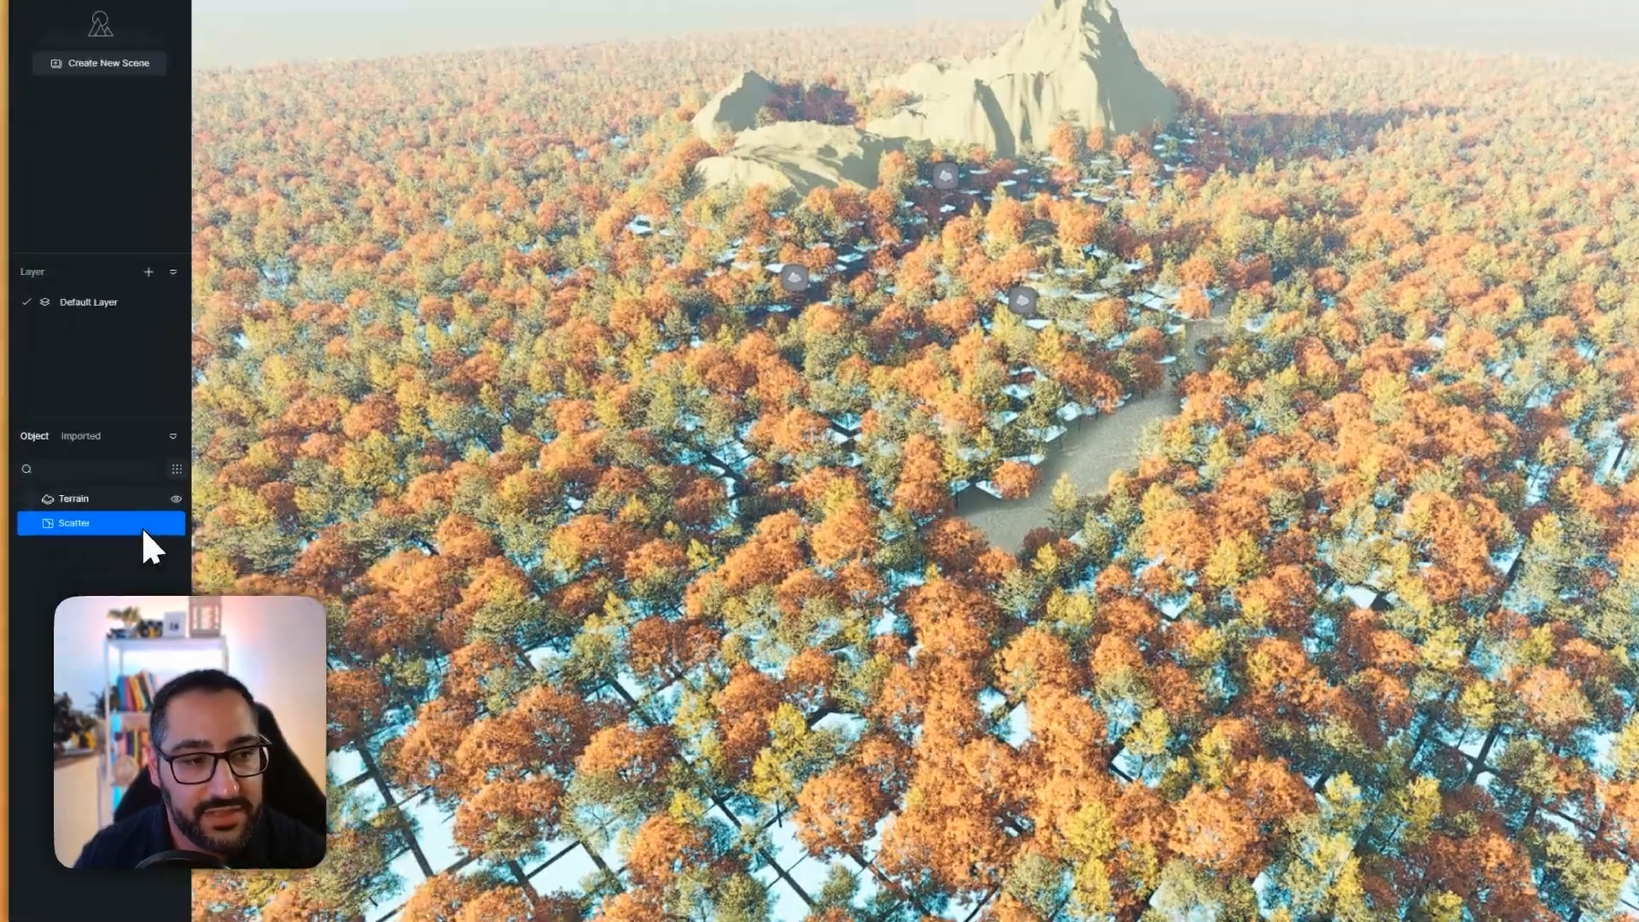
- Raise hills in the forest beside the mountain, enlarging the raise brush to size 164.7, and regenerate the tree scatter on the reshaped terrain
{"action": "left_click", "coordinate": [89, 505]}
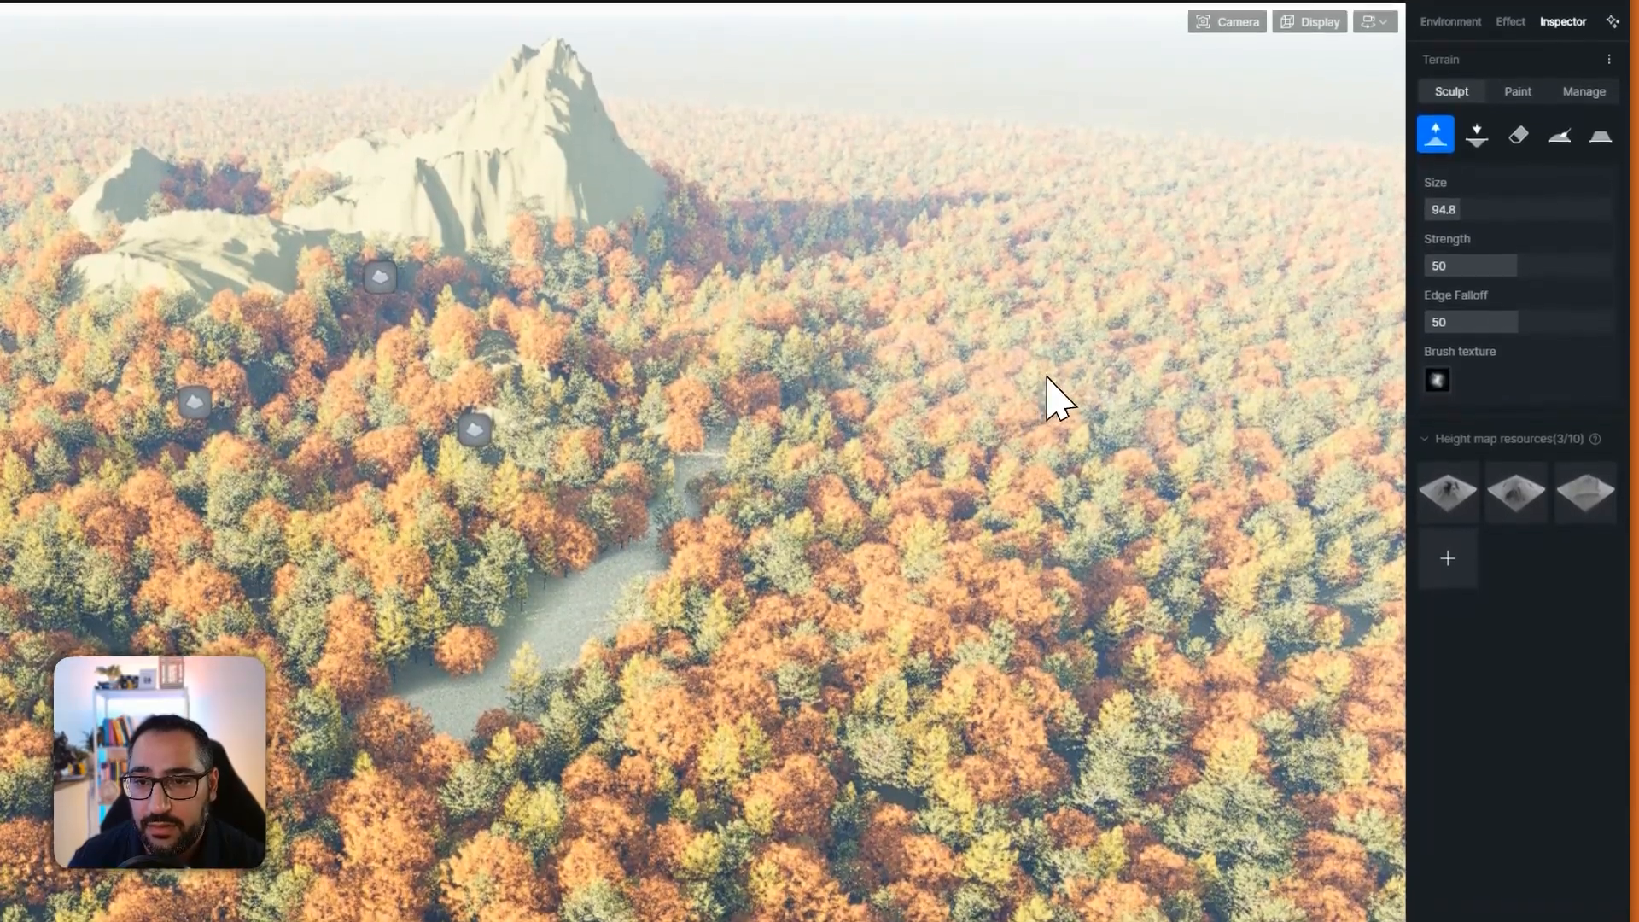
{"action": "left_click", "coordinate": [1026, 385]}
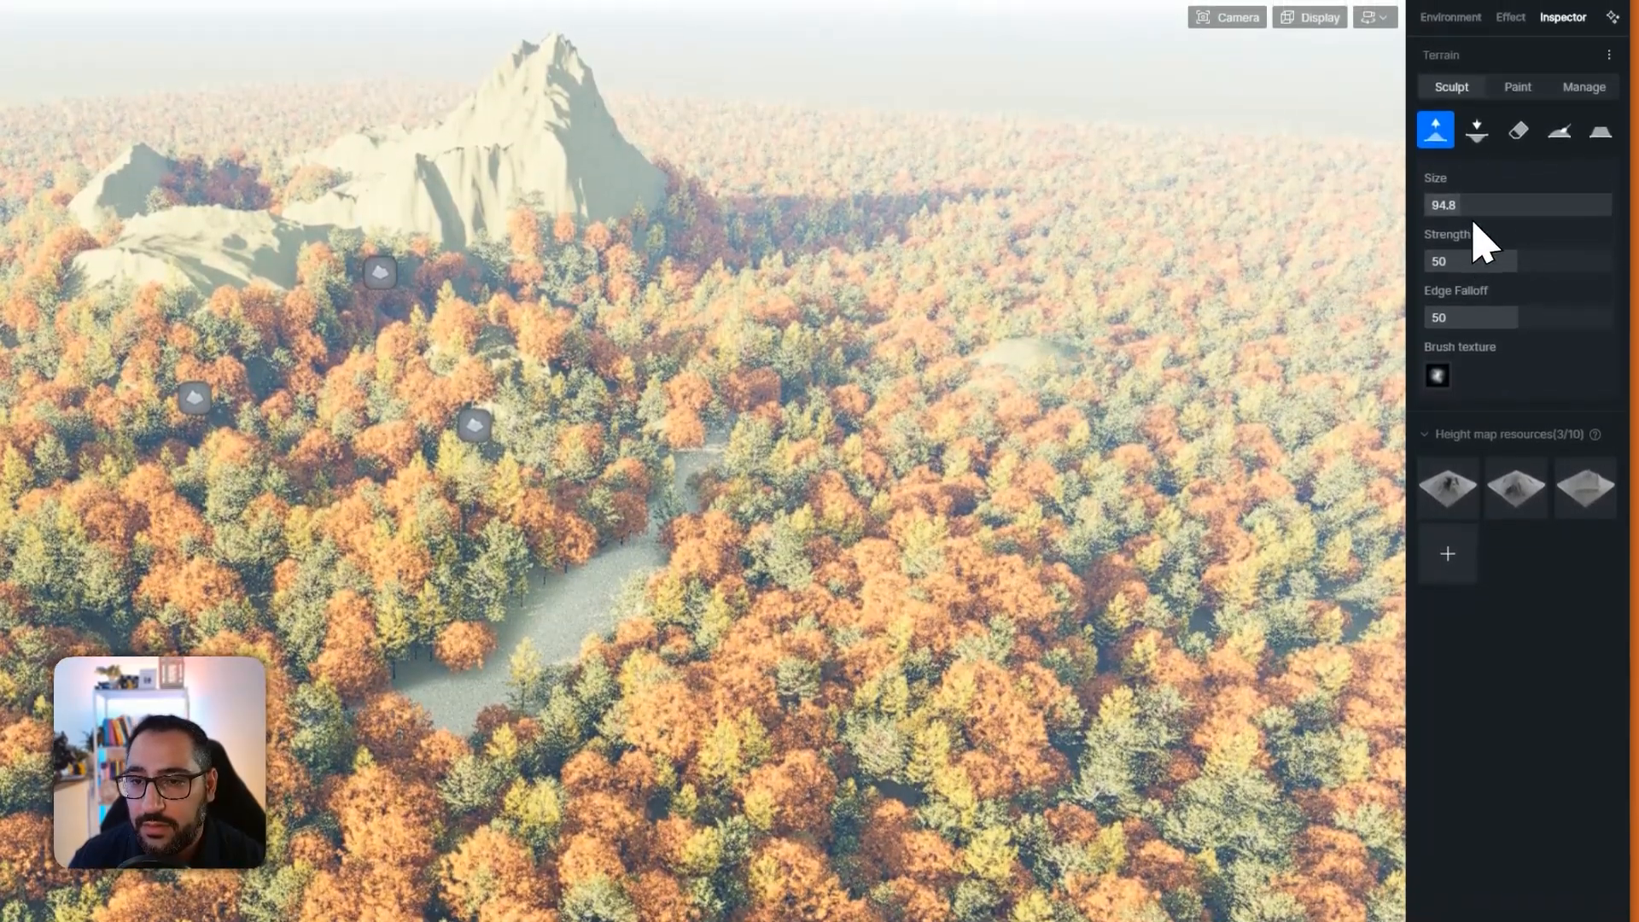
{"action": "left_click_drag", "start_coordinate": [1474, 216], "coordinate": [1485, 219]}
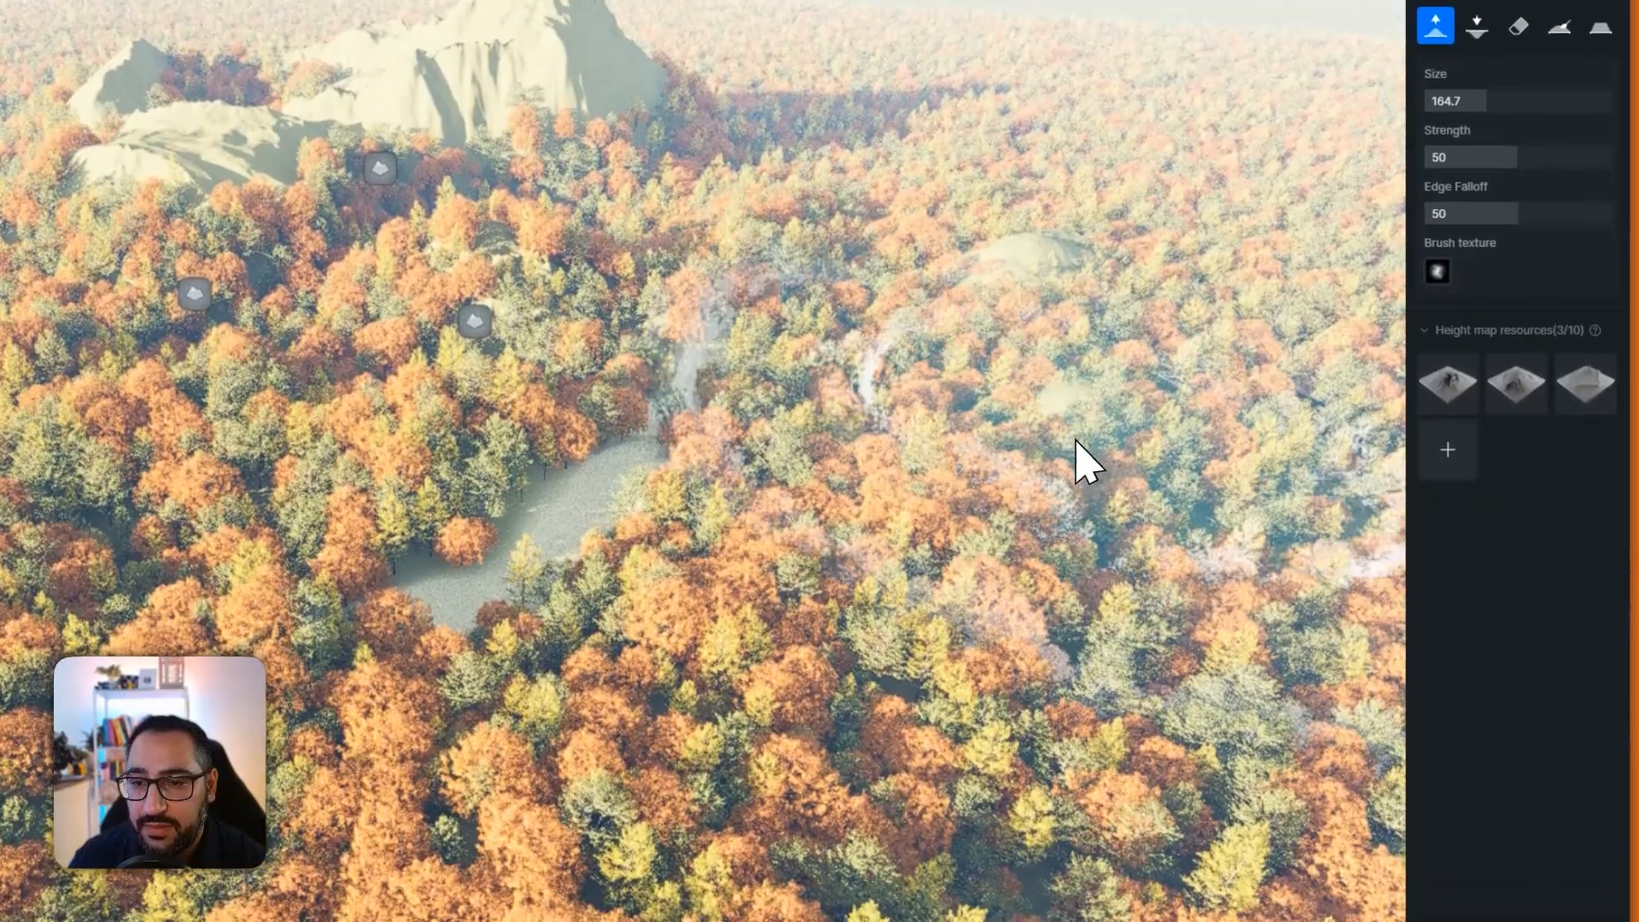
{"action": "left_click", "coordinate": [1079, 457]}
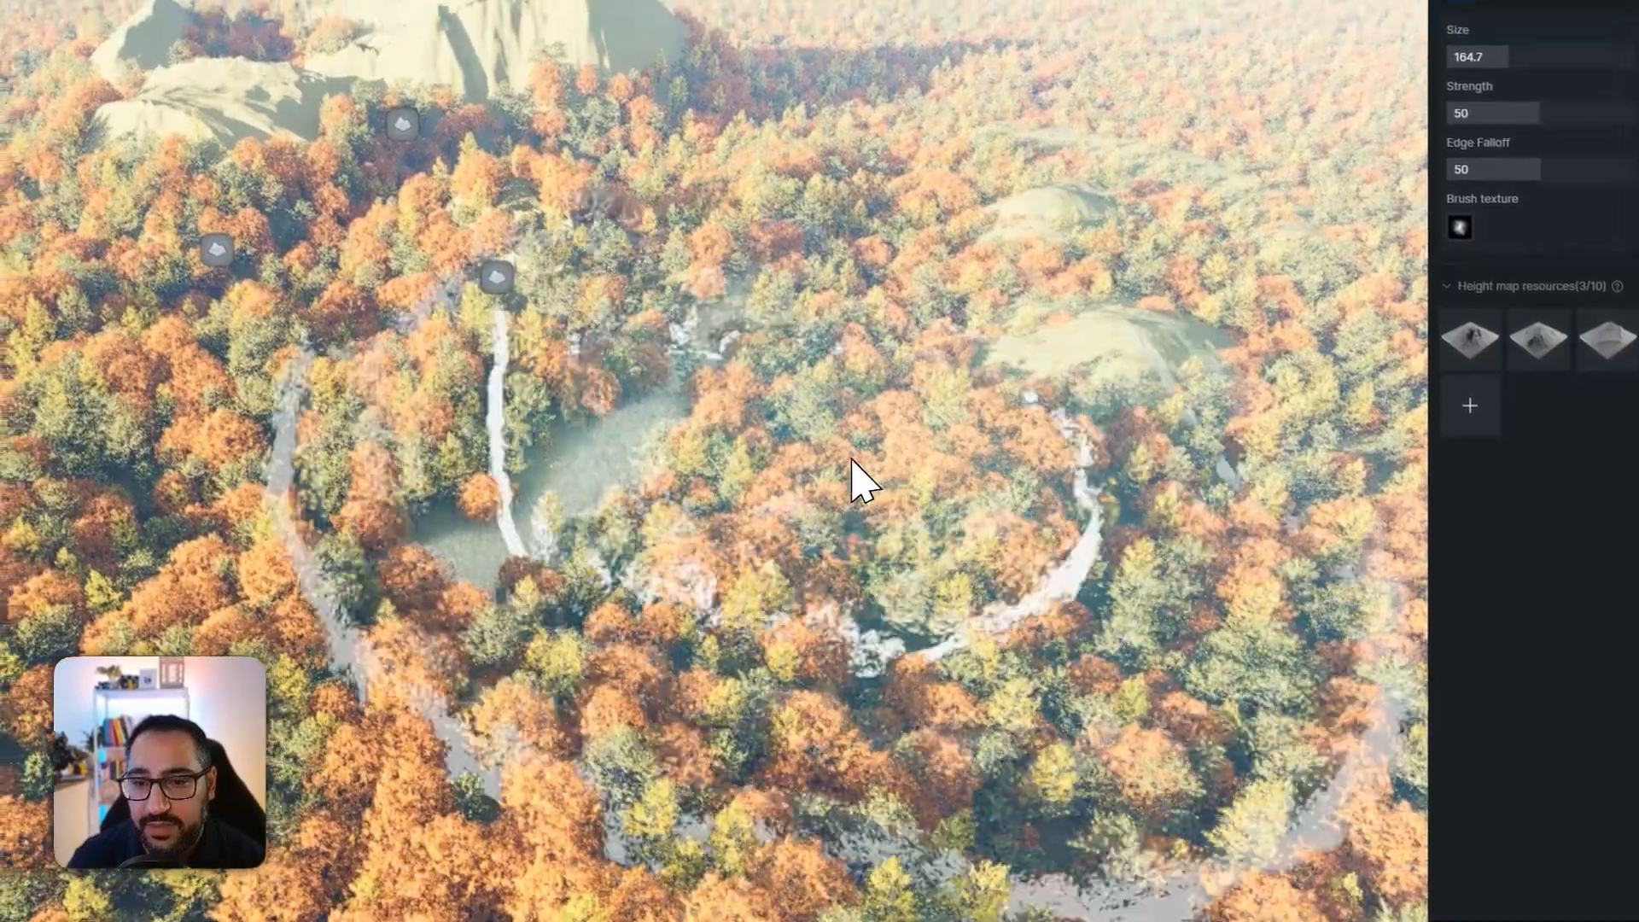
{"action": "left_click", "coordinate": [868, 640]}
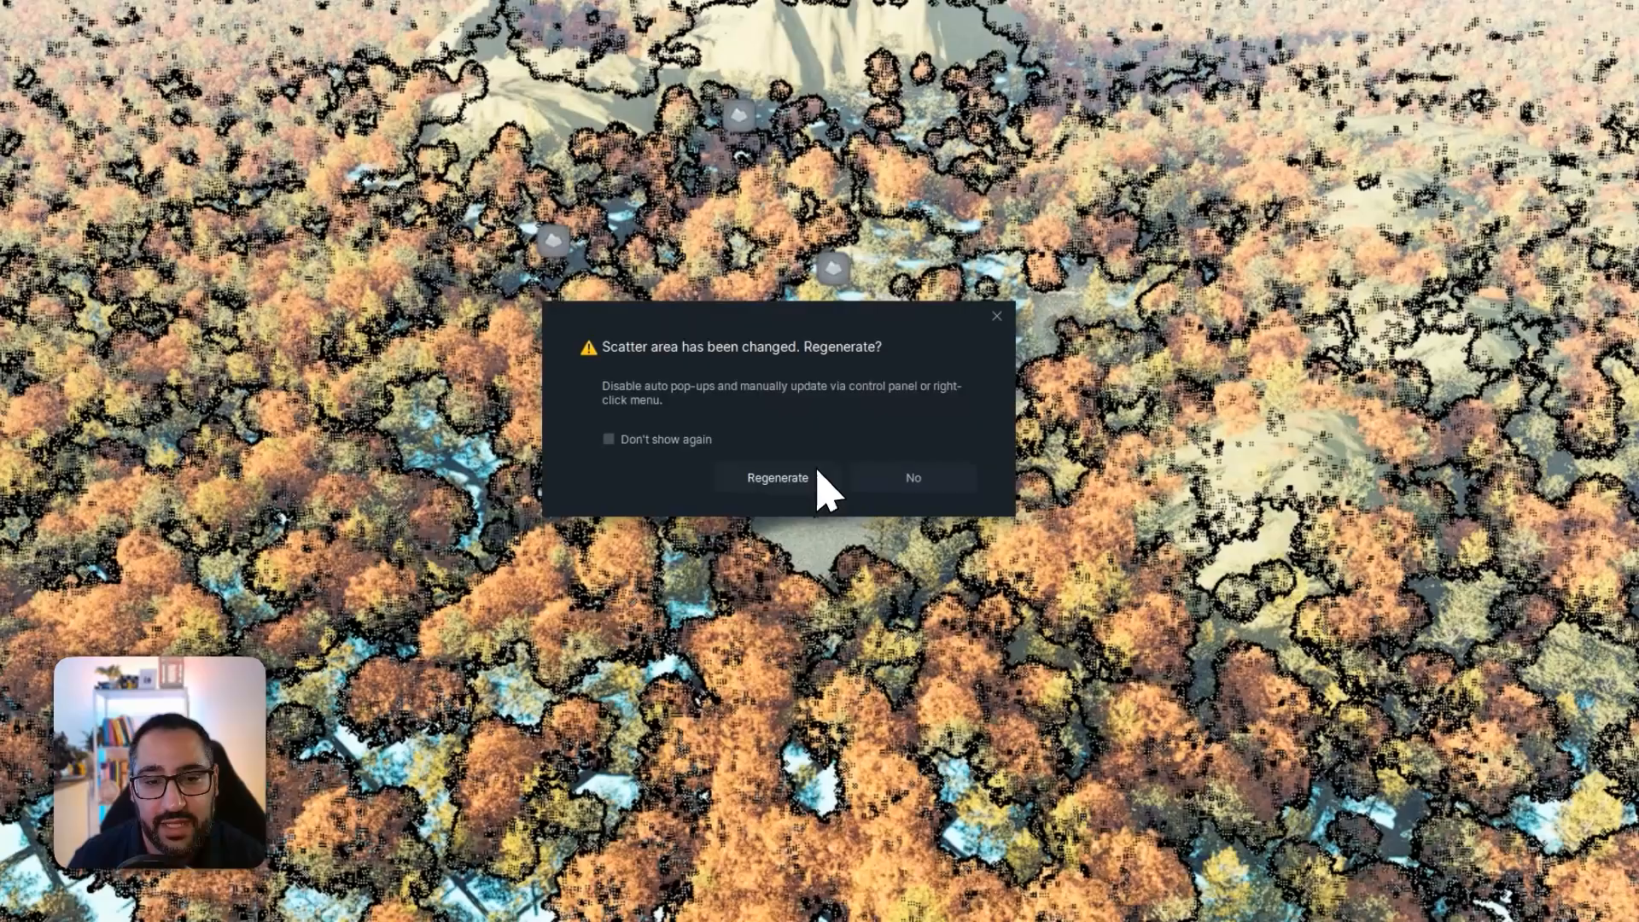
{"action": "left_click", "coordinate": [473, 549]}
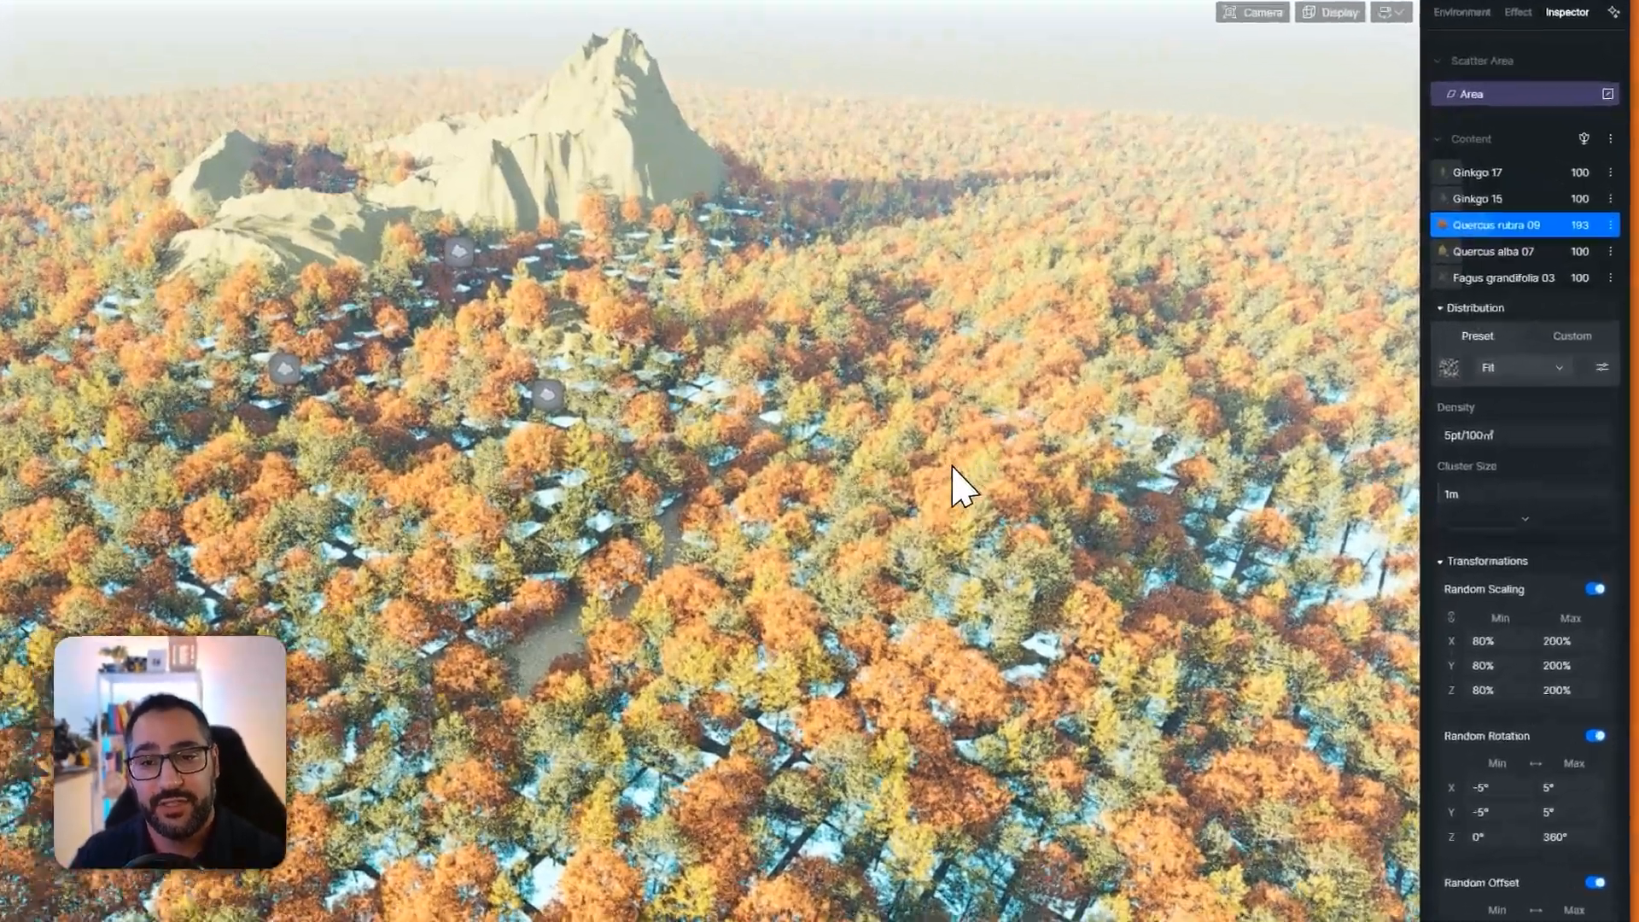
- Examine how the regenerated forest follows the raised hills, from among the treetops and around the bare mountain
{"action": "right_click_drag", "start_coordinate": [1138, 392], "coordinate": [1195, 311]}
{"action": "right_click_drag", "start_coordinate": [986, 390], "coordinate": [1093, 187]}
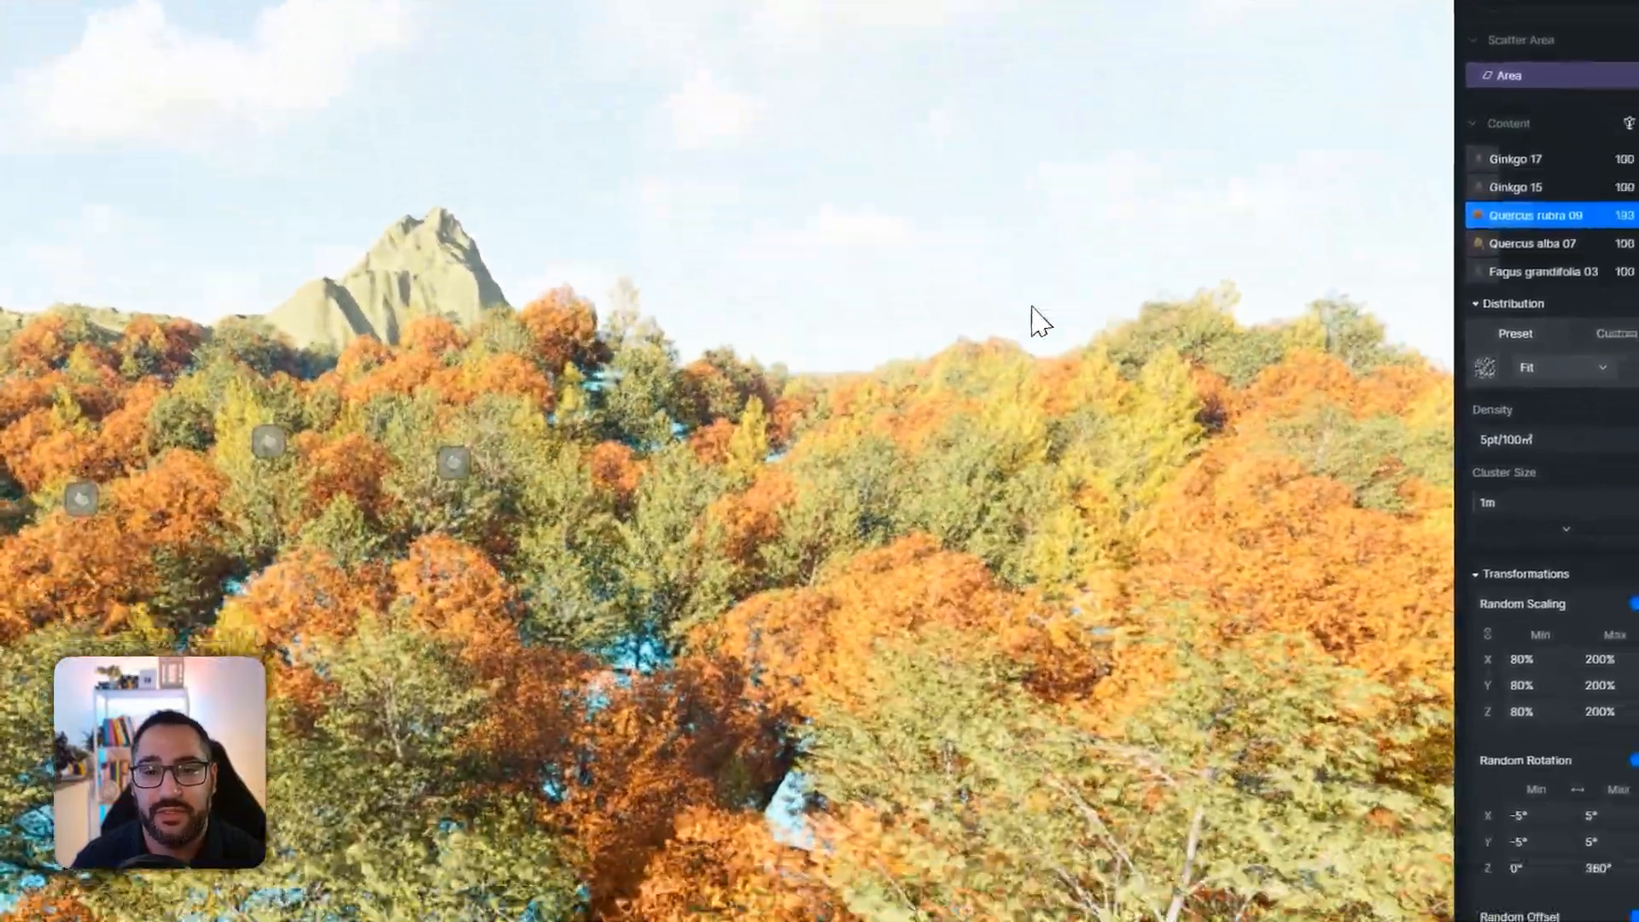
{"action": "right_click_drag", "start_coordinate": [1031, 305], "coordinate": [808, 538]}
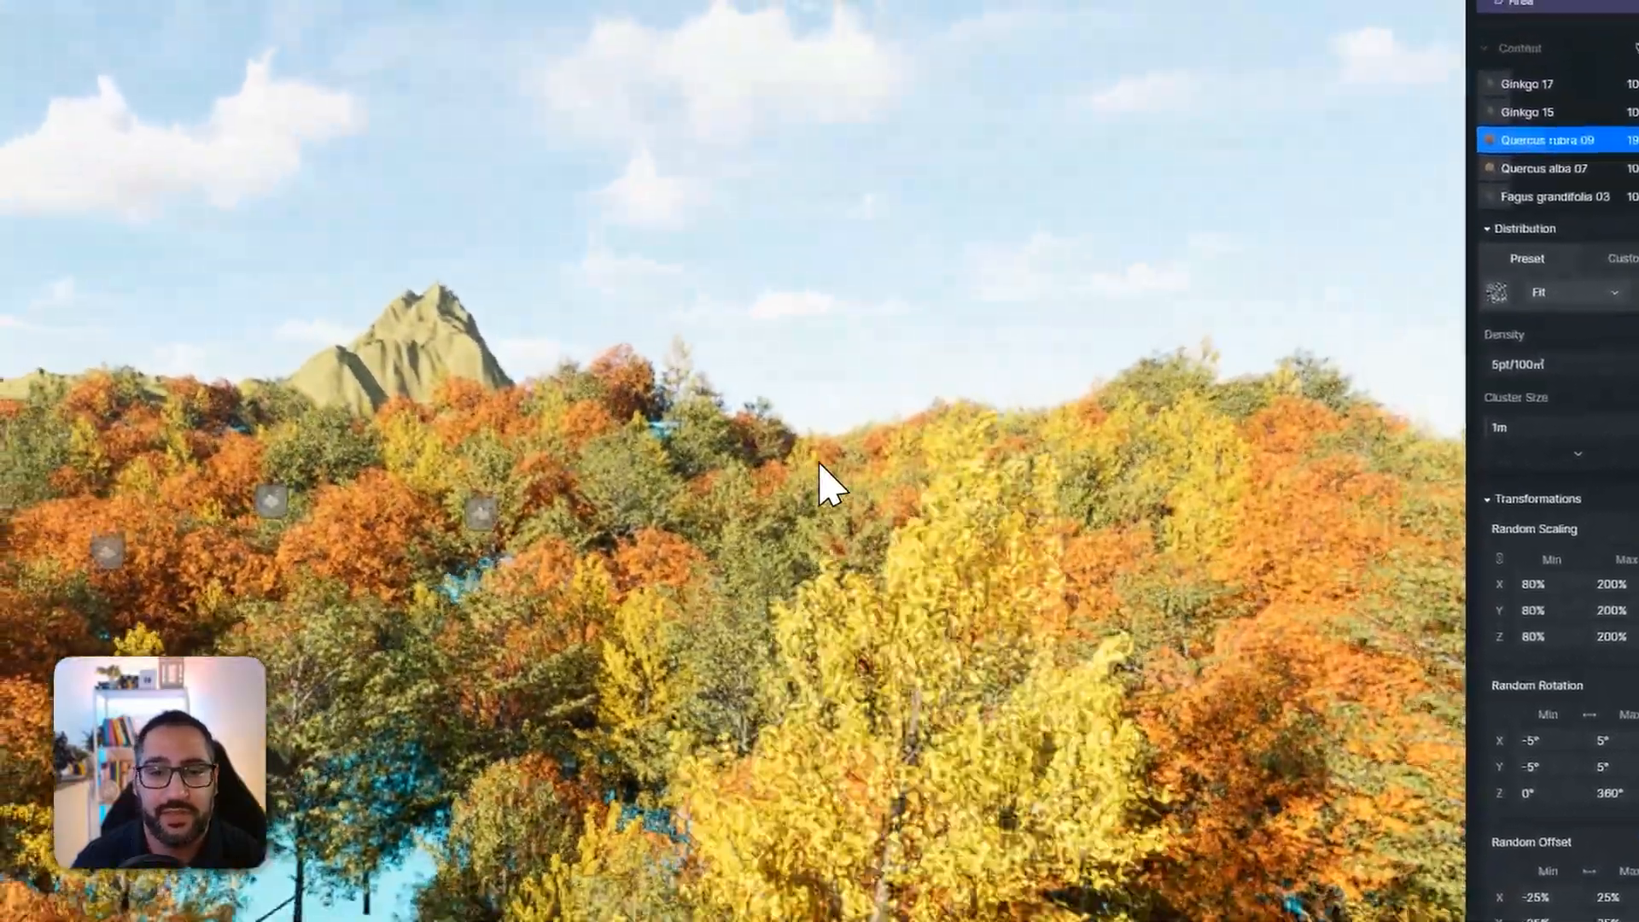
{"action": "right_click_drag", "start_coordinate": [819, 463], "coordinate": [749, 485]}
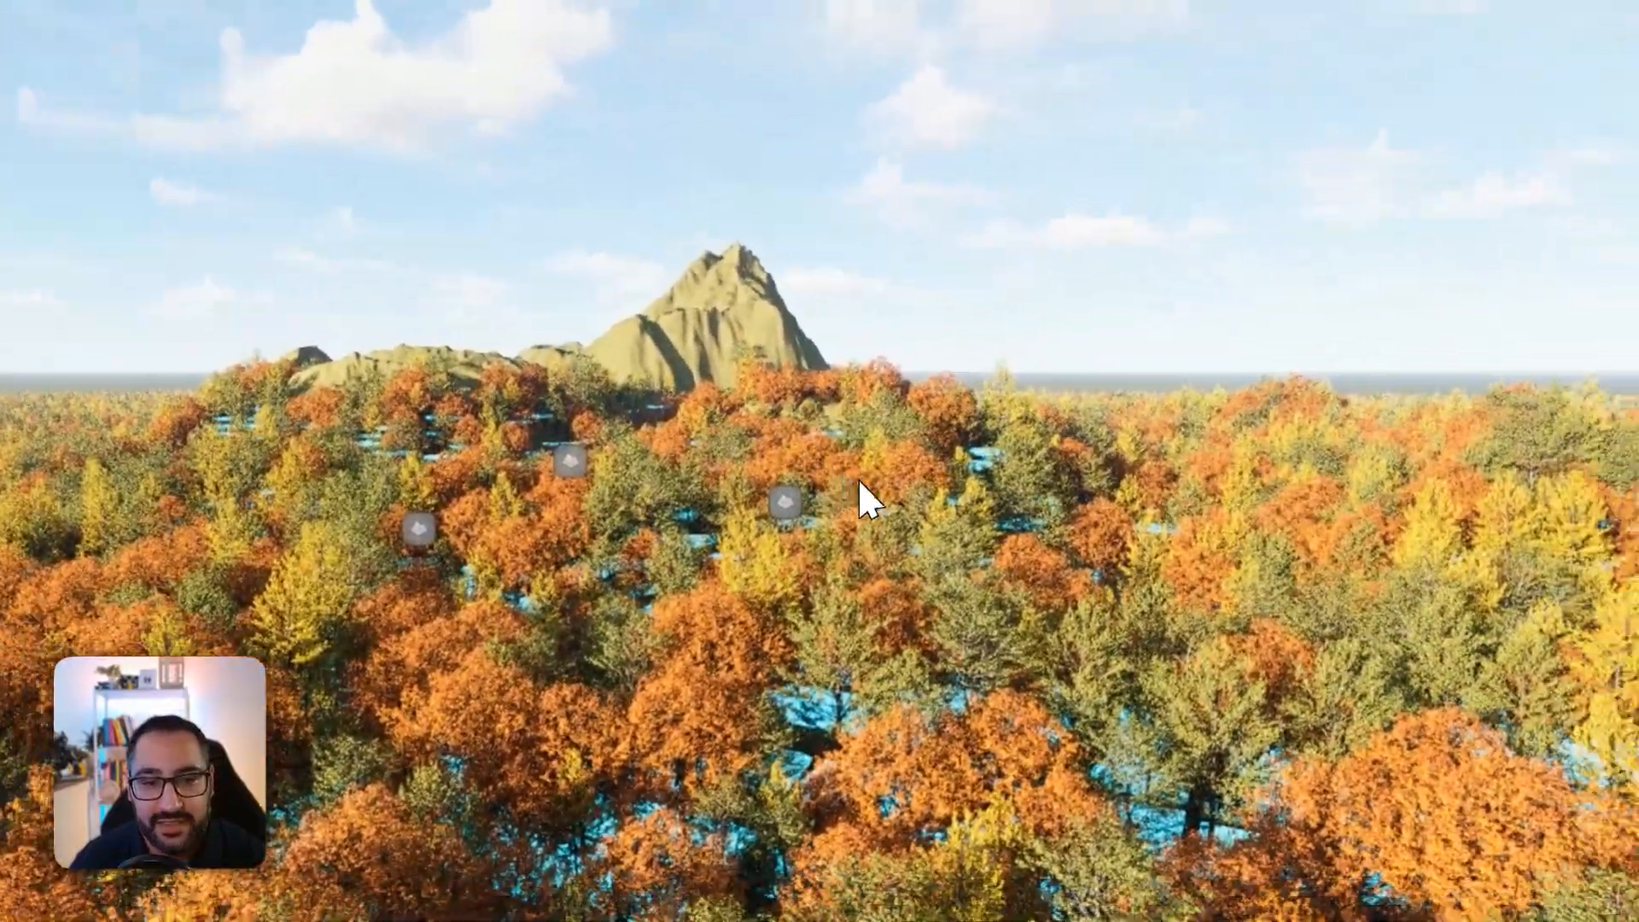
{"action": "middle_click_drag", "start_coordinate": [710, 496], "coordinate": [788, 579]}
{"action": "right_click_drag", "start_coordinate": [822, 464], "coordinate": [810, 579]}
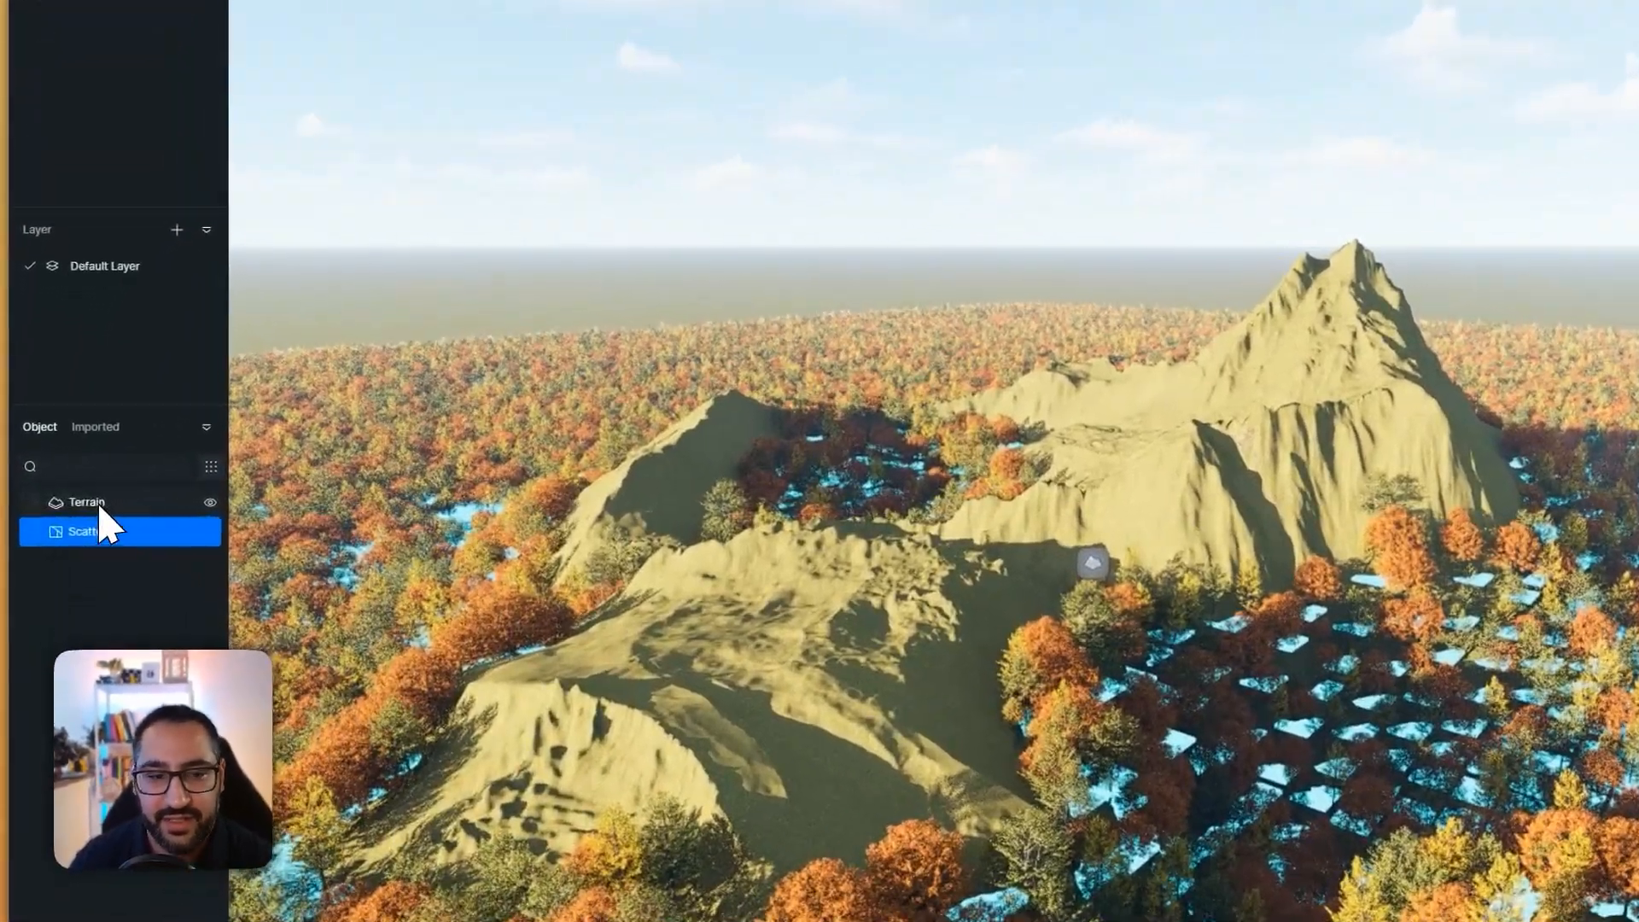
- Replace the terrain's peak texture with the Snowfield 11 material and browse the asset library for other snow materials
{"action": "left_click", "coordinate": [68, 503]}
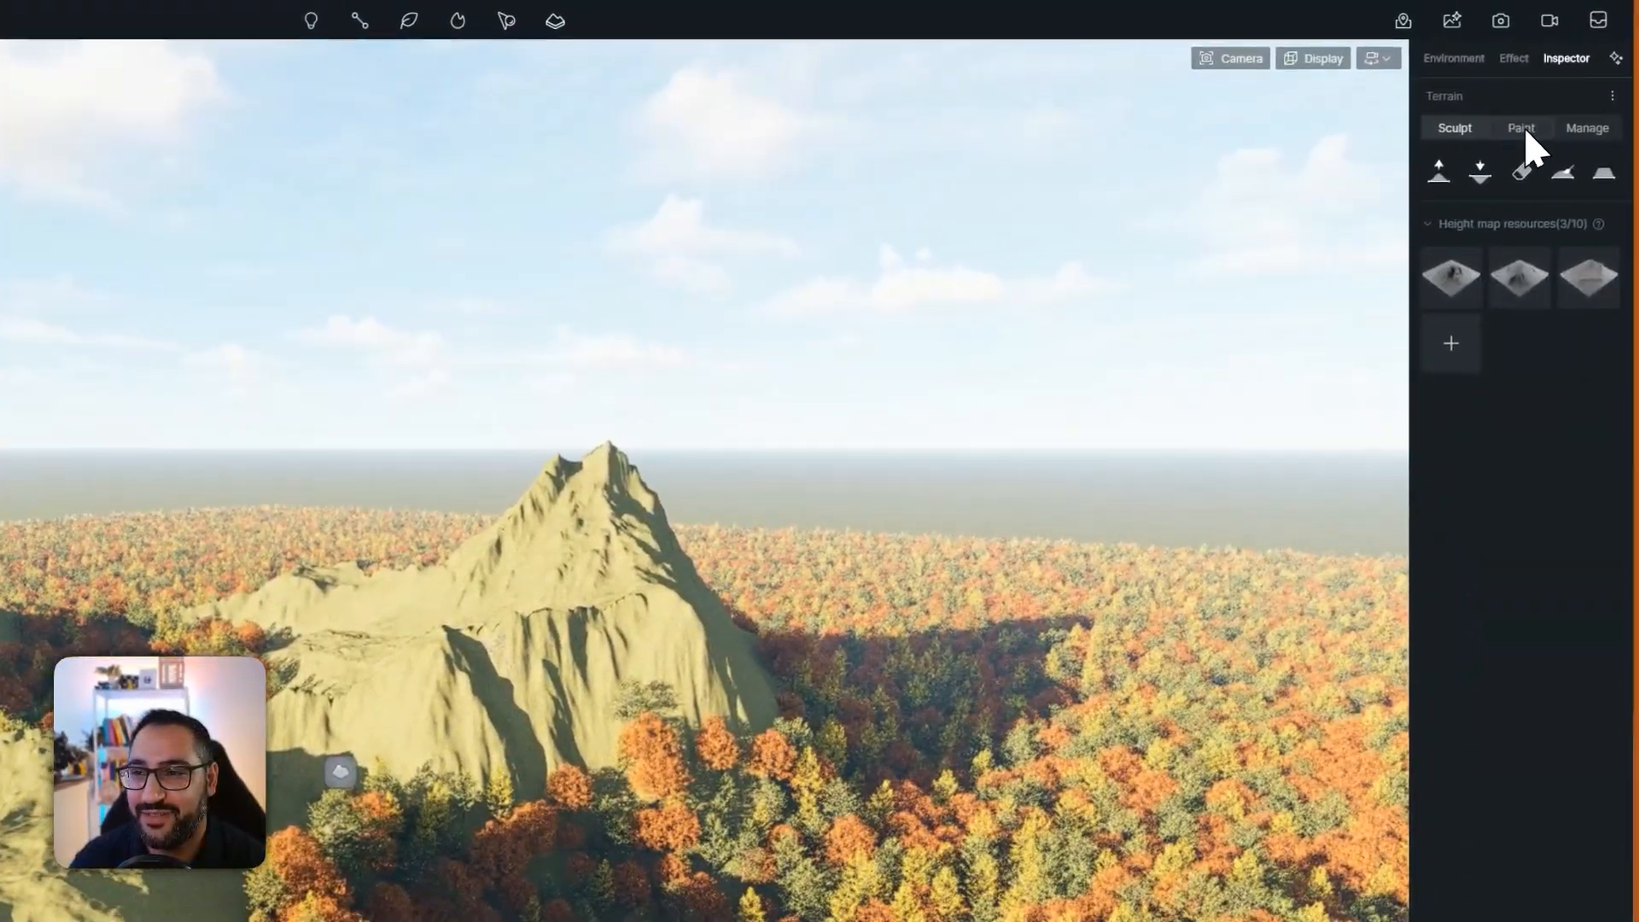
{"action": "left_click", "coordinate": [1521, 128]}
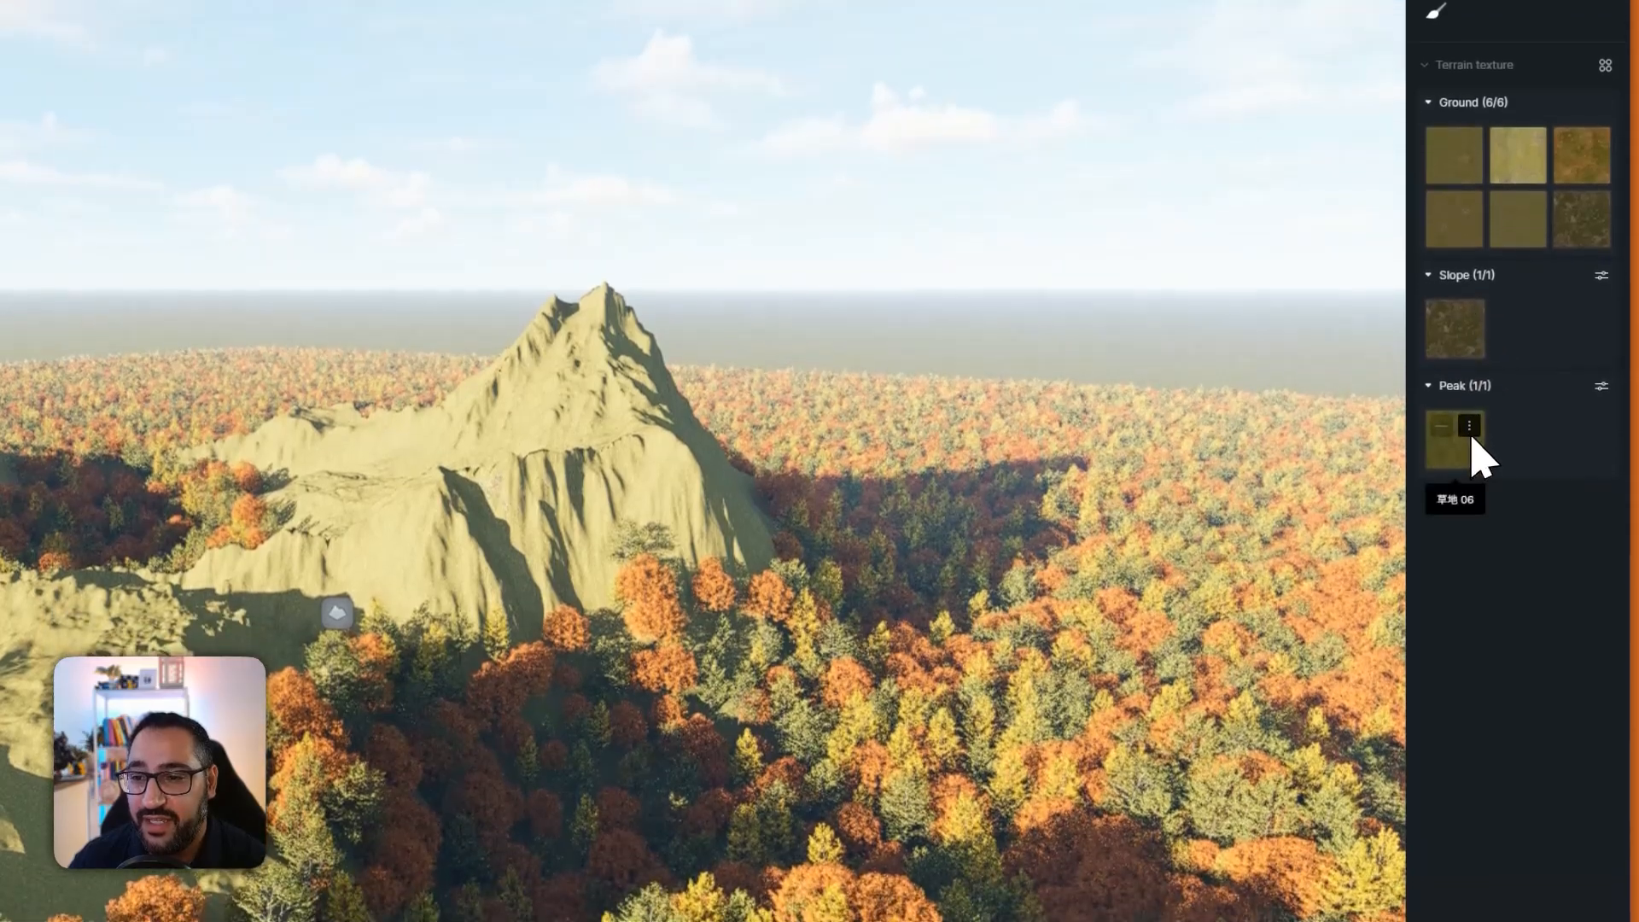
{"action": "right_click", "coordinate": [1477, 508]}
{"action": "left_click", "coordinate": [1500, 435]}
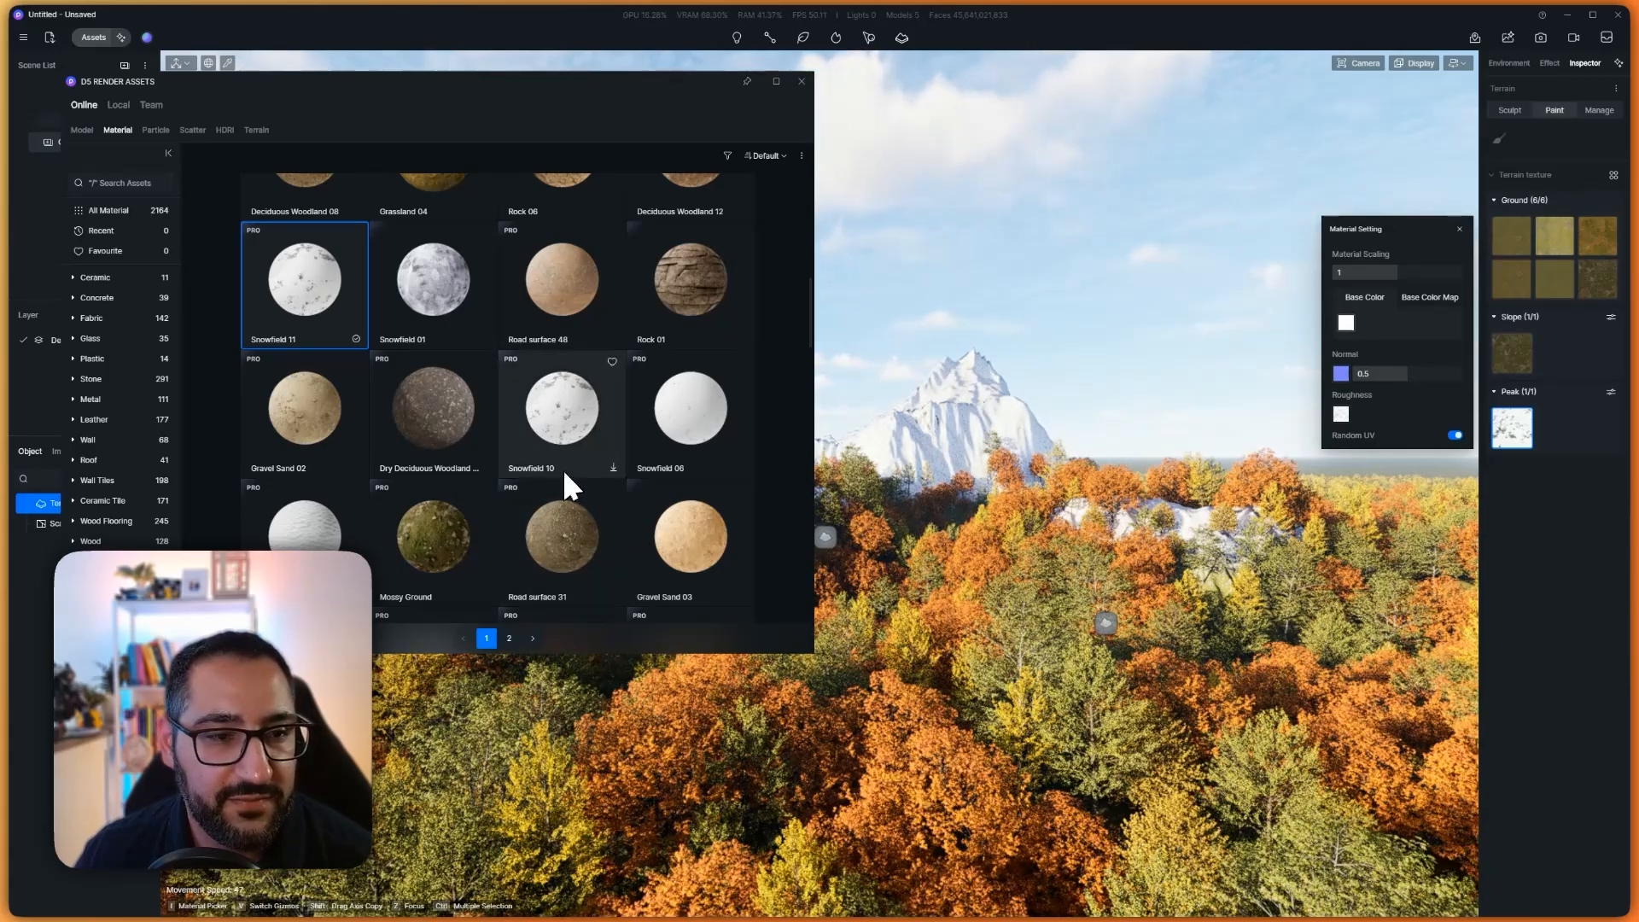
{"action": "scroll", "coordinate": [566, 478], "scroll_direction": "down", "scroll_amount": 2}
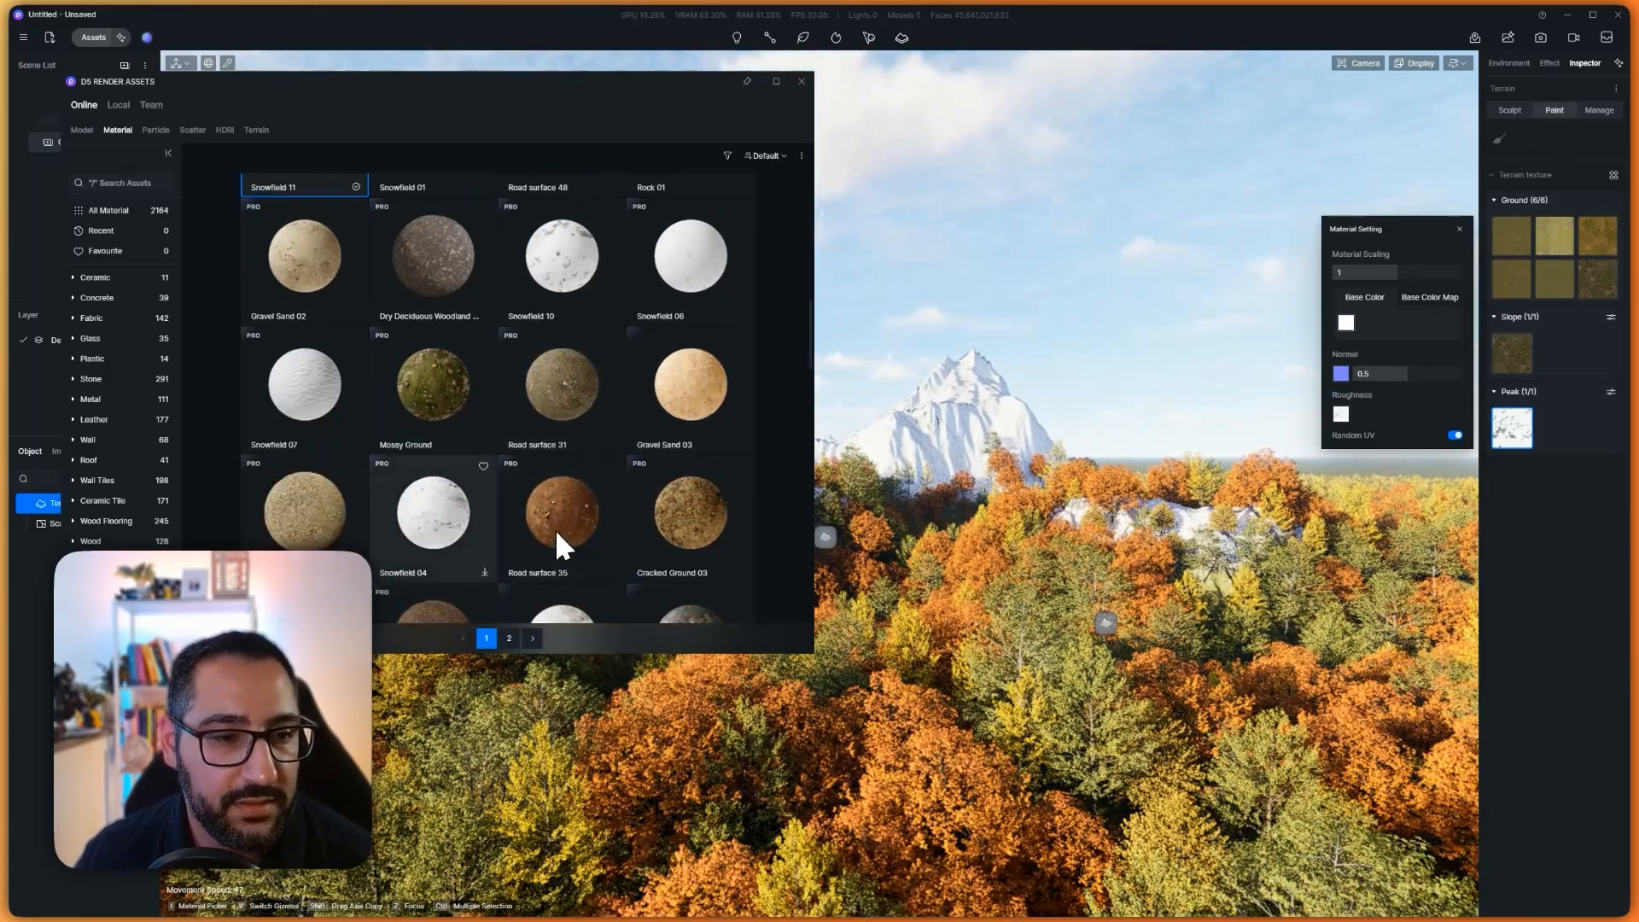
{"action": "scroll", "coordinate": [557, 534], "scroll_direction": "down", "scroll_amount": 2}
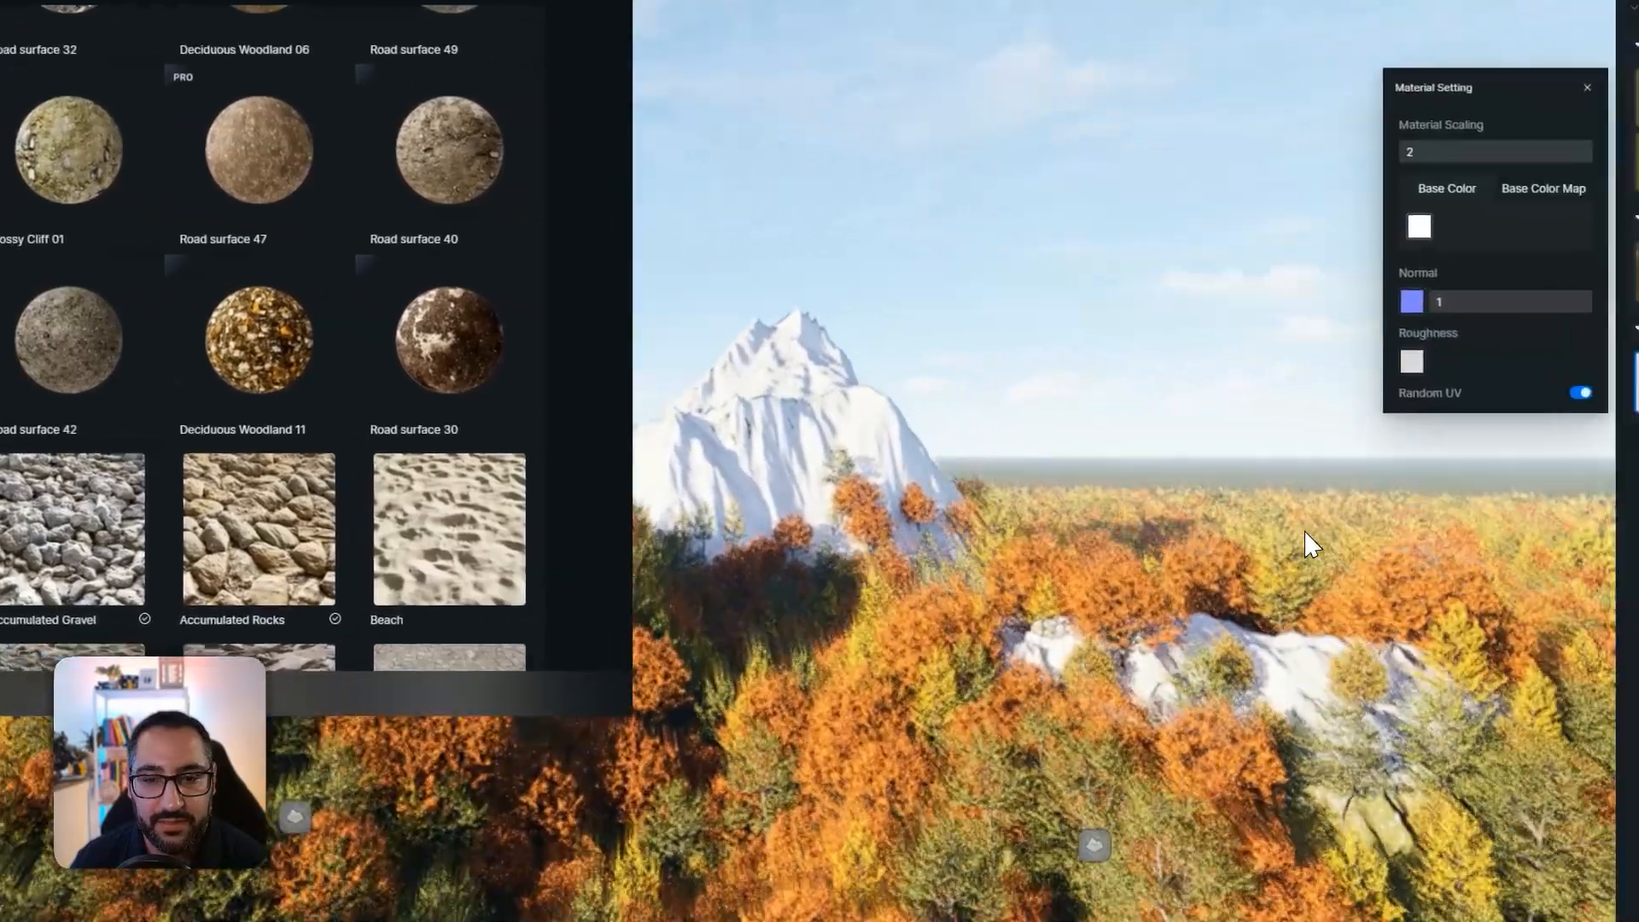
- Inspect the snow texture close up on the mountain and set the peak material's scaling to 0.1
{"action": "key", "text": "w"}
{"action": "right_click_drag", "start_coordinate": [1304, 532], "coordinate": [1148, 843]}
{"action": "right_click_drag", "start_coordinate": [1045, 665], "coordinate": [765, 806]}
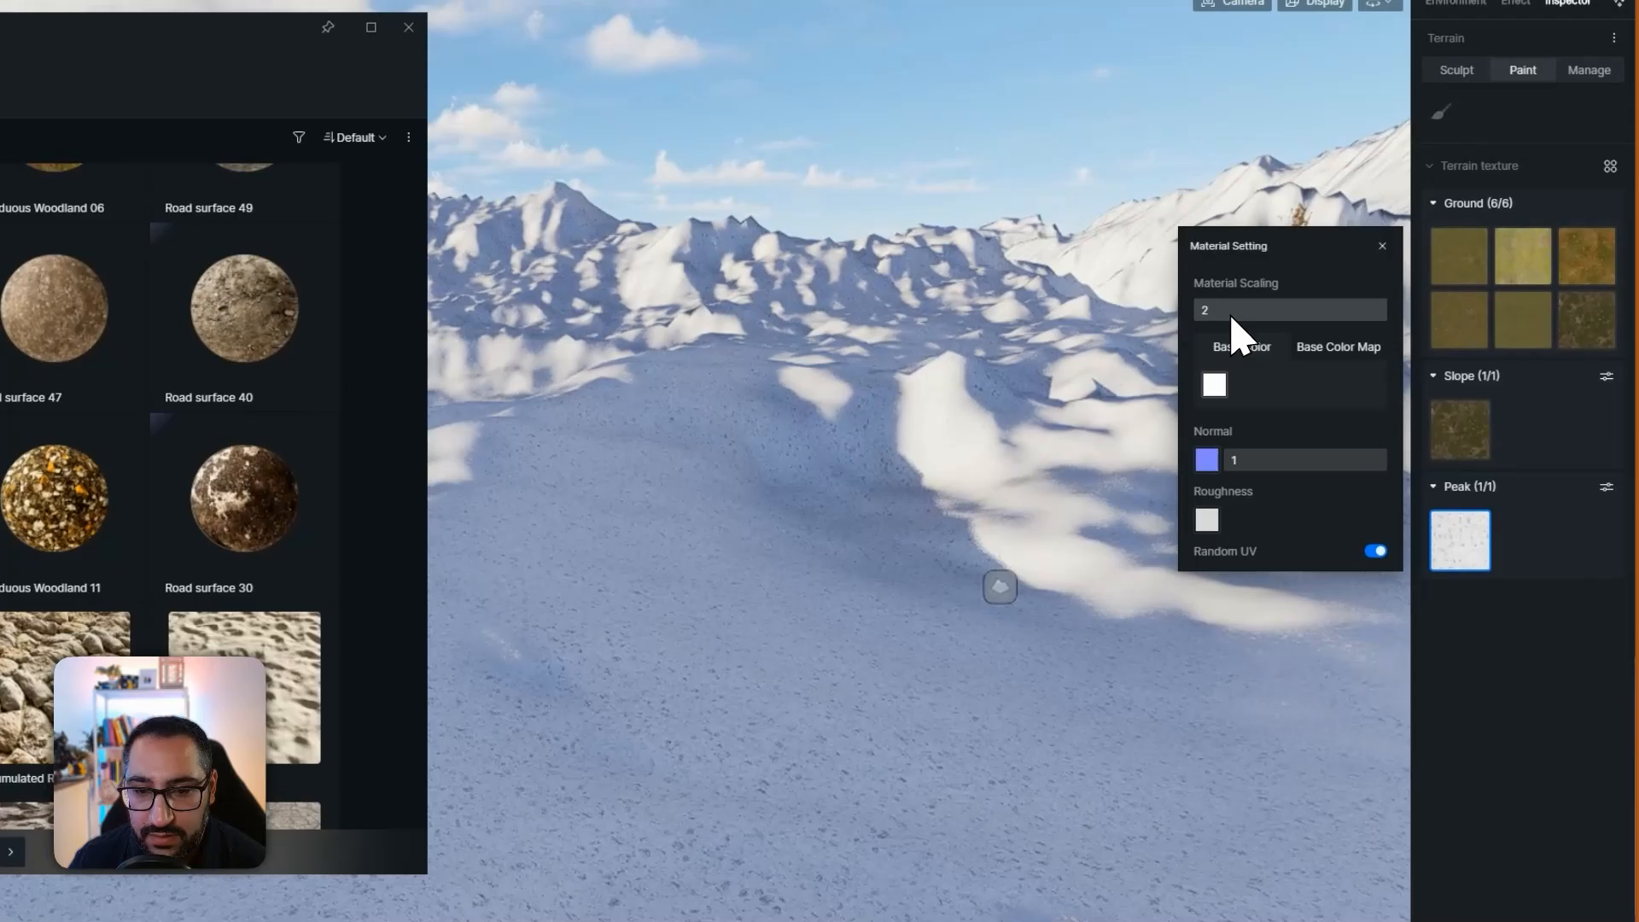
{"action": "left_click_drag", "start_coordinate": [1312, 304], "coordinate": [1204, 333]}
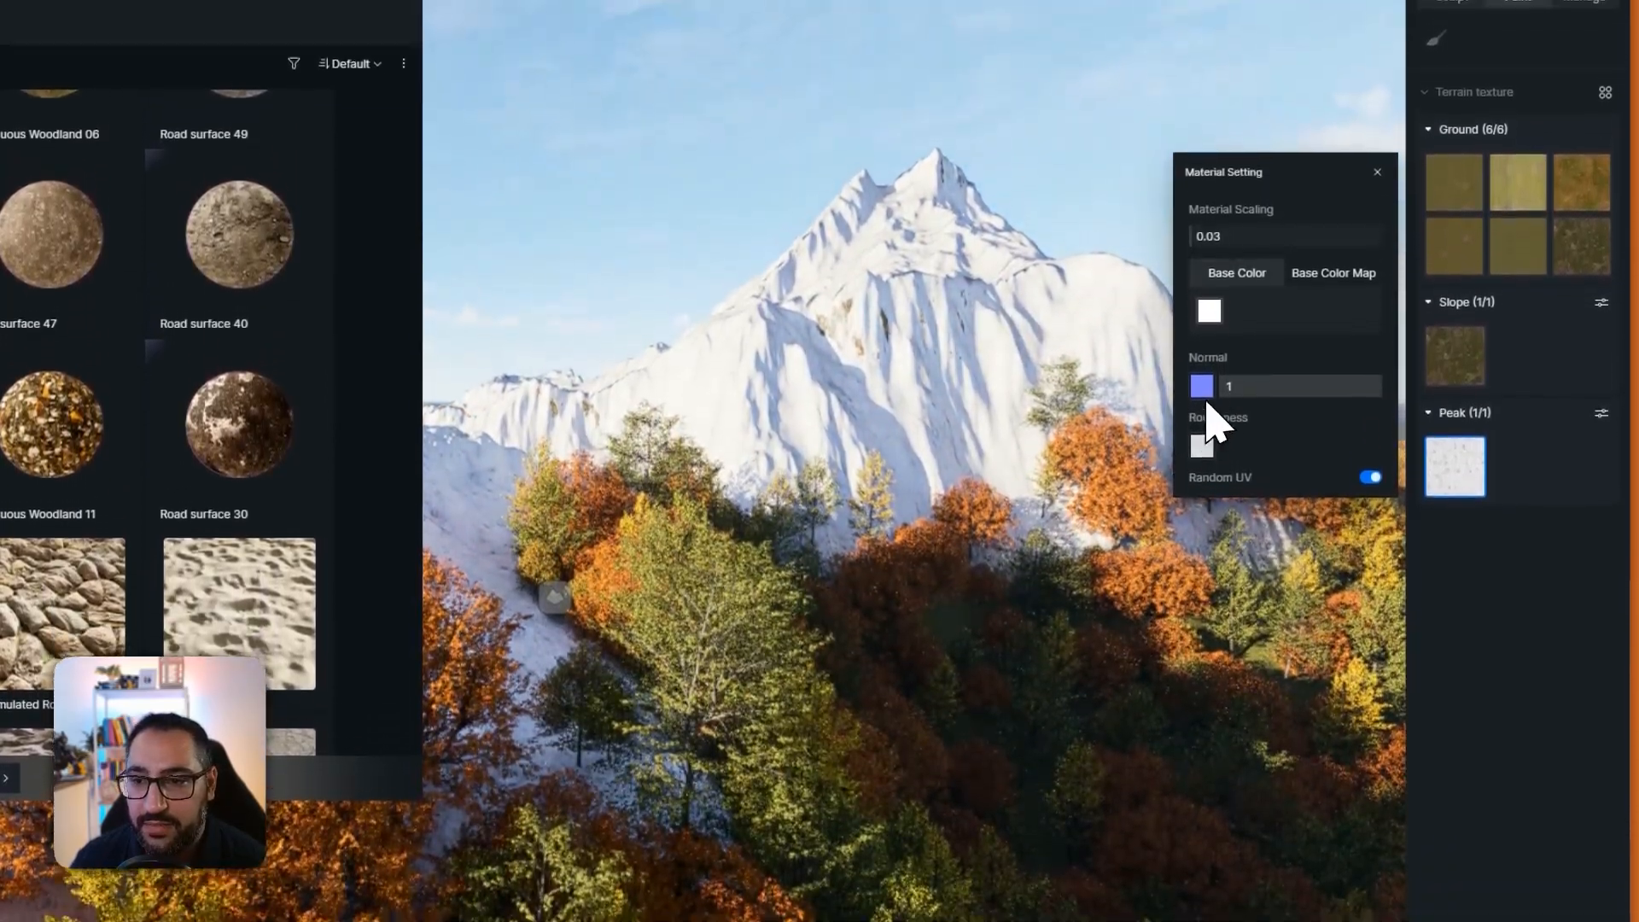
{"action": "left_click", "coordinate": [1242, 240]}
{"action": "left_click", "coordinate": [1215, 310]}
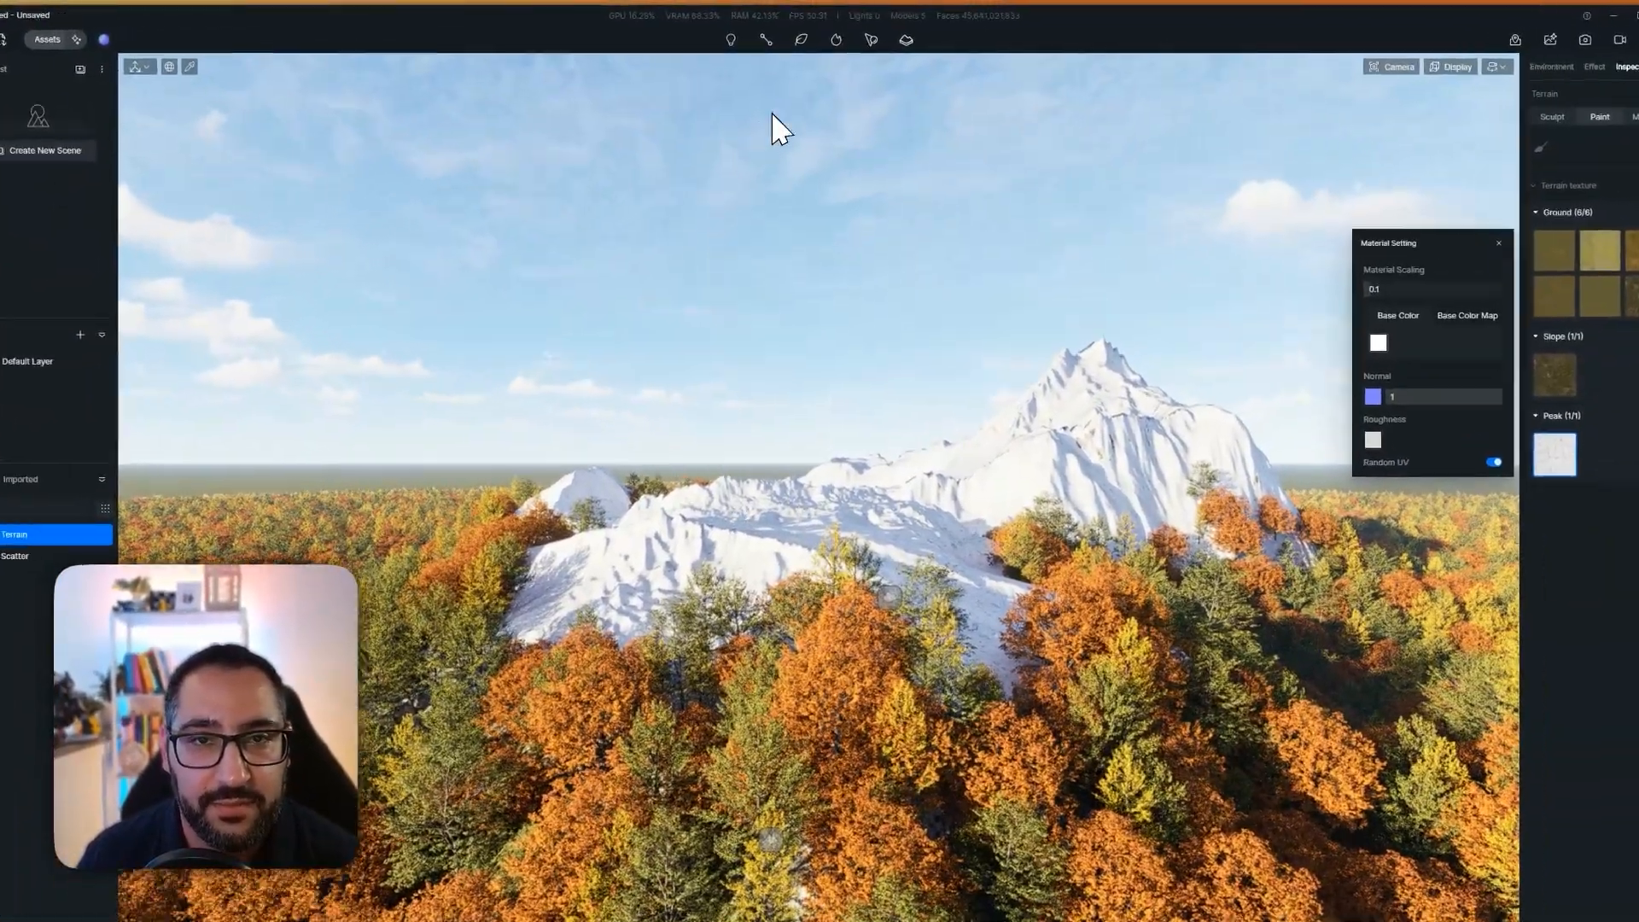
- Create a second scatter on the terrain's snow material and fill it with Abies nordmanniana 01, Picea asperata Mast 02 and a Metasequoia conifer
{"action": "left_click", "coordinate": [869, 38]}
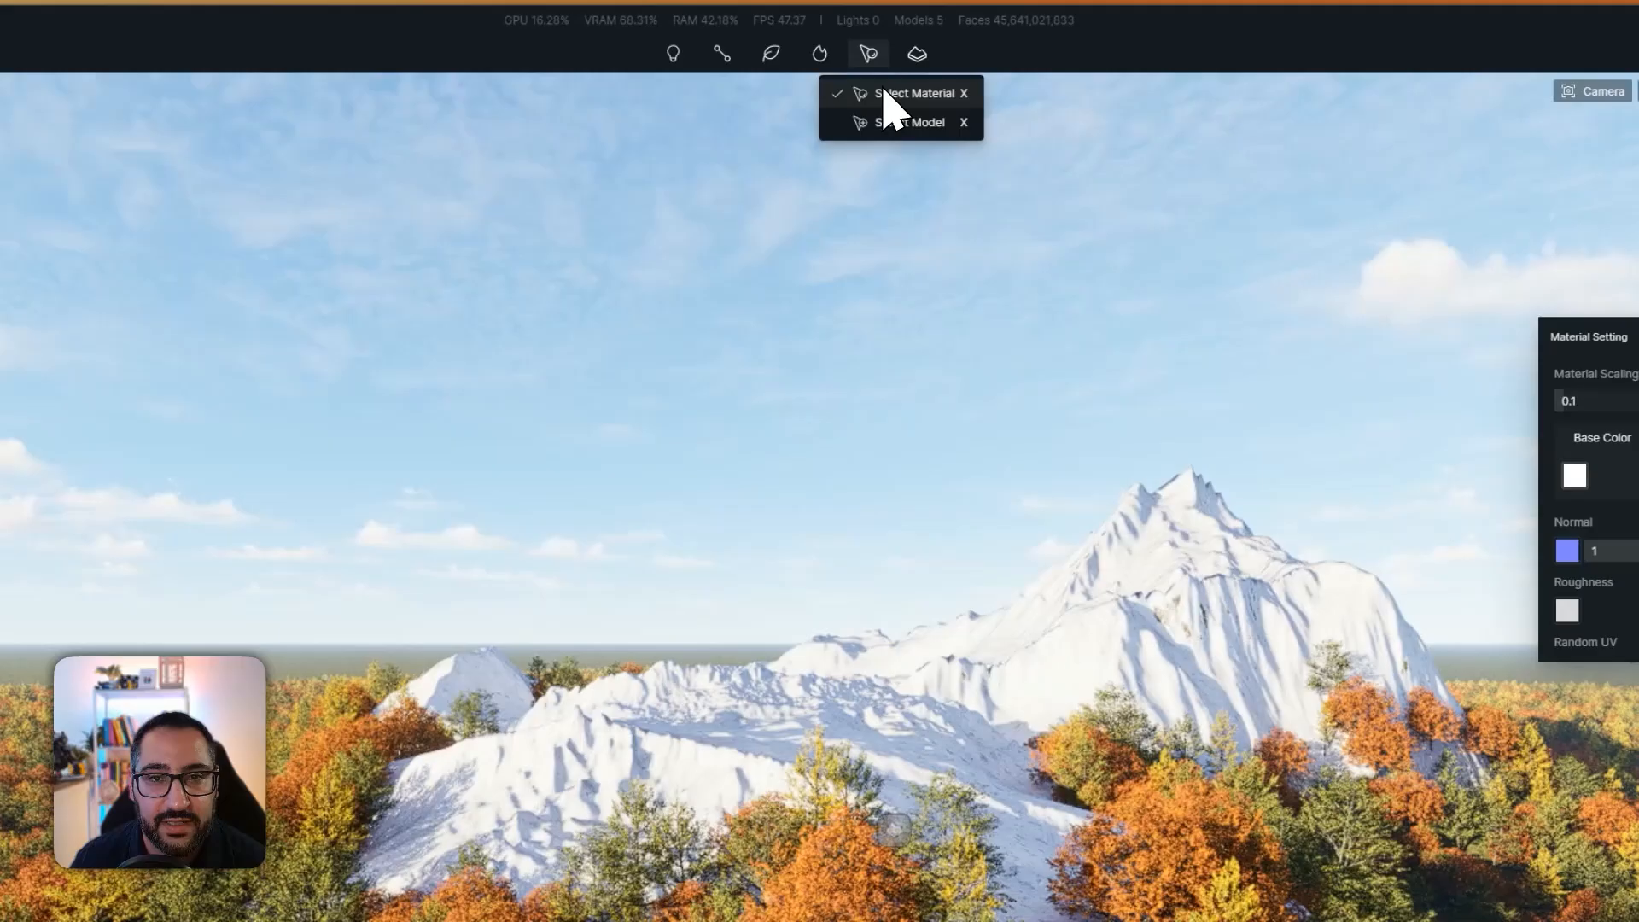
{"action": "left_click", "coordinate": [881, 97]}
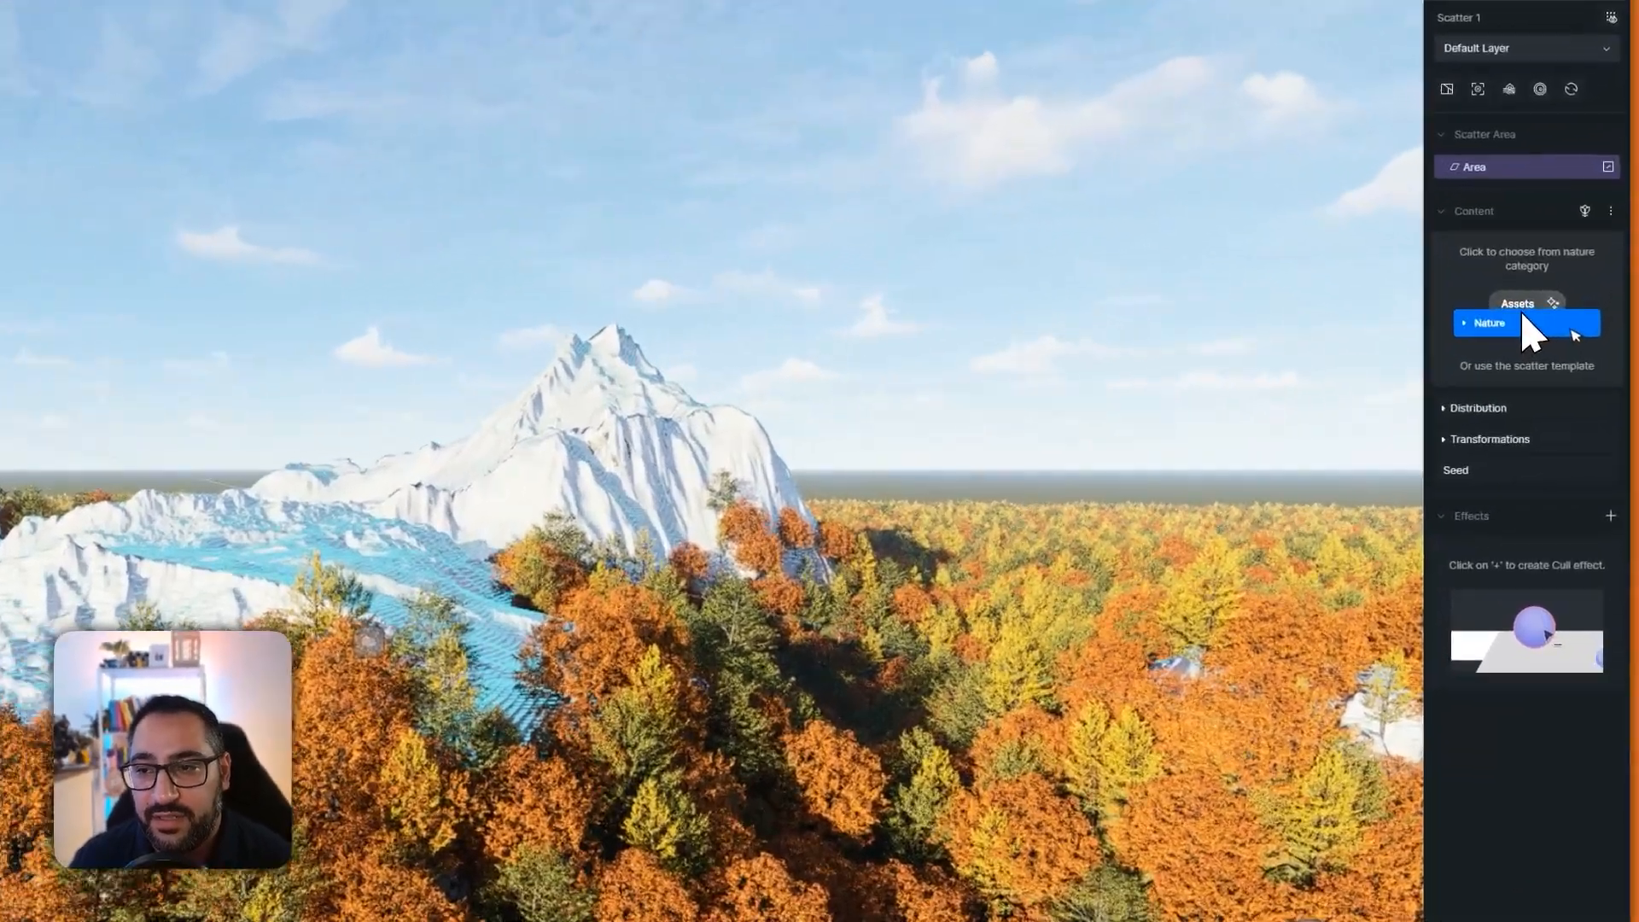
{"action": "left_click", "coordinate": [1540, 313]}
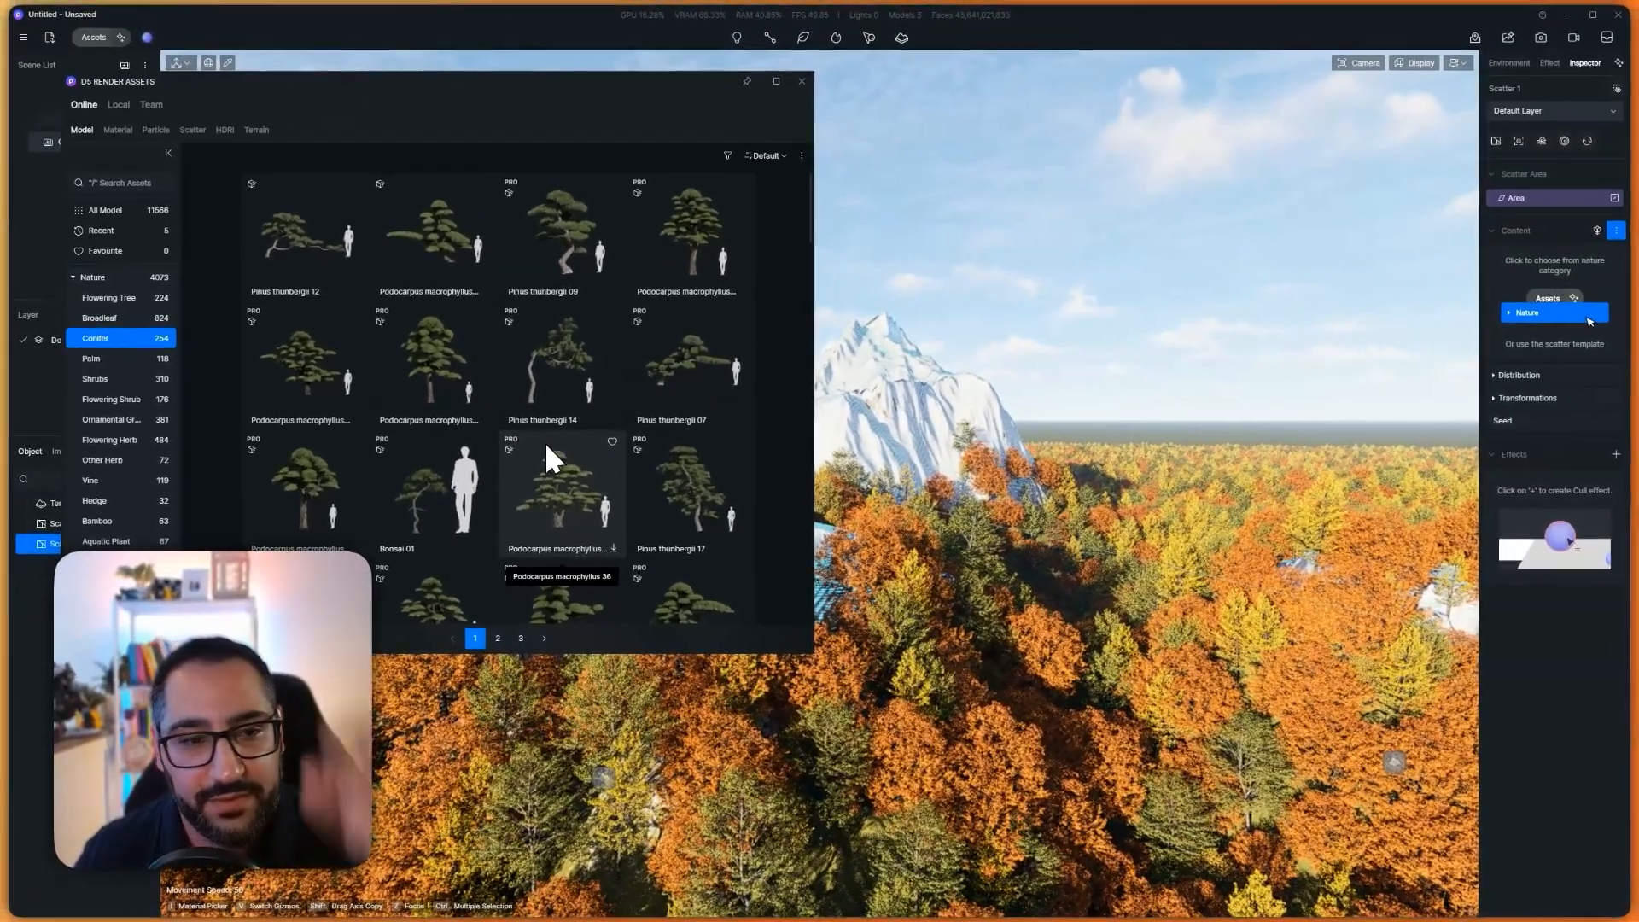
{"action": "scroll", "coordinate": [877, 576], "scroll_direction": "down", "scroll_amount": 2}
{"action": "scroll", "coordinate": [595, 483], "scroll_direction": "down", "scroll_amount": 6}
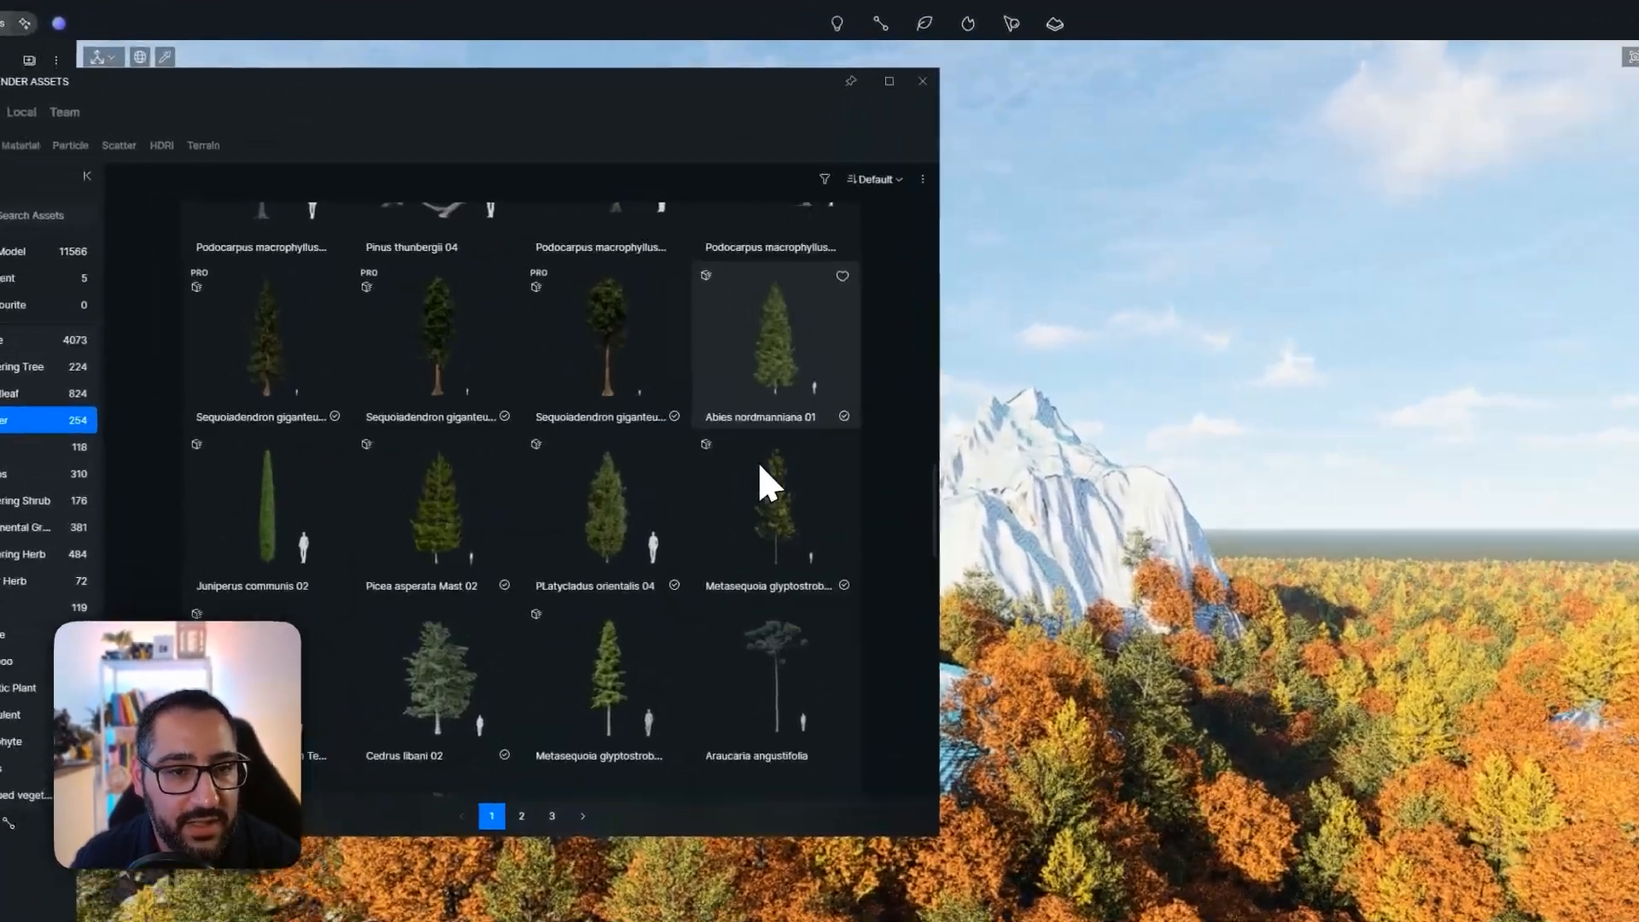
{"action": "left_click", "coordinate": [700, 303]}
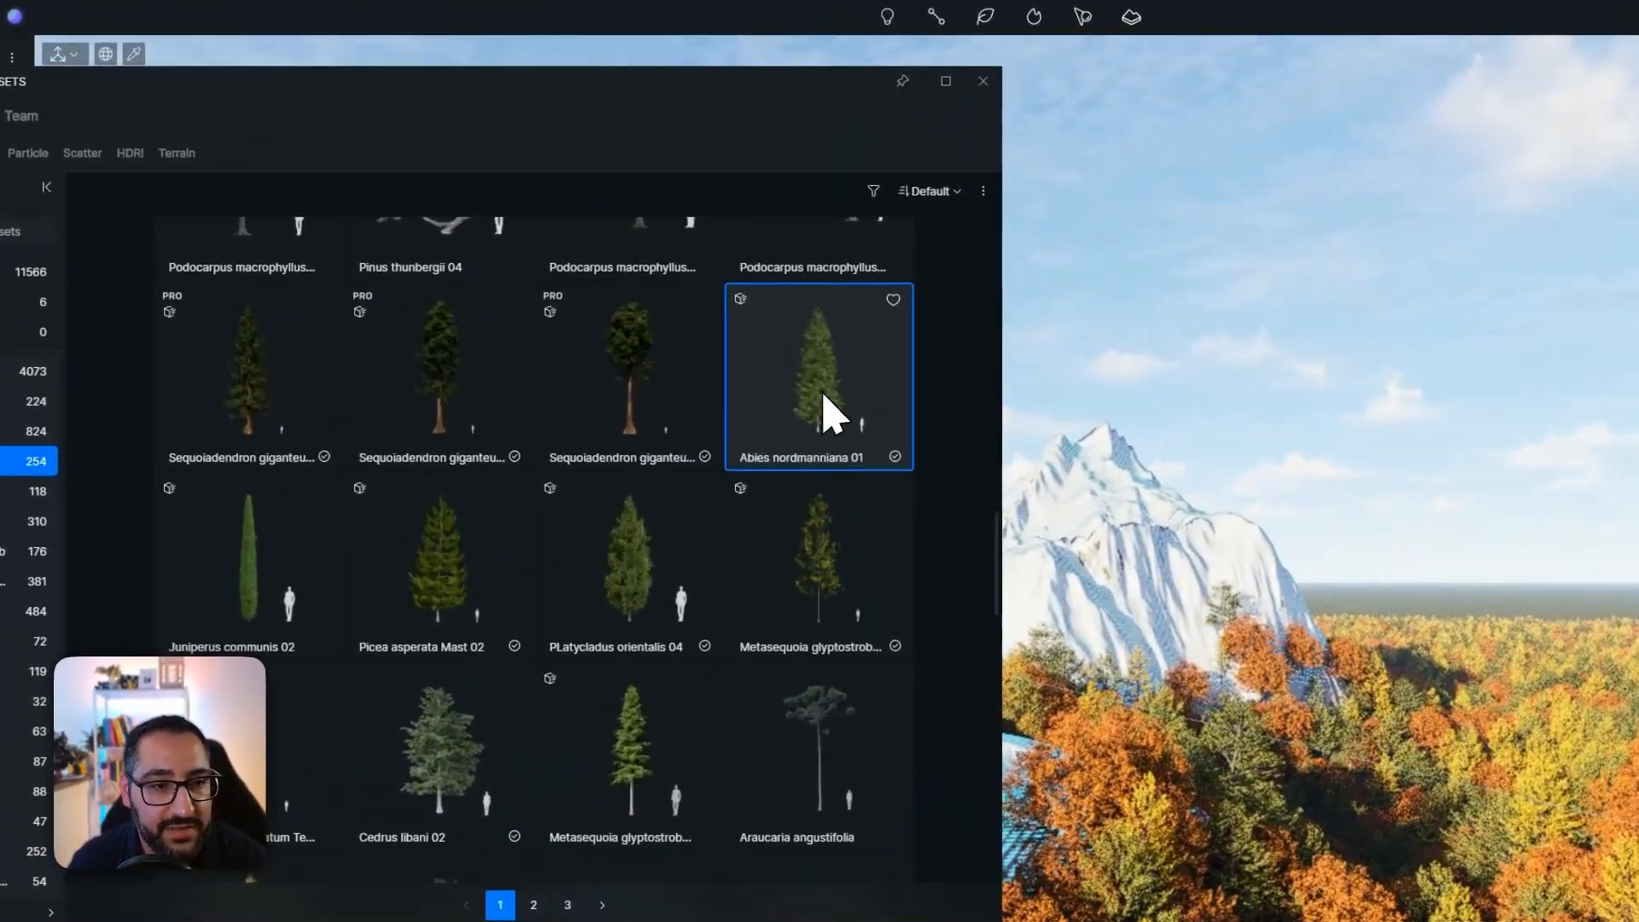
{"action": "left_click", "coordinate": [1028, 384]}
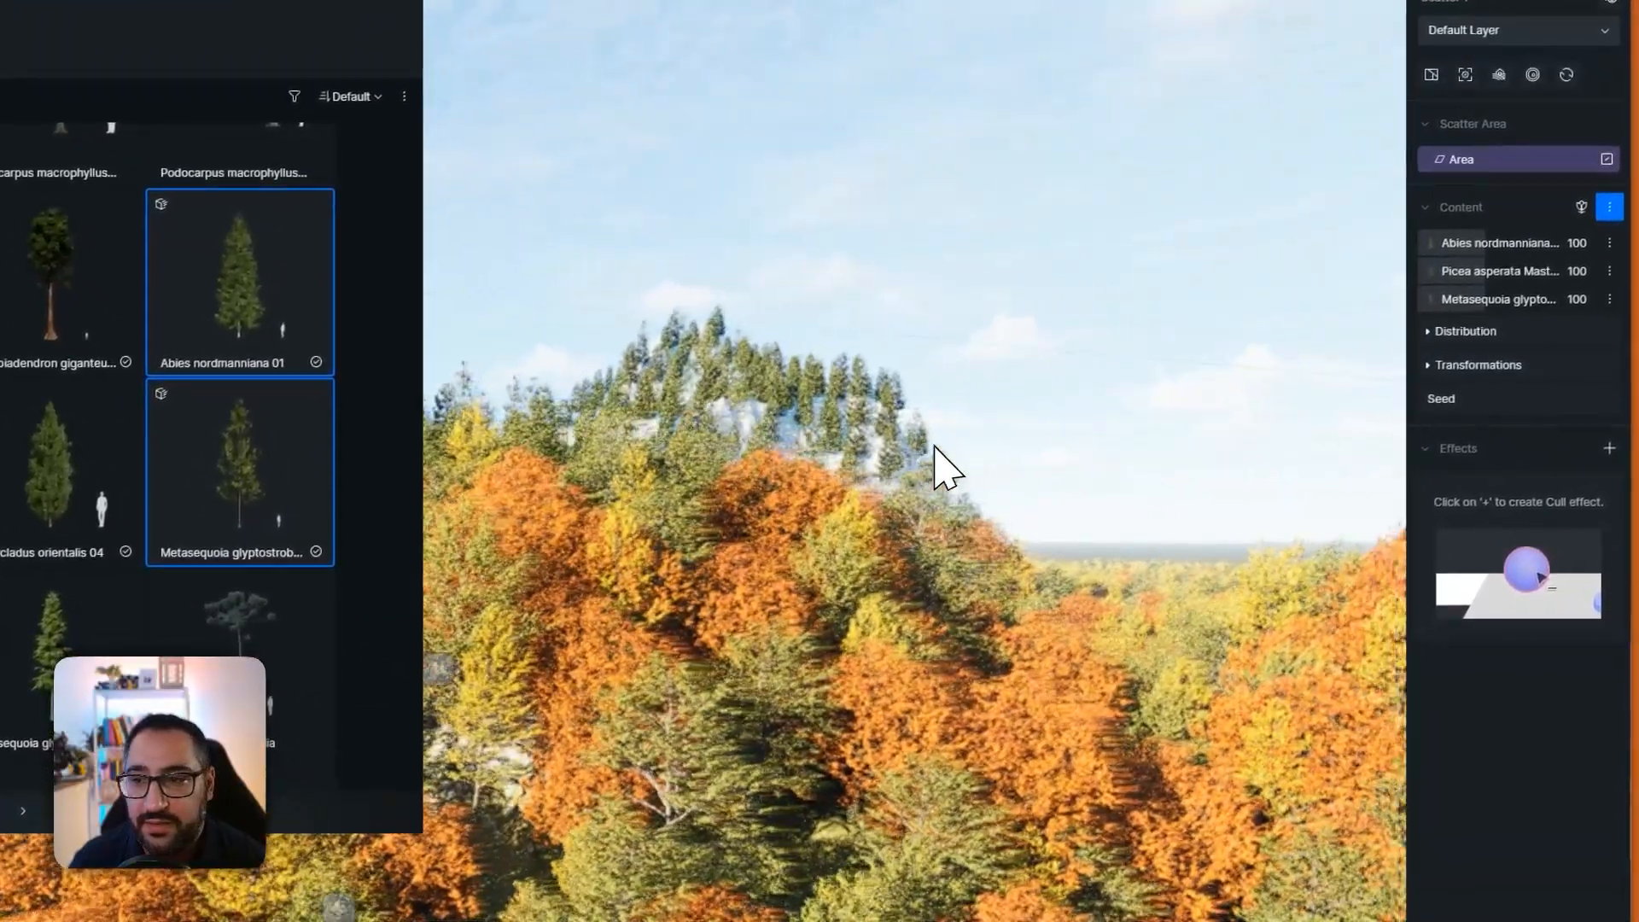
- Set the conifer scatter's density to 0.5 pt/100 m² and close the asset library
{"action": "left_click", "coordinate": [1465, 310]}
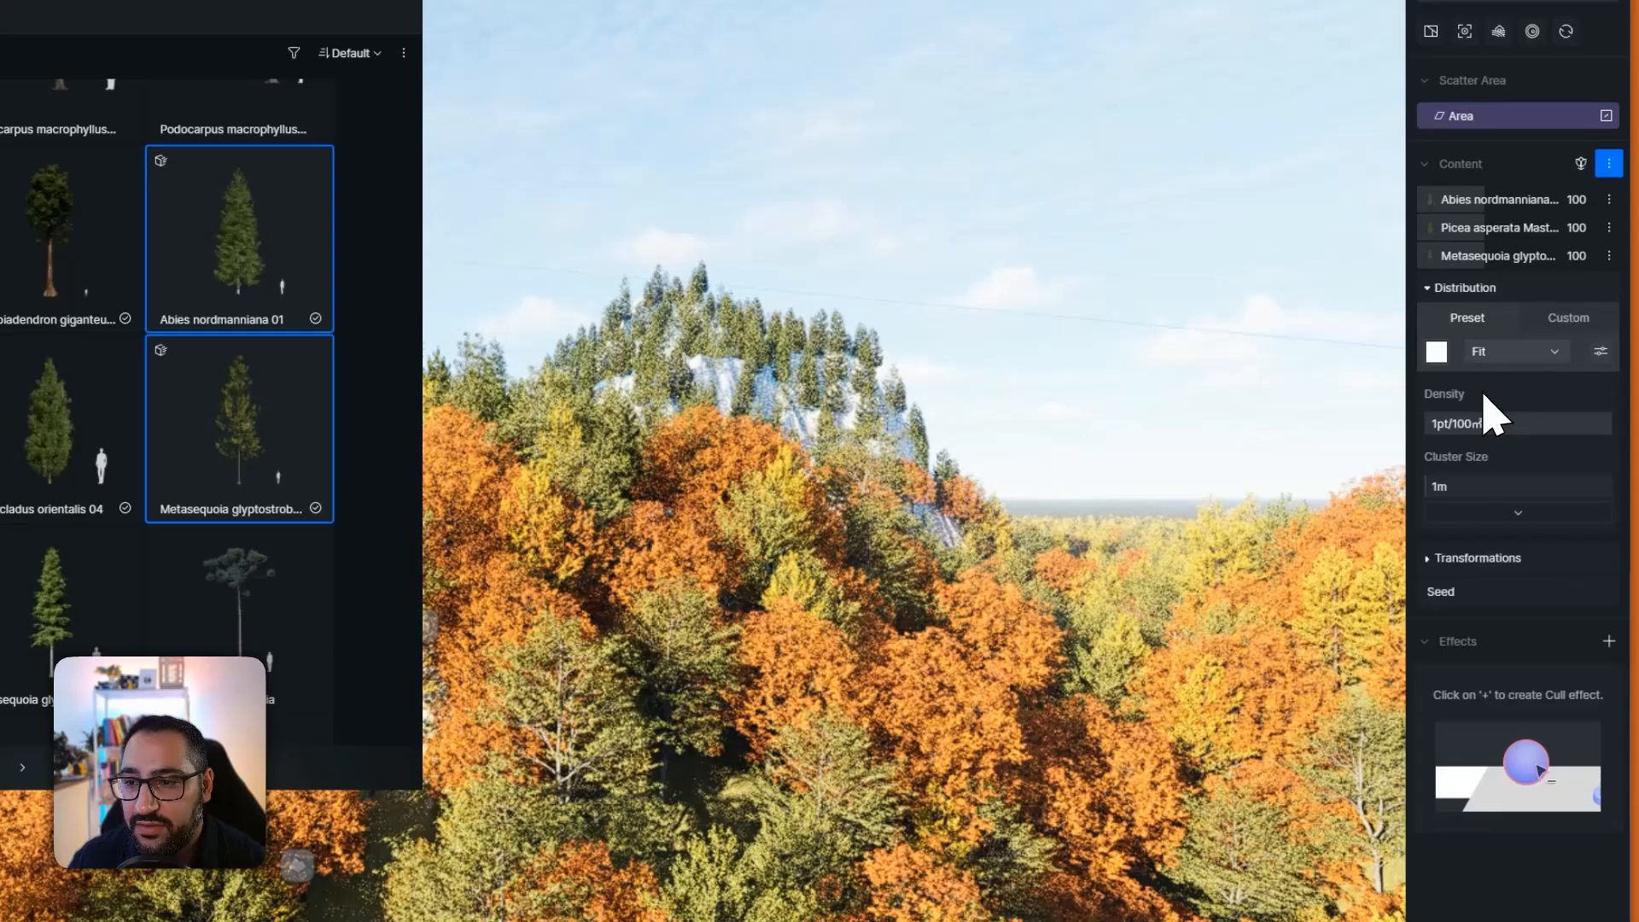
{"action": "left_click", "coordinate": [1509, 408]}
{"action": "key", "text": "Return"}
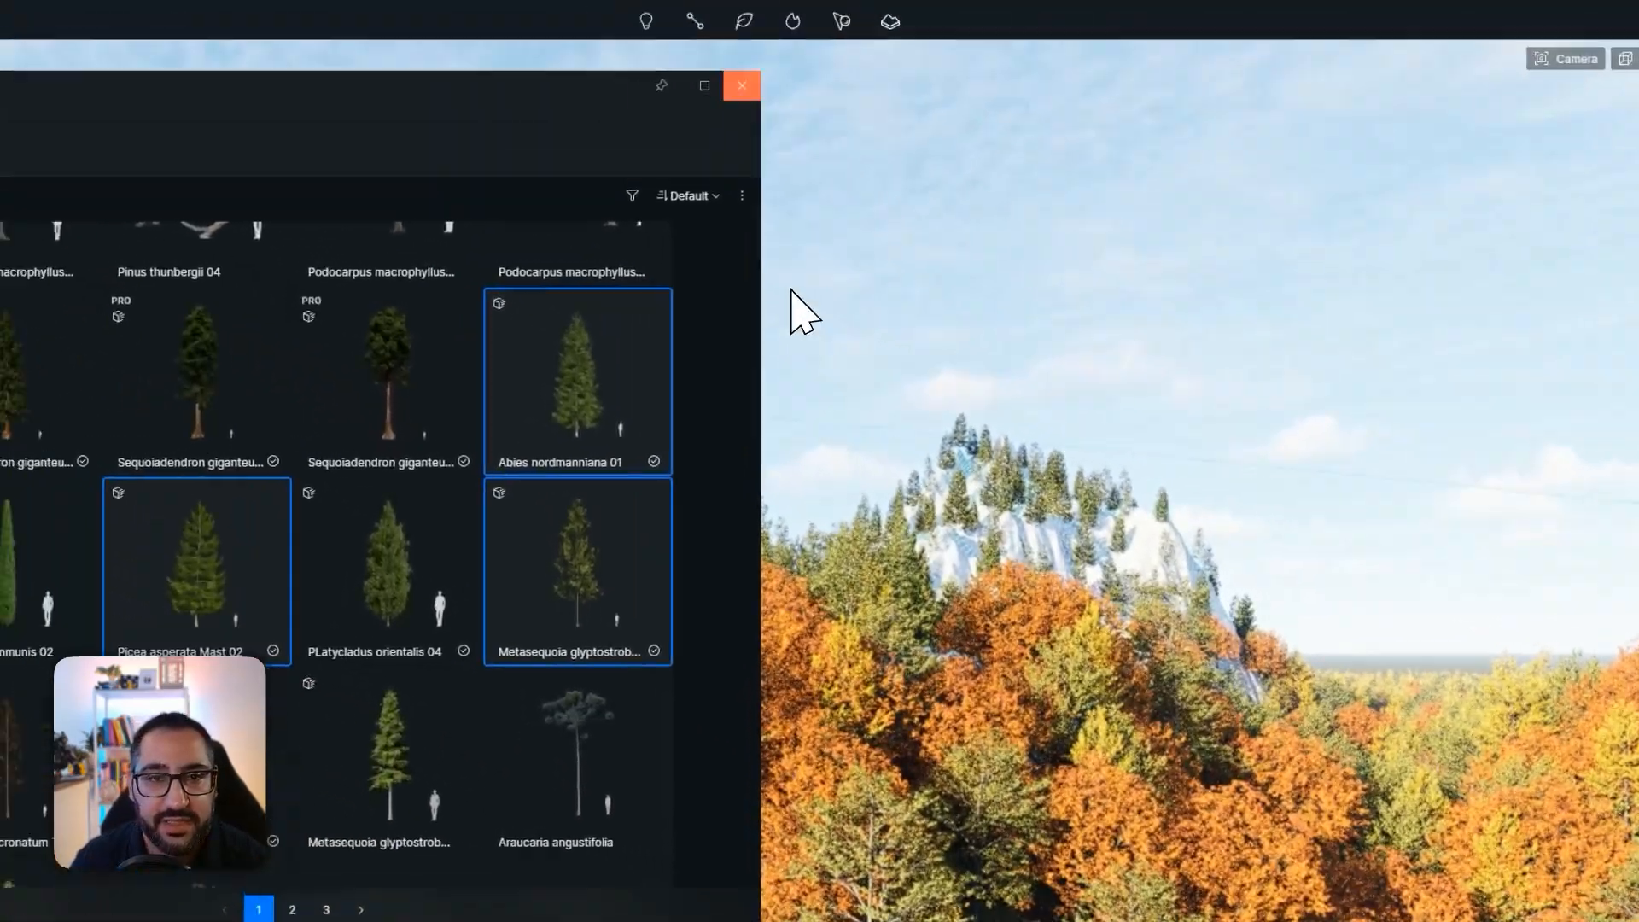
{"action": "left_click", "coordinate": [741, 85]}
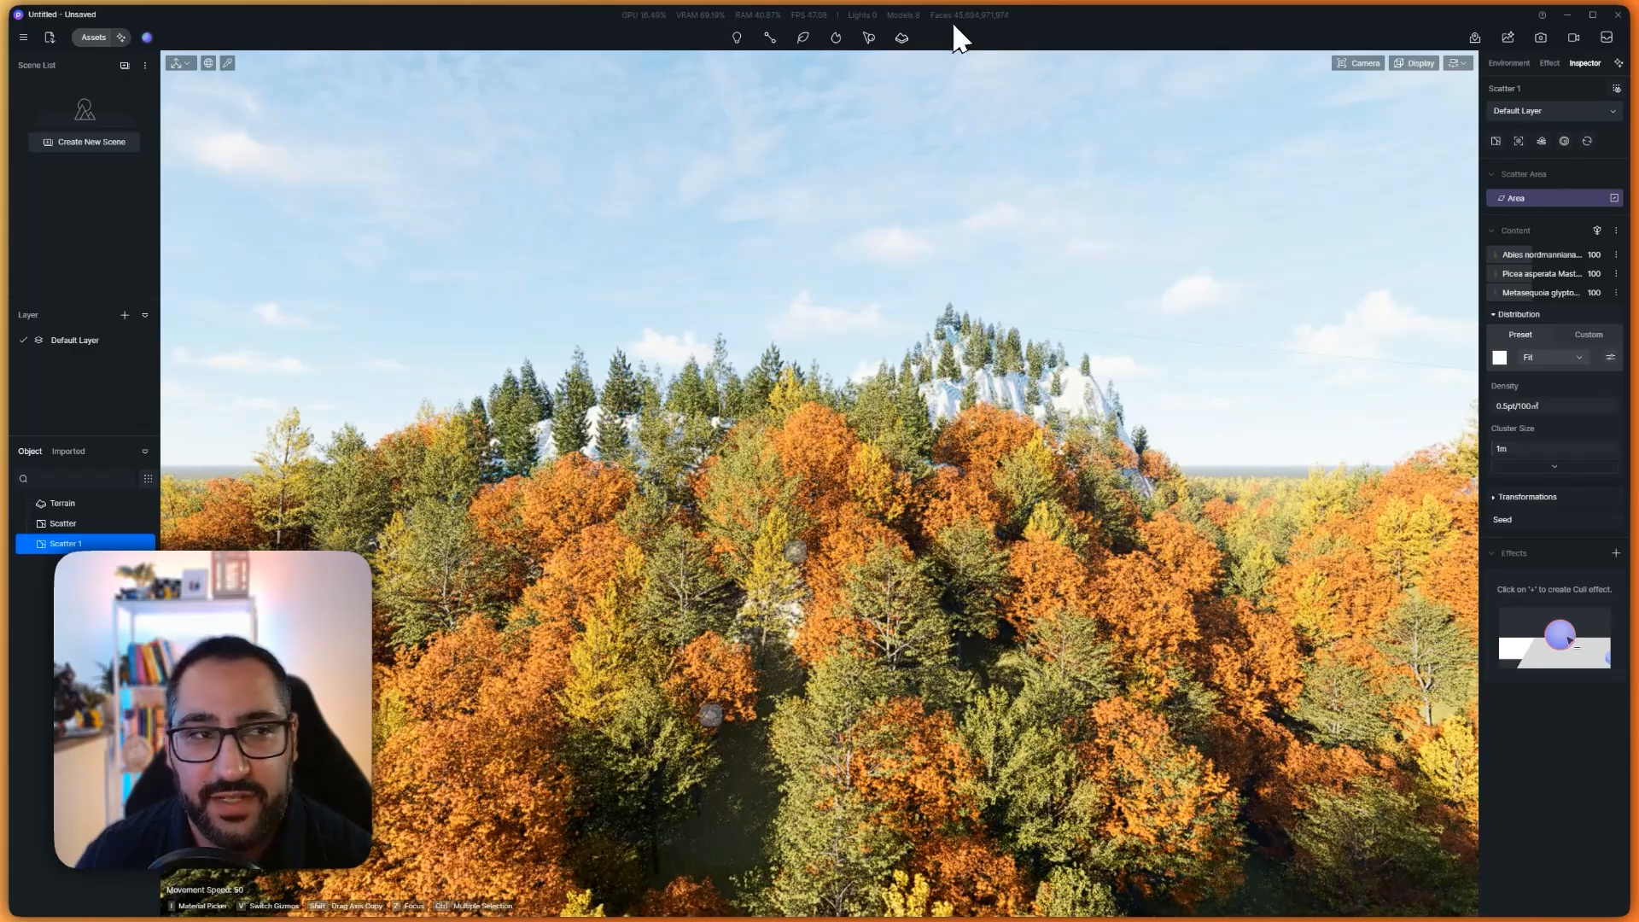
- Create a new scene from a treetop-level view of the autumn forest with the snowy peak behind it
{"action": "left_click", "coordinate": [23, 37]}
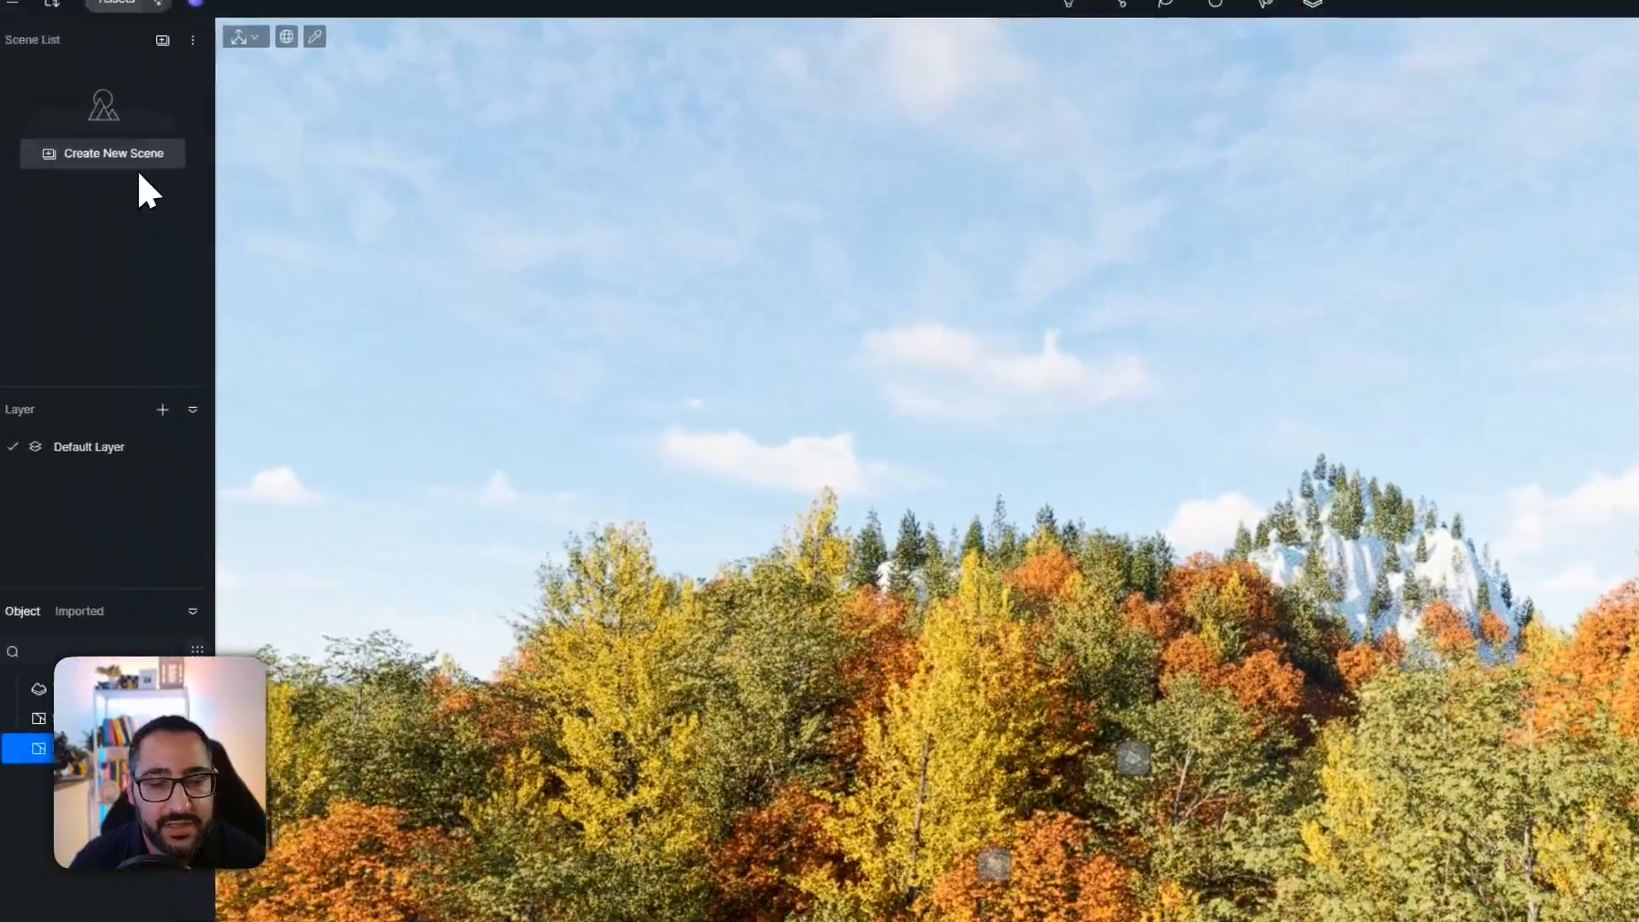
{"action": "left_click", "coordinate": [137, 158]}
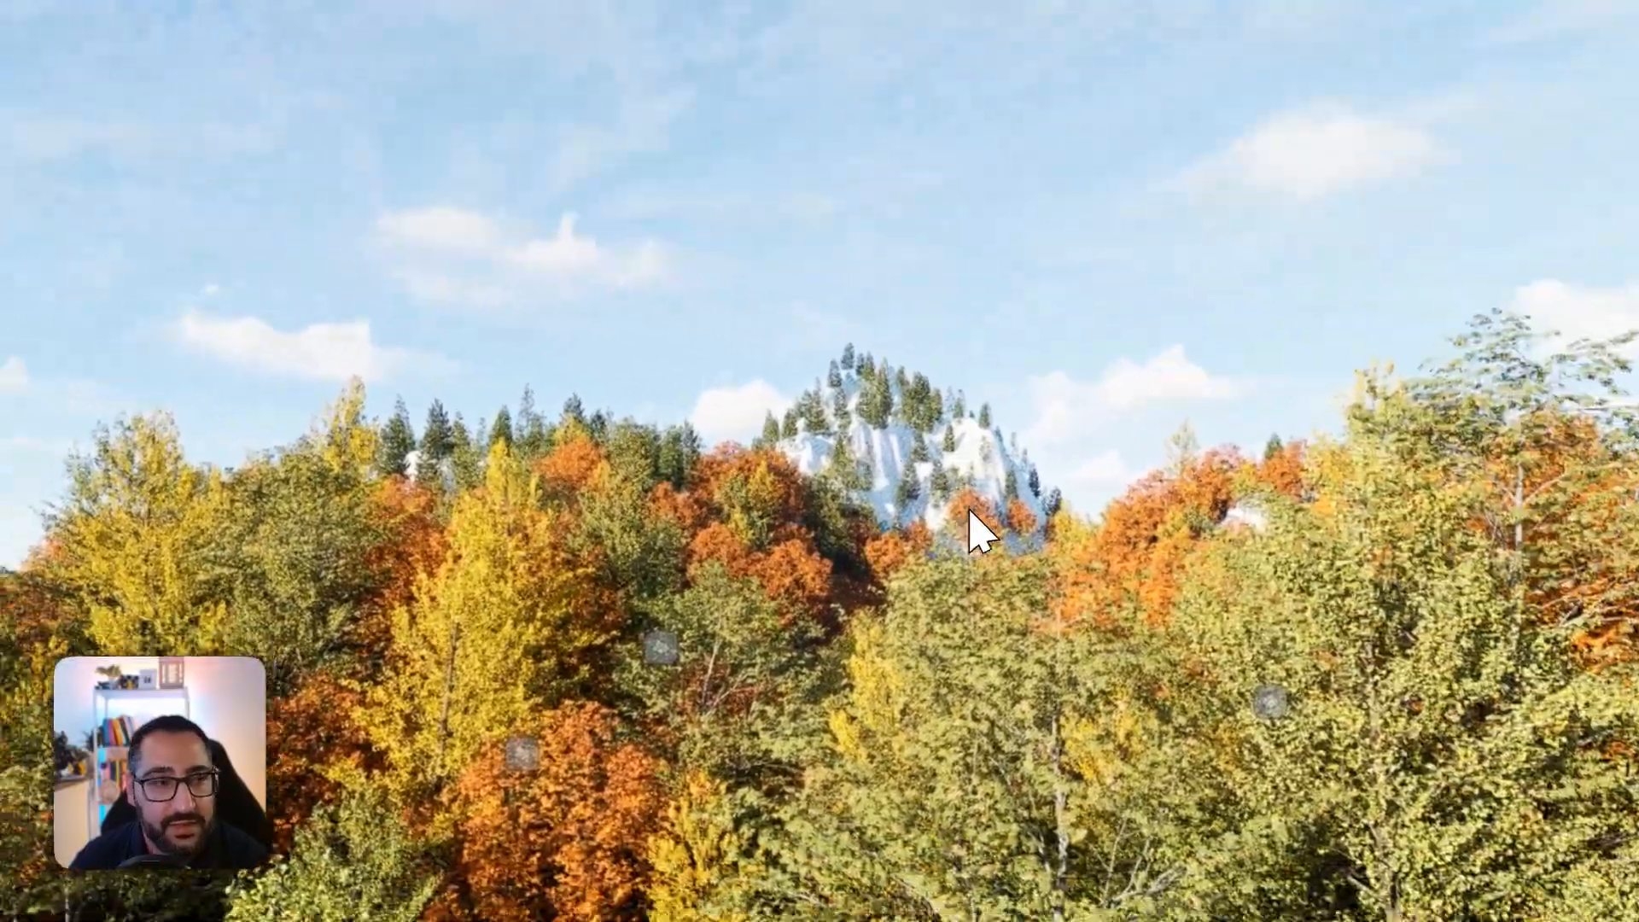
{"action": "right_click_drag", "start_coordinate": [970, 512], "coordinate": [816, 463]}
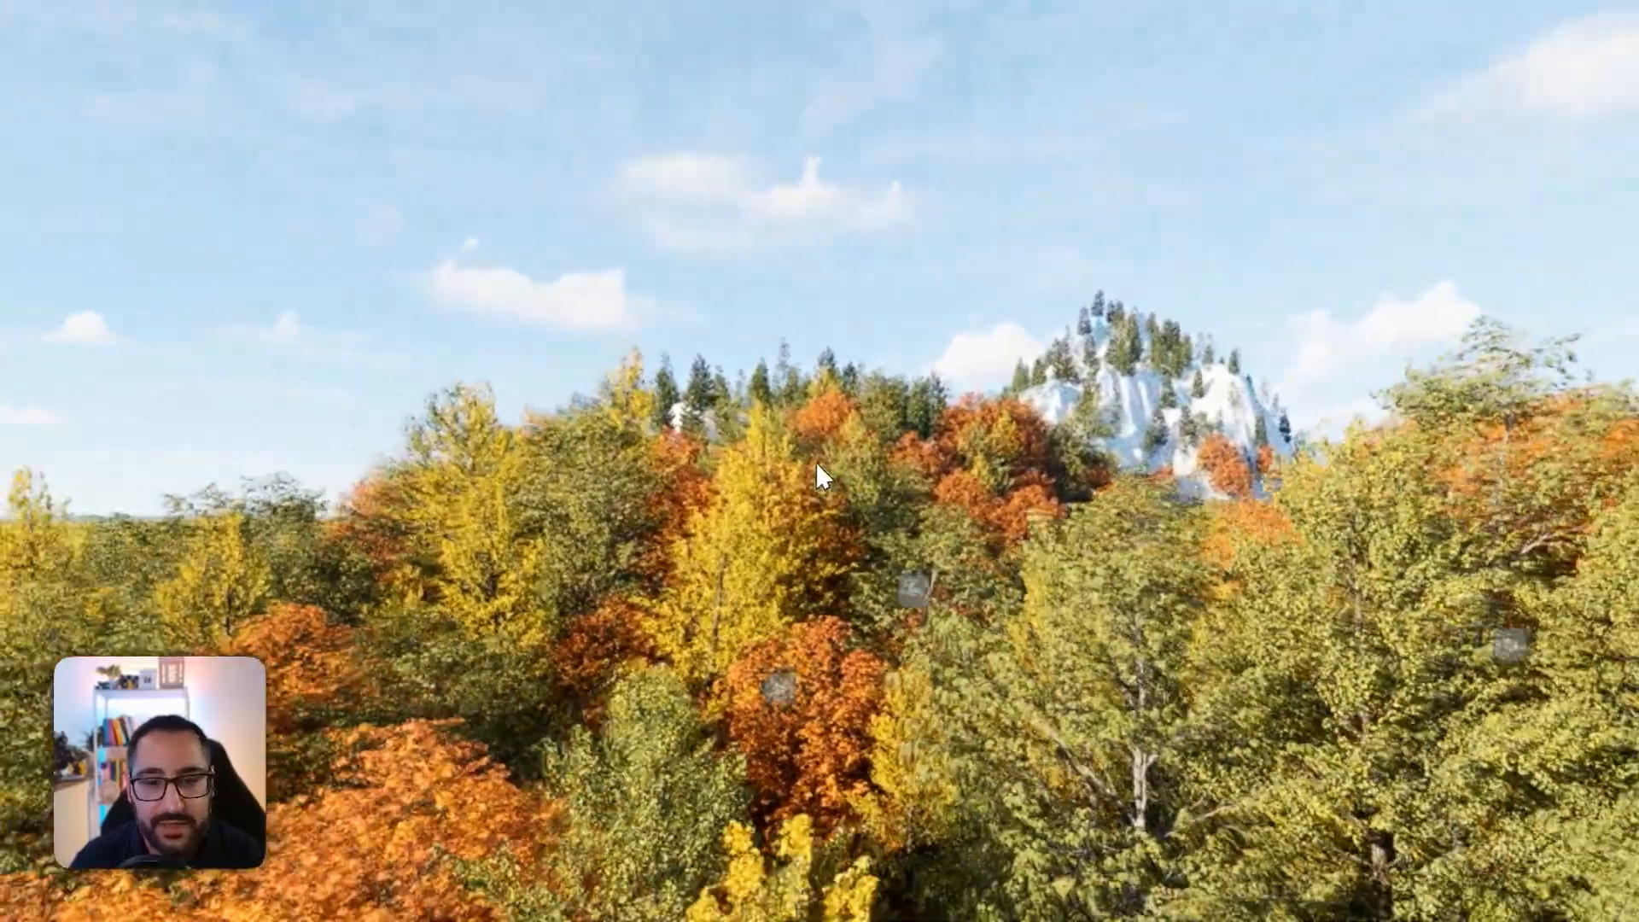
{"action": "key", "text": "s"}
{"action": "key", "text": "a"}
{"action": "key", "text": "q"}
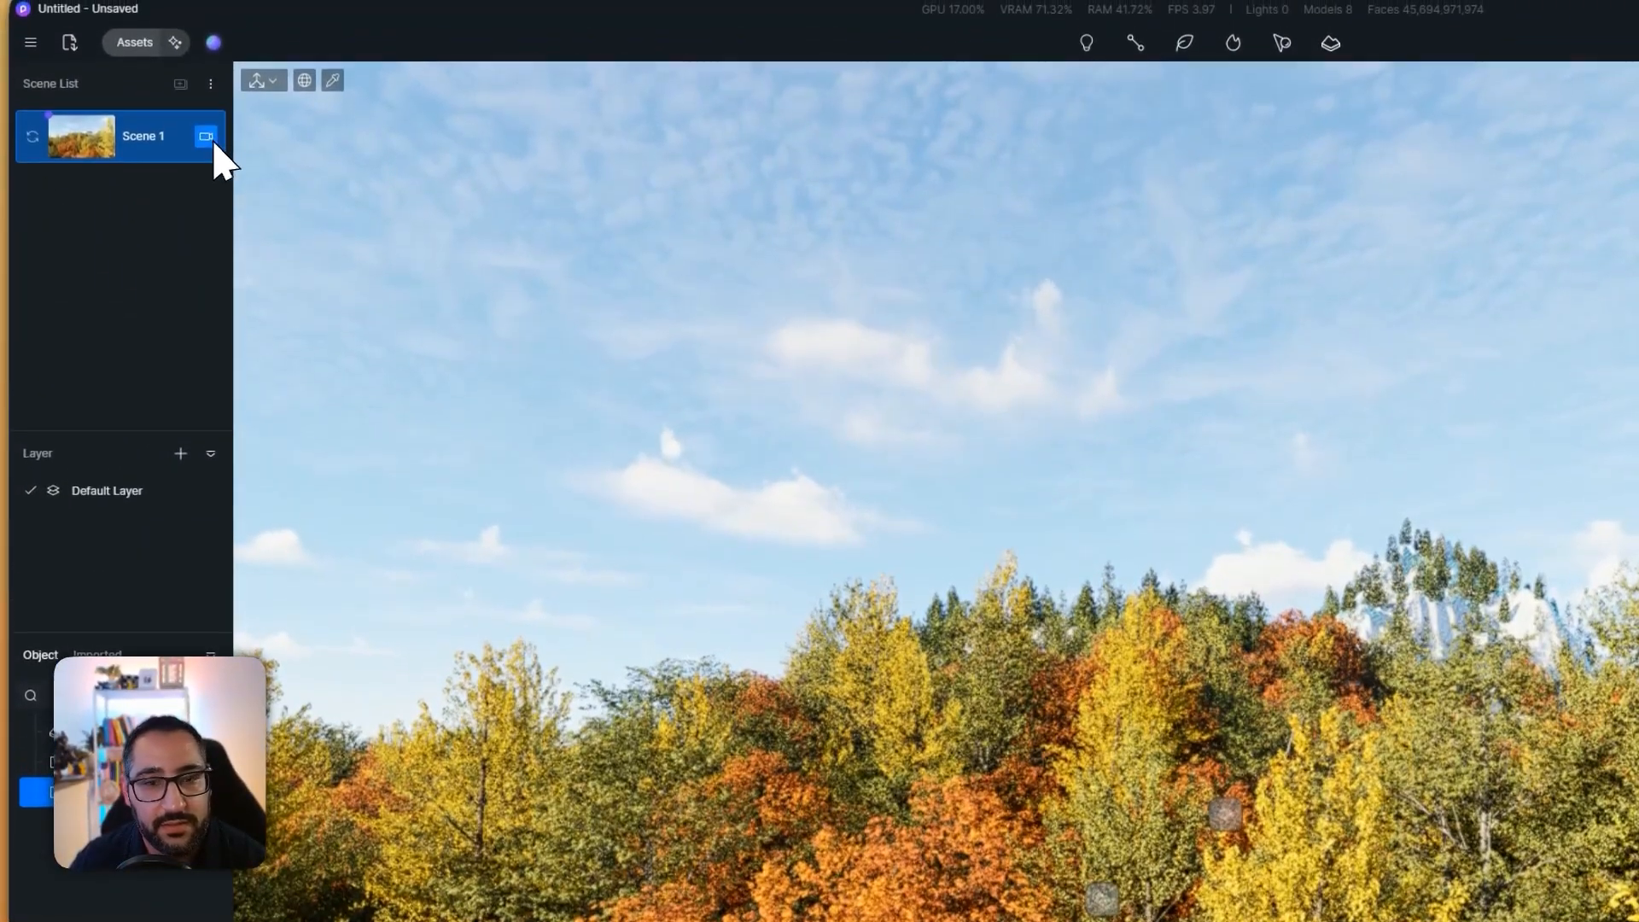
- Switch Scene 1's camera to Two-point Perspective and set its focal length to 26 mm
{"action": "left_click", "coordinate": [205, 100]}
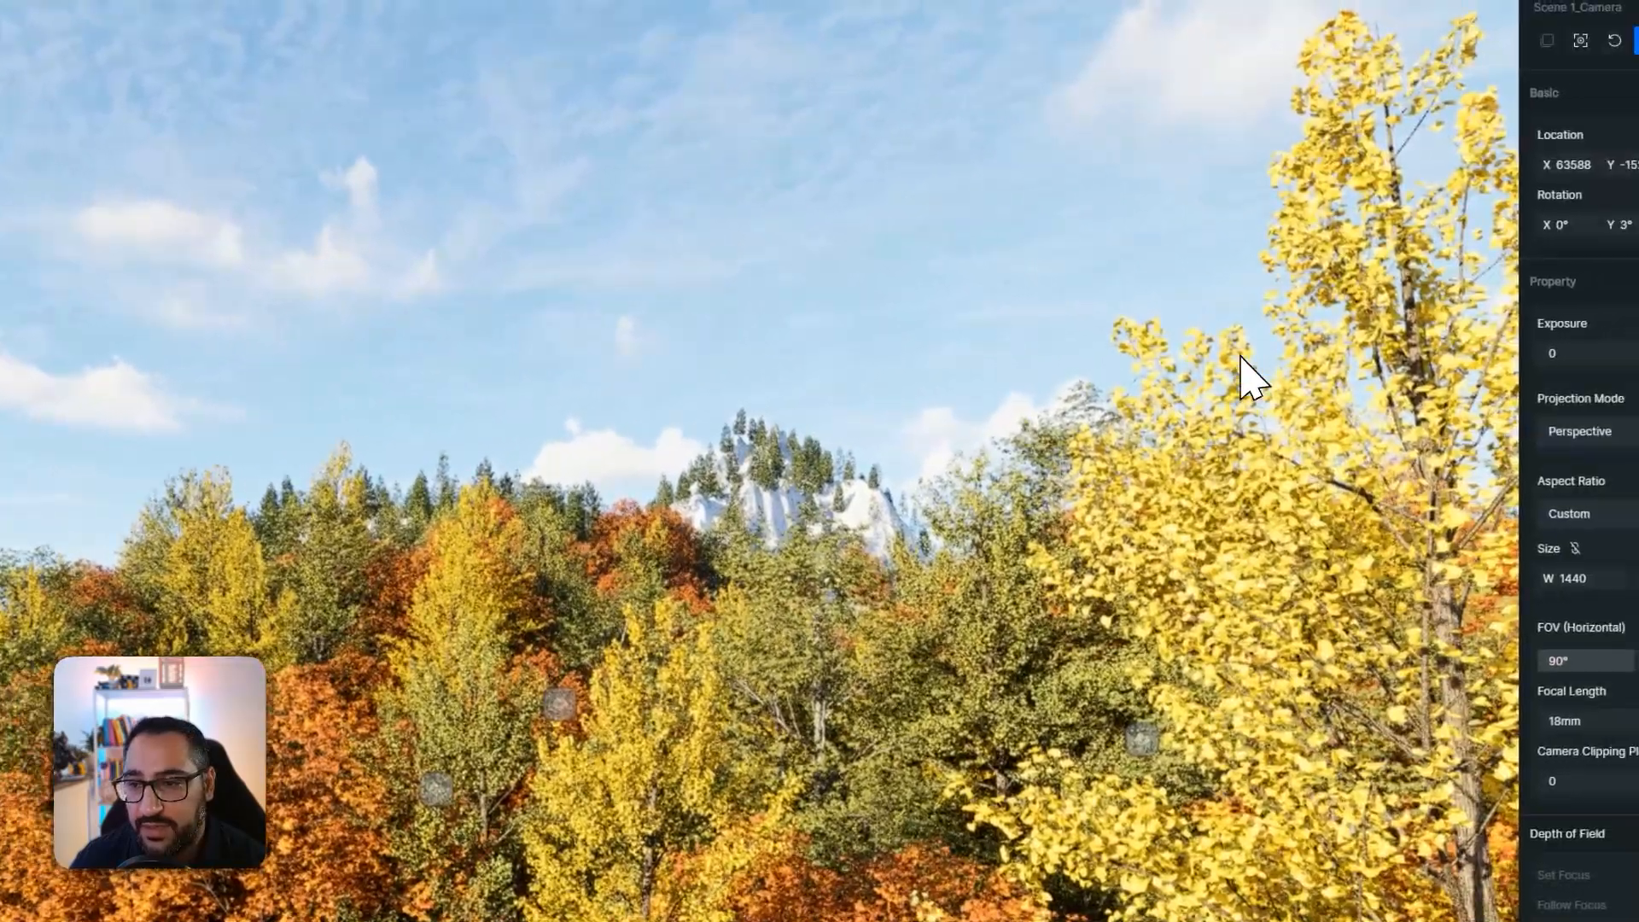
{"action": "left_click", "coordinate": [1587, 431]}
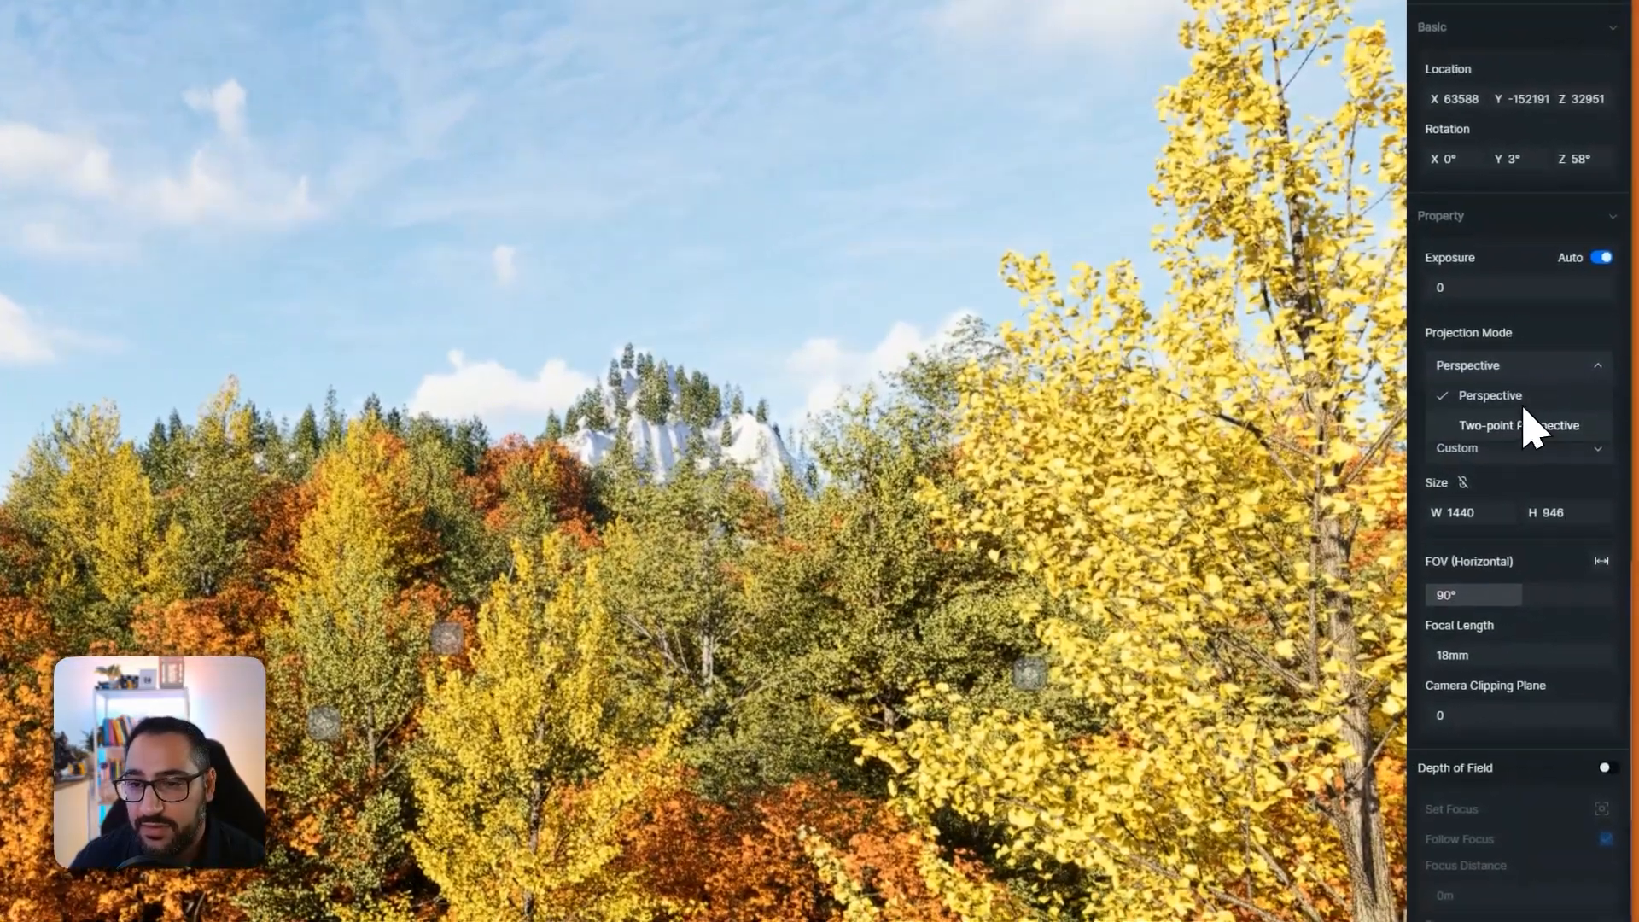
{"action": "left_click", "coordinate": [1523, 425]}
{"action": "left_click_drag", "start_coordinate": [1458, 654], "coordinate": [1485, 661]}
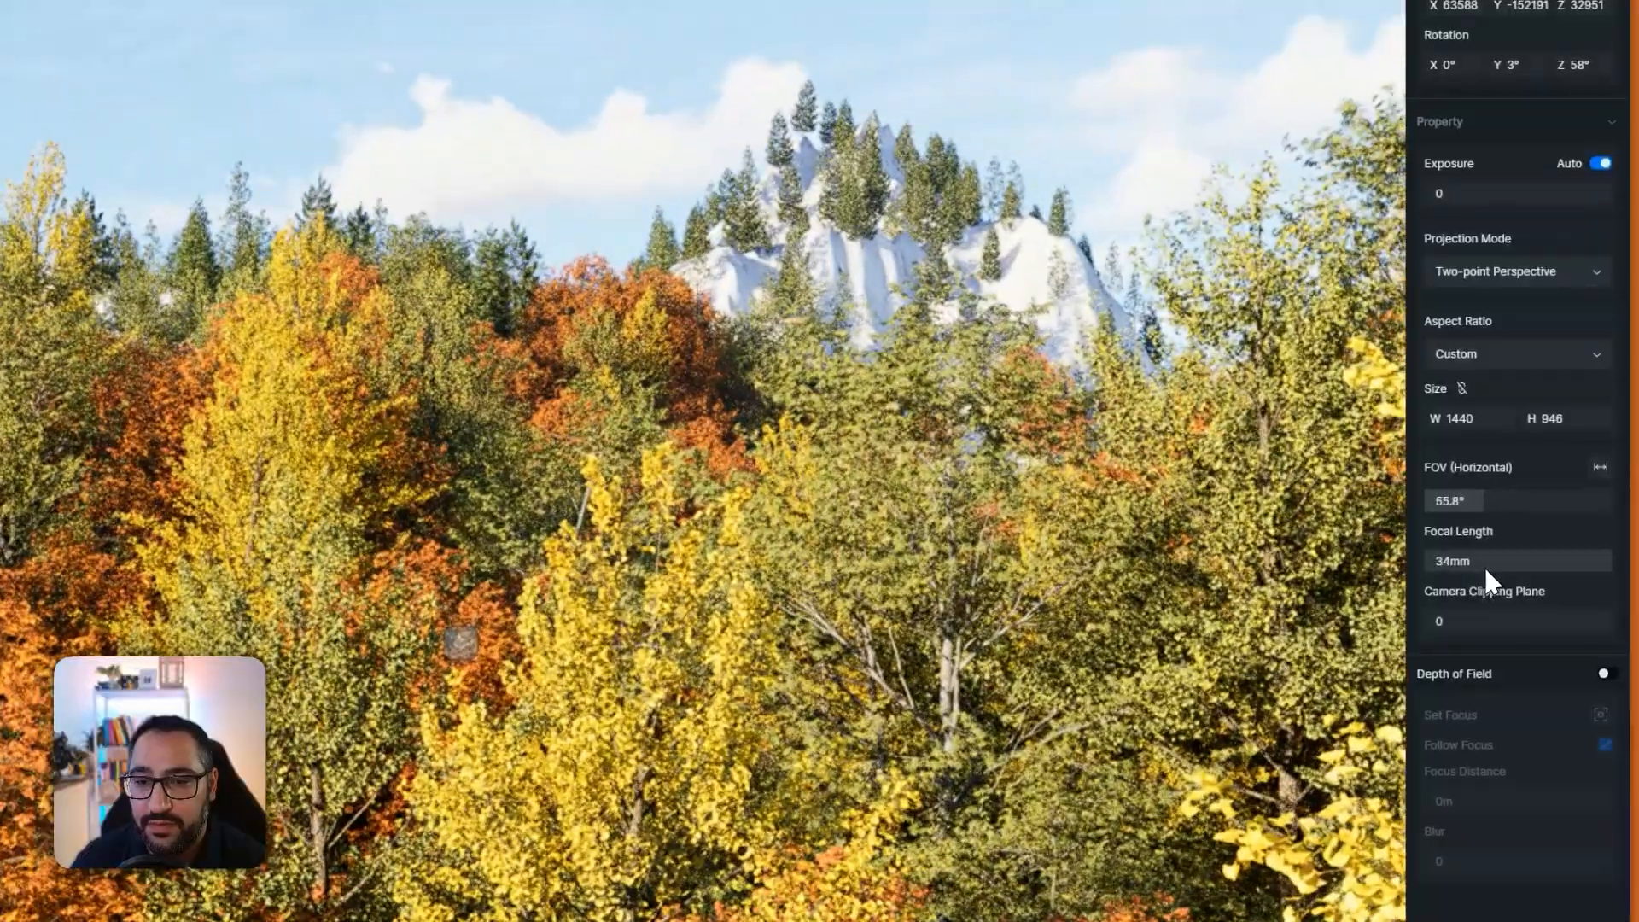
{"action": "left_click_drag", "start_coordinate": [1485, 569], "coordinate": [1475, 567]}
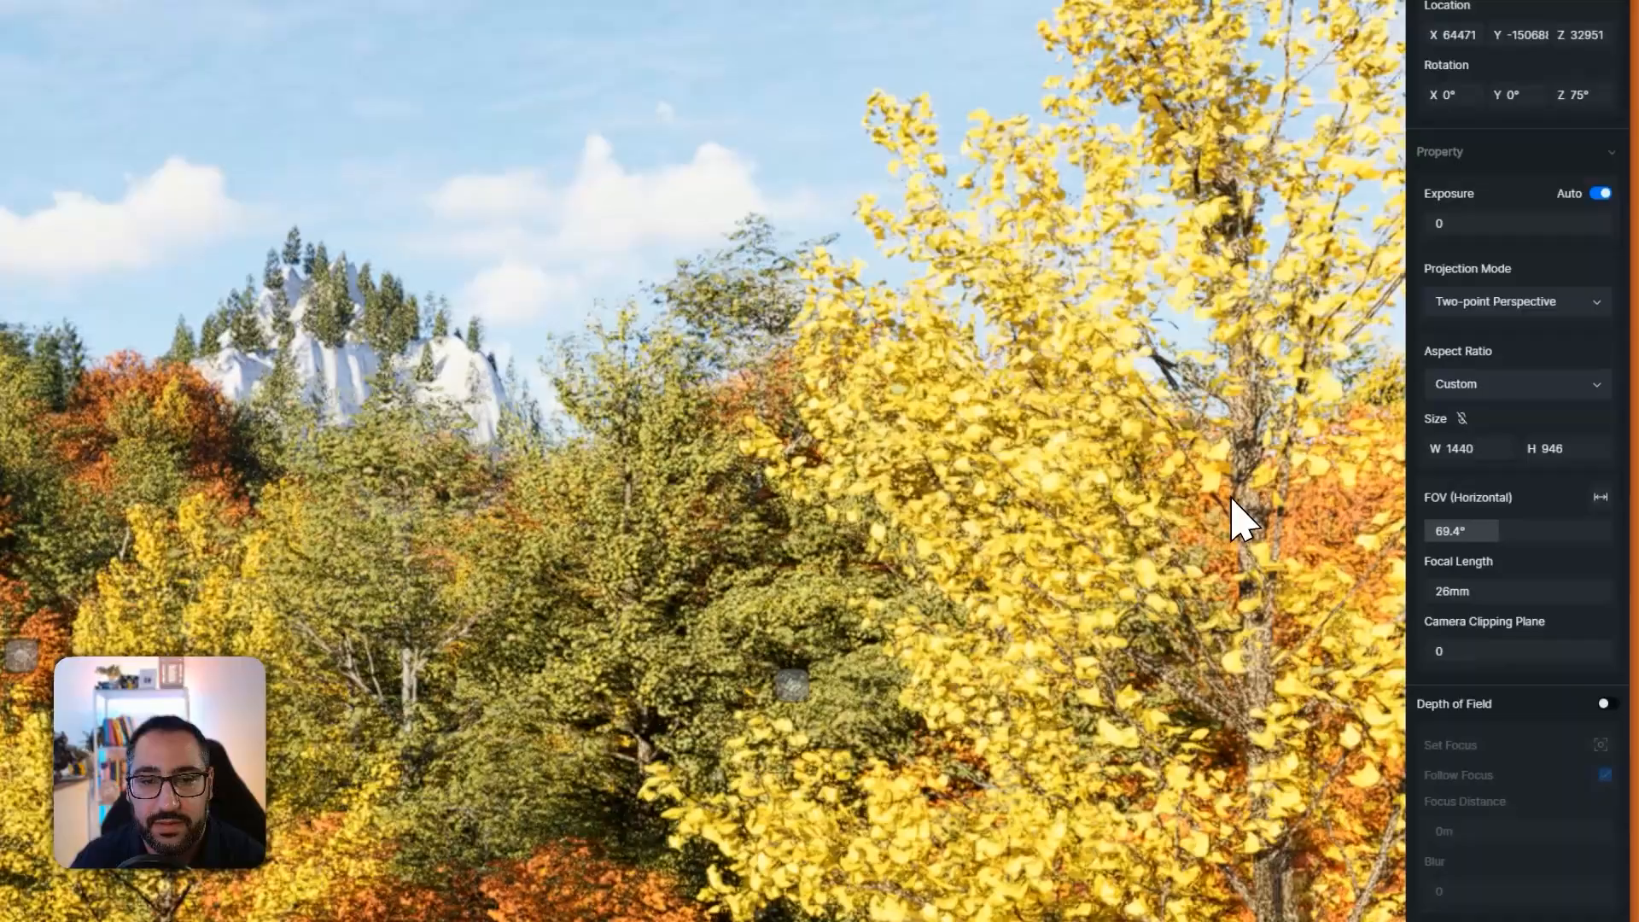
- Reframe Scene 1's camera, enable its depth of field, focus on the distant snowy peak and set the blur to 7.3
{"action": "right_click_drag", "start_coordinate": [1230, 499], "coordinate": [821, 482]}
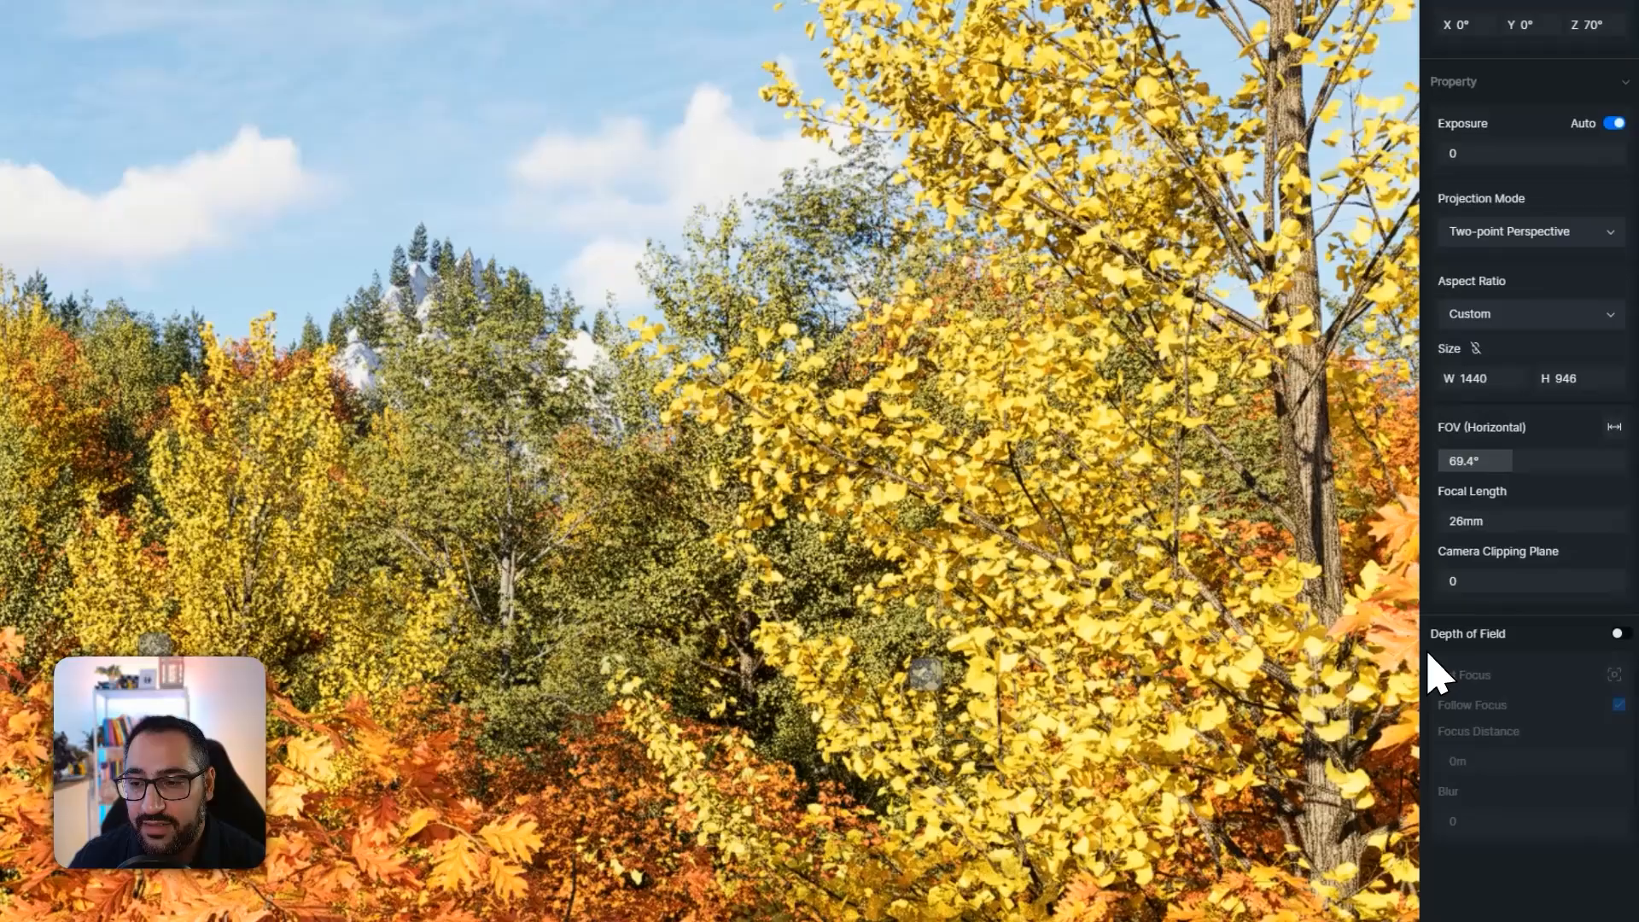
{"action": "left_click", "coordinate": [1609, 644]}
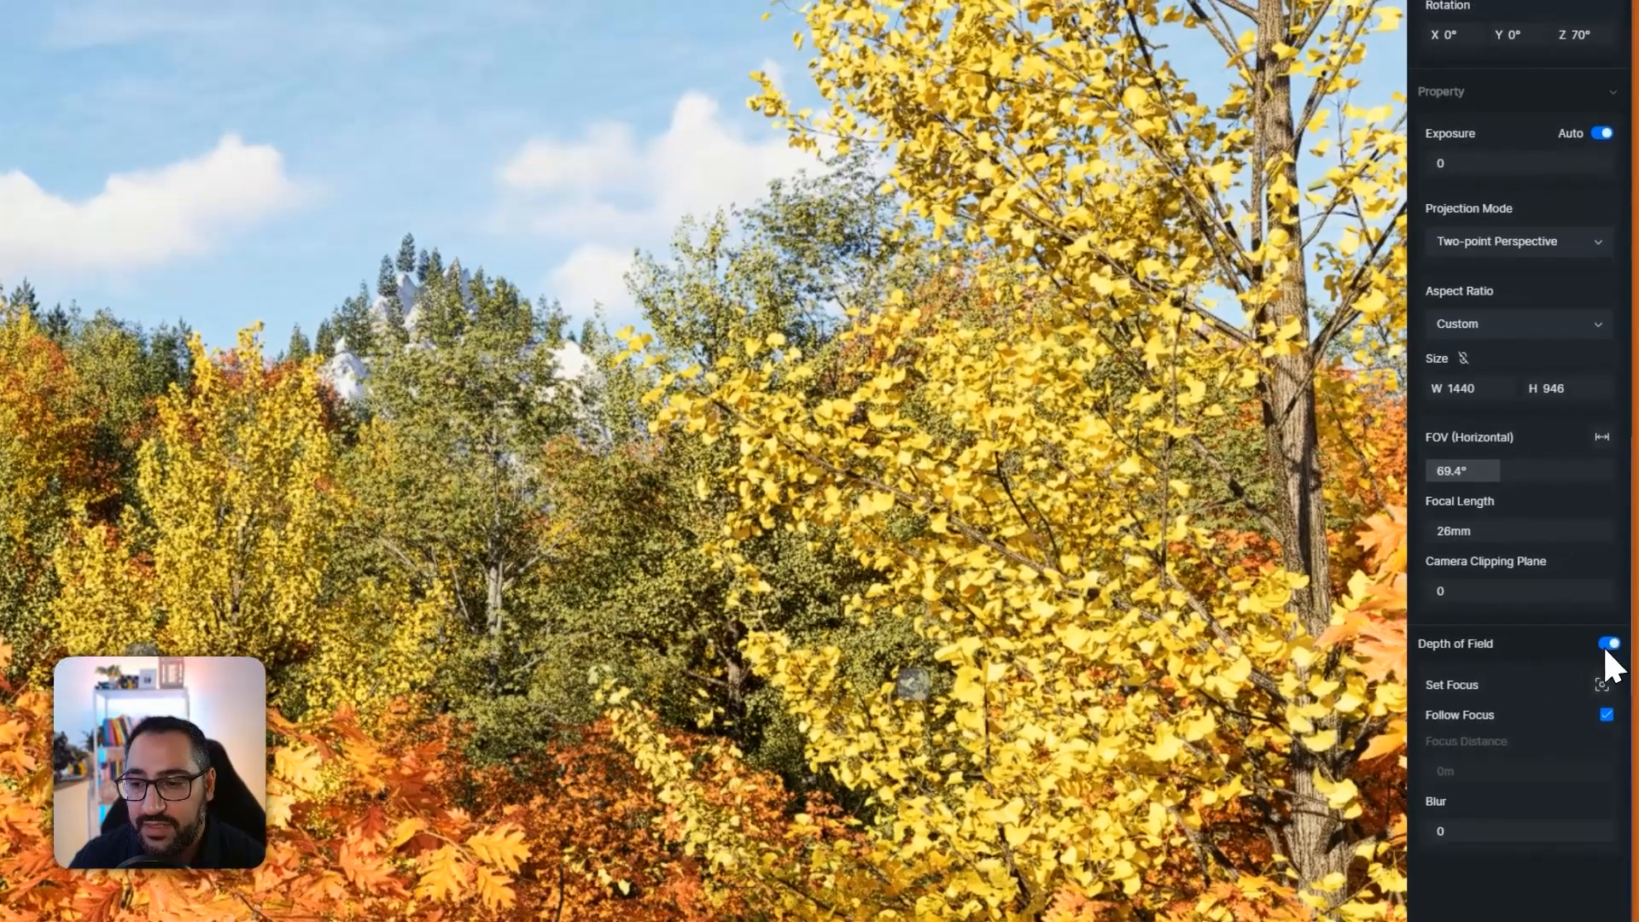
{"action": "left_click", "coordinate": [1601, 685]}
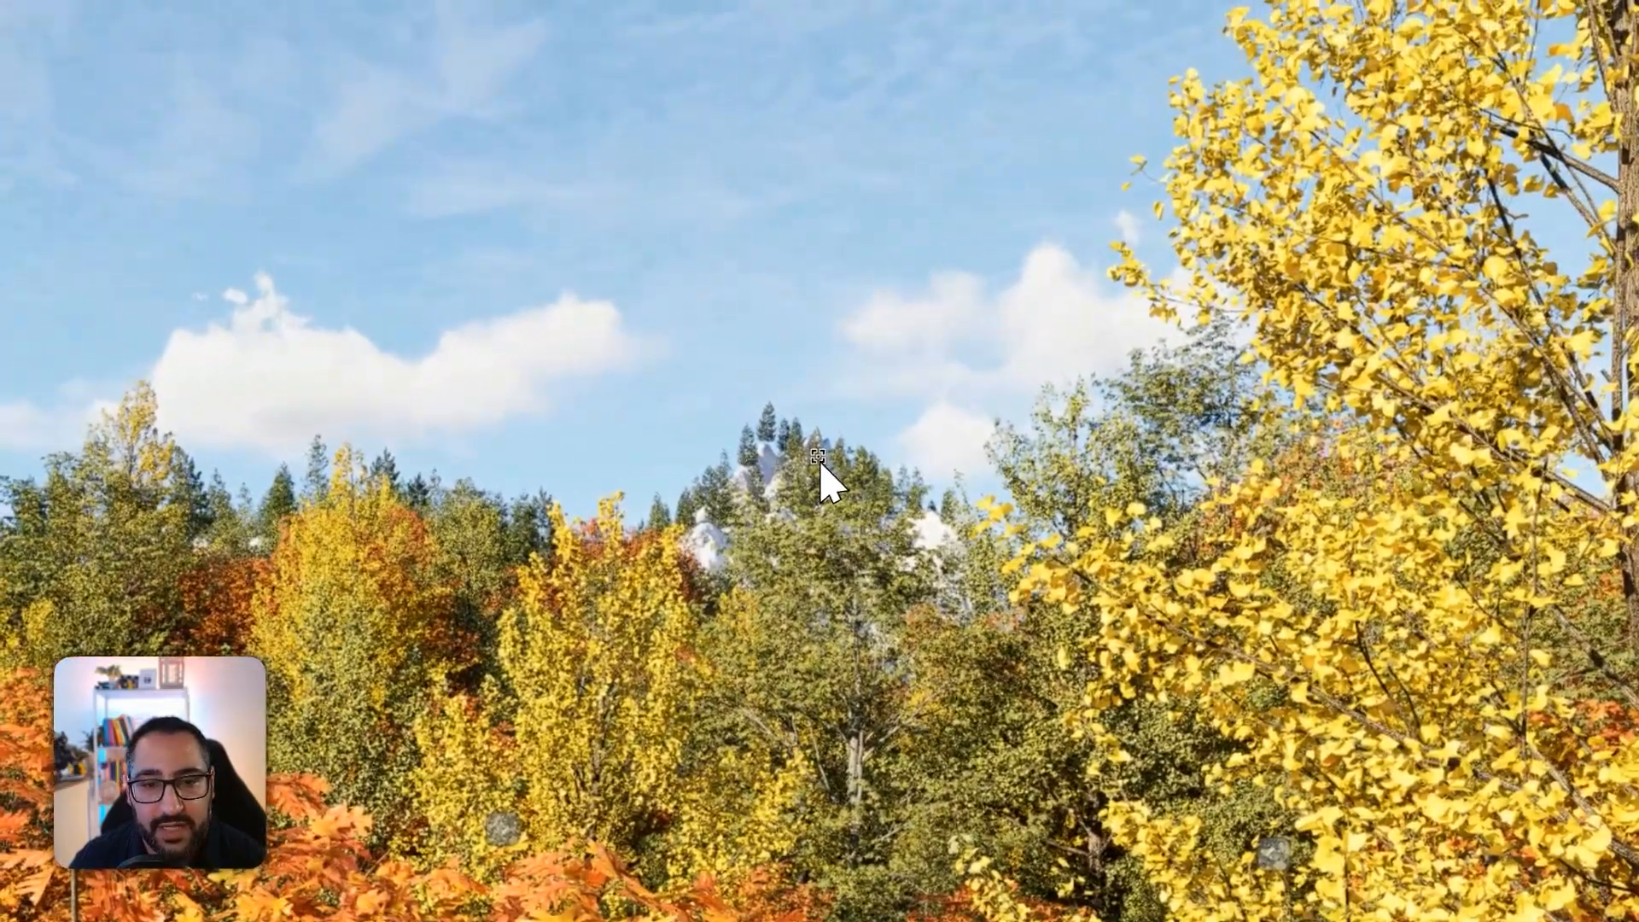
{"action": "left_click", "coordinate": [817, 456]}
{"action": "left_click_drag", "start_coordinate": [1464, 762], "coordinate": [1578, 762]}
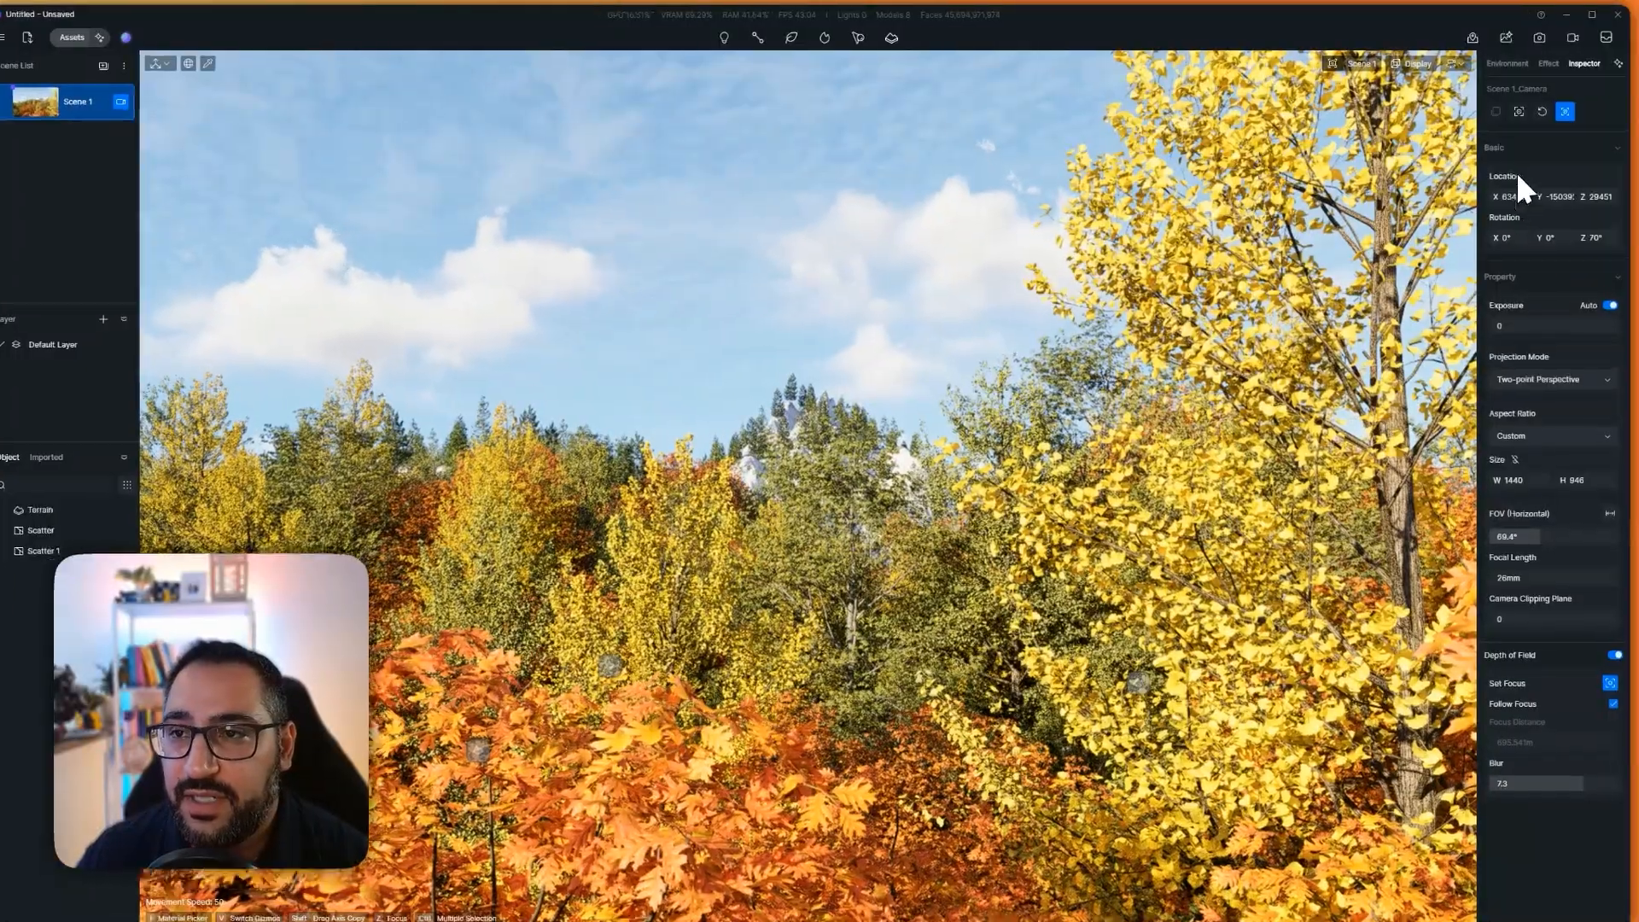
- Set the environment's cloud thickness to 0.91
{"action": "left_click", "coordinate": [1508, 63]}
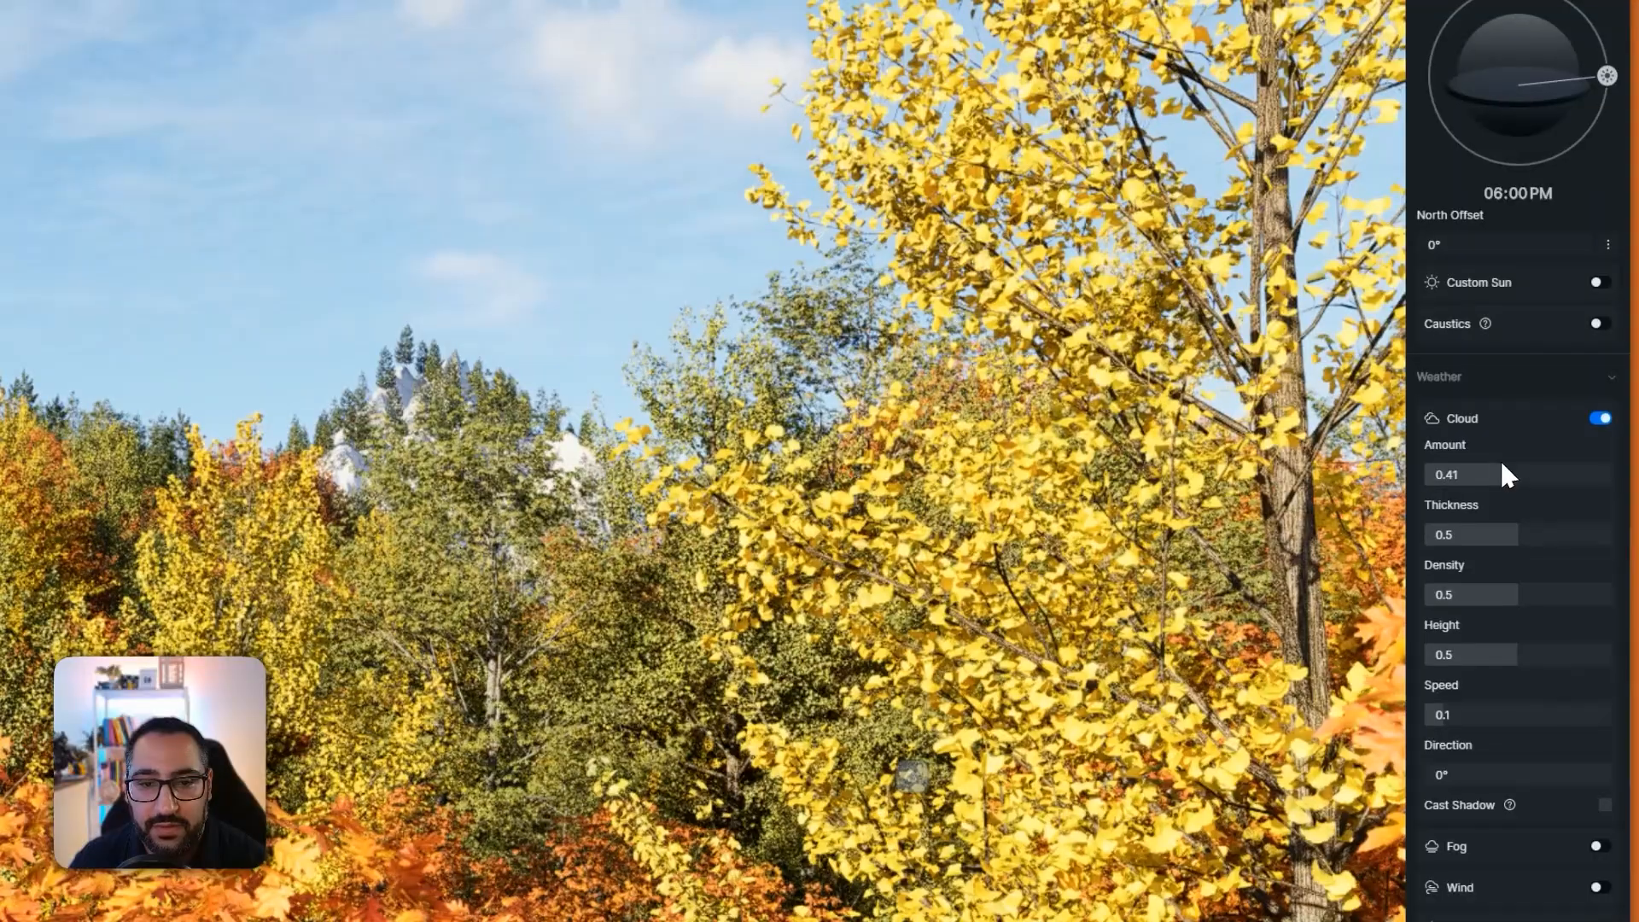
{"action": "left_click", "coordinate": [1500, 591]}
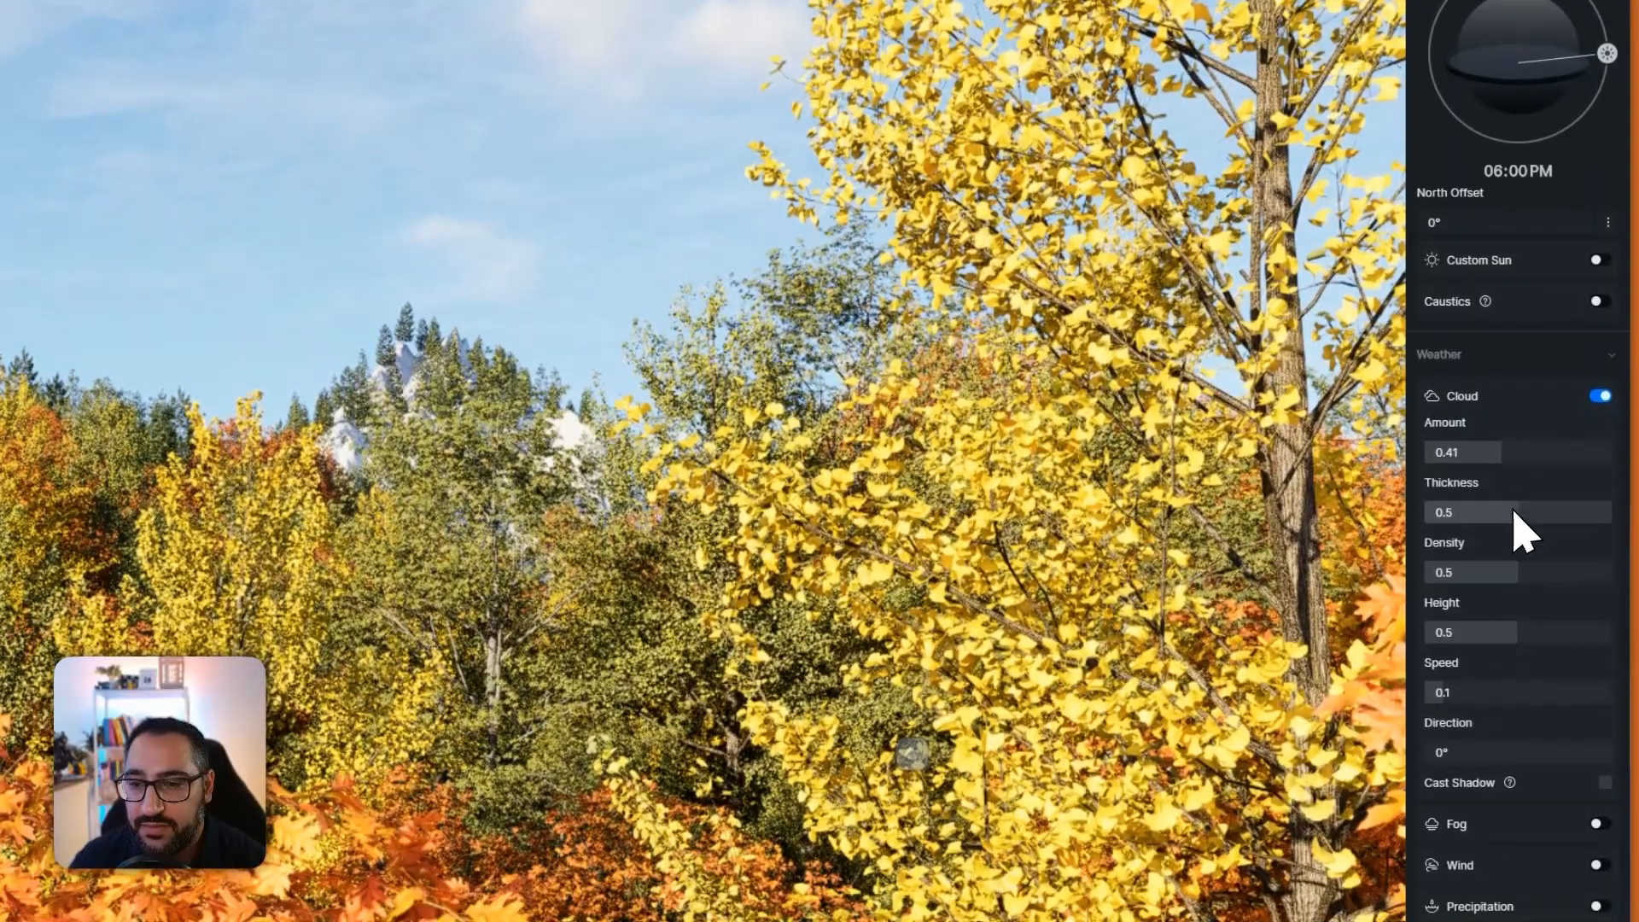
{"action": "left_click_drag", "start_coordinate": [1513, 513], "coordinate": [1593, 516]}
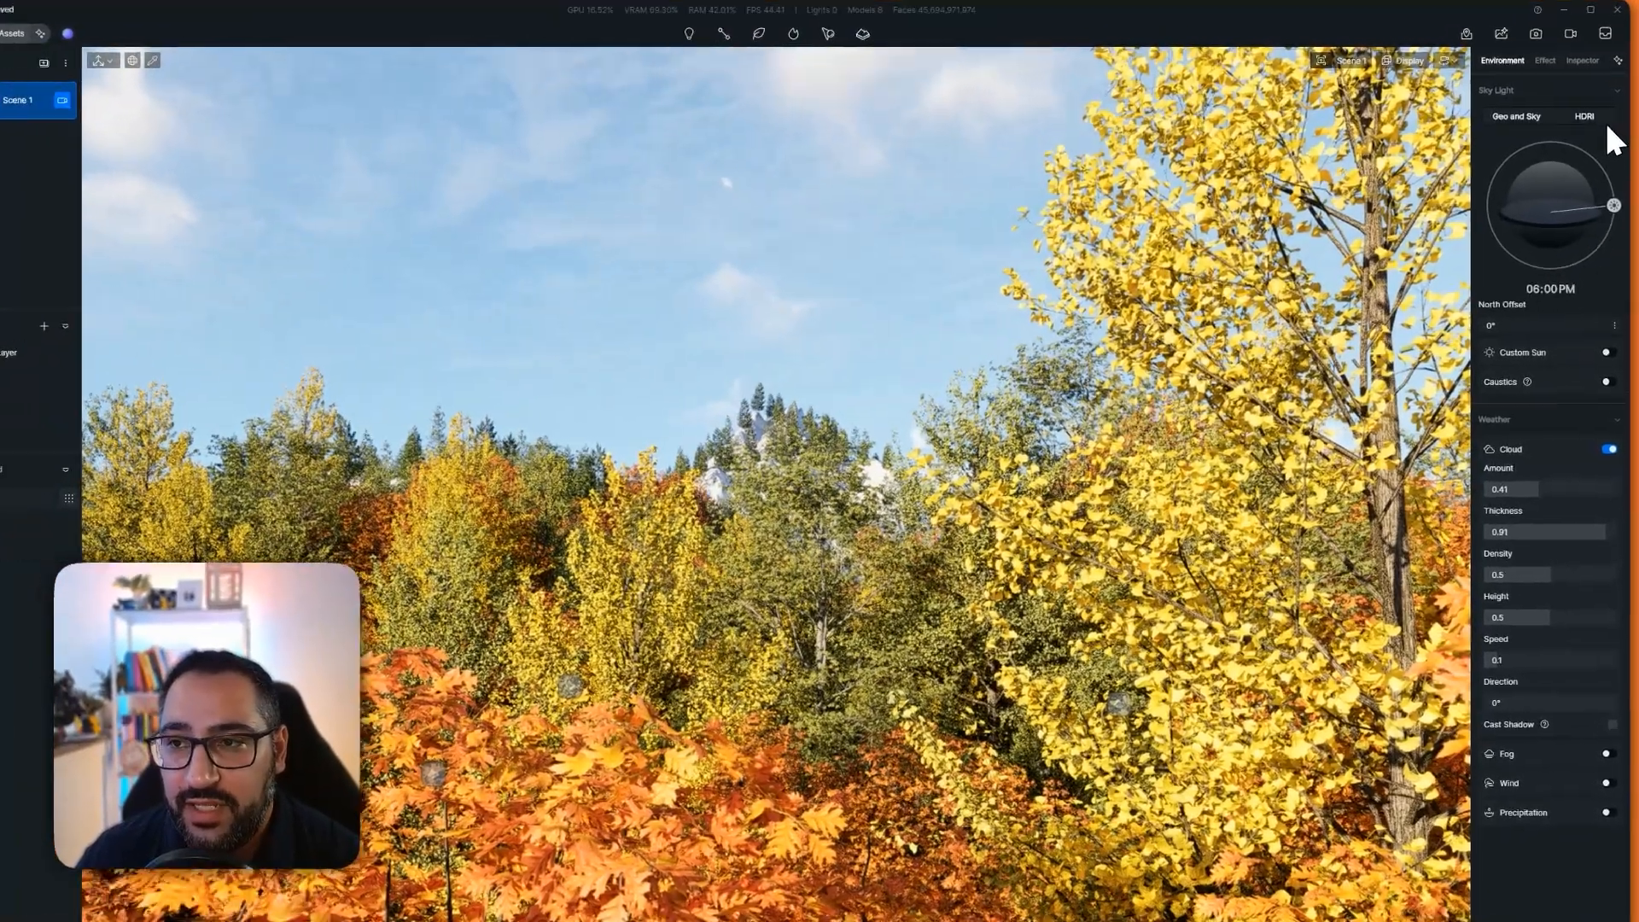
- Switch the sky light to HDRI with the Cloudy 02 sky, setting its light to 0.31 and rotation to 125°
{"action": "left_click", "coordinate": [1587, 116]}
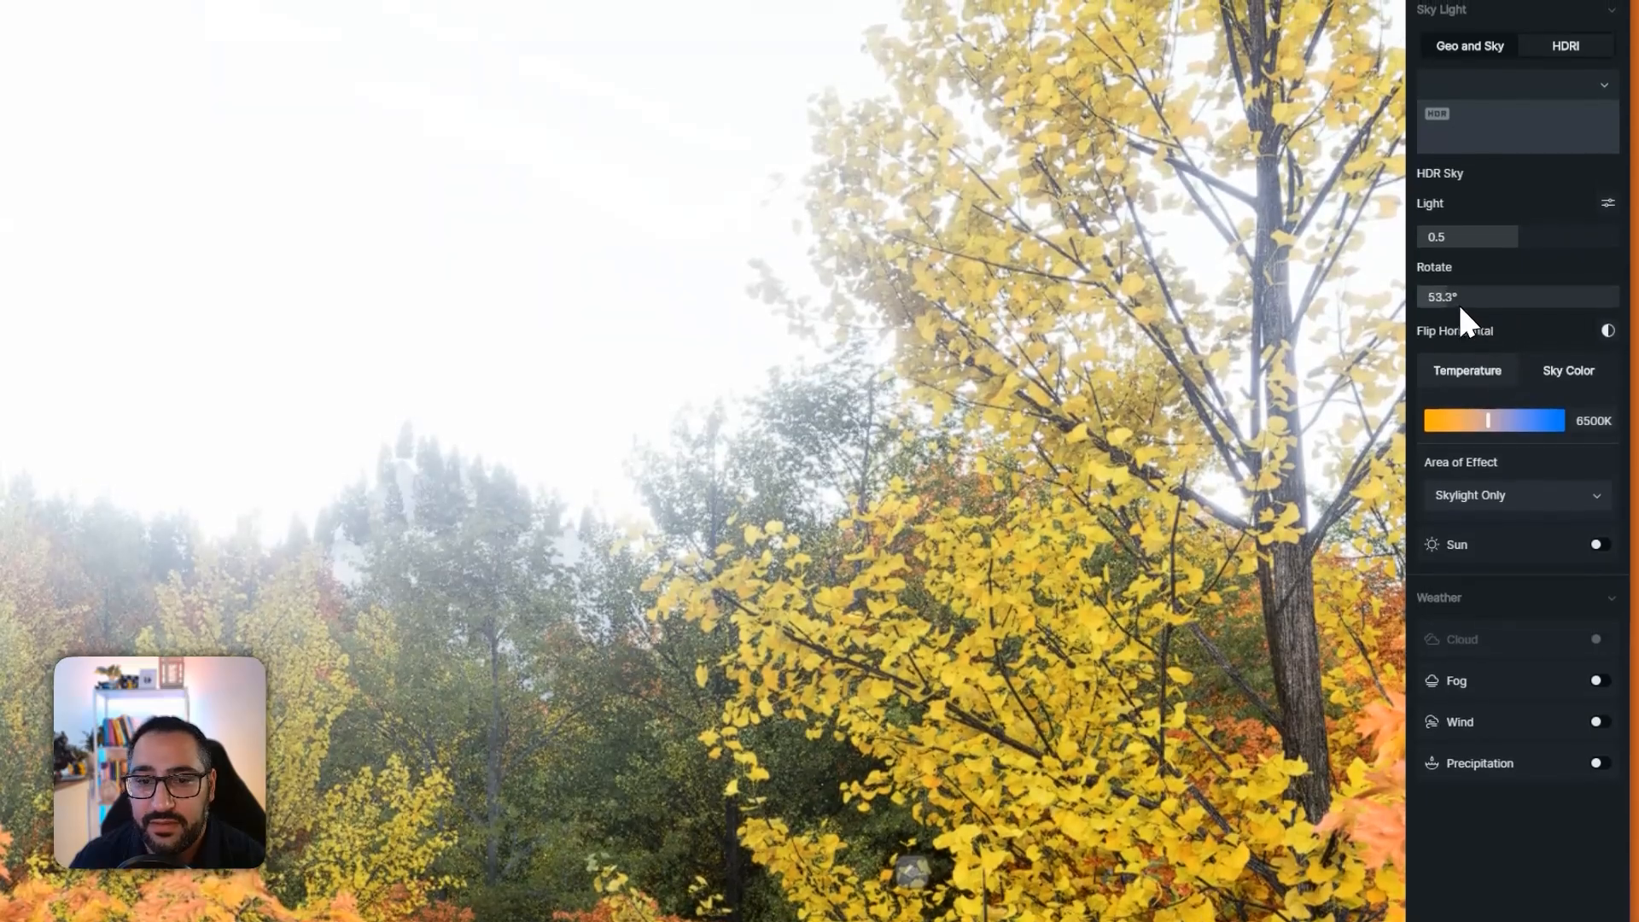
{"action": "left_click_drag", "start_coordinate": [1540, 297], "coordinate": [1480, 292]}
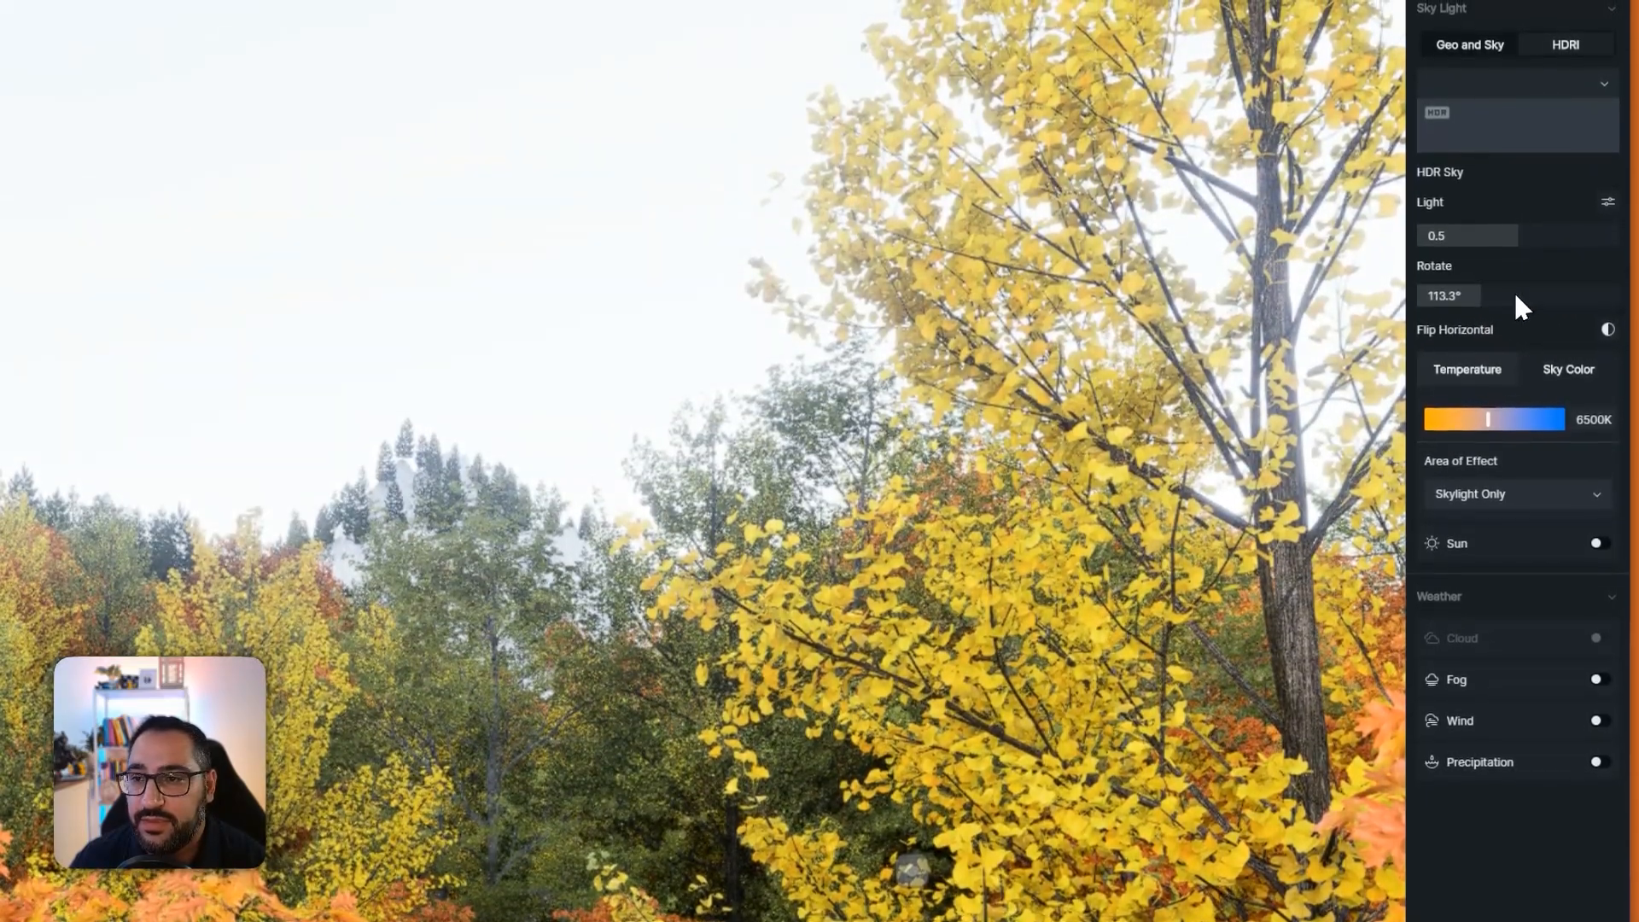
{"action": "left_click", "coordinate": [1488, 232]}
{"action": "left_click", "coordinate": [1509, 145]}
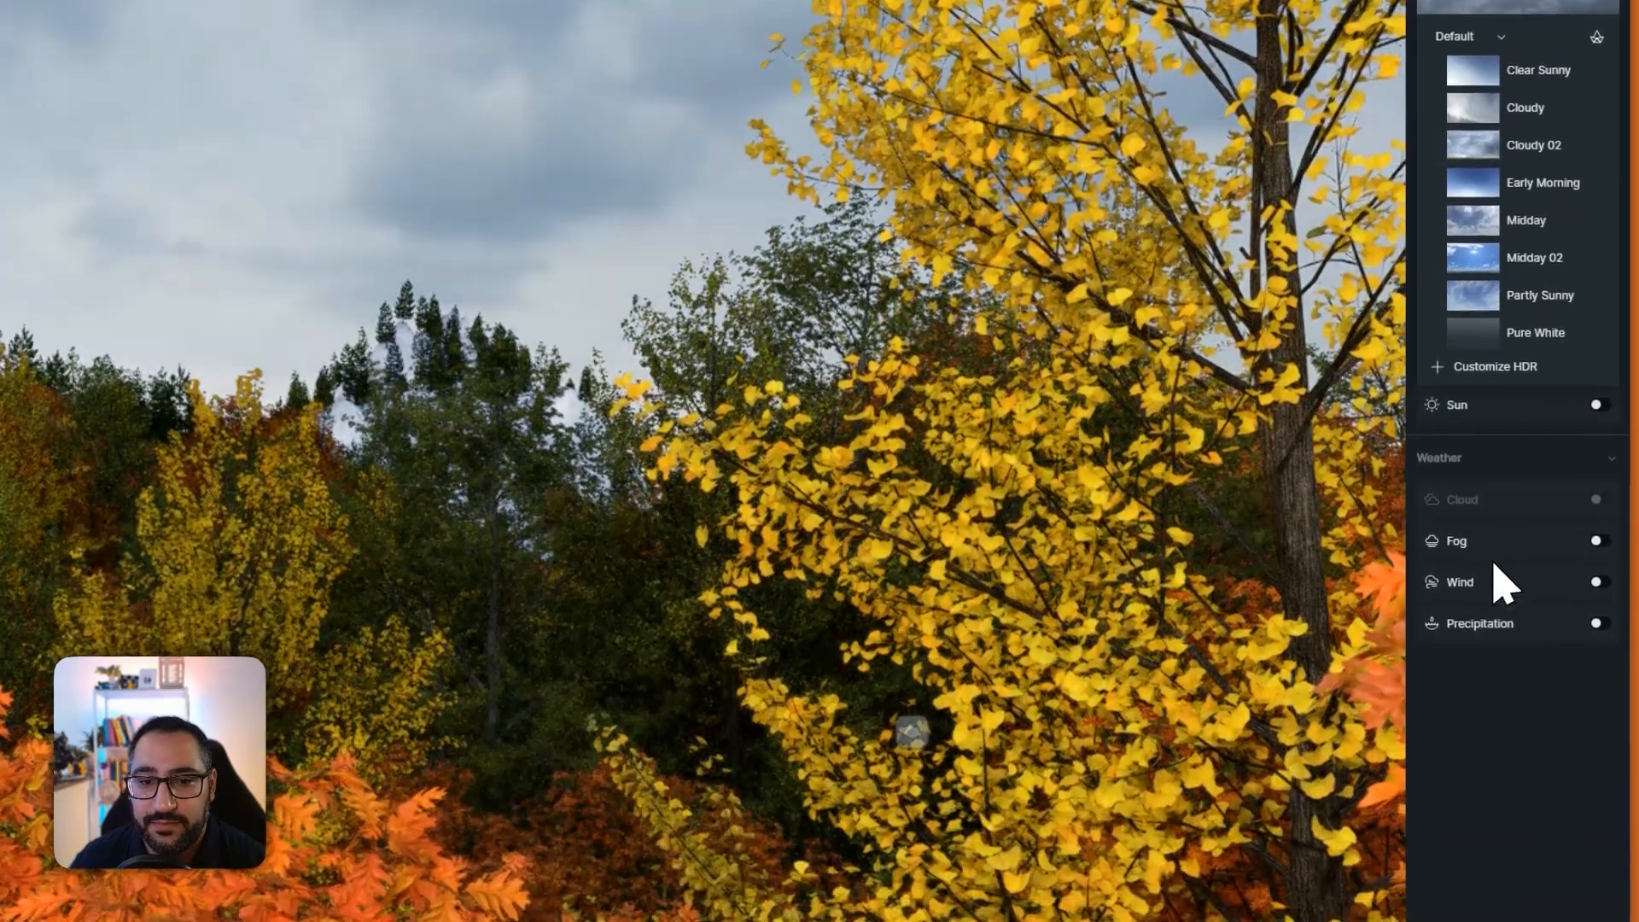
{"action": "left_click", "coordinate": [1467, 826]}
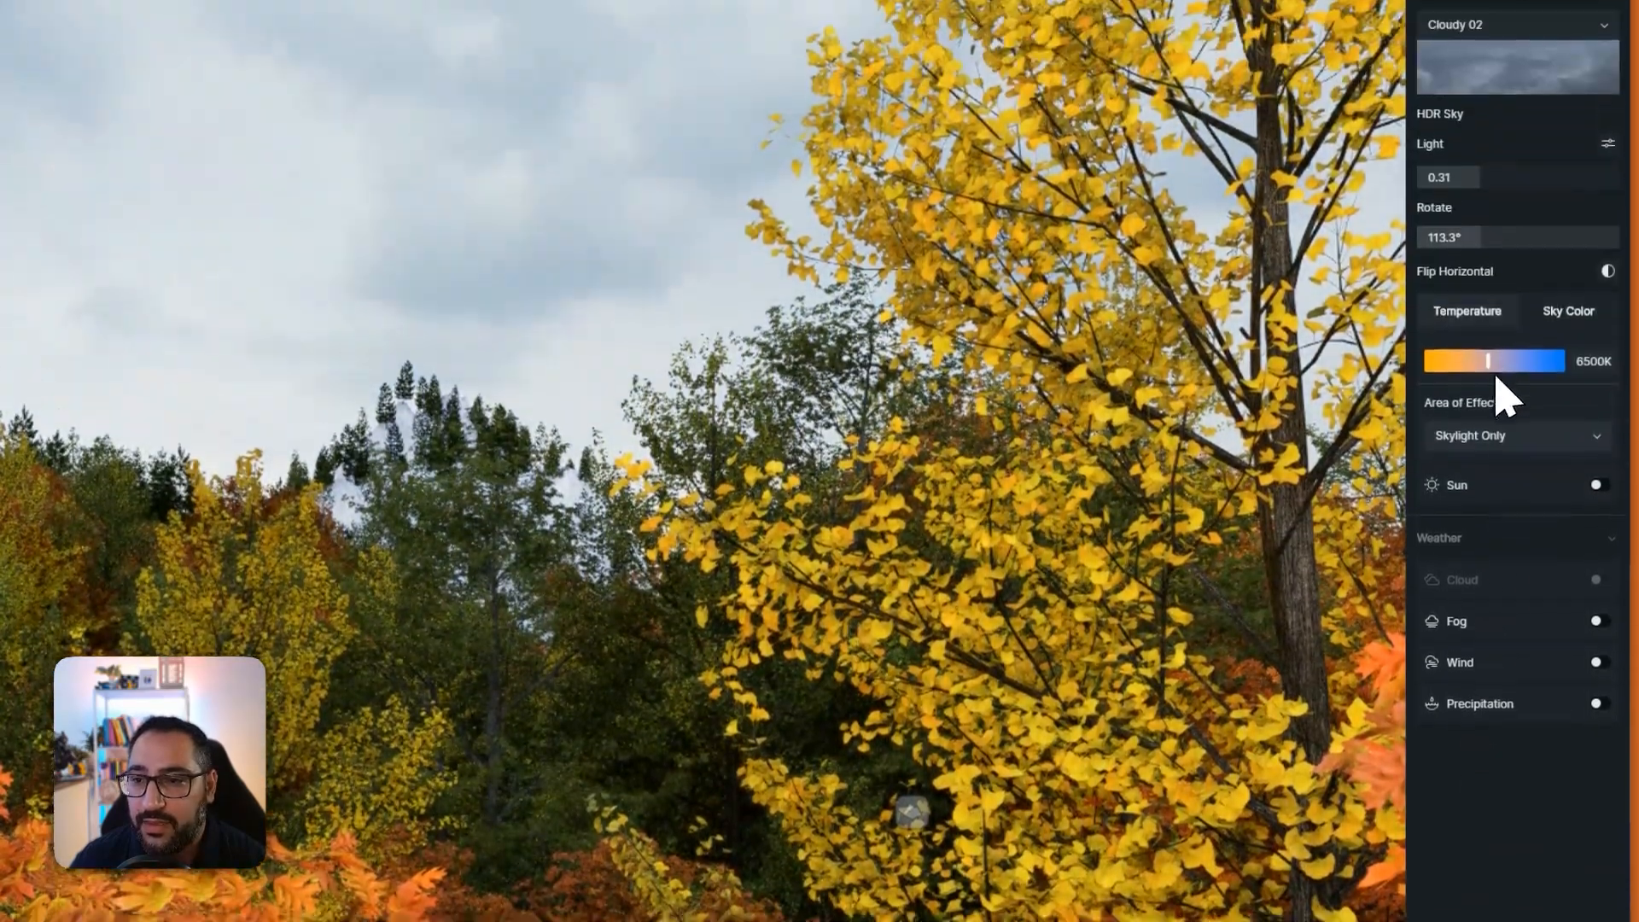
{"action": "mouse_move", "coordinate": [1502, 241]}
{"action": "left_mouse_down"}
{"action": "mouse_move", "coordinate": [1602, 243]}
{"action": "mouse_move", "coordinate": [1510, 242]}
{"action": "left_mouse_up"}
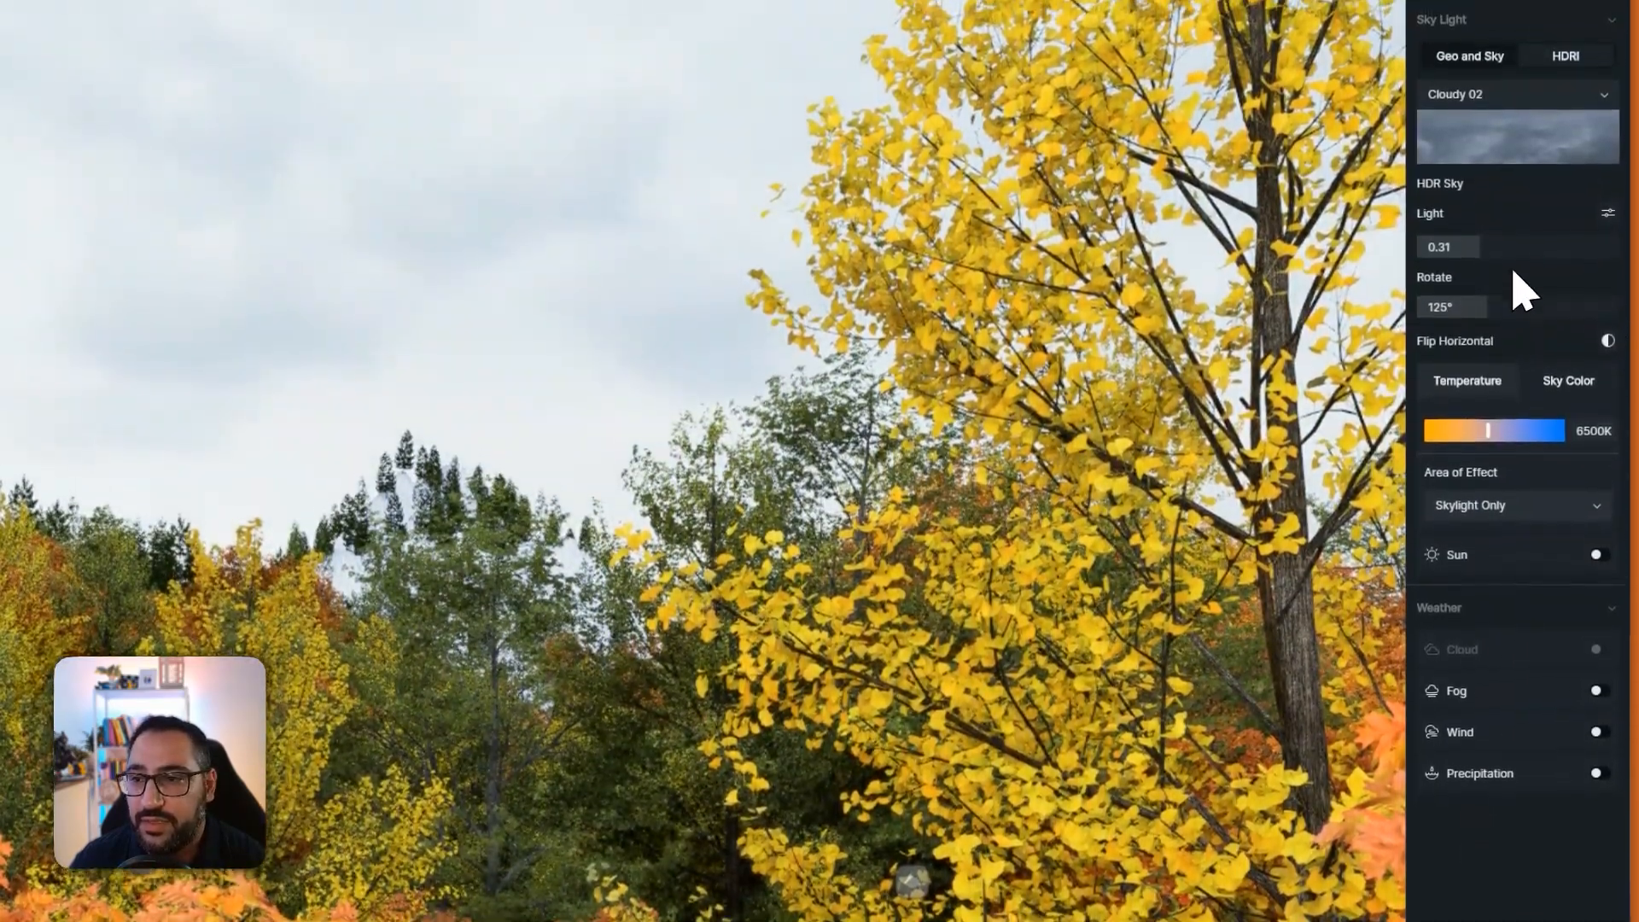
- Change the HDRI sky to Partly Sunny, rotate it to 10° and set its light to 0.39
{"action": "left_click", "coordinate": [1517, 137]}
{"action": "scroll", "coordinate": [1527, 290], "scroll_direction": "down", "scroll_amount": 5}
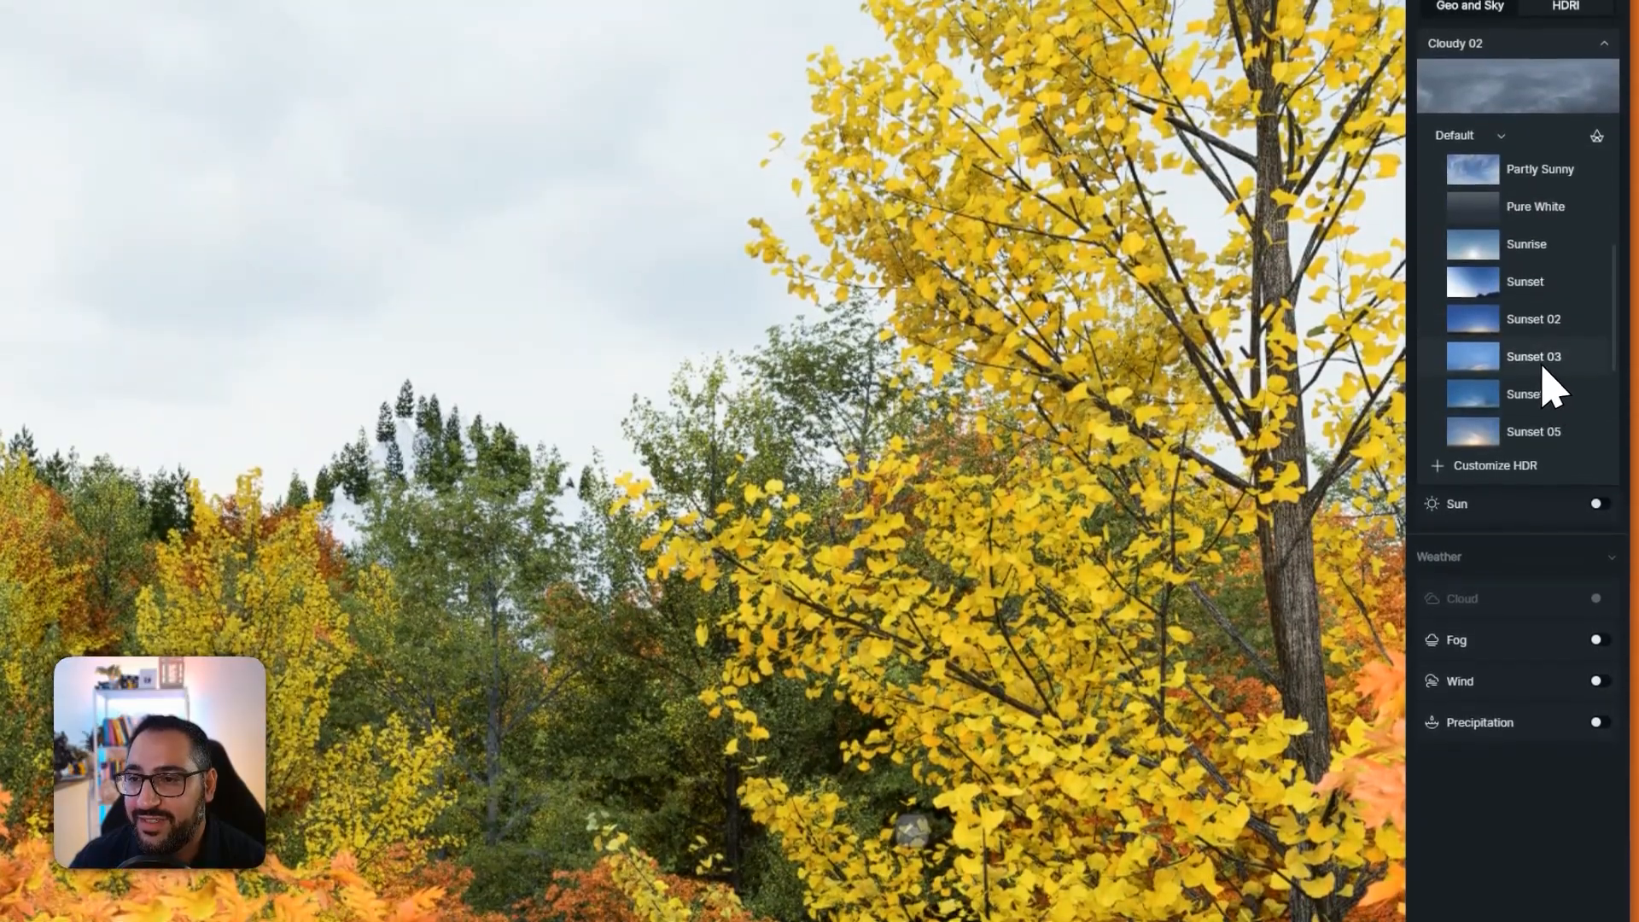
{"action": "left_click", "coordinate": [1536, 223]}
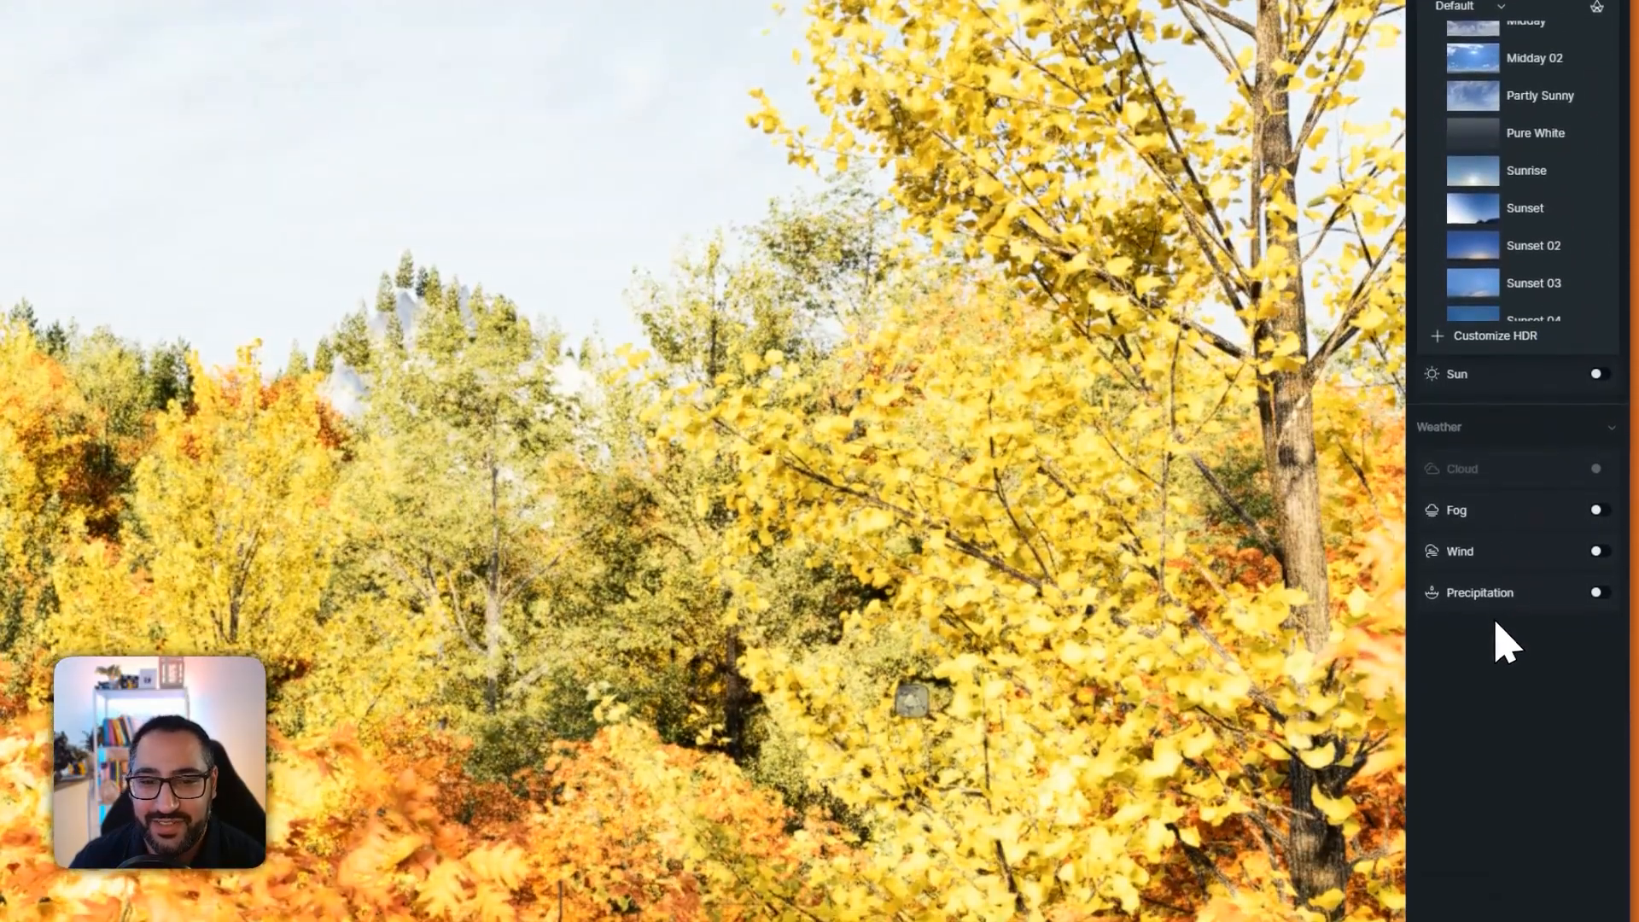
{"action": "left_click", "coordinate": [1506, 845]}
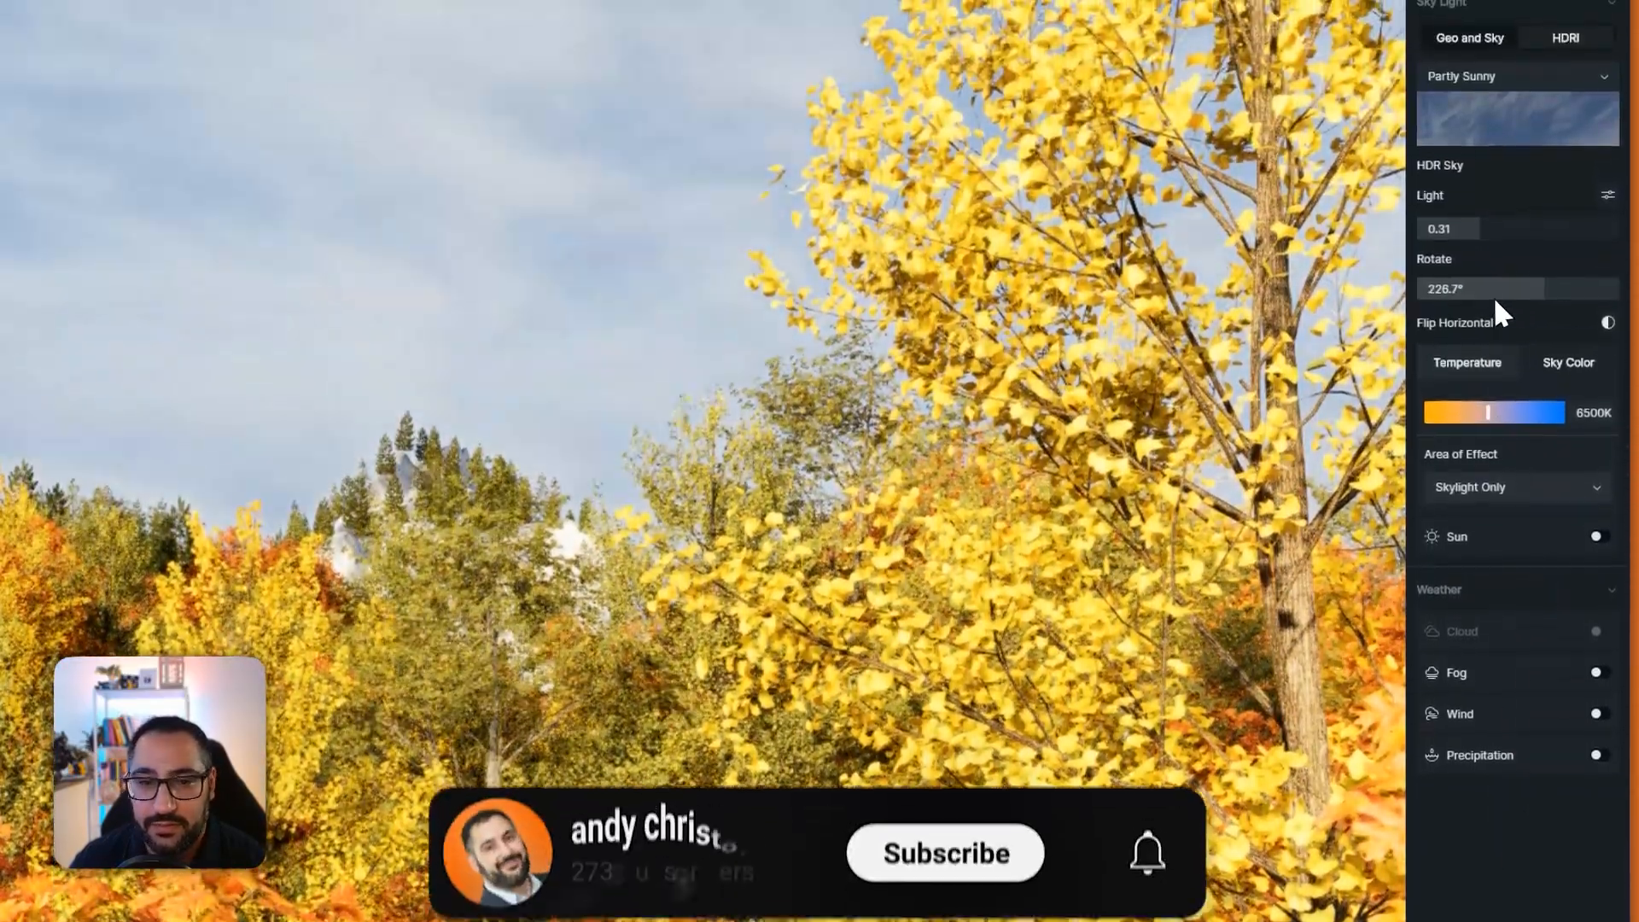
{"action": "left_click_drag", "start_coordinate": [1492, 91], "coordinate": [1578, 90]}
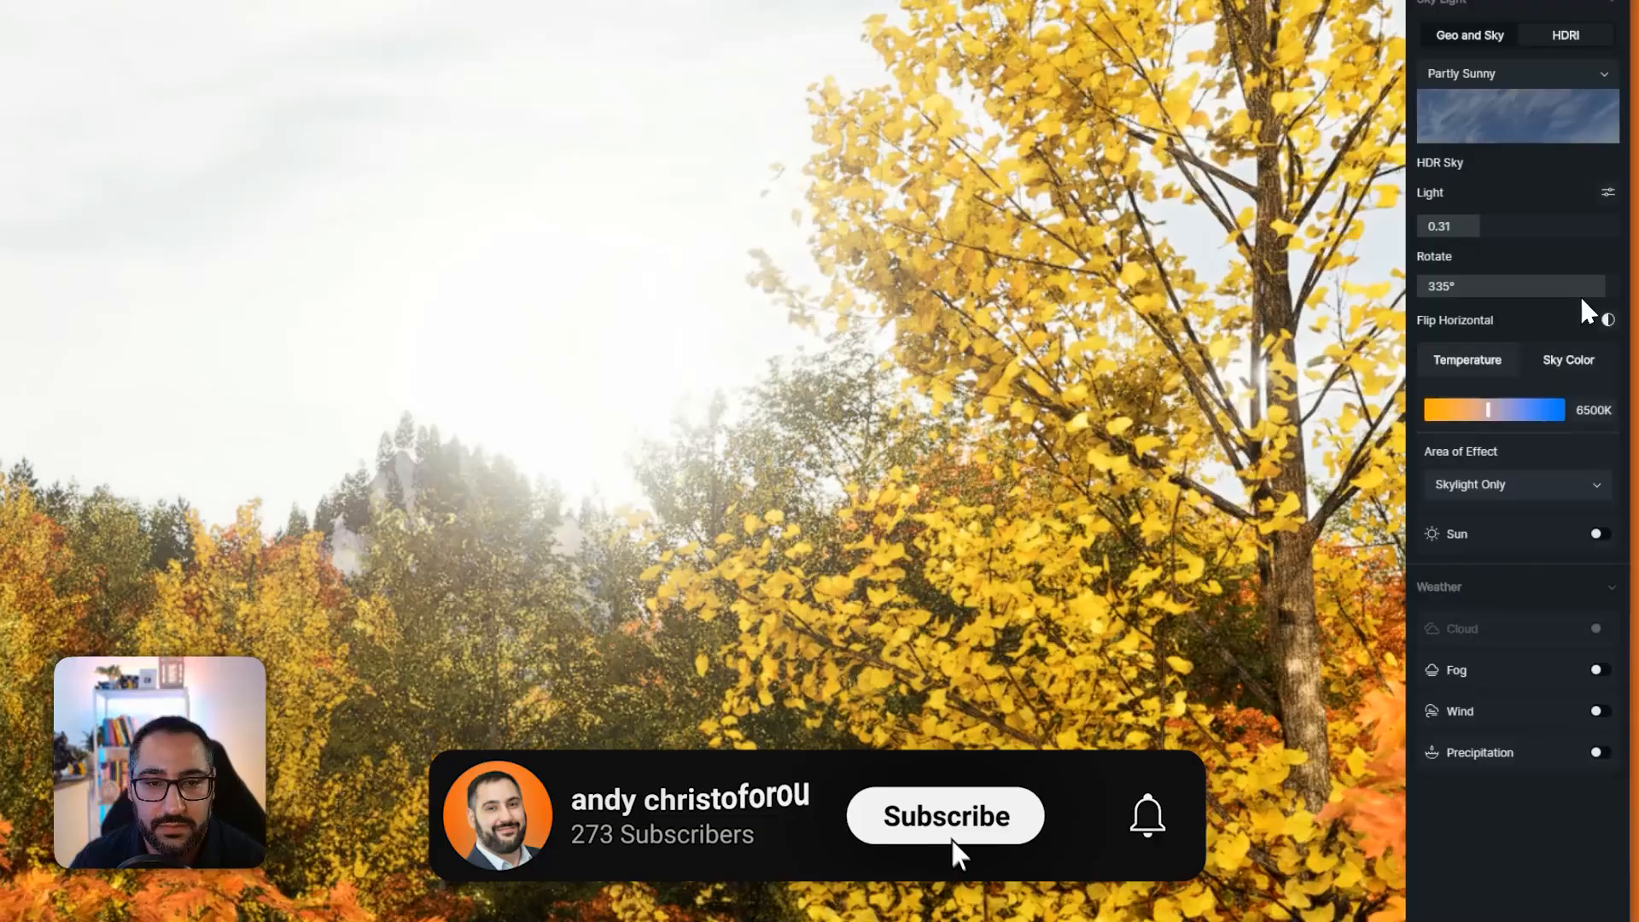
{"action": "left_click_drag", "start_coordinate": [1577, 298], "coordinate": [1420, 309]}
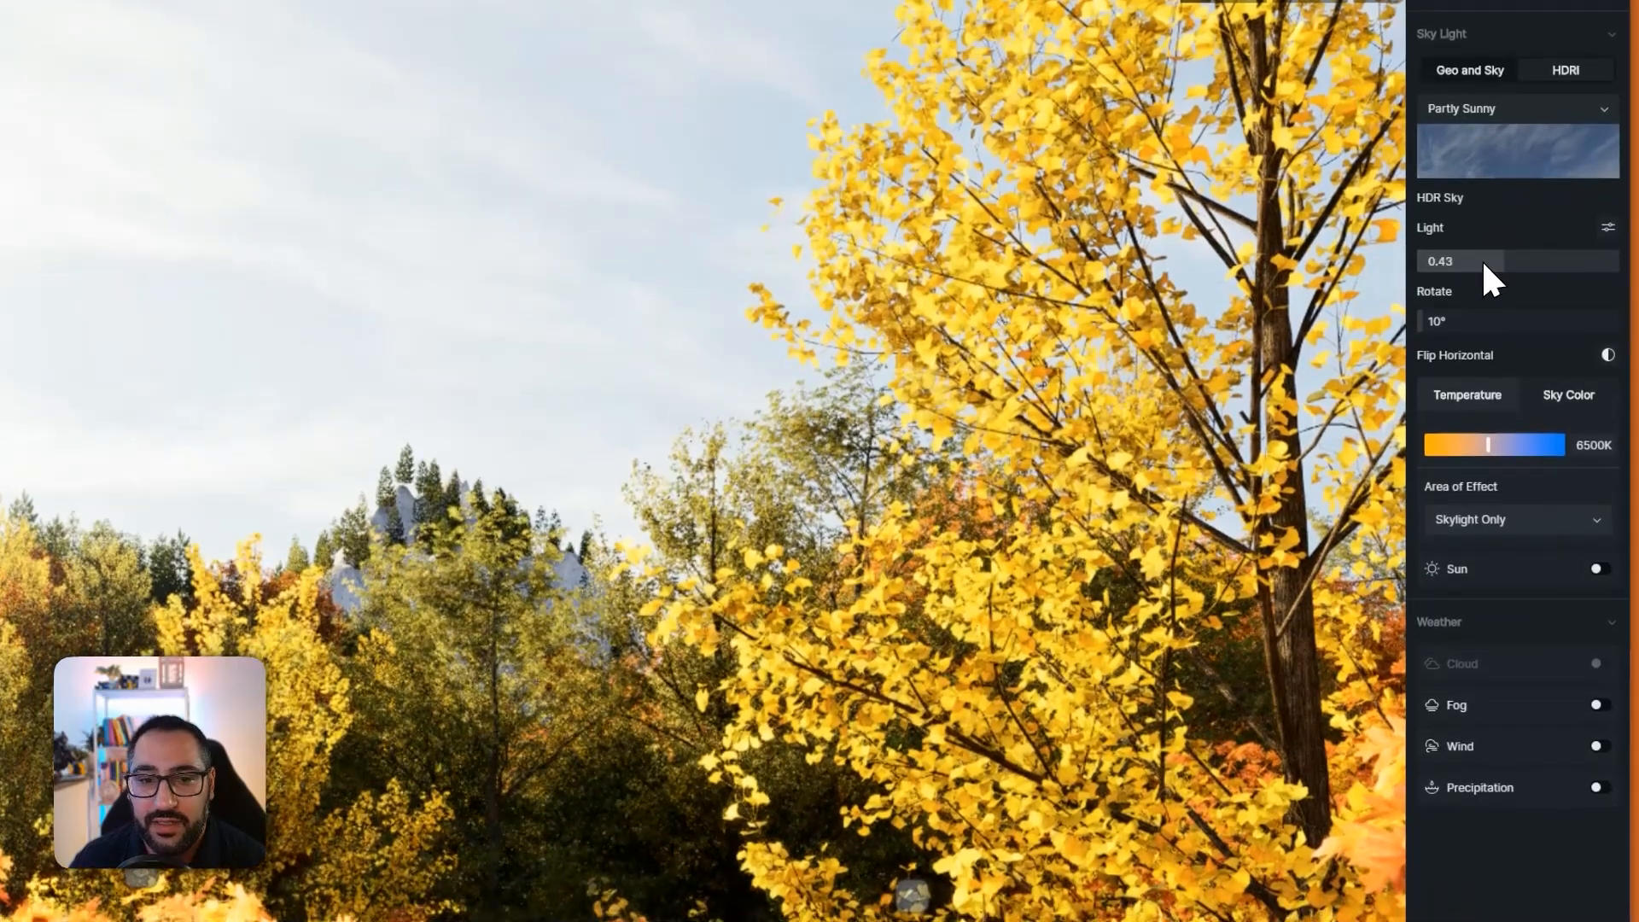
{"action": "left_click_drag", "start_coordinate": [1481, 287], "coordinate": [1495, 250]}
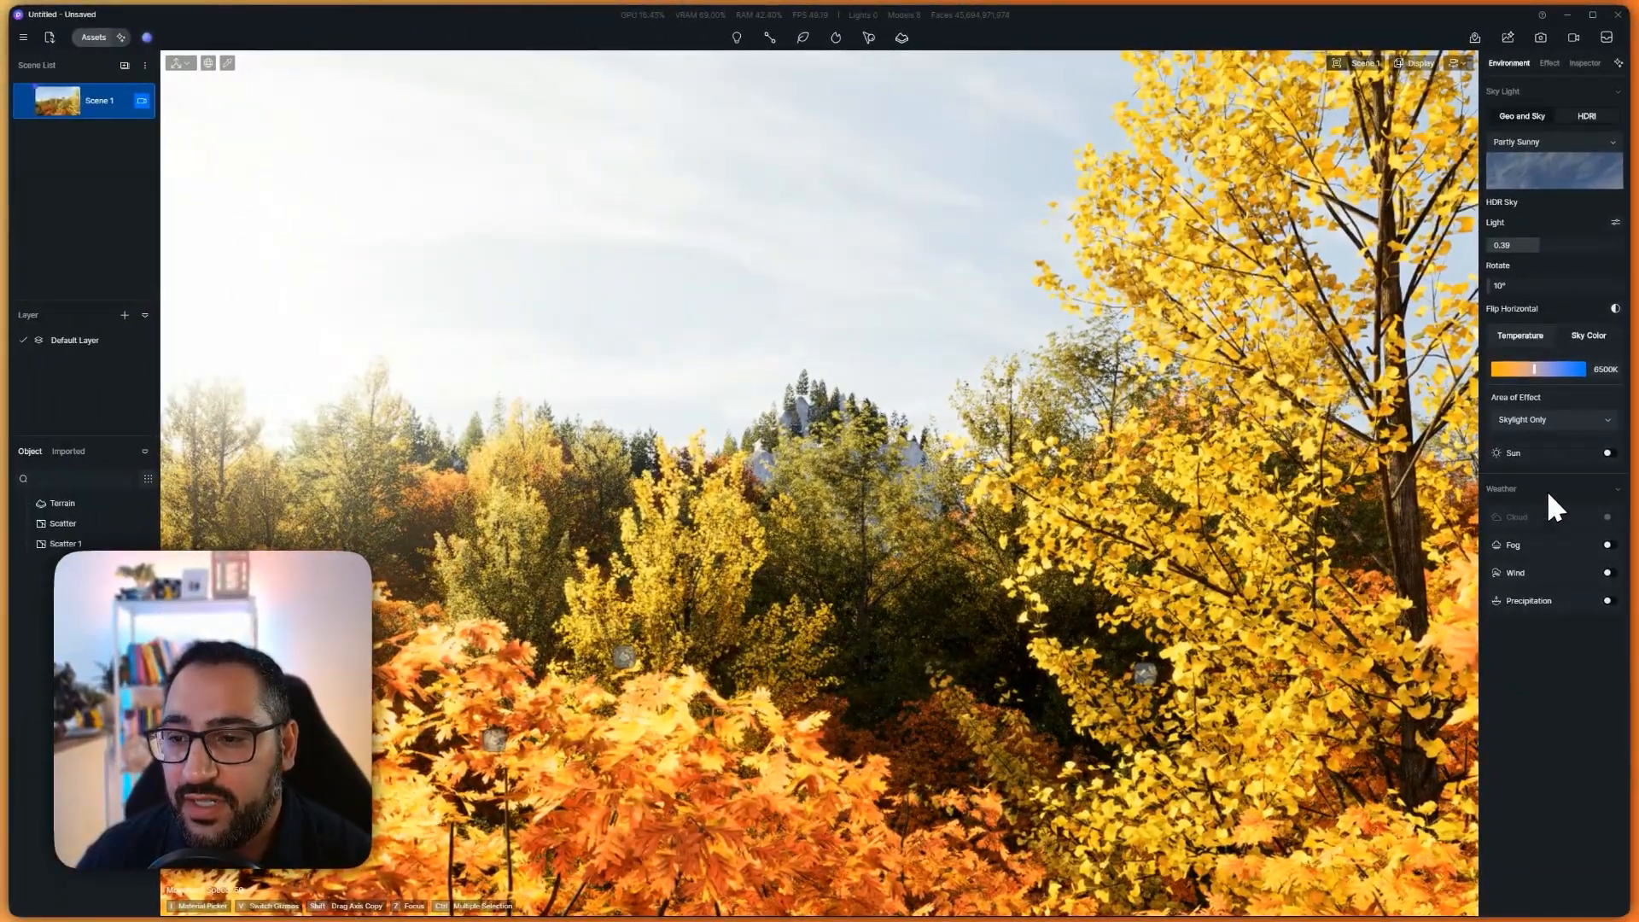
- Enable fog with an intensity of 1.24 and a height of 0.63
{"action": "left_click", "coordinate": [1607, 544]}
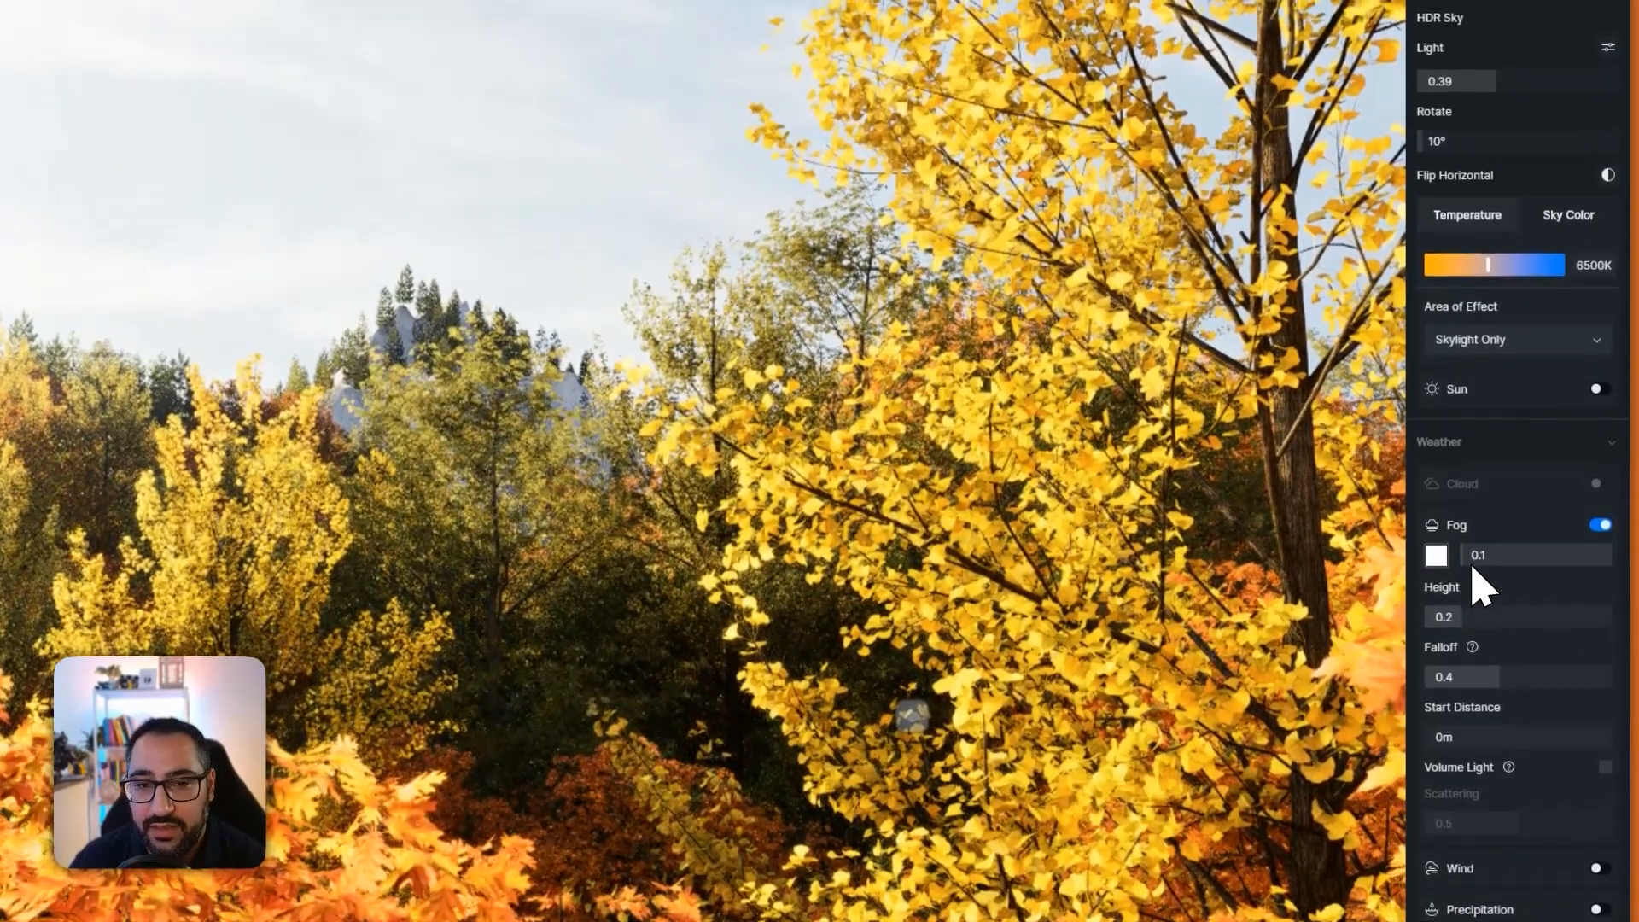
{"action": "left_click_drag", "start_coordinate": [1509, 556], "coordinate": [1503, 556]}
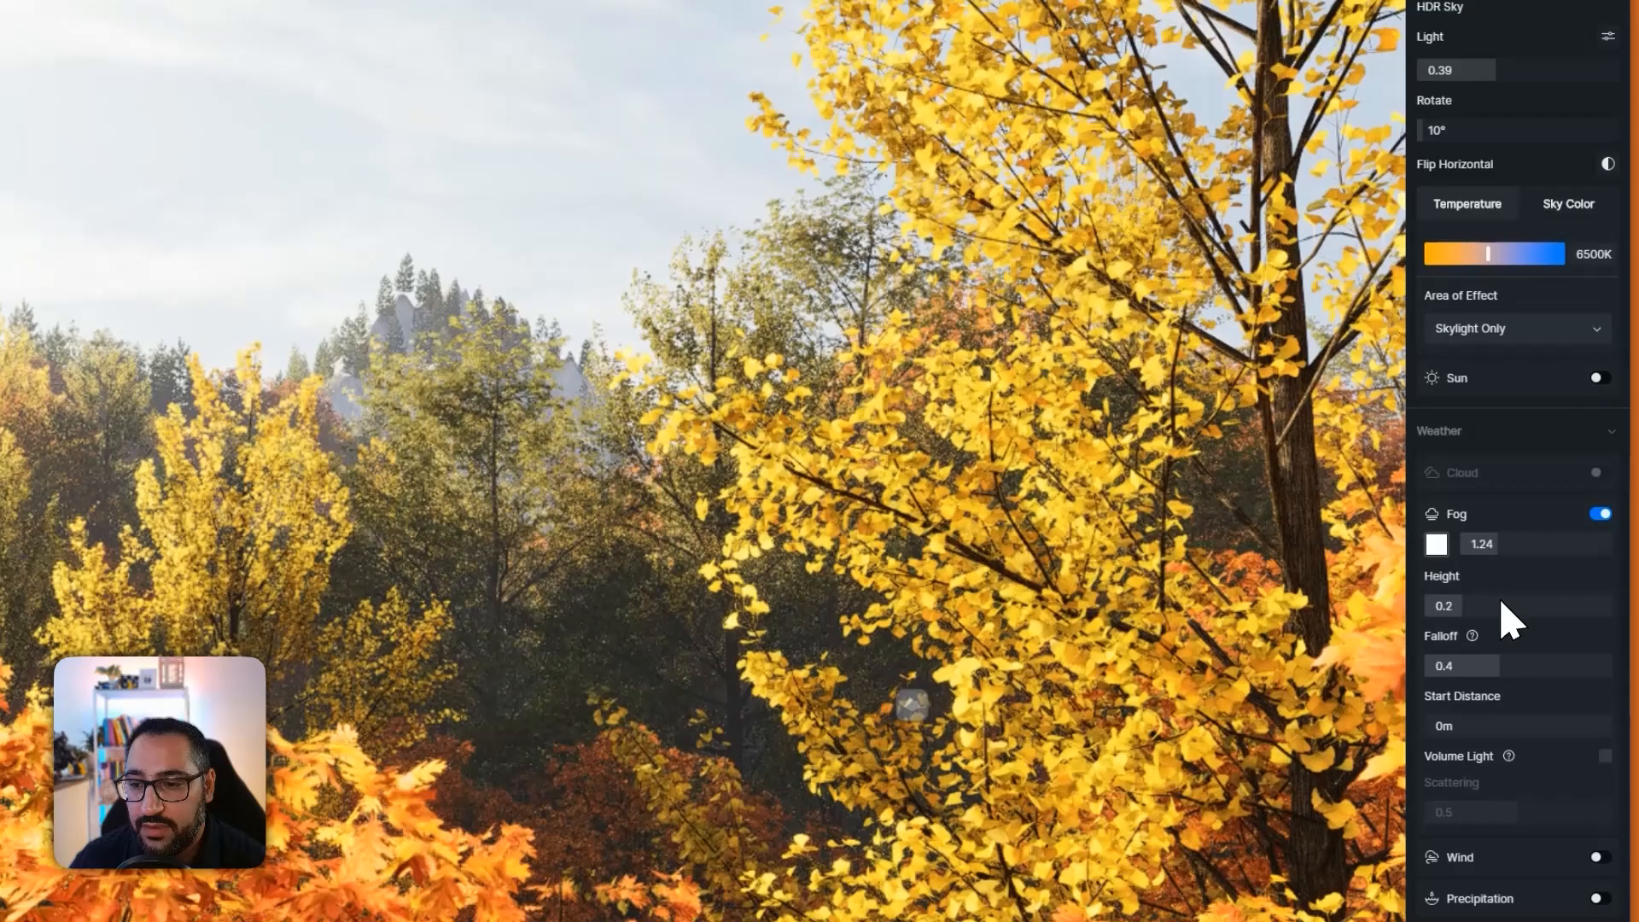
{"action": "left_click_drag", "start_coordinate": [1490, 624], "coordinate": [1473, 627]}
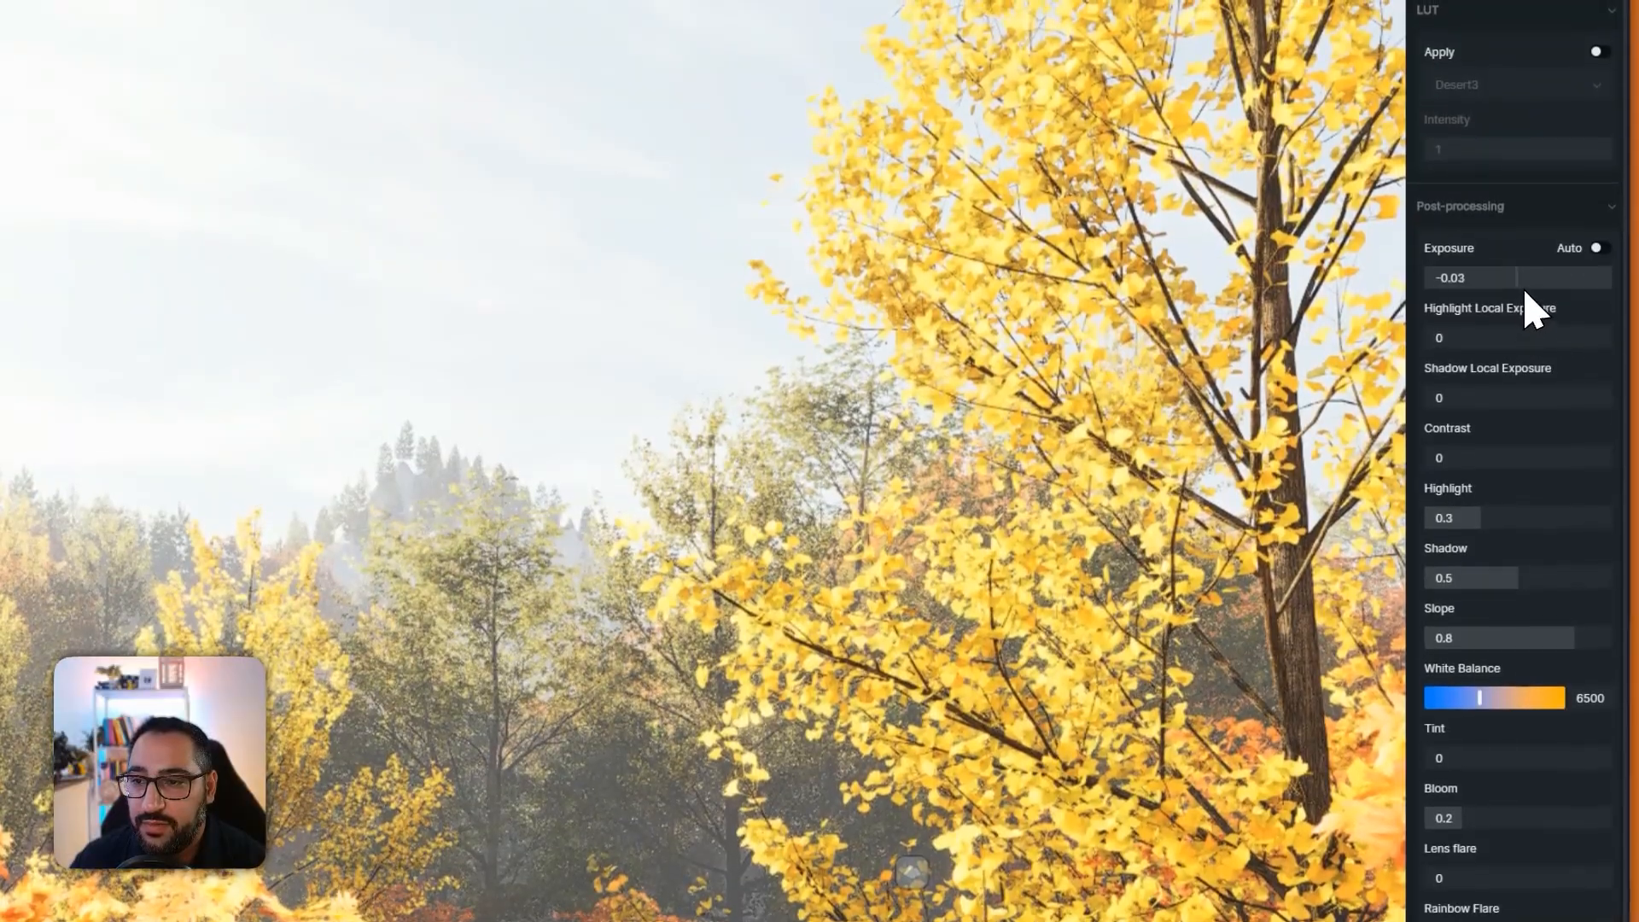
- Set the post-processing exposure to -0.15 and bloom to 0.21, and add a slight vignette
{"action": "left_click_drag", "start_coordinate": [1518, 282], "coordinate": [1513, 281]}
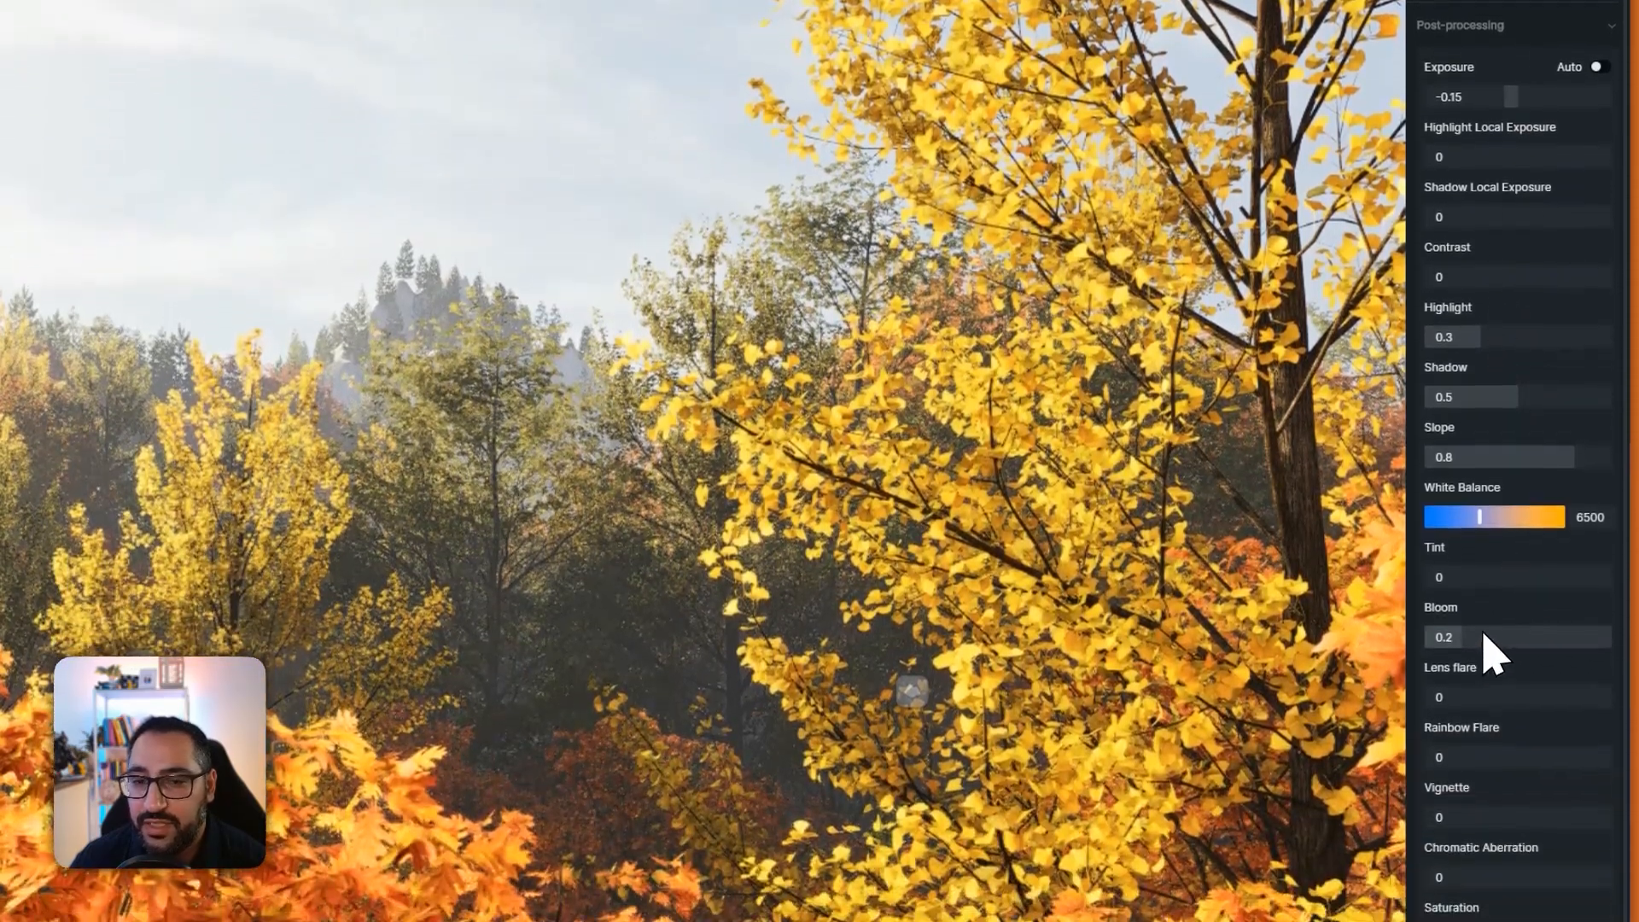
{"action": "left_click_drag", "start_coordinate": [1484, 753], "coordinate": [1508, 753]}
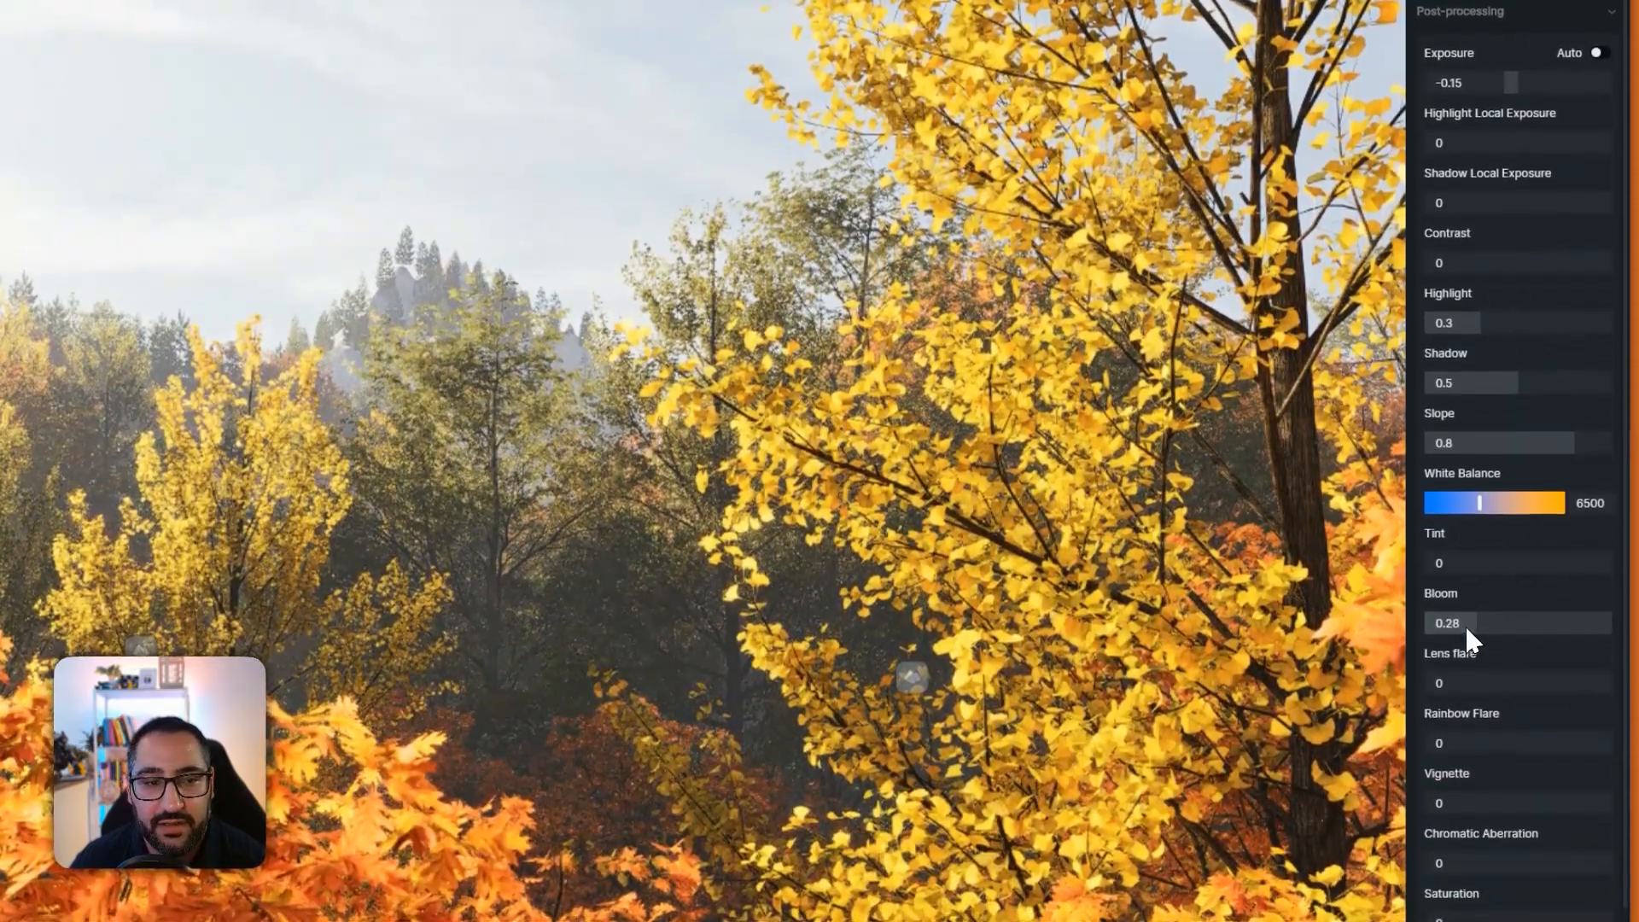
{"action": "left_click_drag", "start_coordinate": [1466, 629], "coordinate": [1460, 629]}
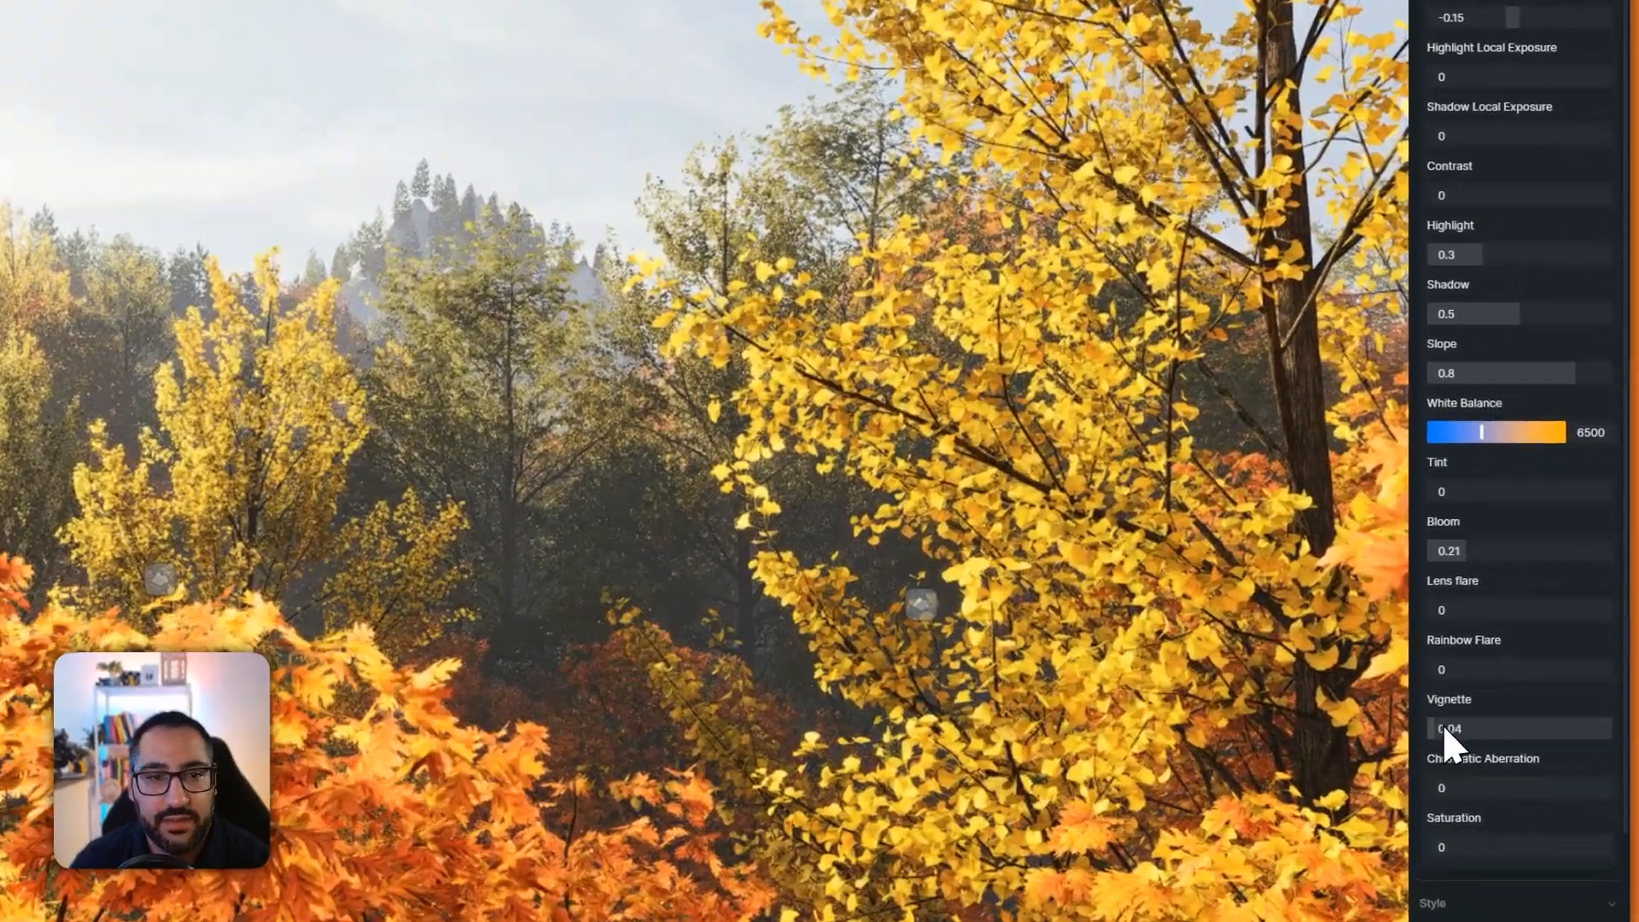
{"action": "mouse_move", "coordinate": [1508, 760]}
{"action": "left_mouse_down"}
{"action": "mouse_move", "coordinate": [1560, 752]}
{"action": "mouse_move", "coordinate": [1510, 760]}
{"action": "left_mouse_up"}
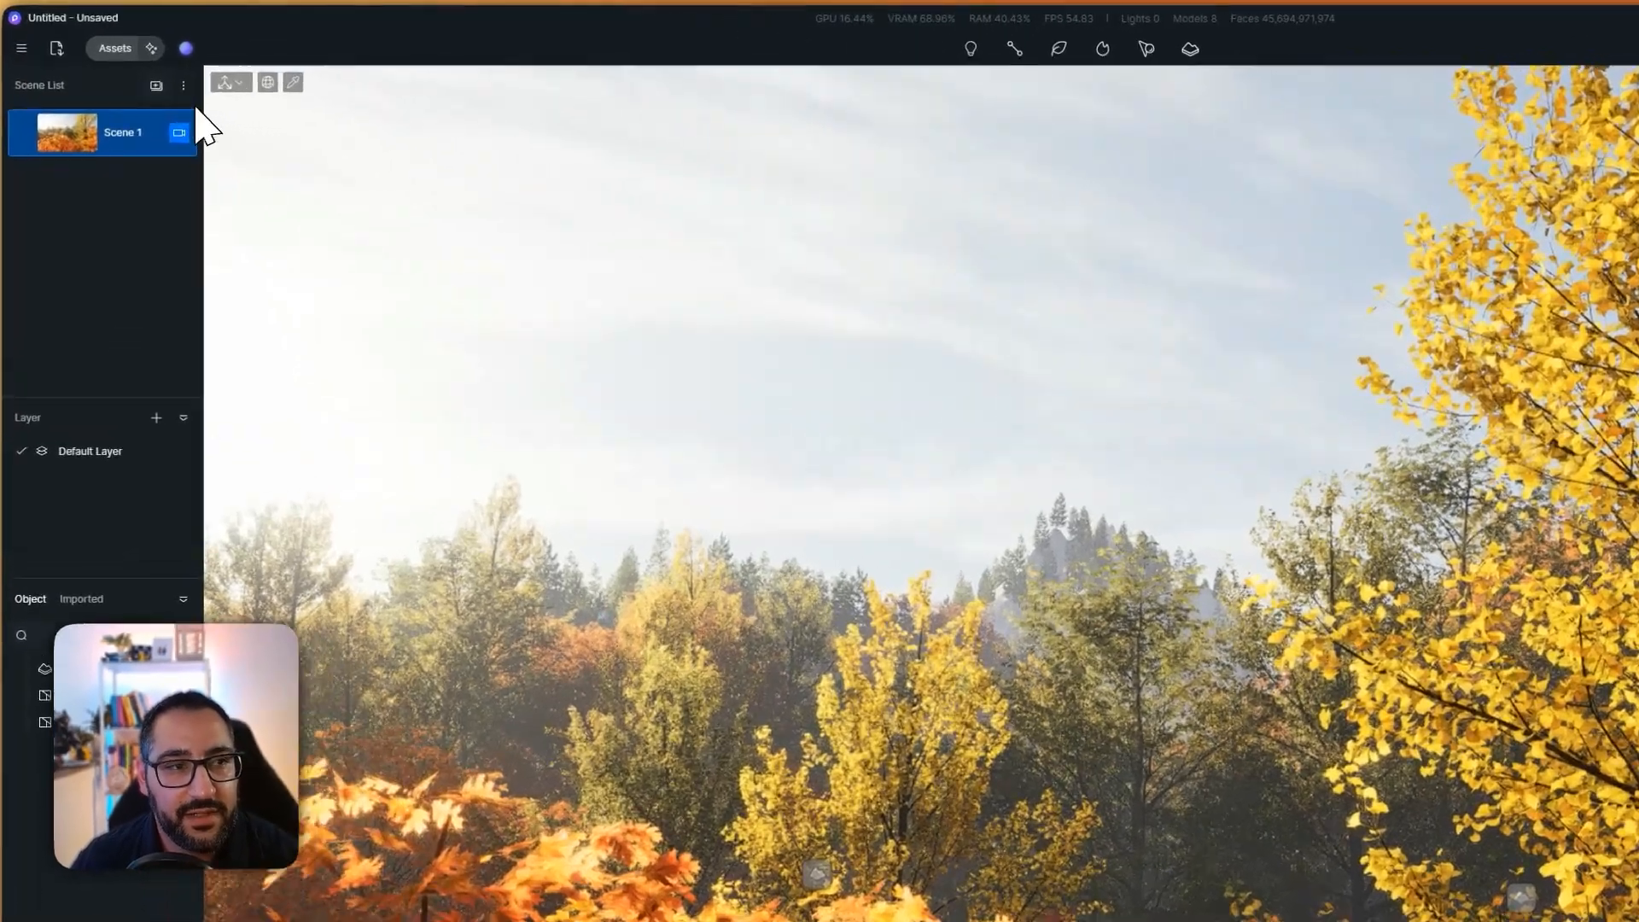
- Create a second scene from the current forest view
{"action": "left_click", "coordinate": [123, 64]}
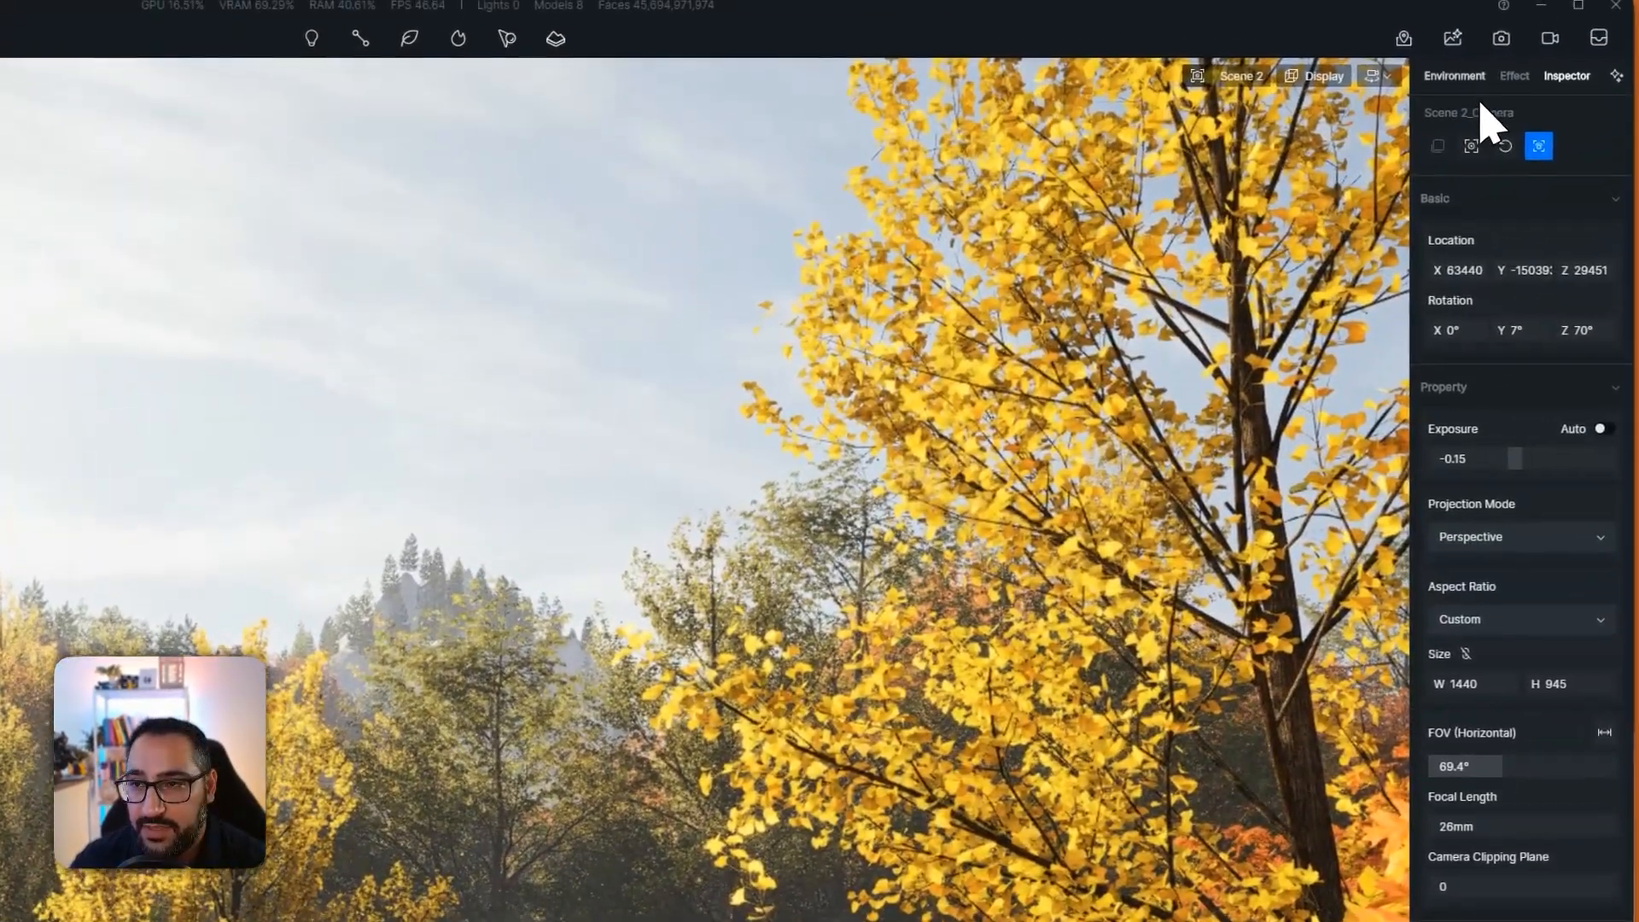
- Try precipitation in Scene 2 with the rain-snow balance set fully to snow, and turn it off again
{"action": "left_click", "coordinate": [1453, 75]}
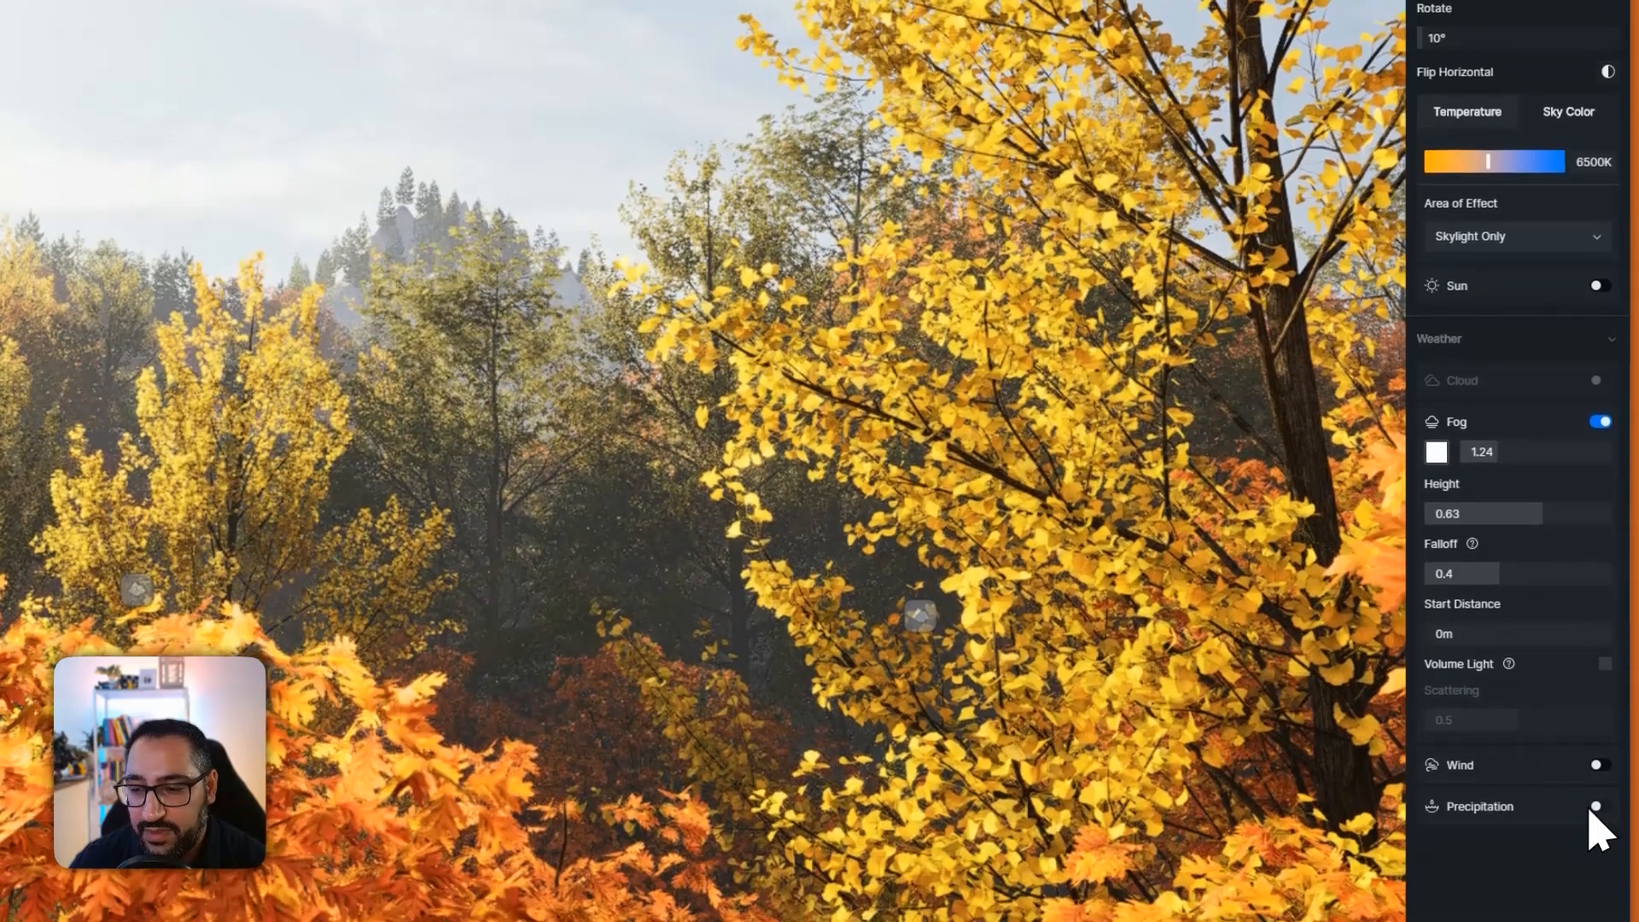
{"action": "left_click", "coordinate": [1599, 801]}
{"action": "scroll", "coordinate": [1587, 819], "scroll_direction": "down", "scroll_amount": 1}
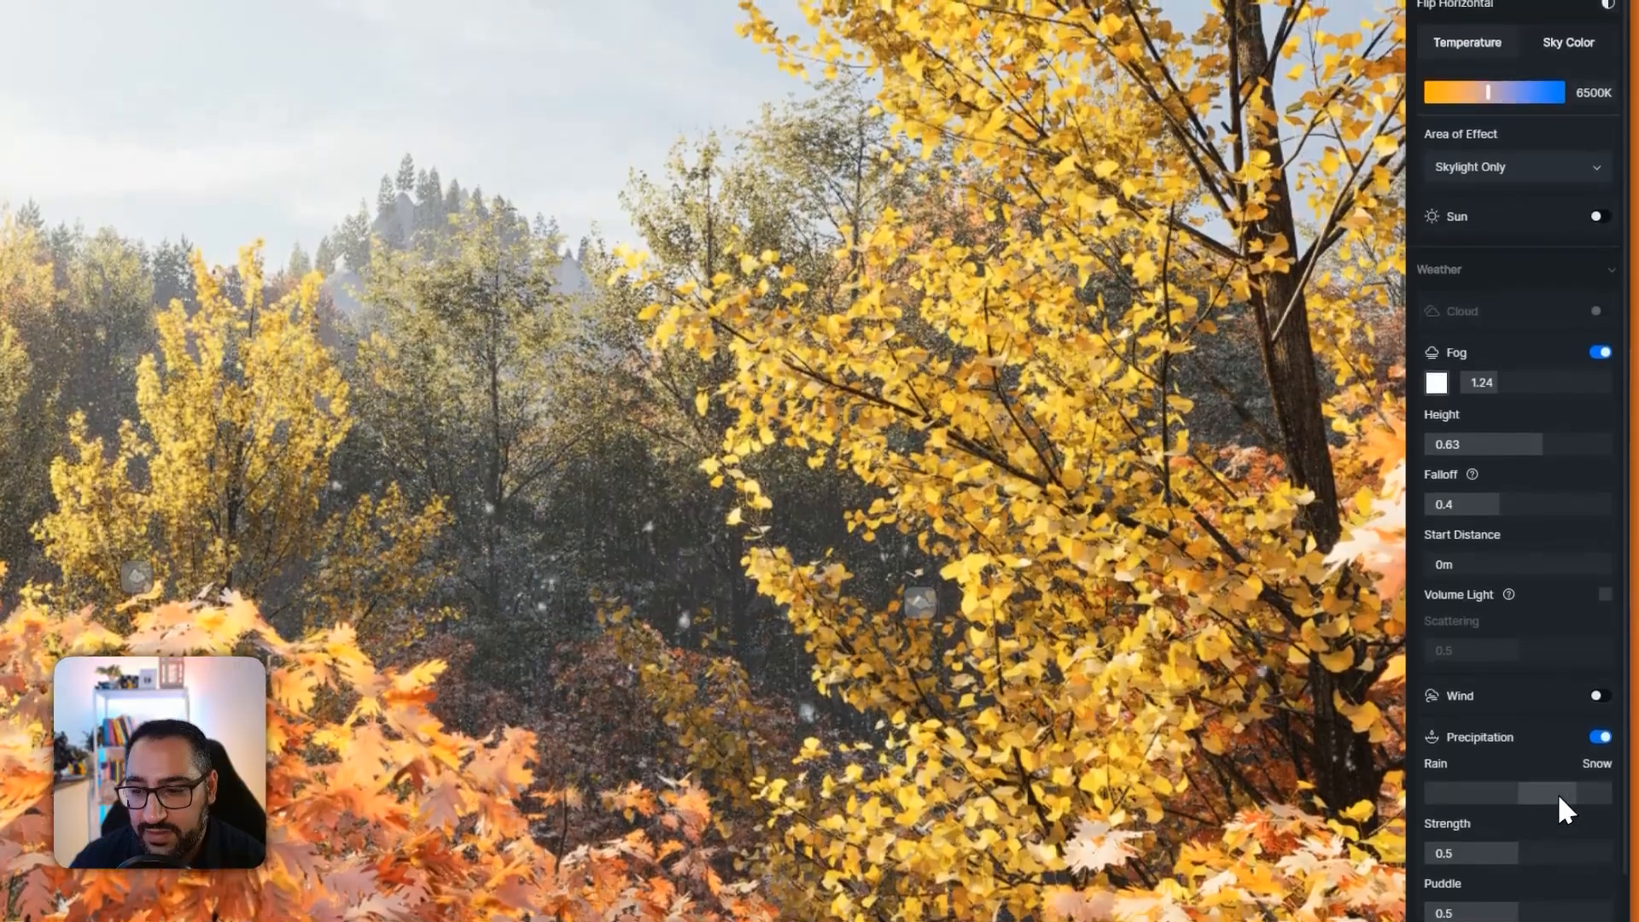
{"action": "left_click_drag", "start_coordinate": [1558, 803], "coordinate": [1609, 803]}
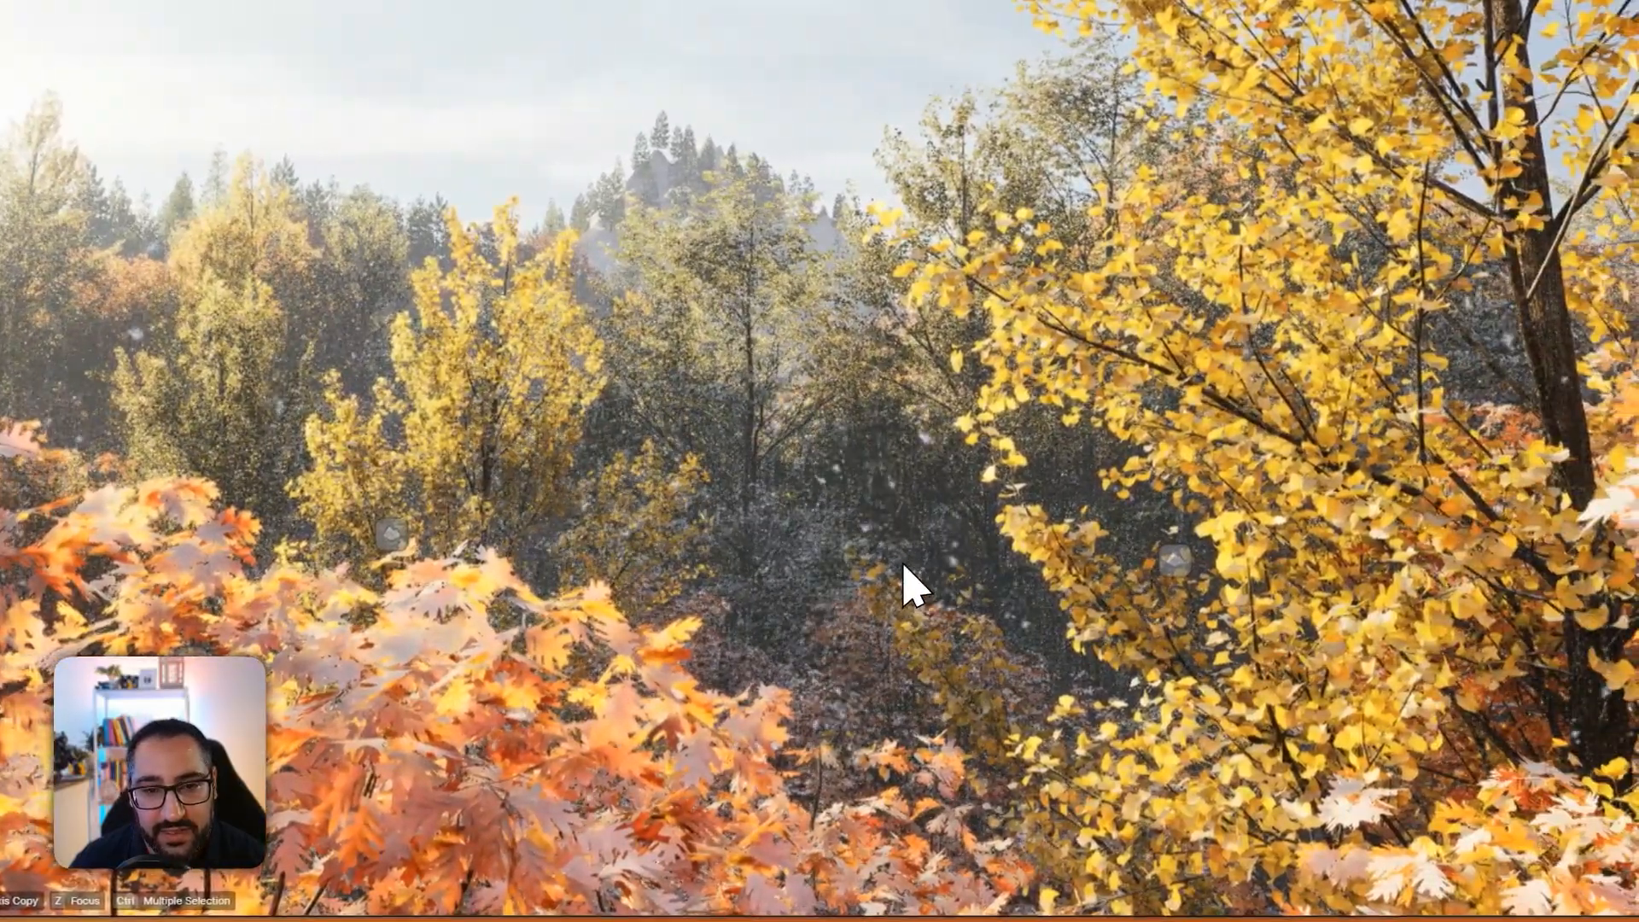
{"action": "left_click", "coordinate": [1597, 802]}
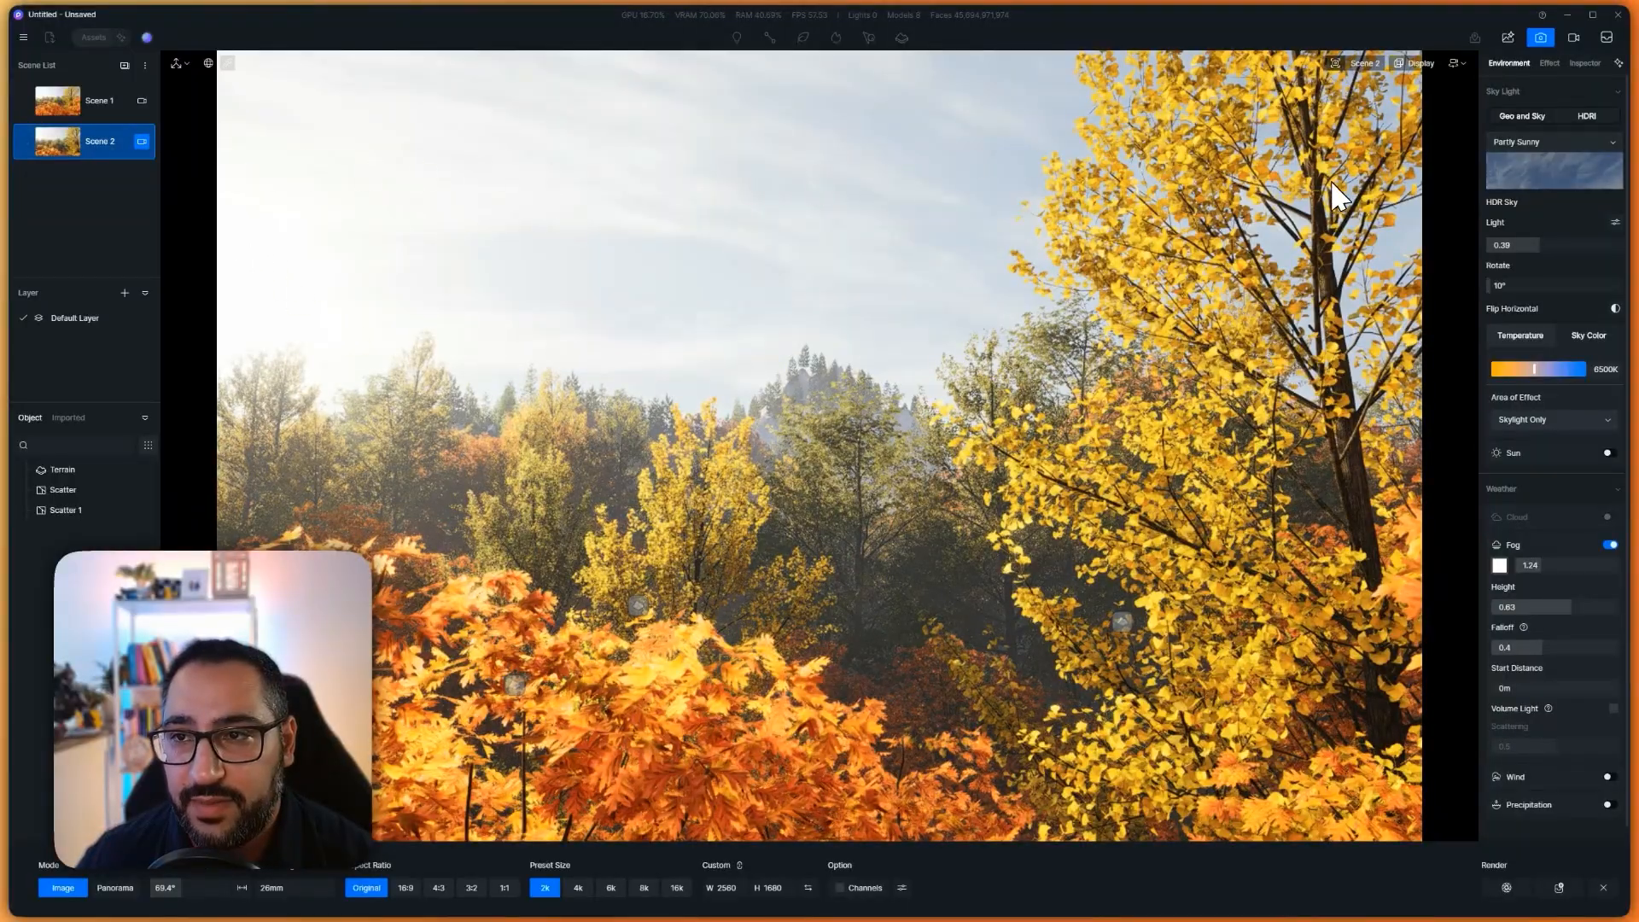
- Set Scene 2's camera to a 16:9 aspect ratio and refocus its depth of field on the distant peak with blur 10
{"action": "left_click", "coordinate": [1549, 62]}
{"action": "scroll", "coordinate": [1564, 252], "scroll_direction": "down", "scroll_amount": 5}
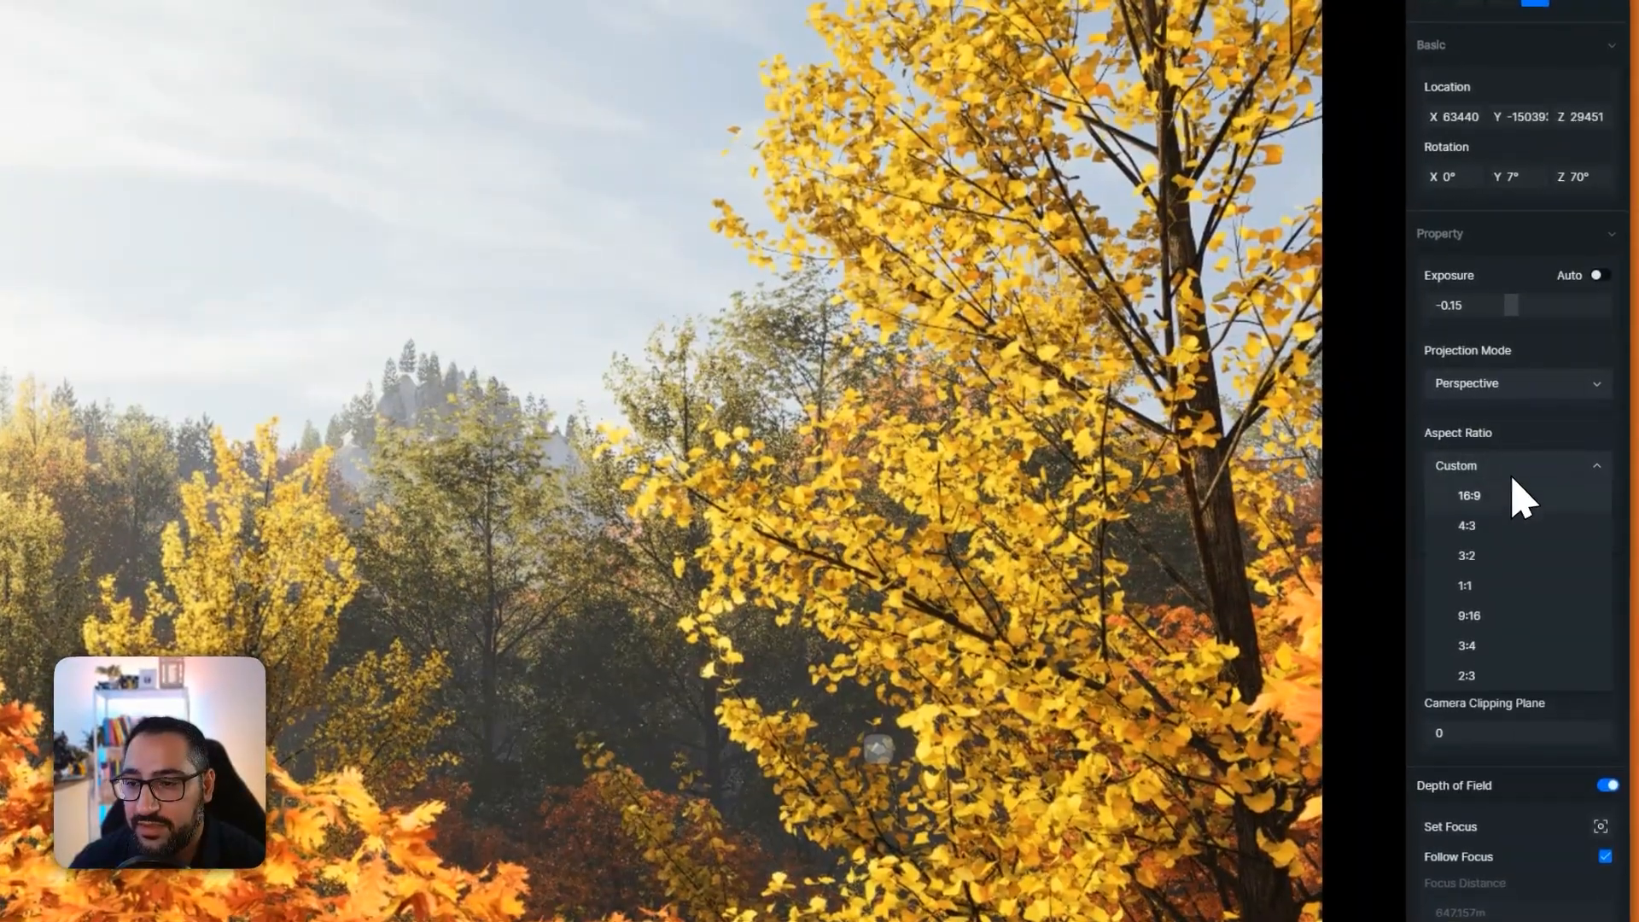
{"action": "left_click", "coordinate": [1510, 490]}
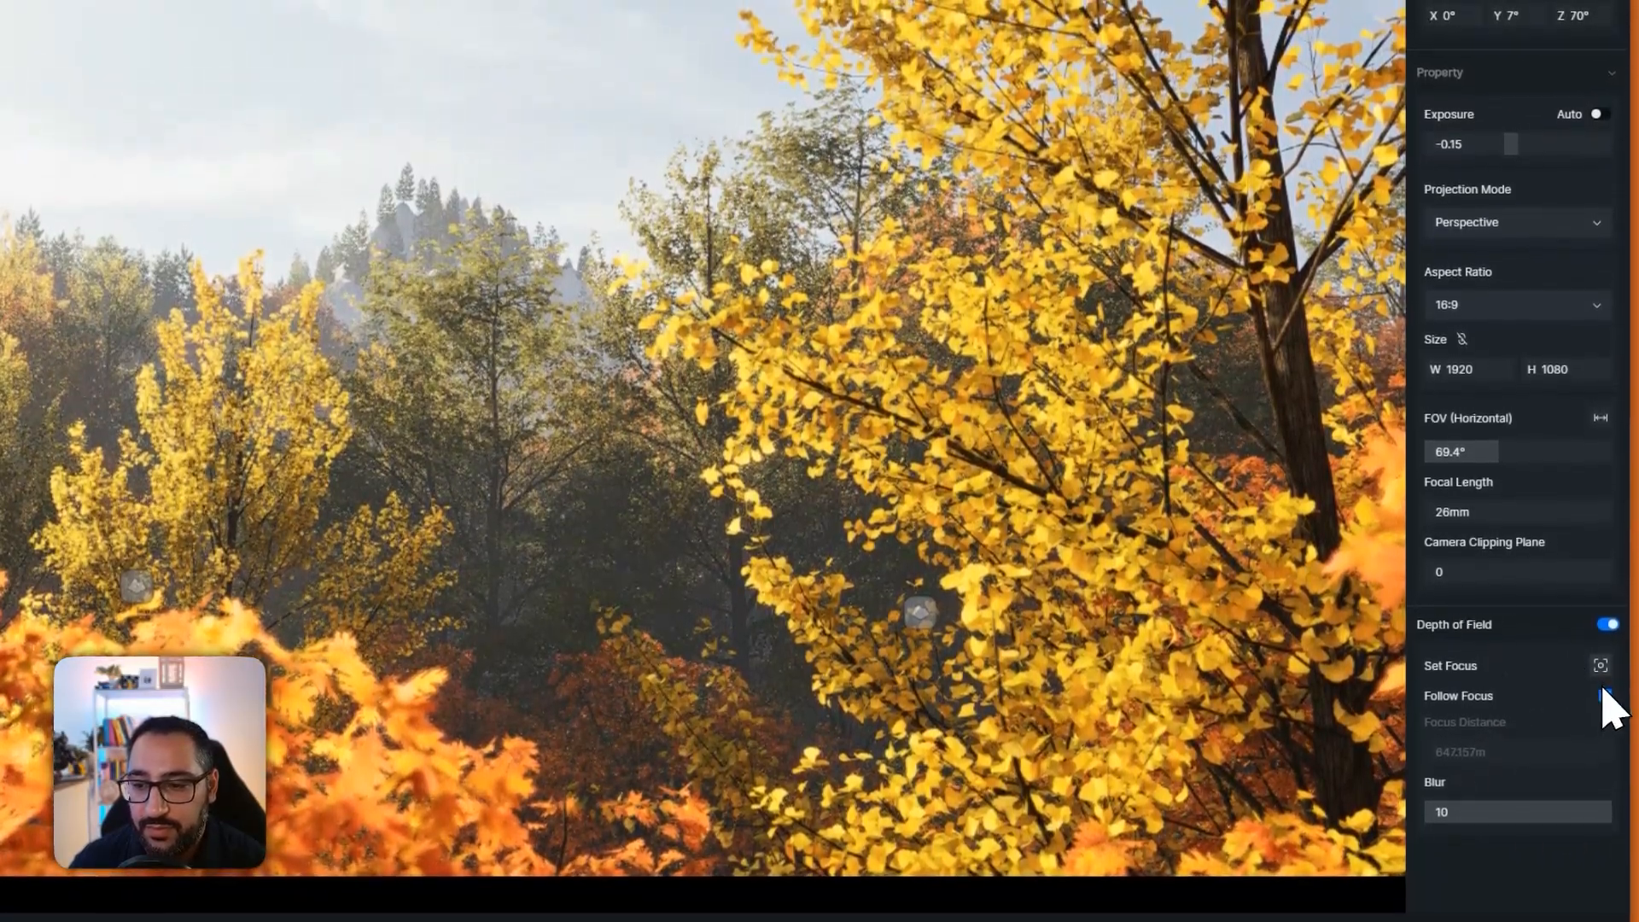
{"action": "left_click", "coordinate": [1599, 613]}
{"action": "left_click", "coordinate": [801, 422]}
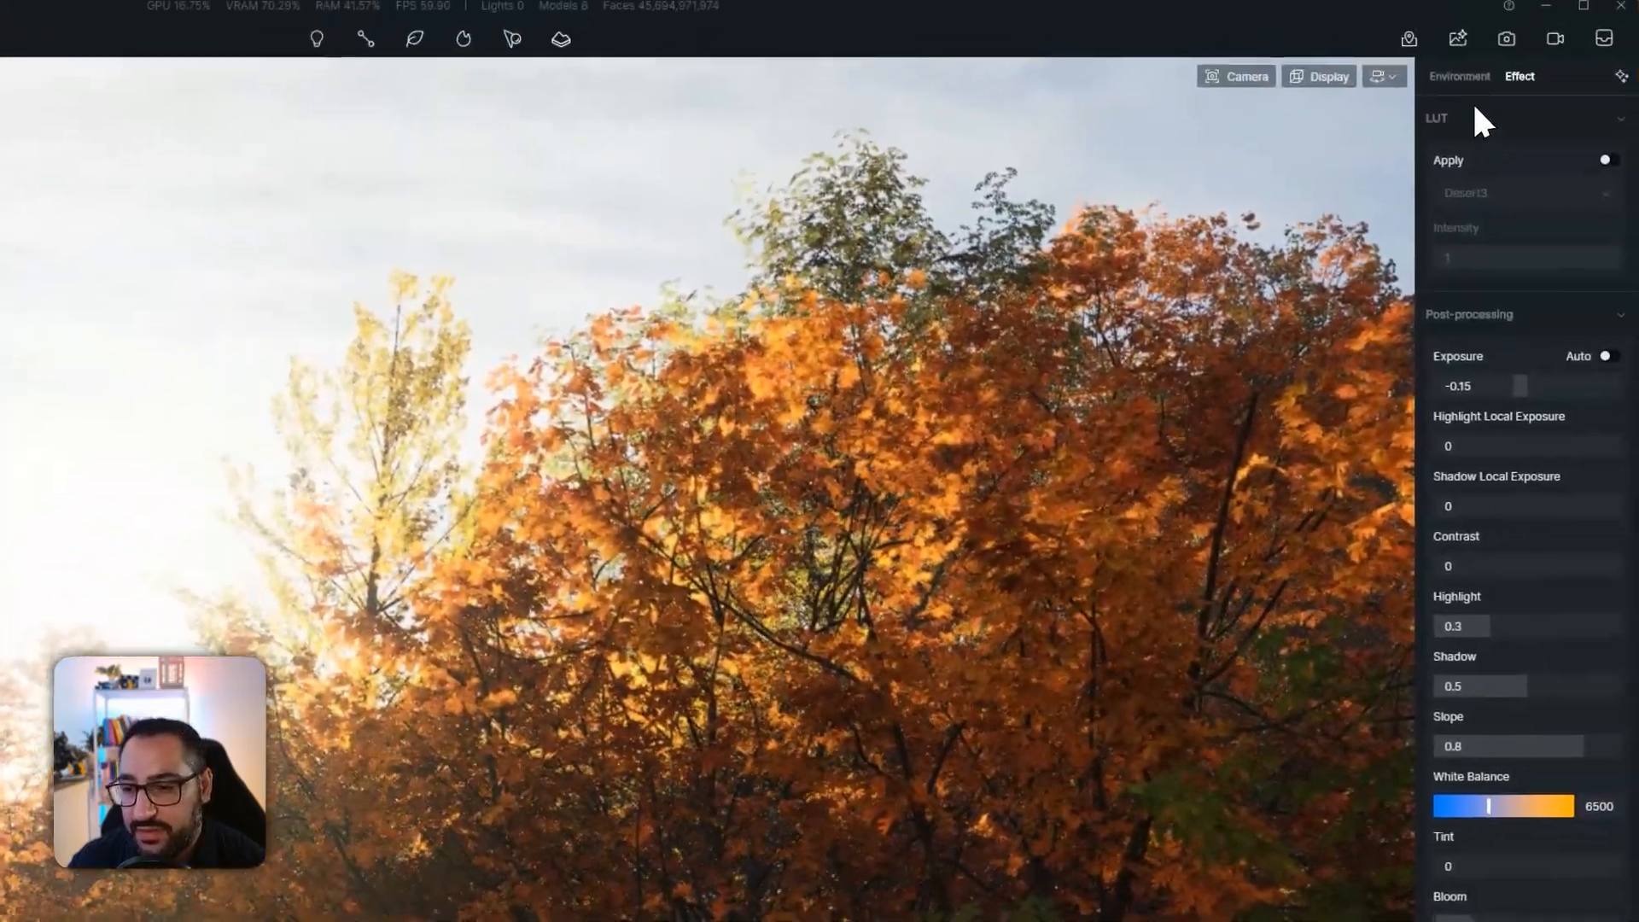
- Enable volume light for the fog and set its scattering to 1
{"action": "left_click", "coordinate": [1461, 79]}
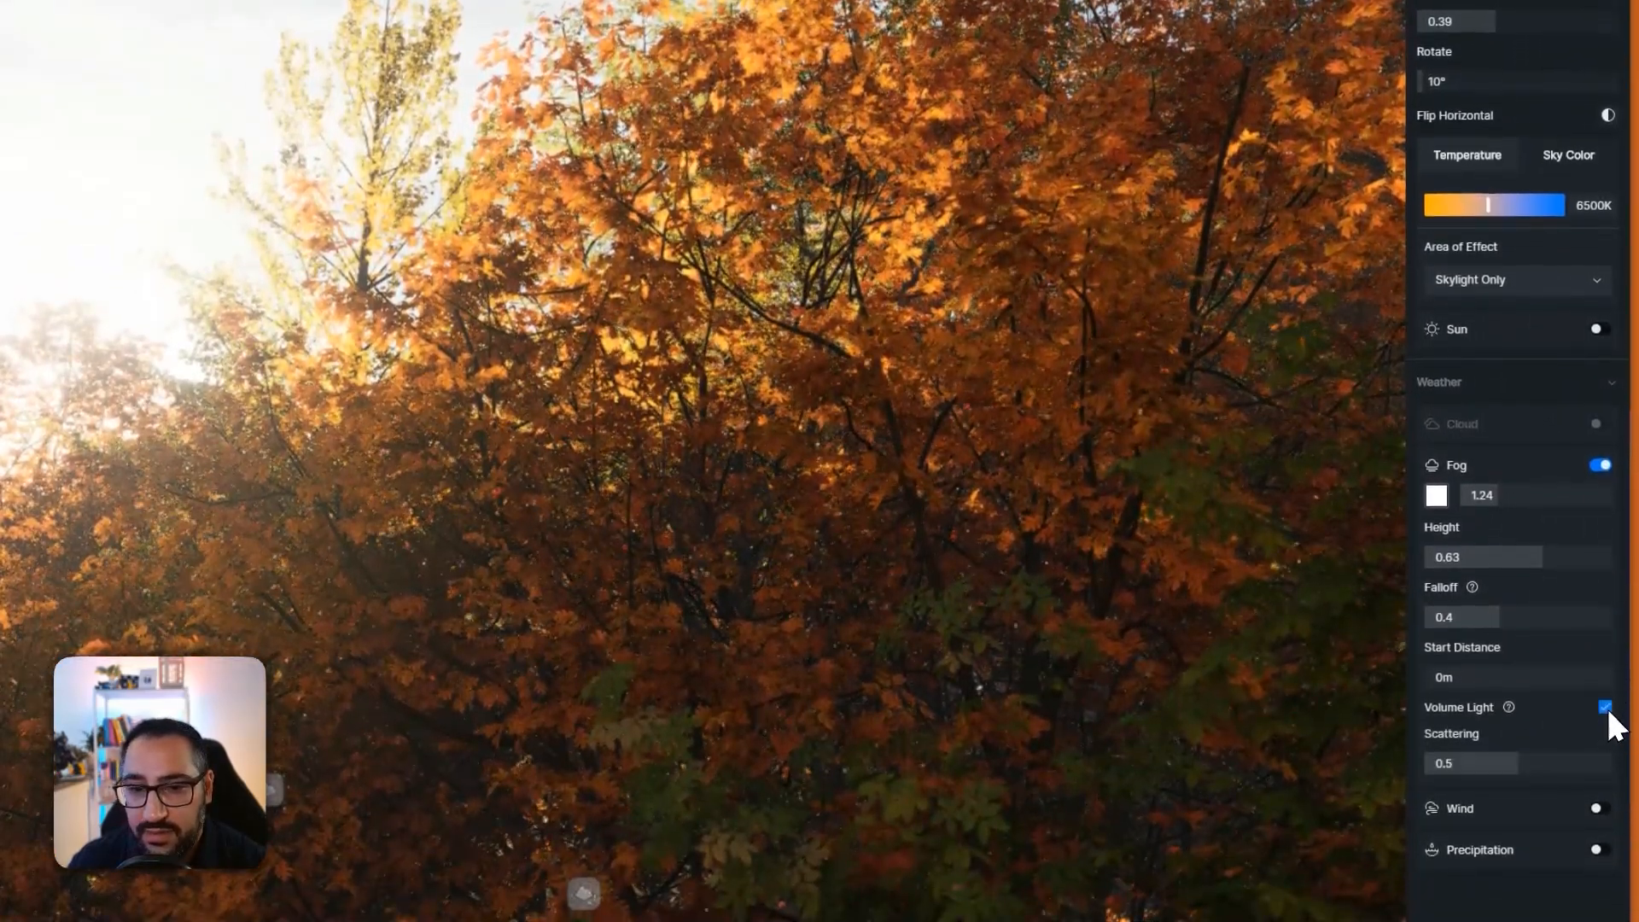
{"action": "left_click", "coordinate": [1605, 757]}
{"action": "left_click_drag", "start_coordinate": [1521, 751], "coordinate": [1611, 751]}
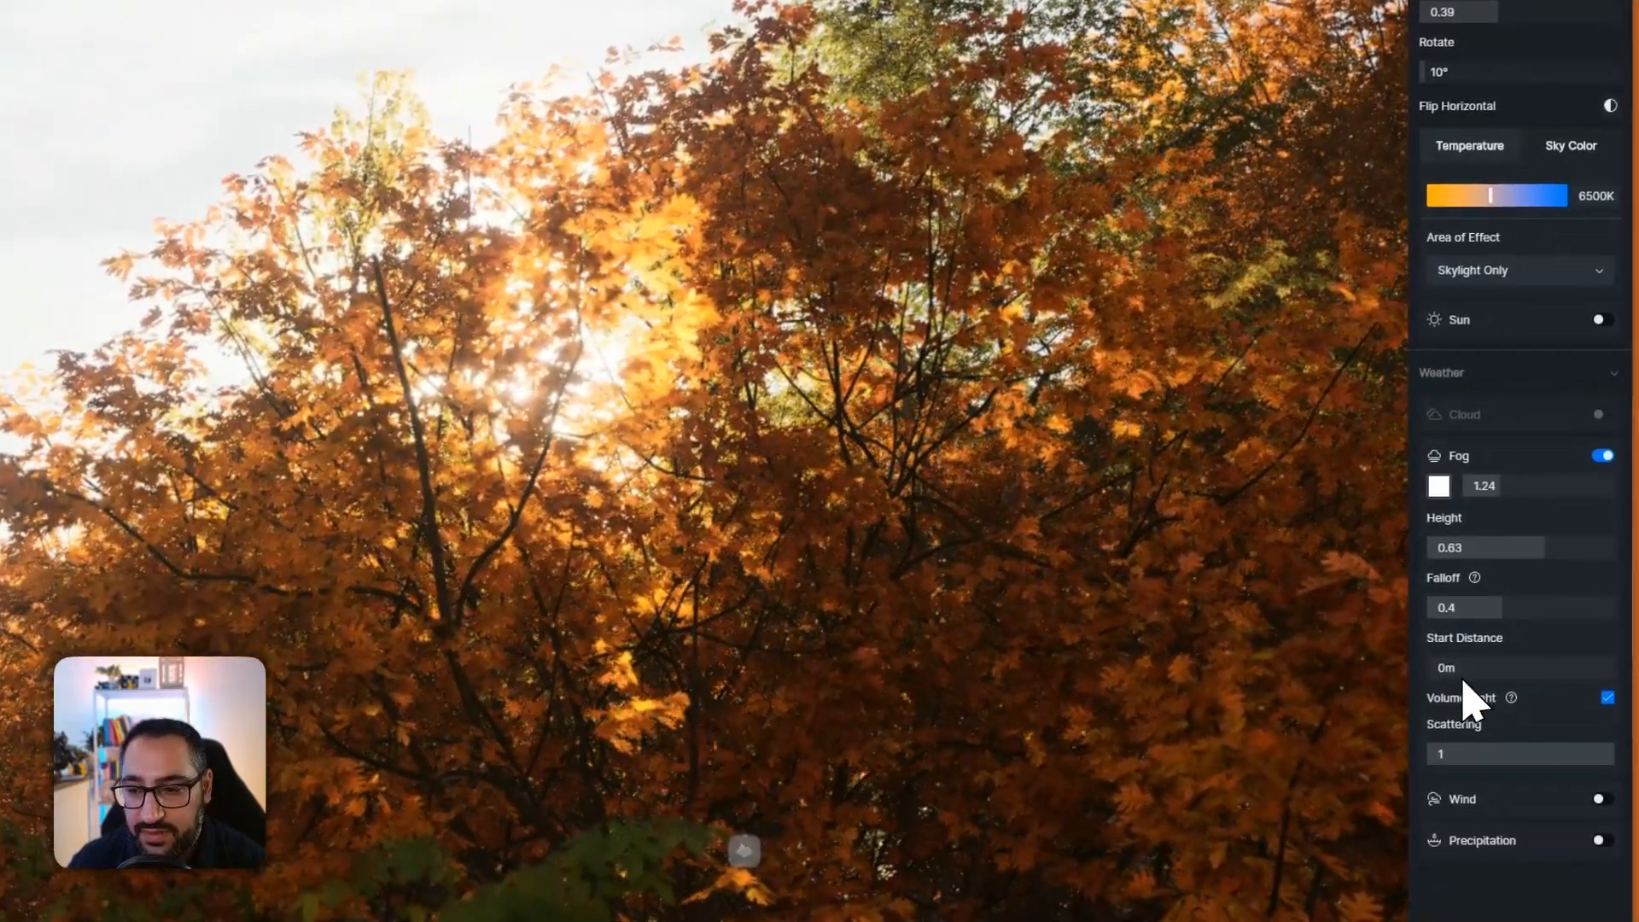
- Select the terrain and set its smoothing sculpt brush to strength 31 with a smaller size for work on the snowy peak
{"action": "left_click_drag", "start_coordinate": [1492, 556], "coordinate": [1525, 563]}
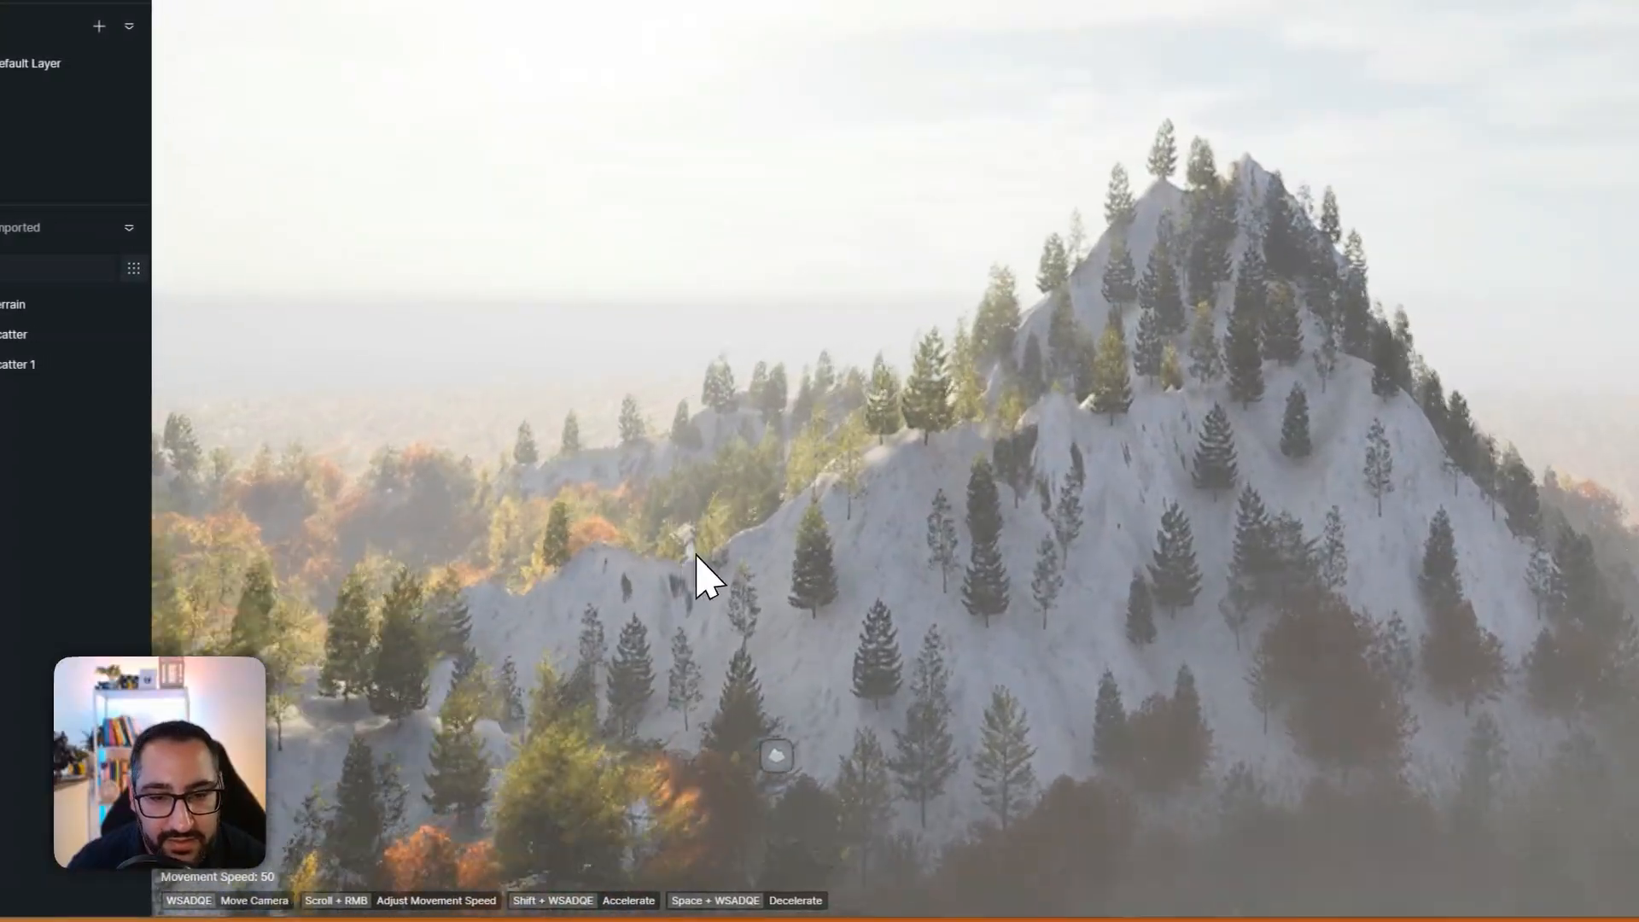
{"action": "key", "text": "w"}
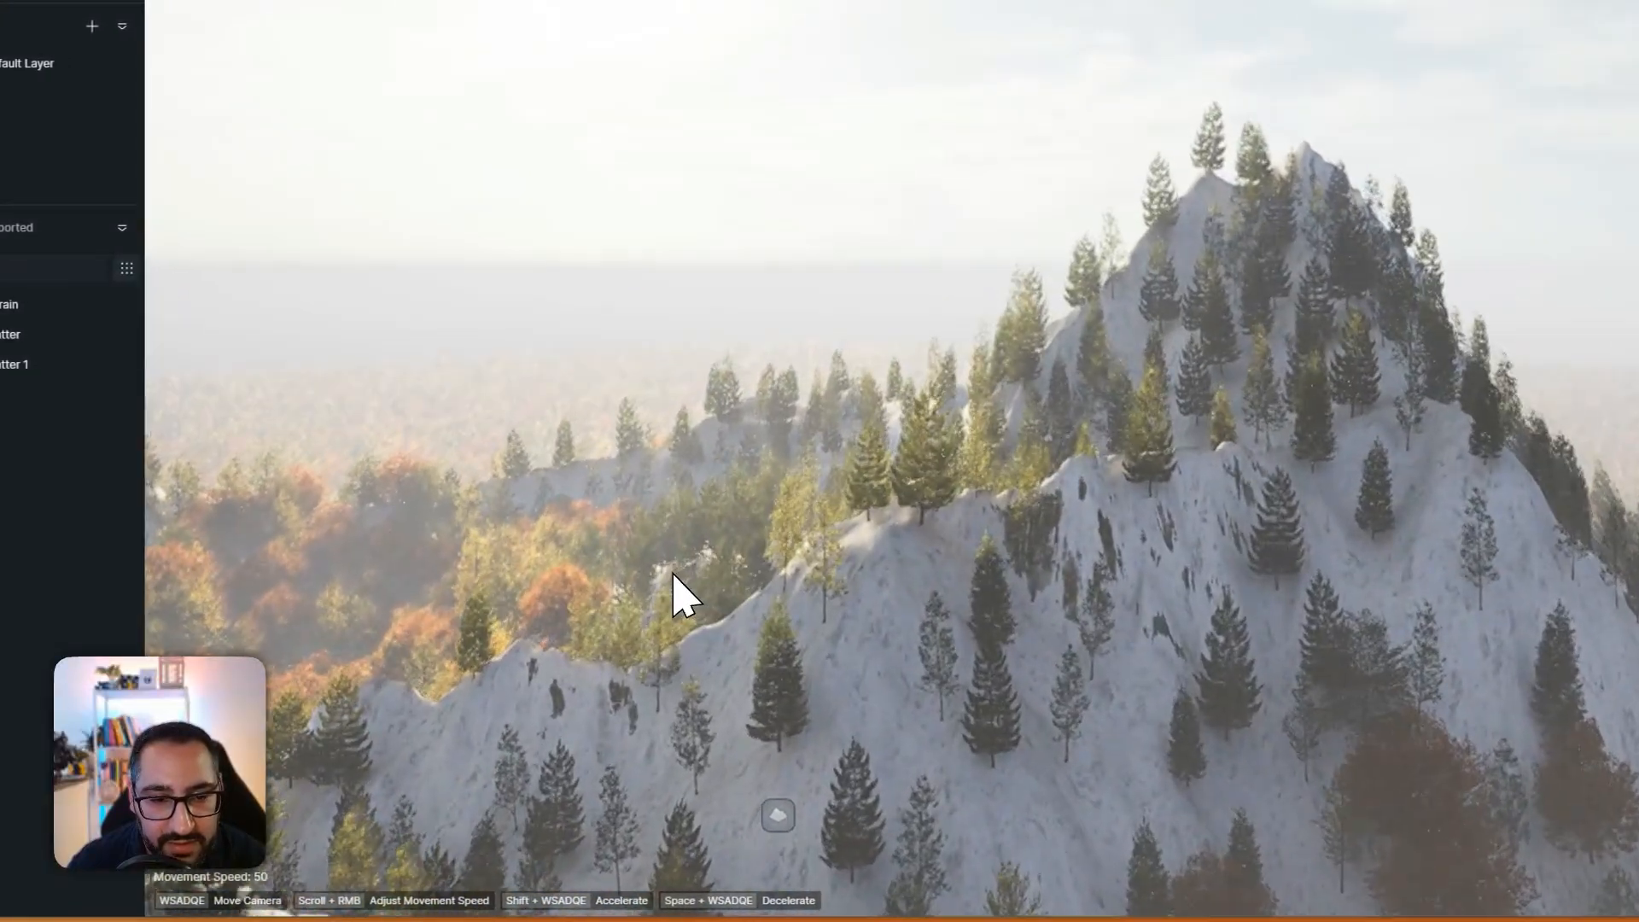
{"action": "key", "text": "q"}
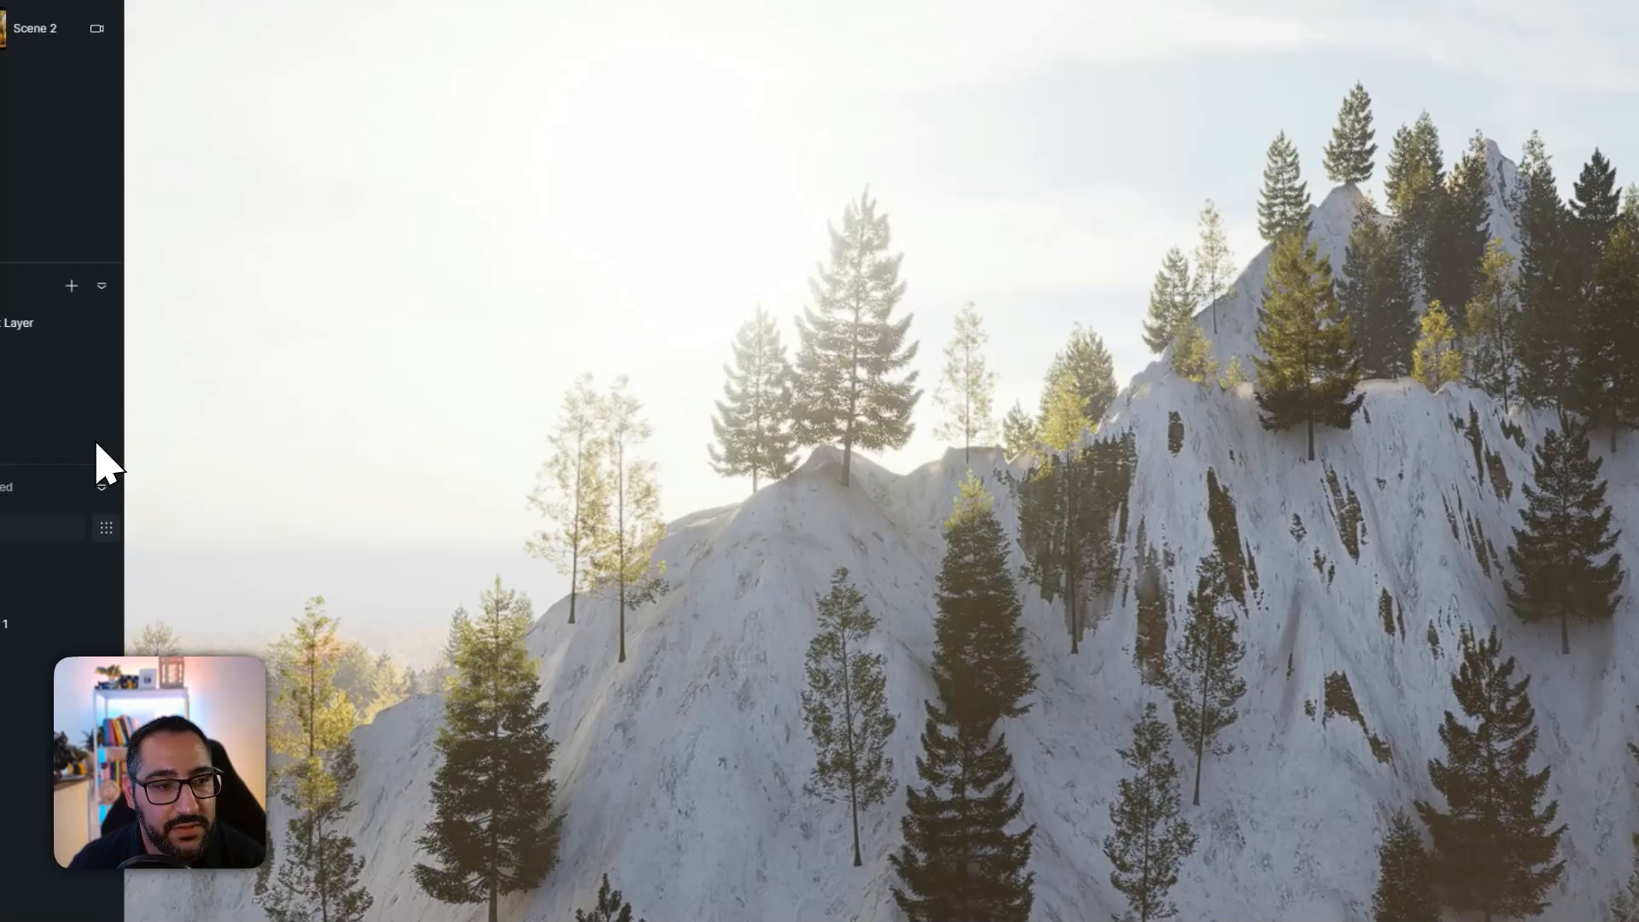
{"action": "left_click", "coordinate": [128, 530]}
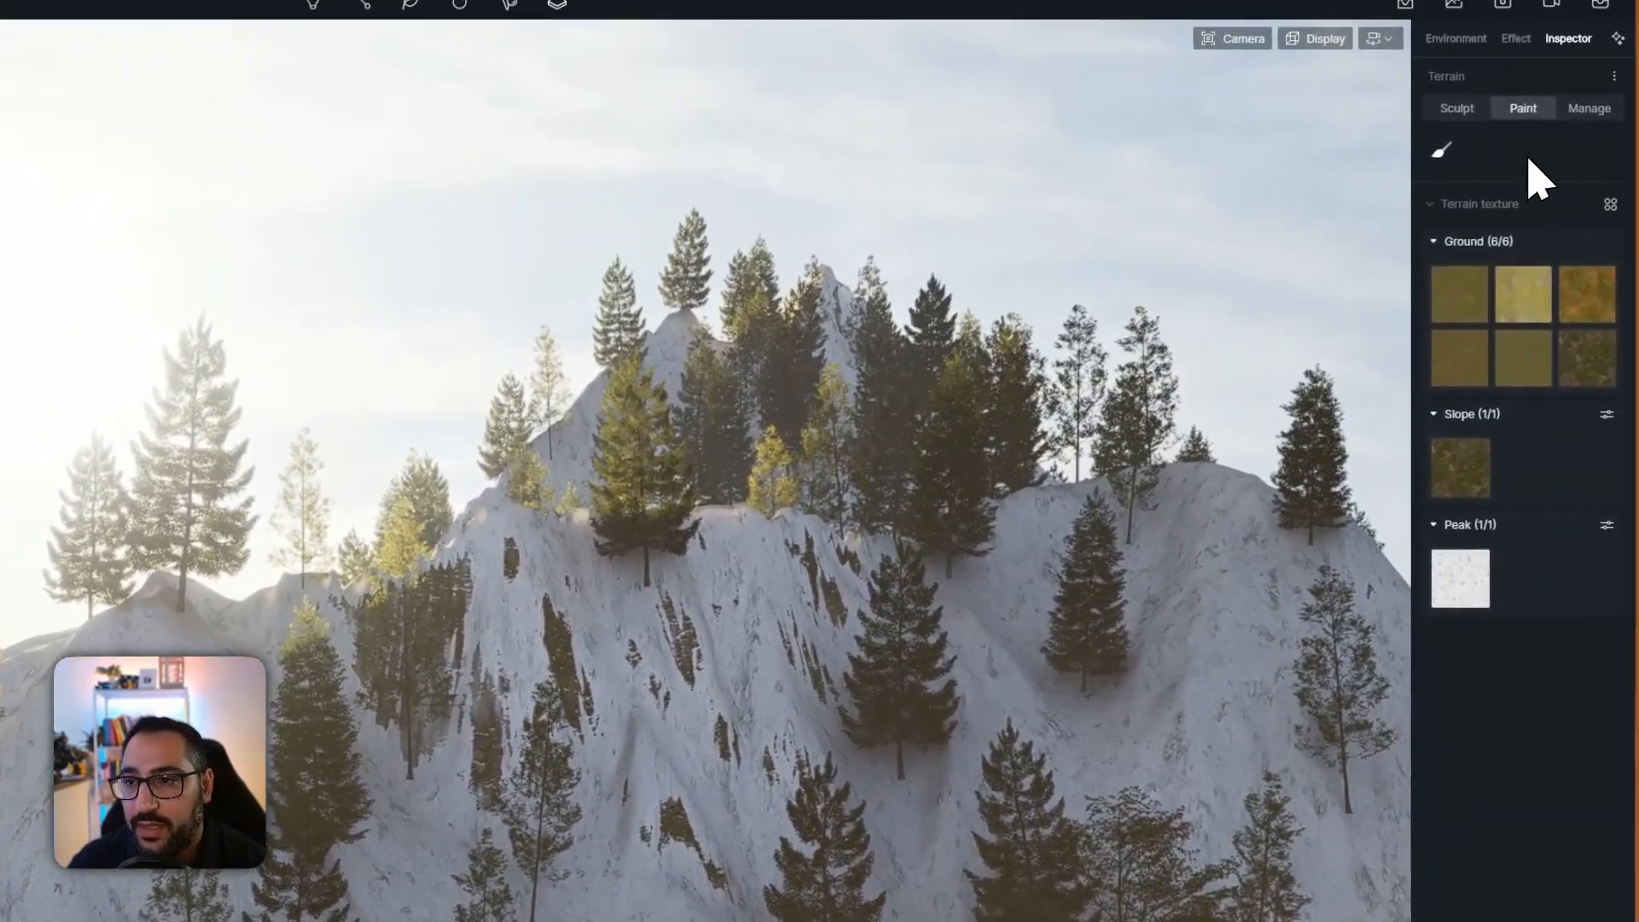
{"action": "left_click", "coordinate": [1502, 65]}
{"action": "left_click", "coordinate": [1560, 154]}
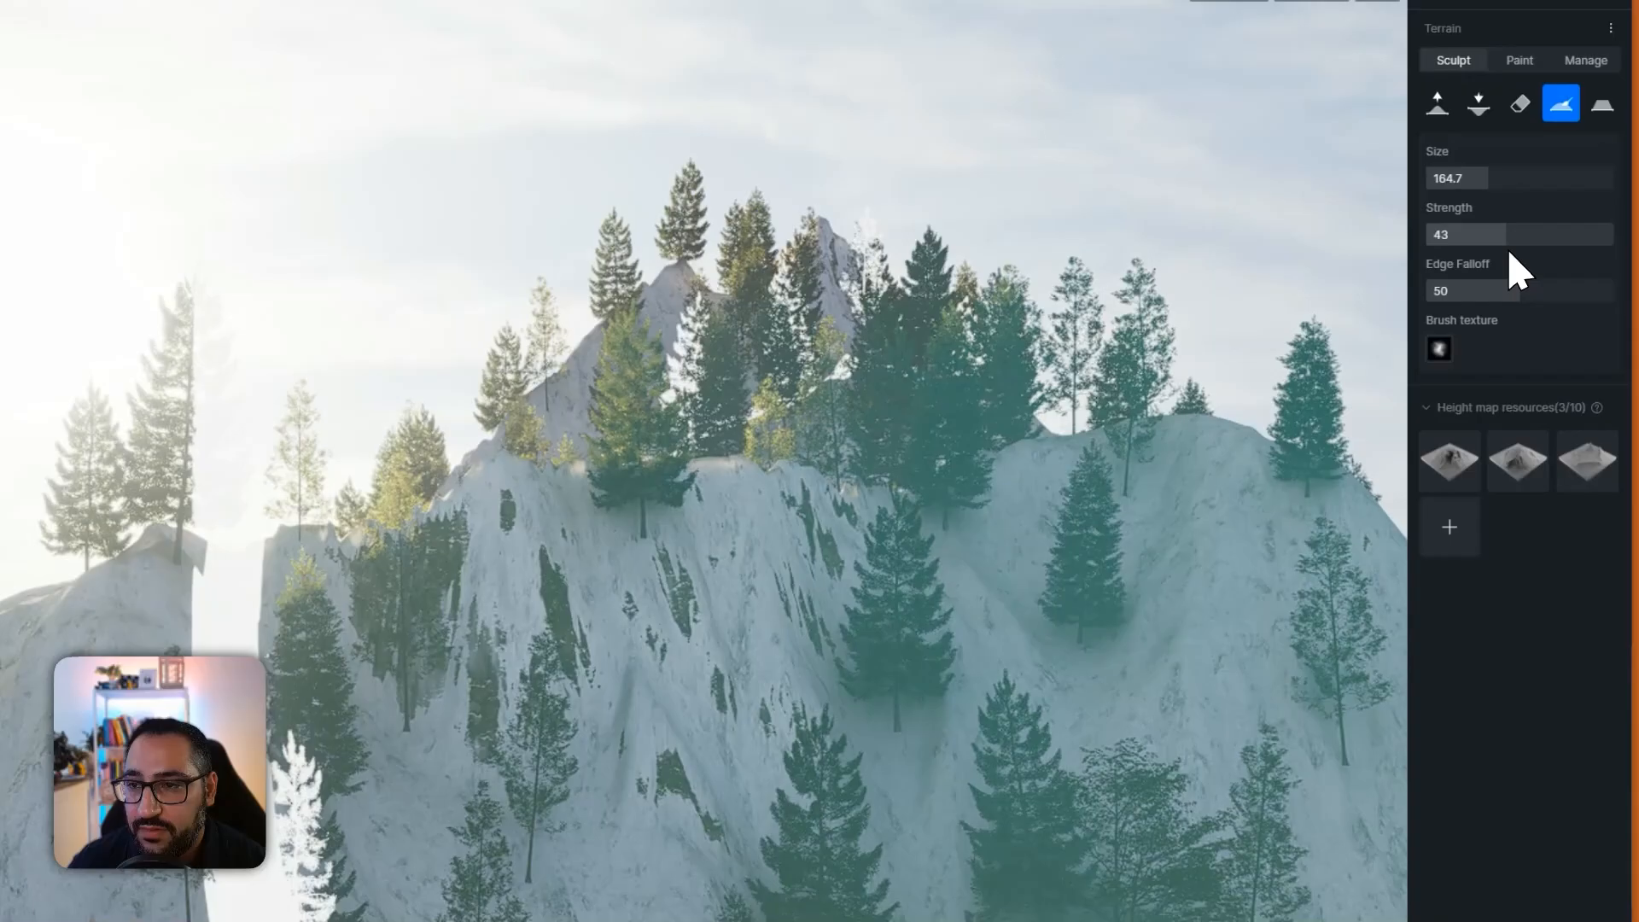
{"action": "left_click_drag", "start_coordinate": [1508, 250], "coordinate": [1482, 239]}
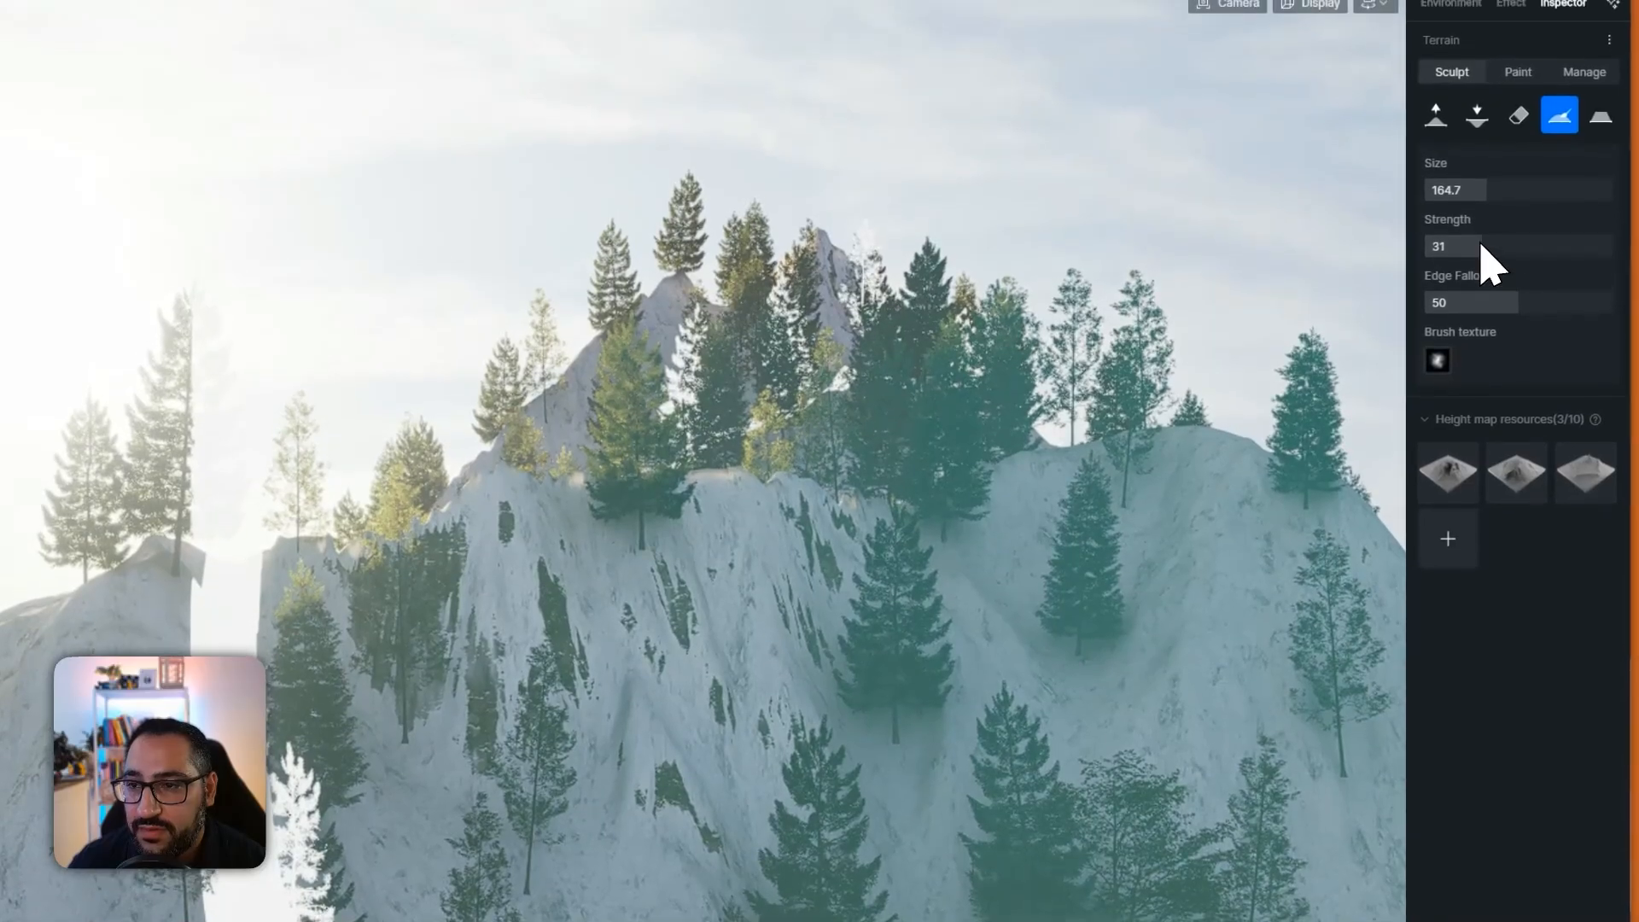
{"action": "left_click_drag", "start_coordinate": [1487, 184], "coordinate": [1458, 198]}
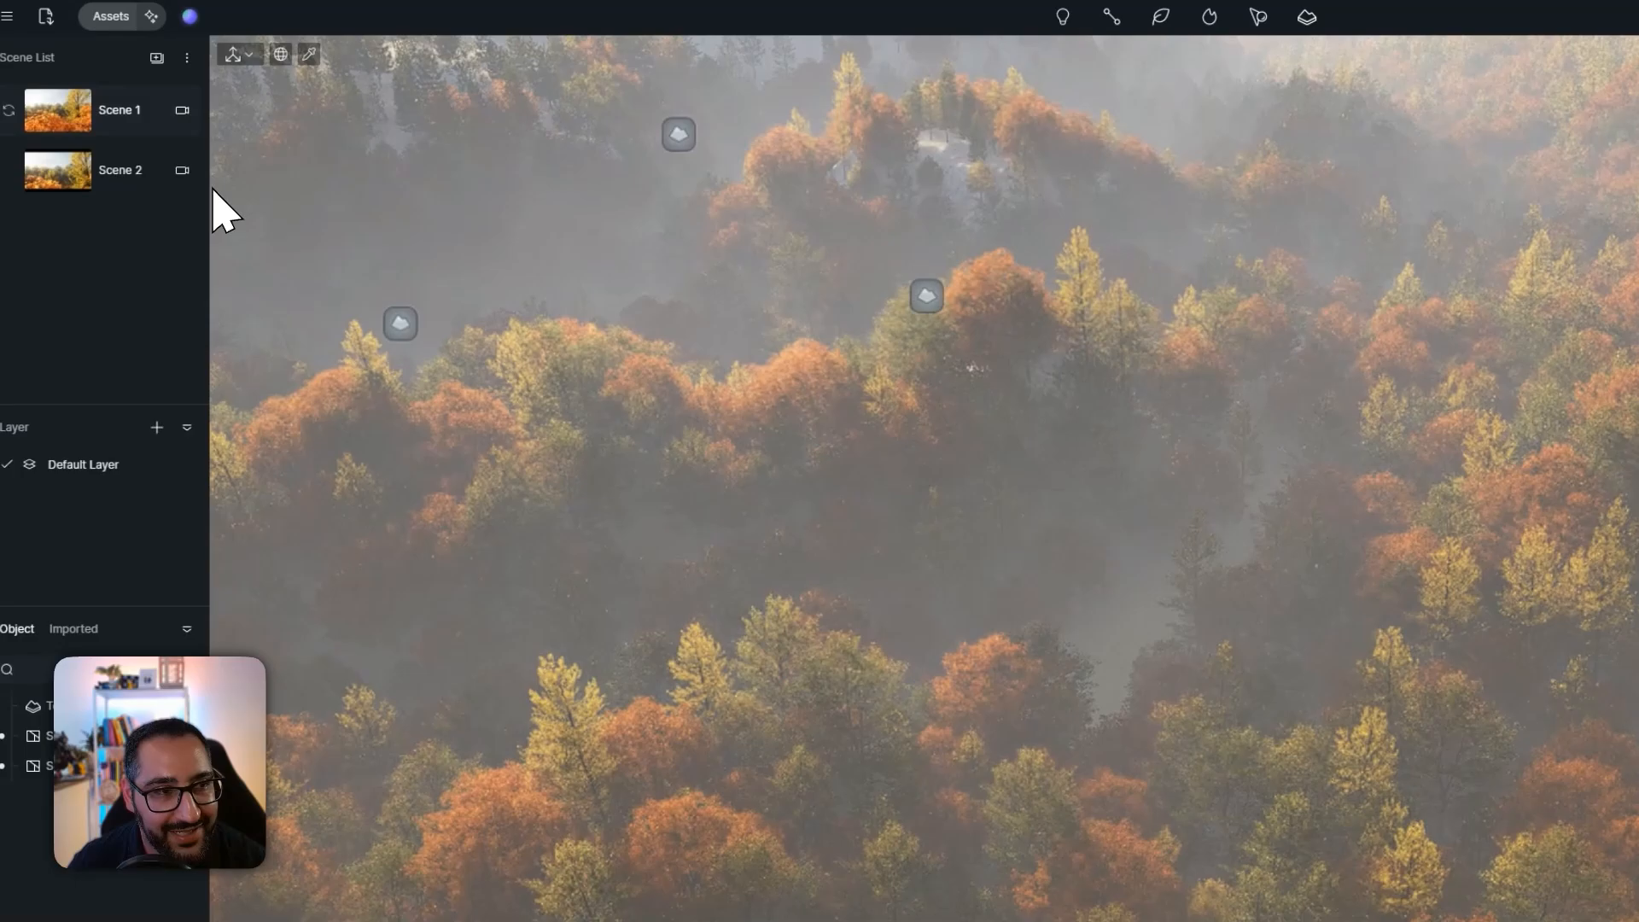
- Create a third scene from the elevated foggy forest view, with a 16:9 camera and depth of field focused on the distant trees
{"action": "left_click", "coordinate": [157, 59]}
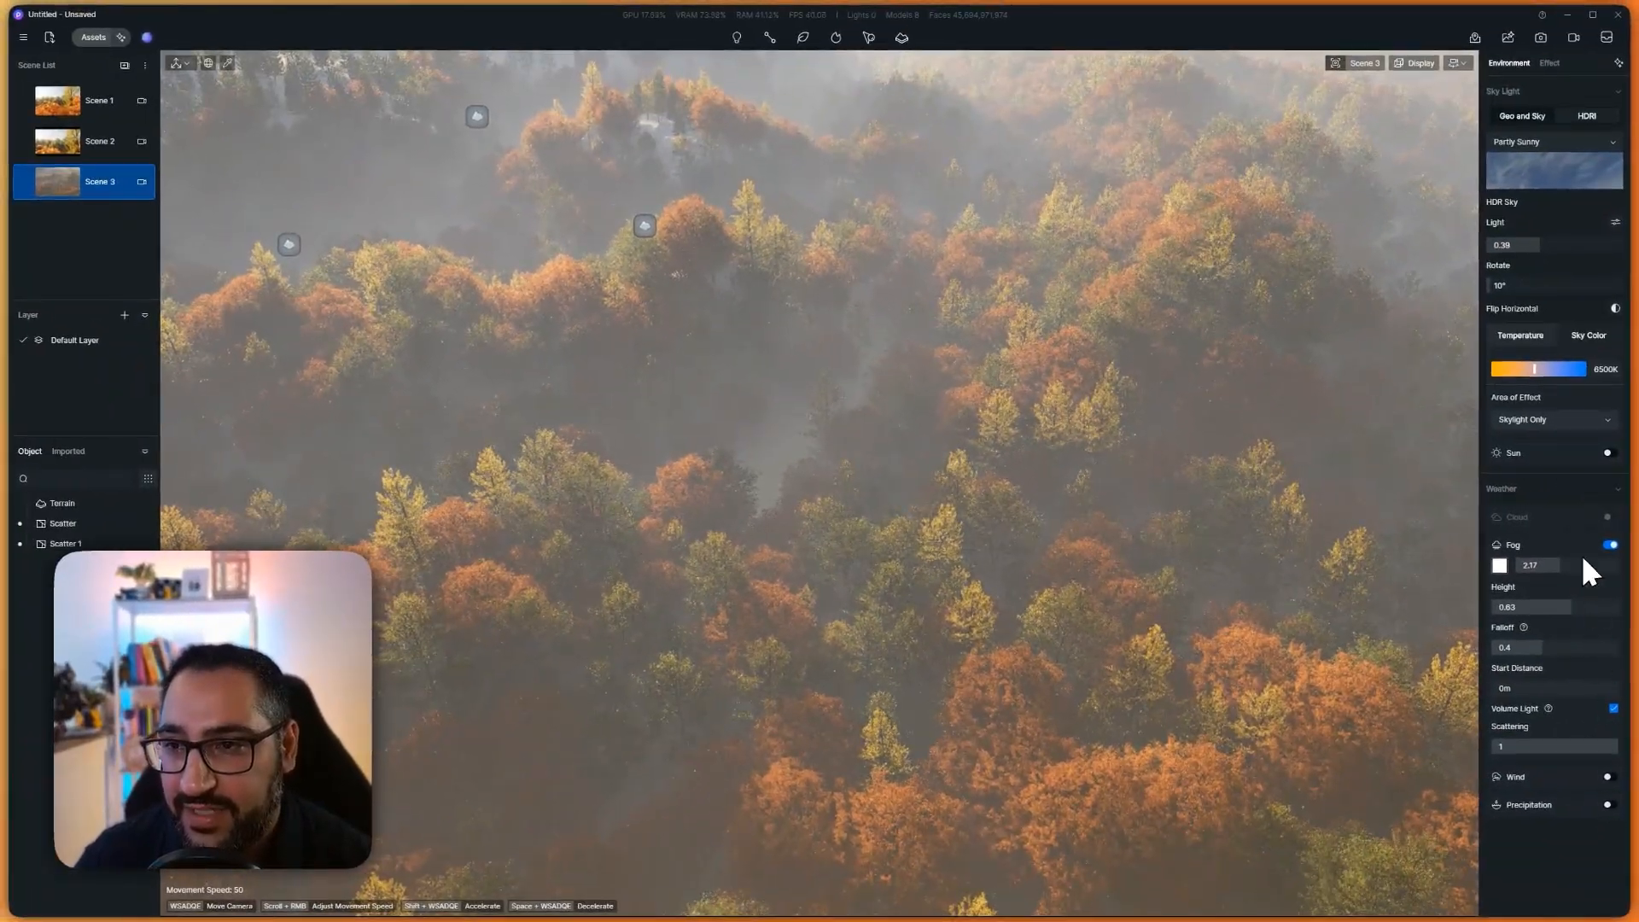
{"action": "mouse_move", "coordinate": [1541, 245]}
{"action": "left_mouse_down"}
{"action": "mouse_move", "coordinate": [1586, 246]}
{"action": "mouse_move", "coordinate": [1520, 260]}
{"action": "left_mouse_up"}
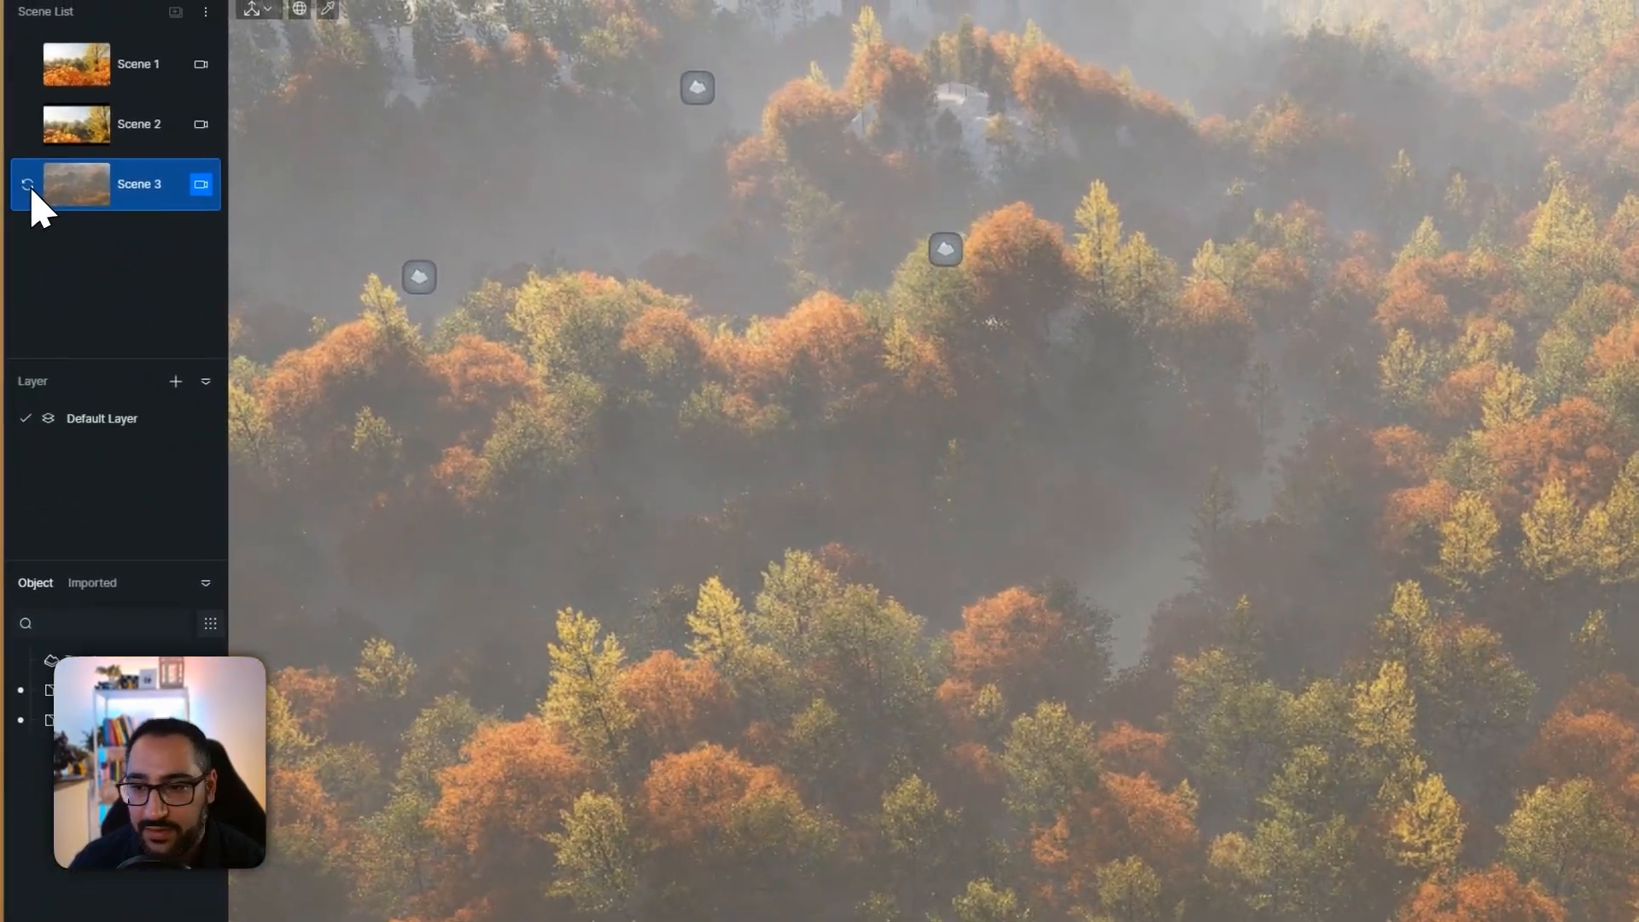
{"action": "left_click", "coordinate": [1485, 430]}
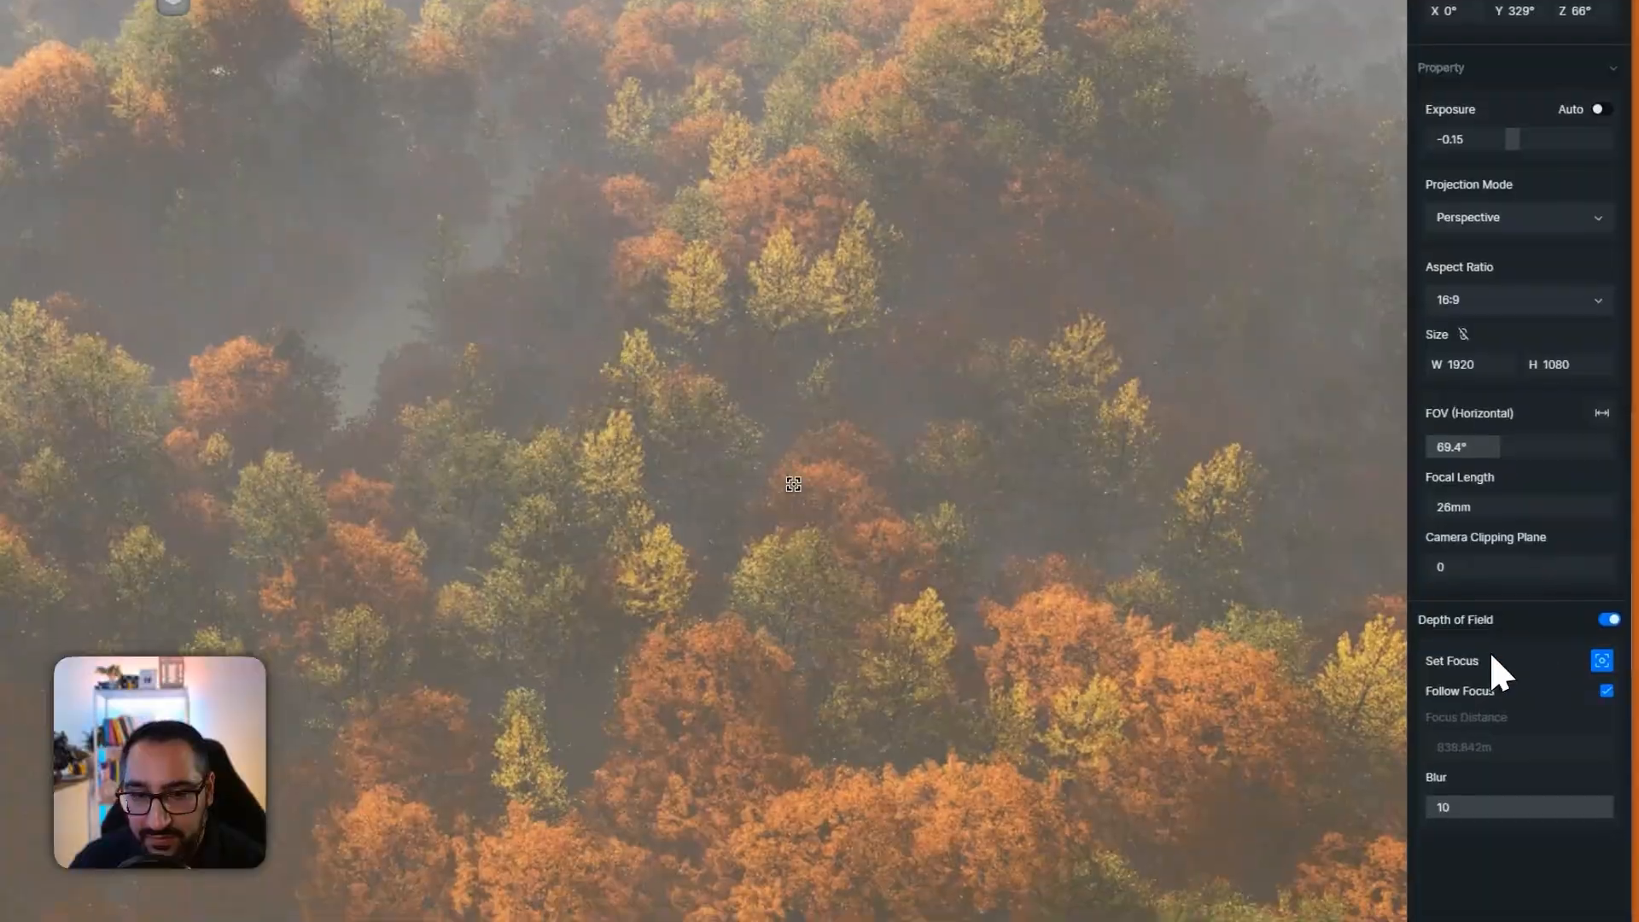
{"action": "left_click", "coordinate": [1600, 788]}
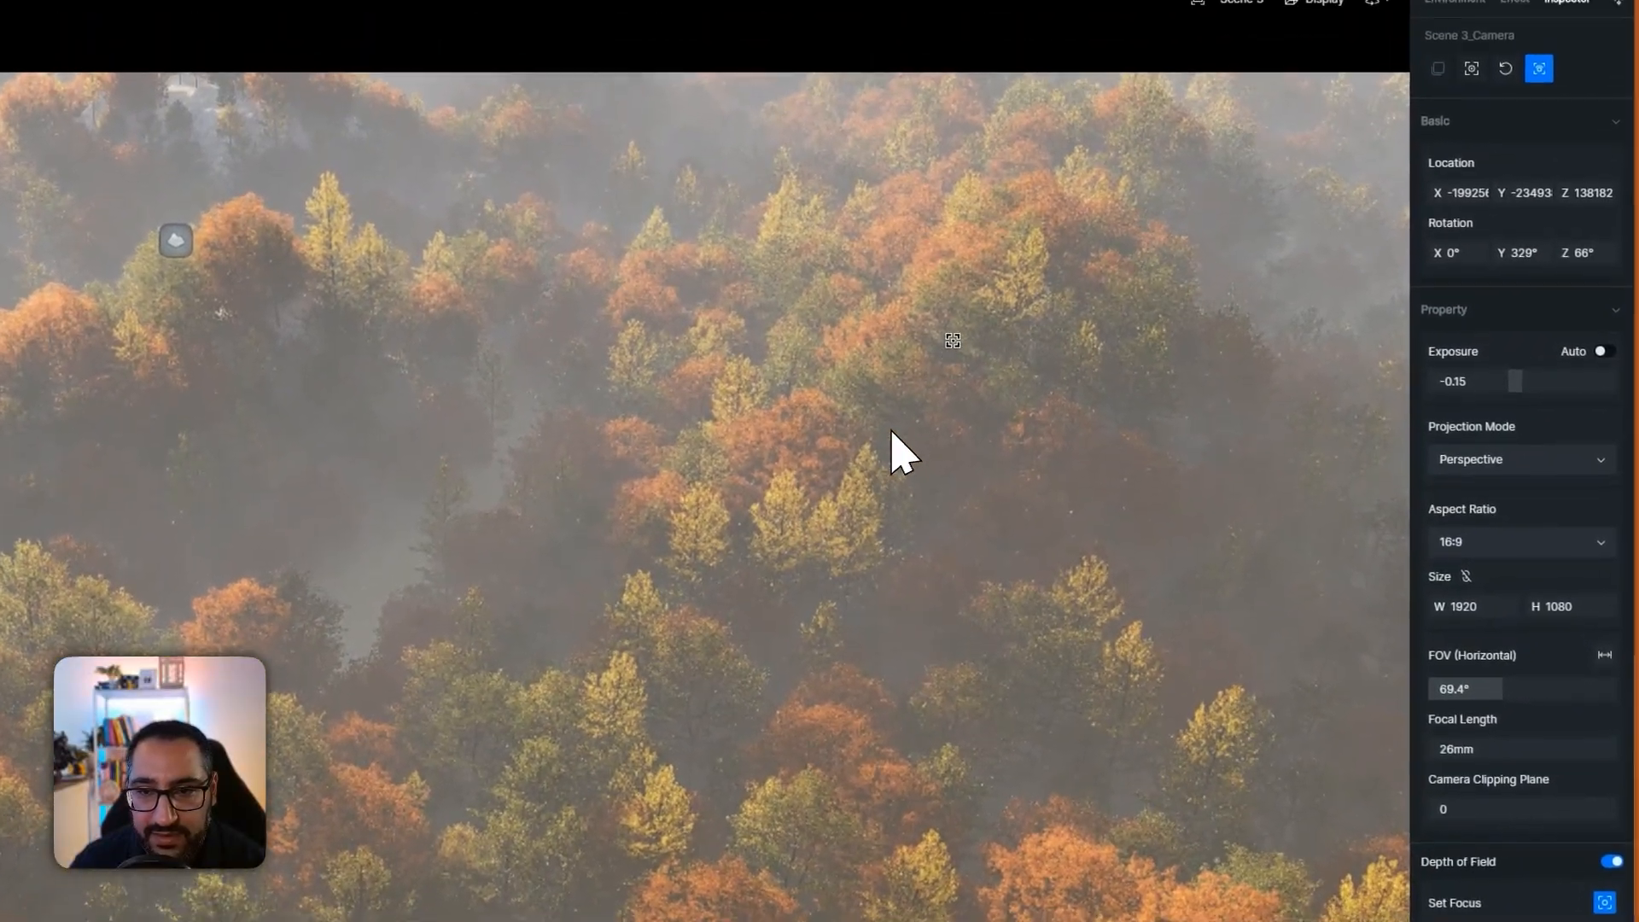
{"action": "left_click", "coordinate": [974, 251]}
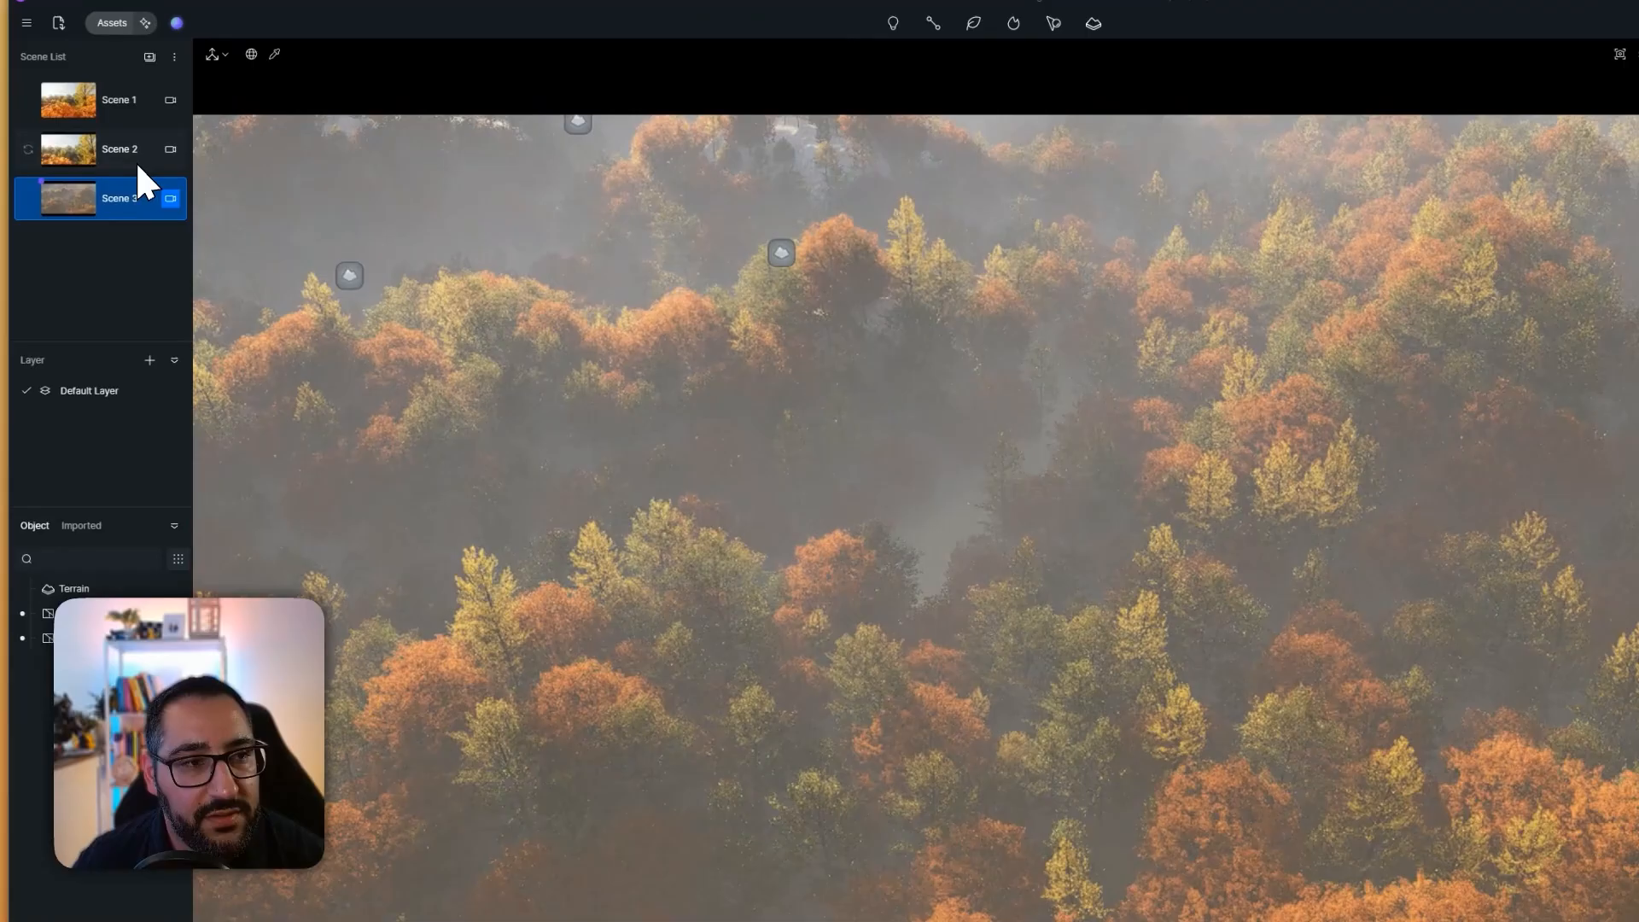
- Switch to Scene 2 and regenerate its changed scatter area
{"action": "left_click", "coordinate": [115, 147]}
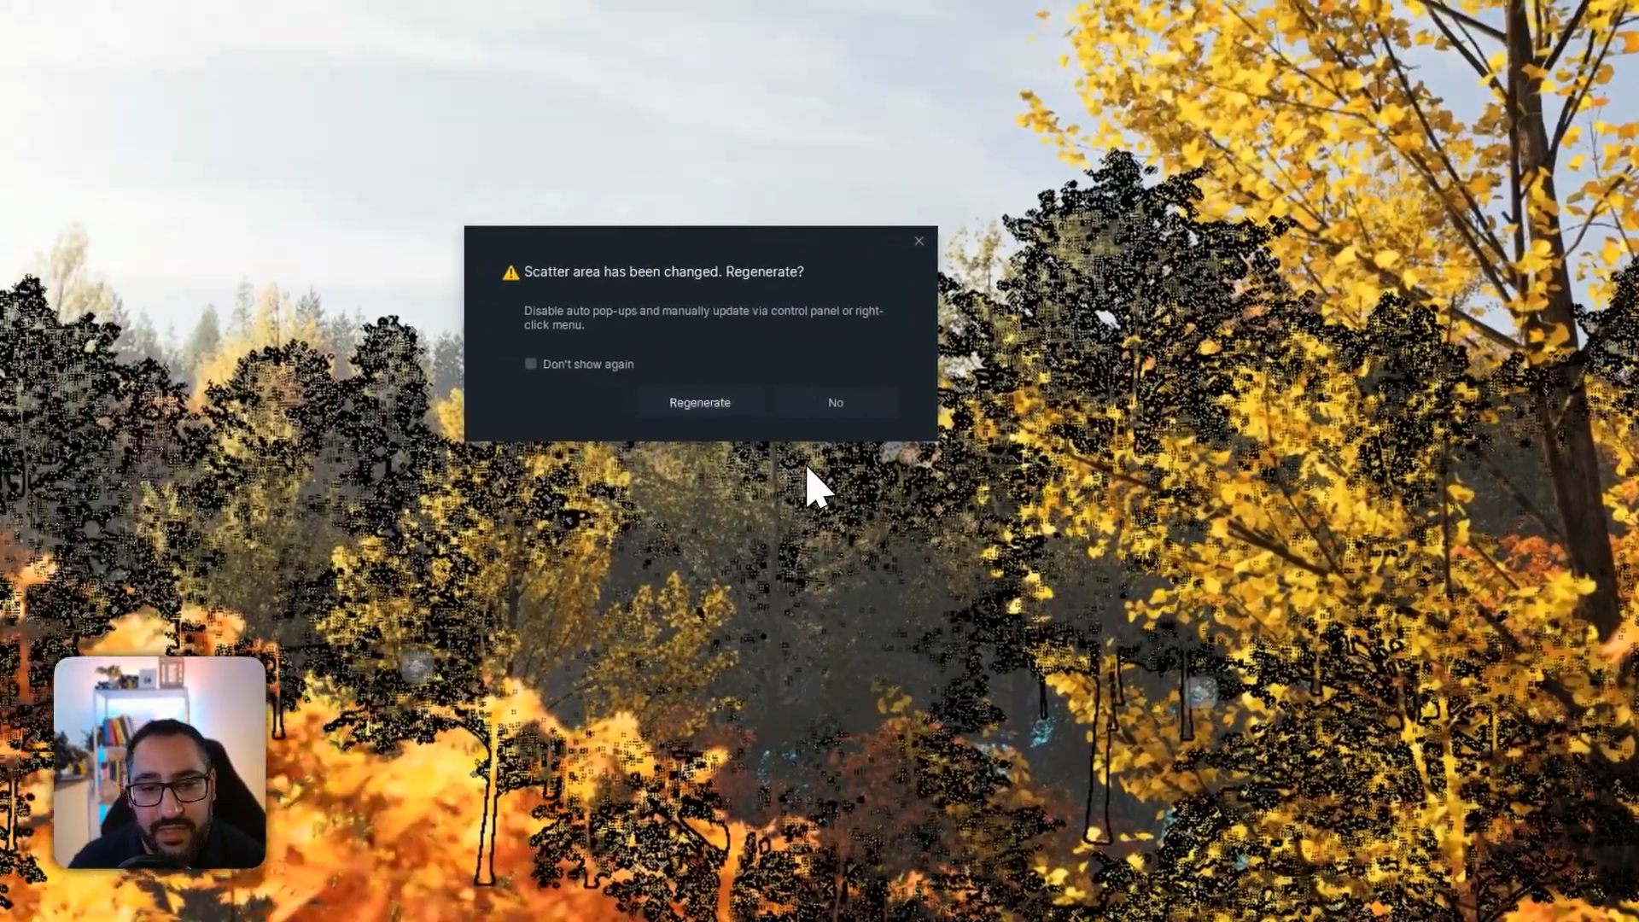
{"action": "left_click", "coordinate": [712, 402]}
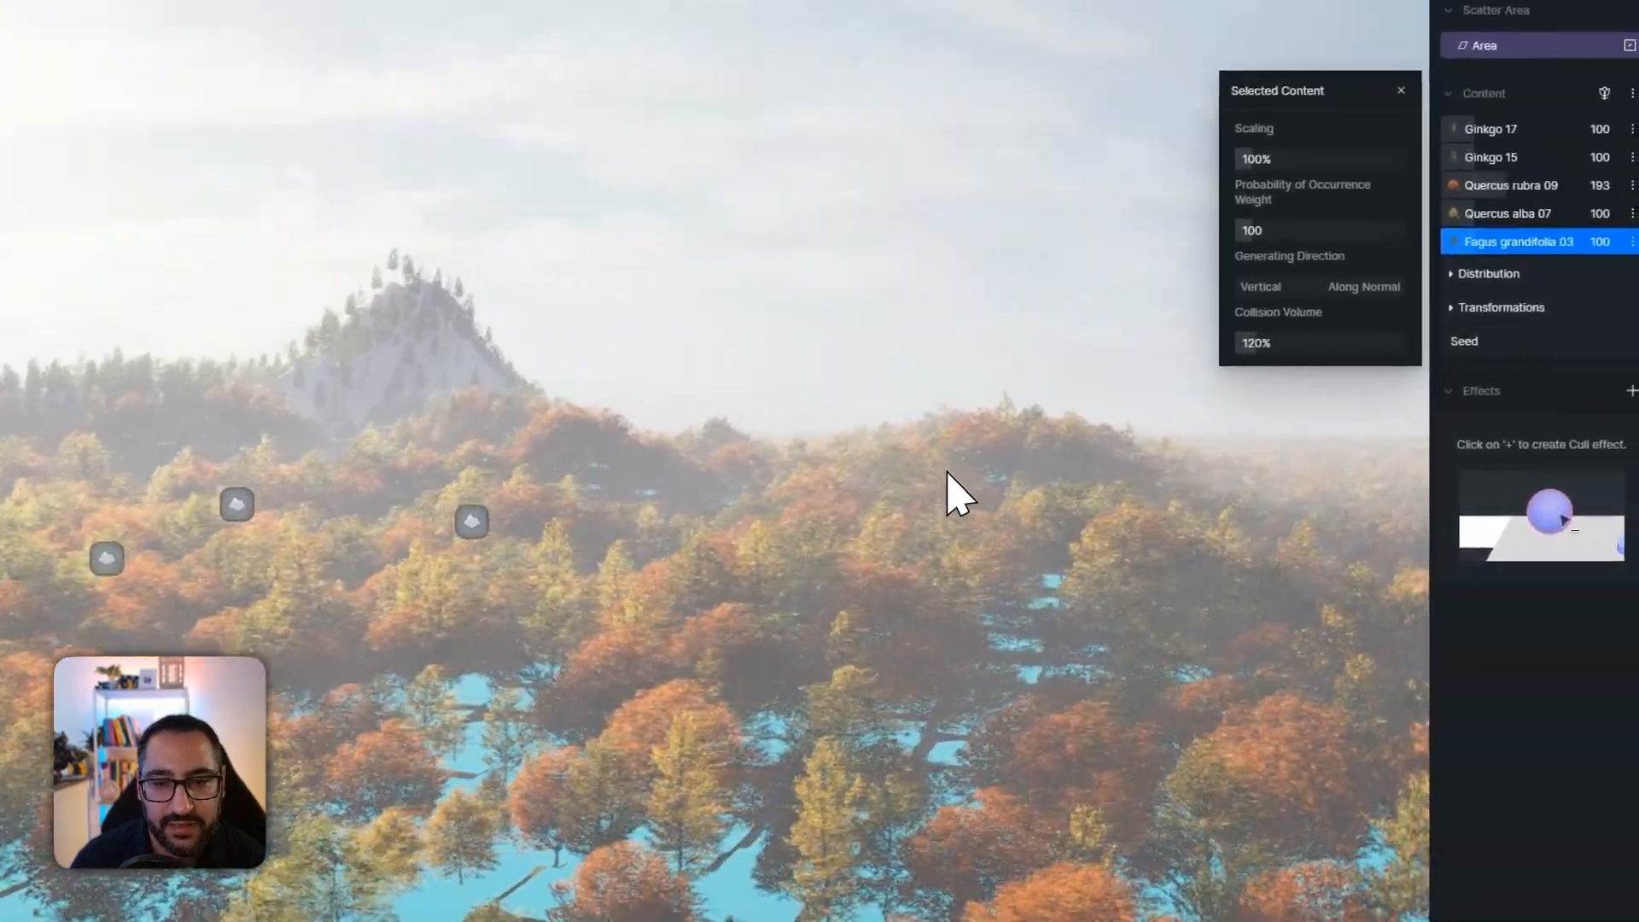
- Frame the distant peak beside the tall yellow-leaved tree with the thirds guides shown, and create a new scene from that view
{"action": "middle_click_drag", "start_coordinate": [946, 471], "coordinate": [674, 338]}
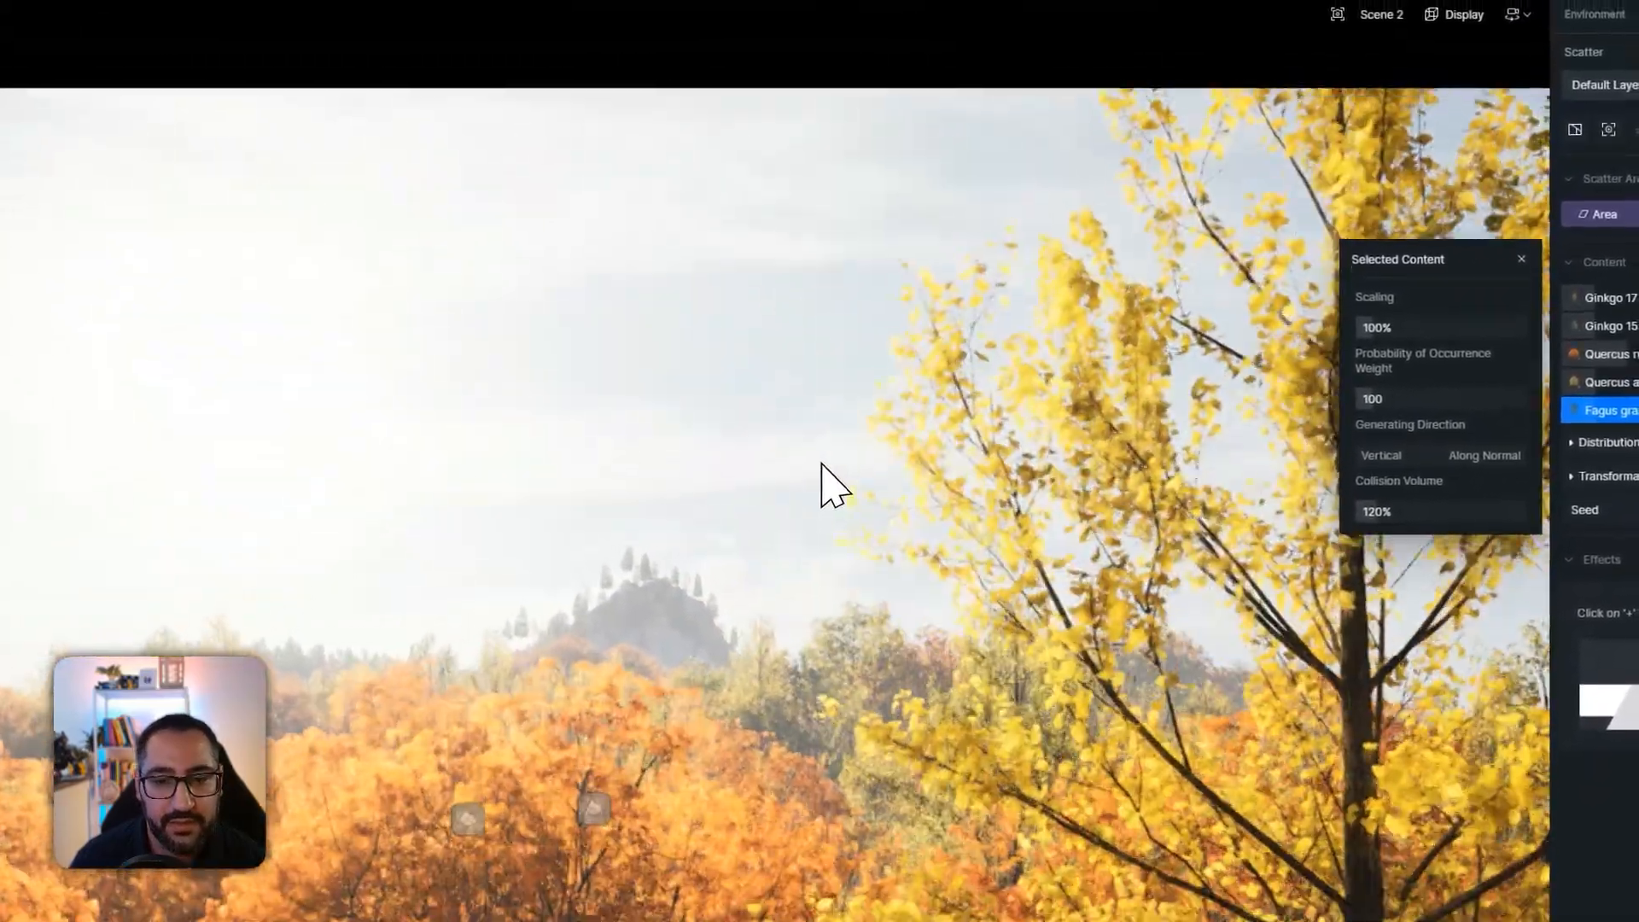
{"action": "right_click_drag", "start_coordinate": [821, 463], "coordinate": [770, 440]}
{"action": "middle_click_drag", "start_coordinate": [826, 464], "coordinate": [849, 457]}
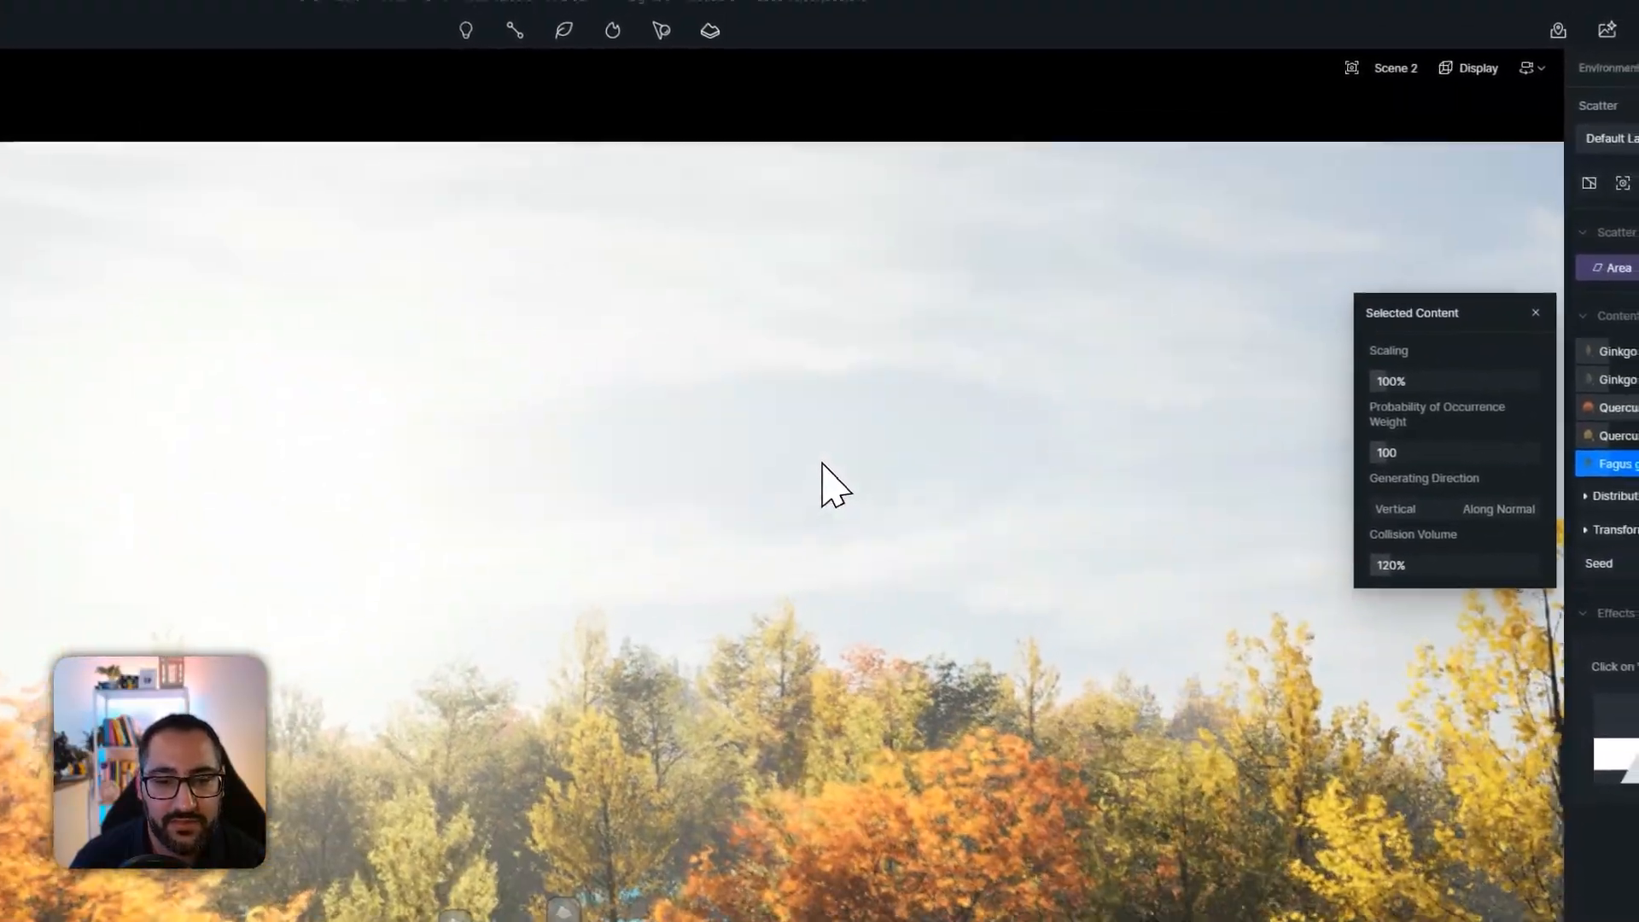
{"action": "right_click_drag", "start_coordinate": [821, 462], "coordinate": [857, 455]}
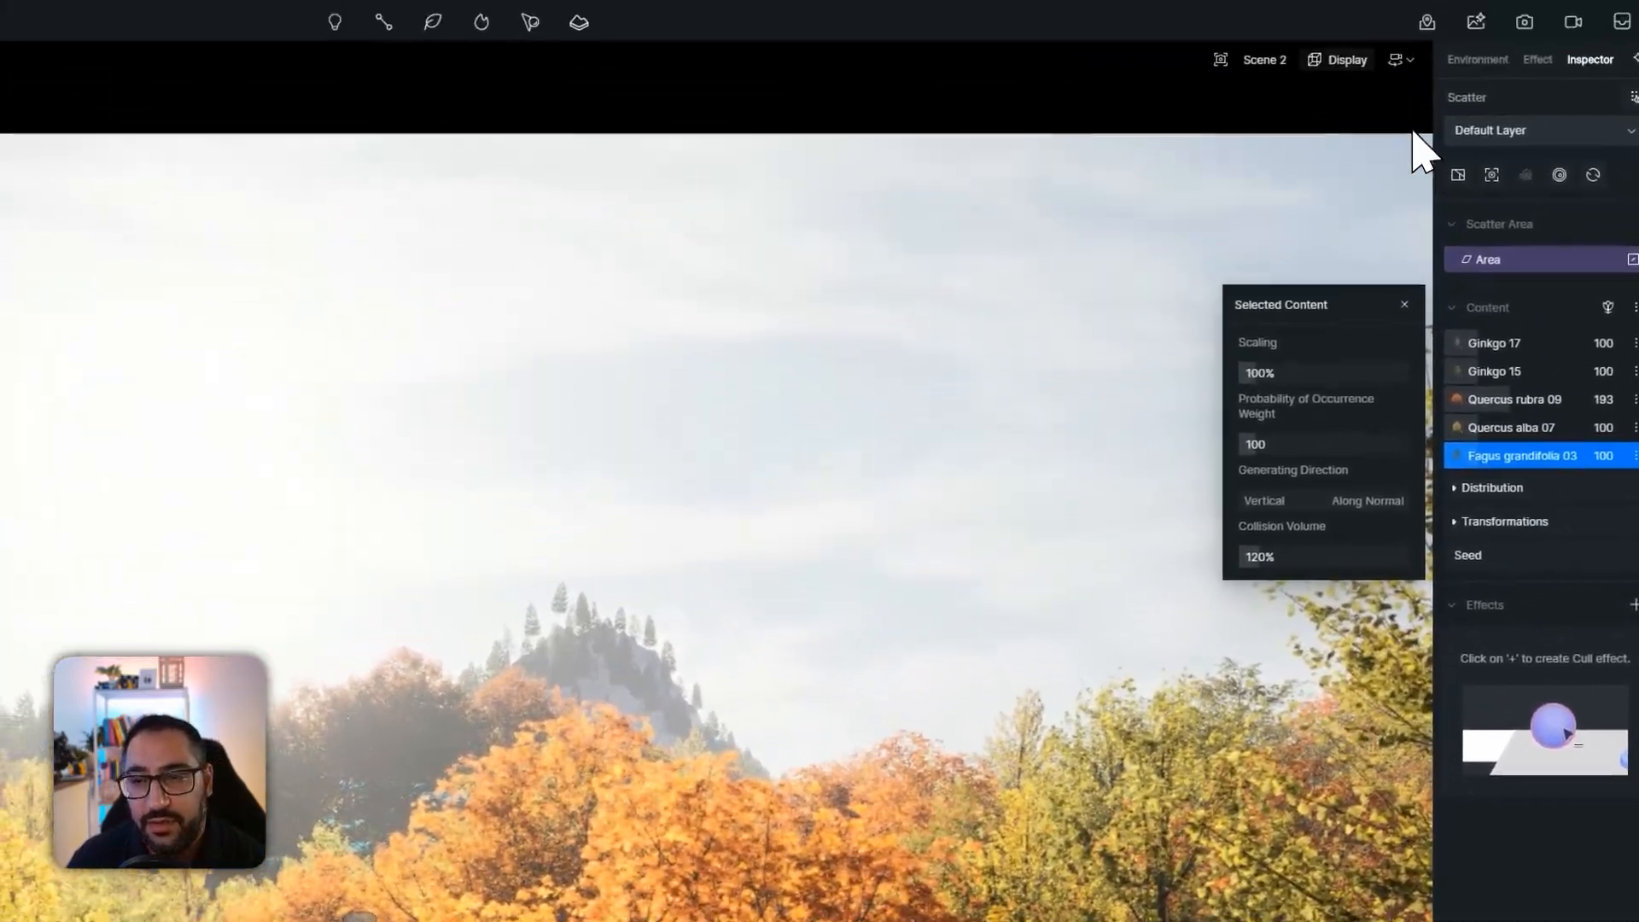
{"action": "left_click", "coordinate": [1485, 53]}
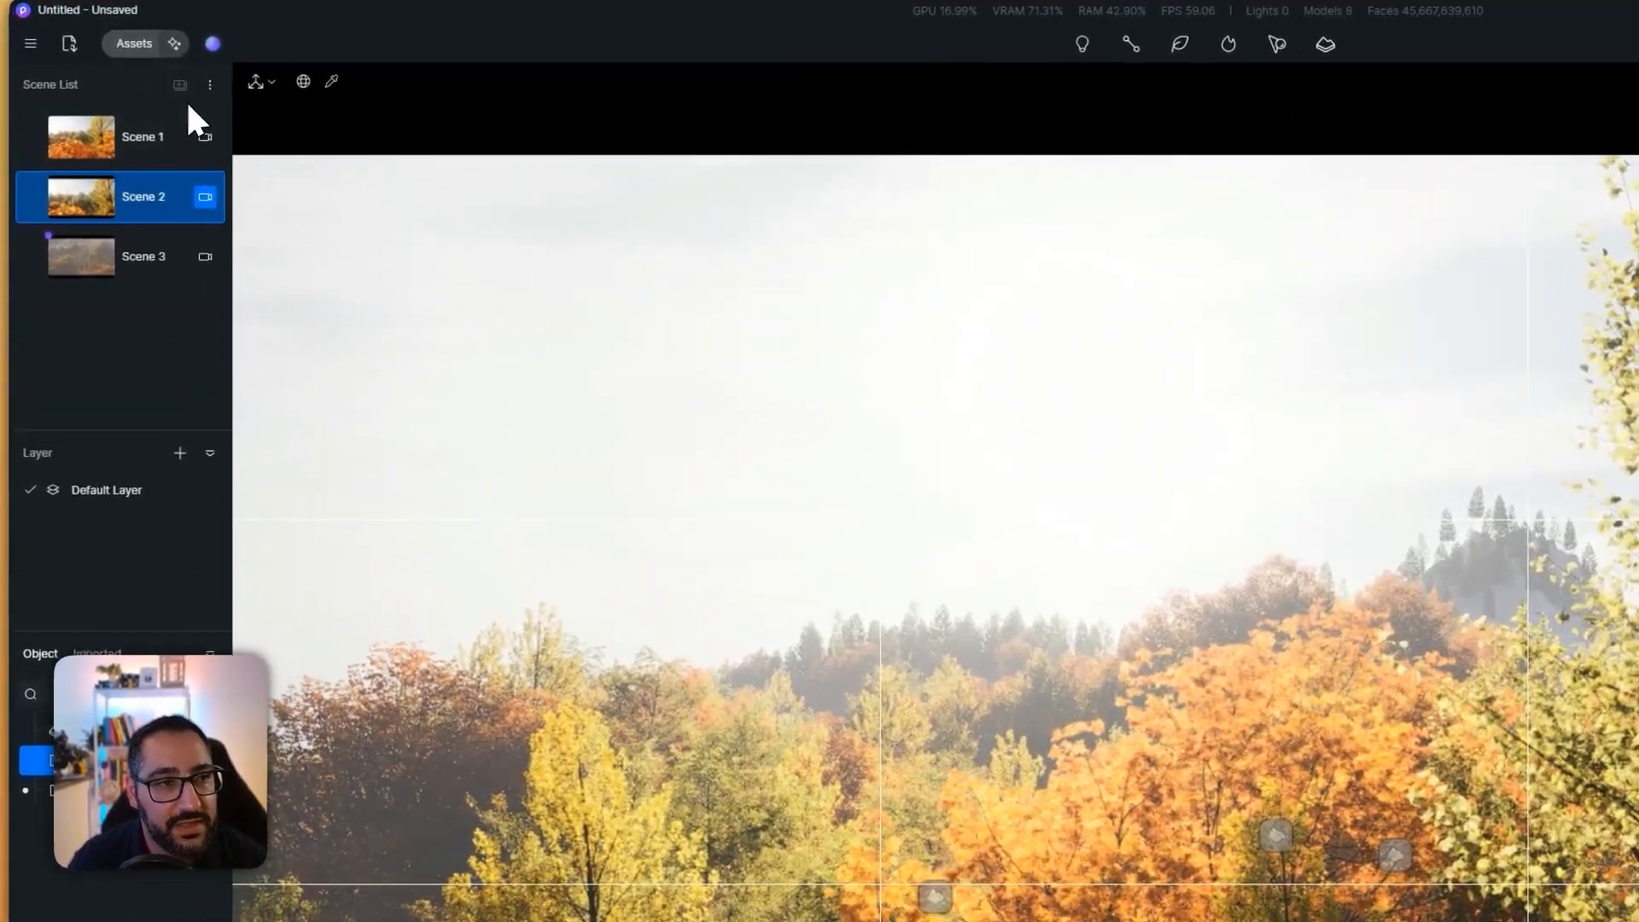
{"action": "left_click", "coordinate": [124, 65]}
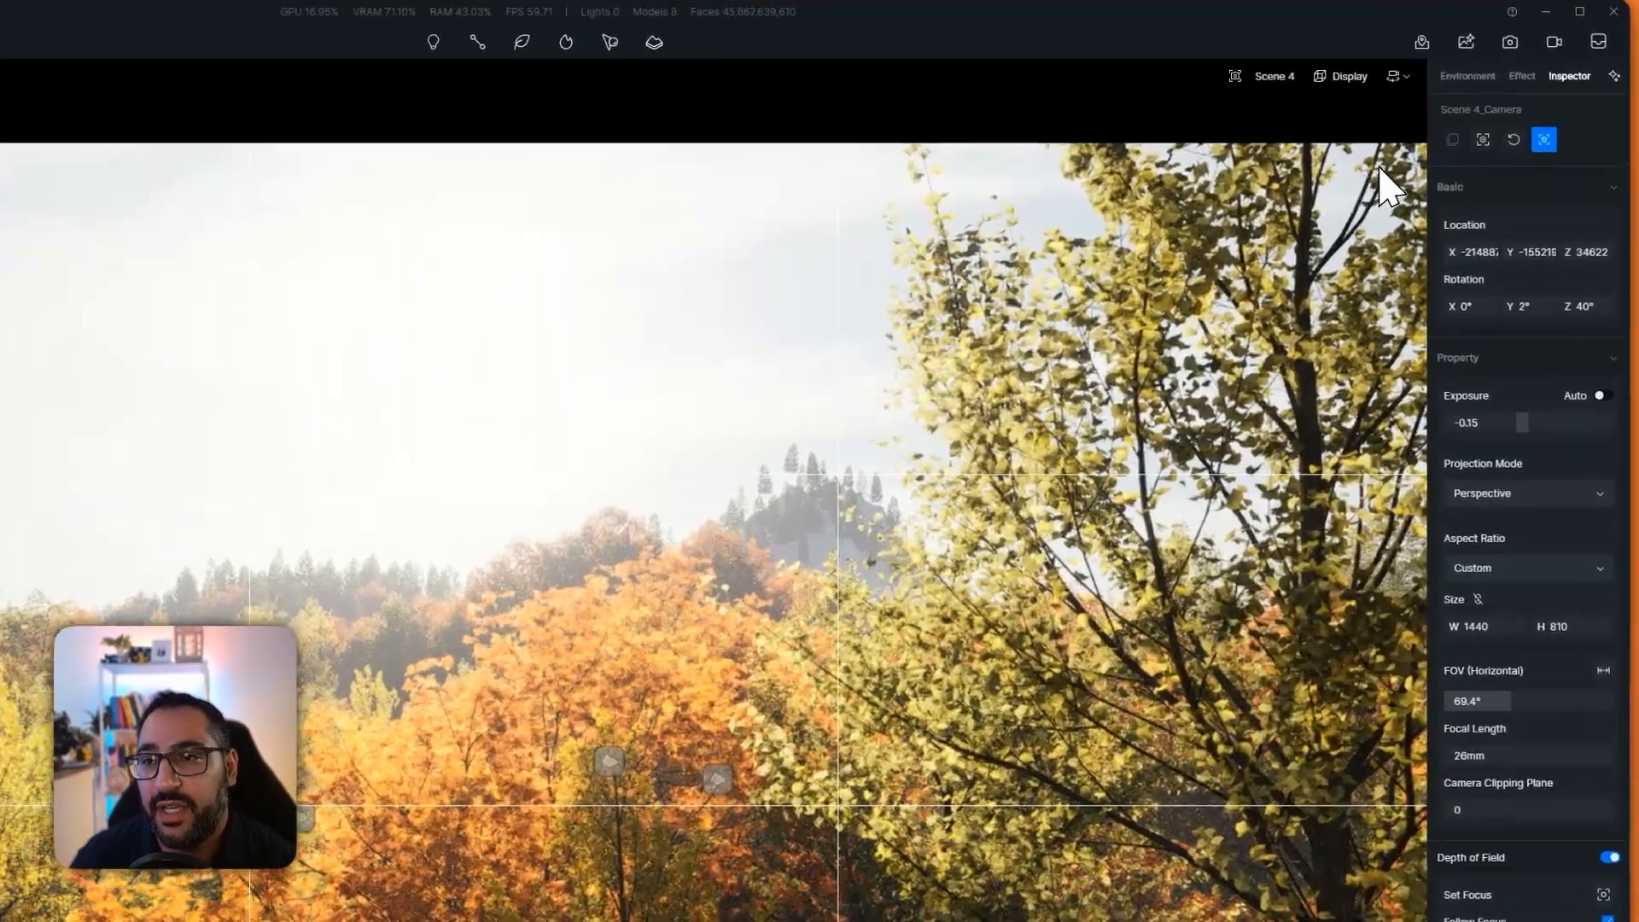
- Rotate the HDR sky of Scene 4 to 13.3° so the sun glows behind the autumn trees
{"action": "left_click", "coordinate": [1509, 63]}
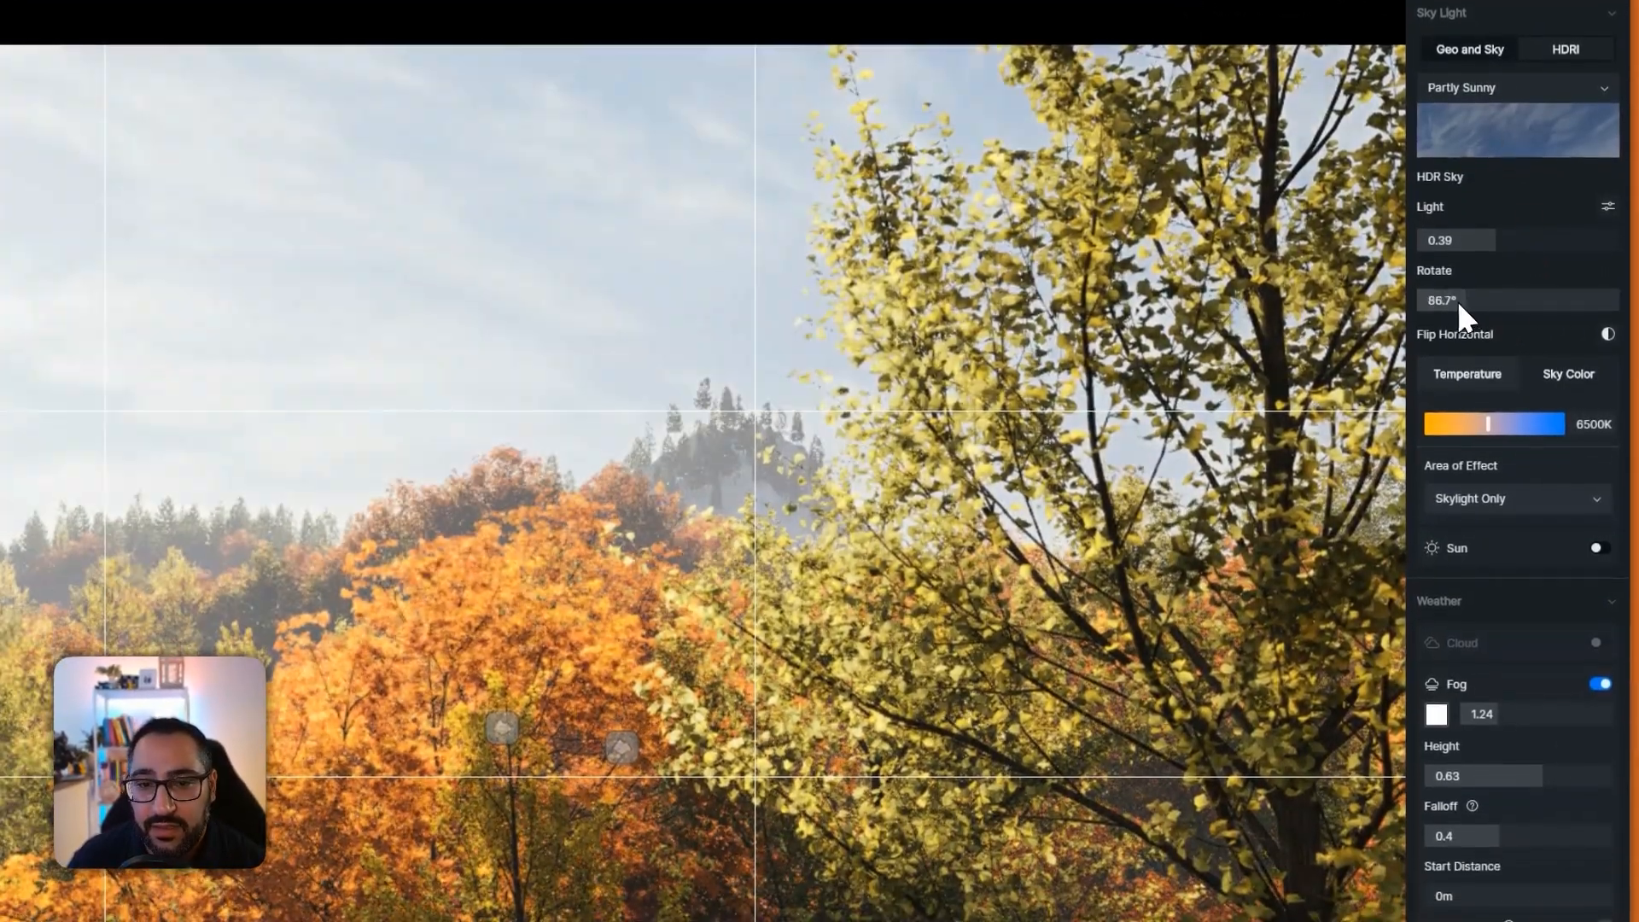
{"action": "left_click_drag", "start_coordinate": [1457, 300], "coordinate": [1515, 254]}
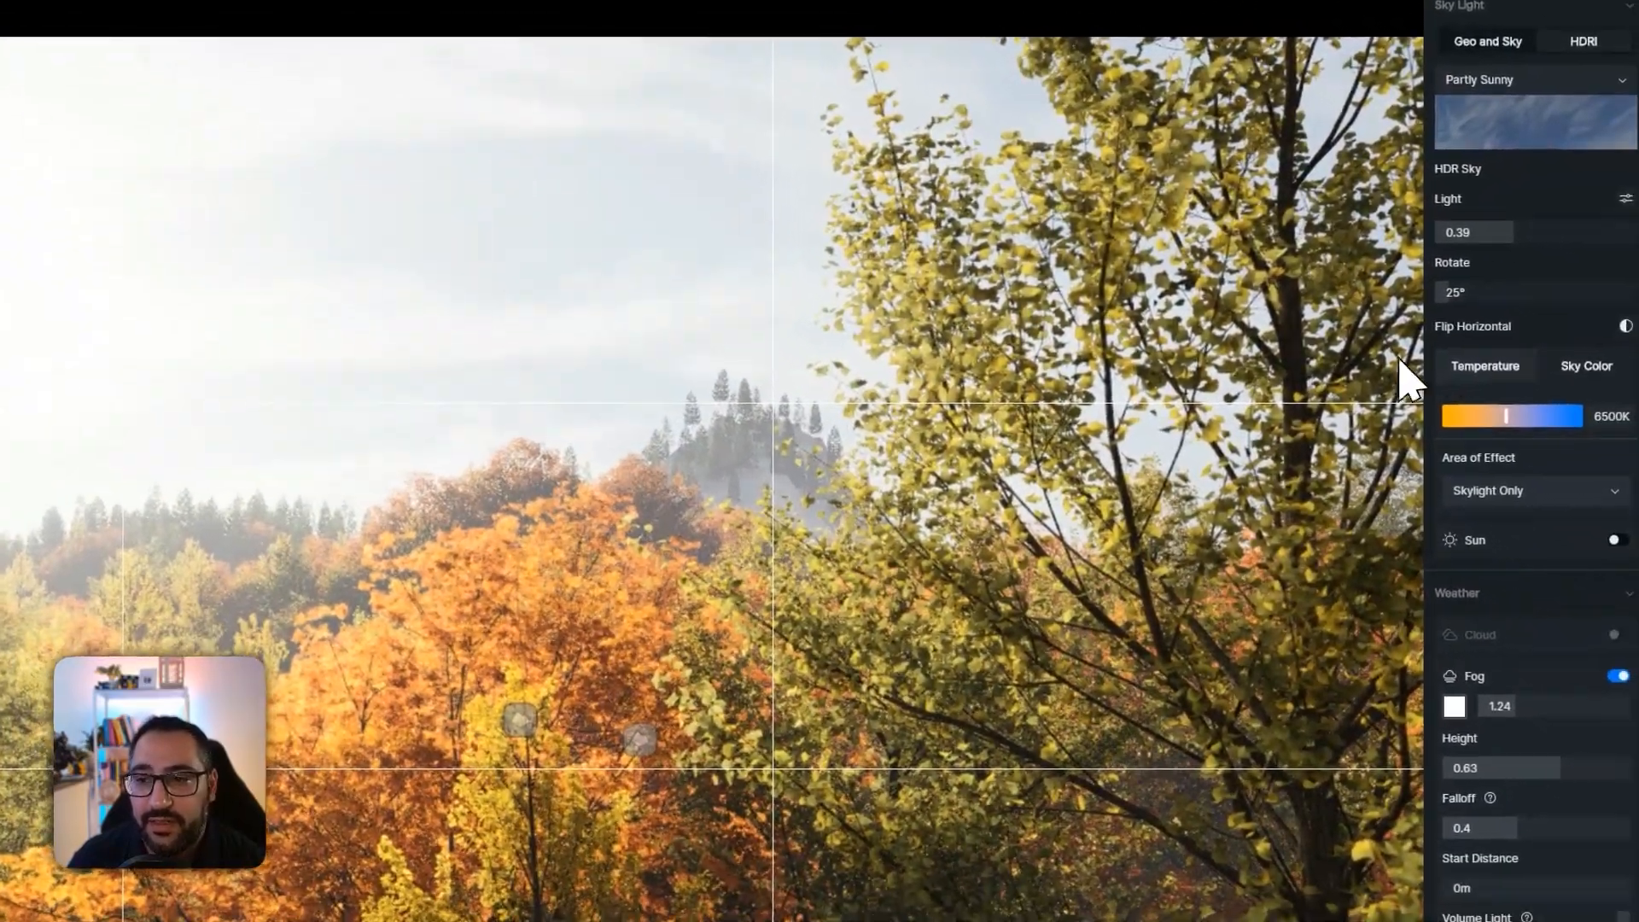
{"action": "left_click", "coordinate": [1487, 334]}
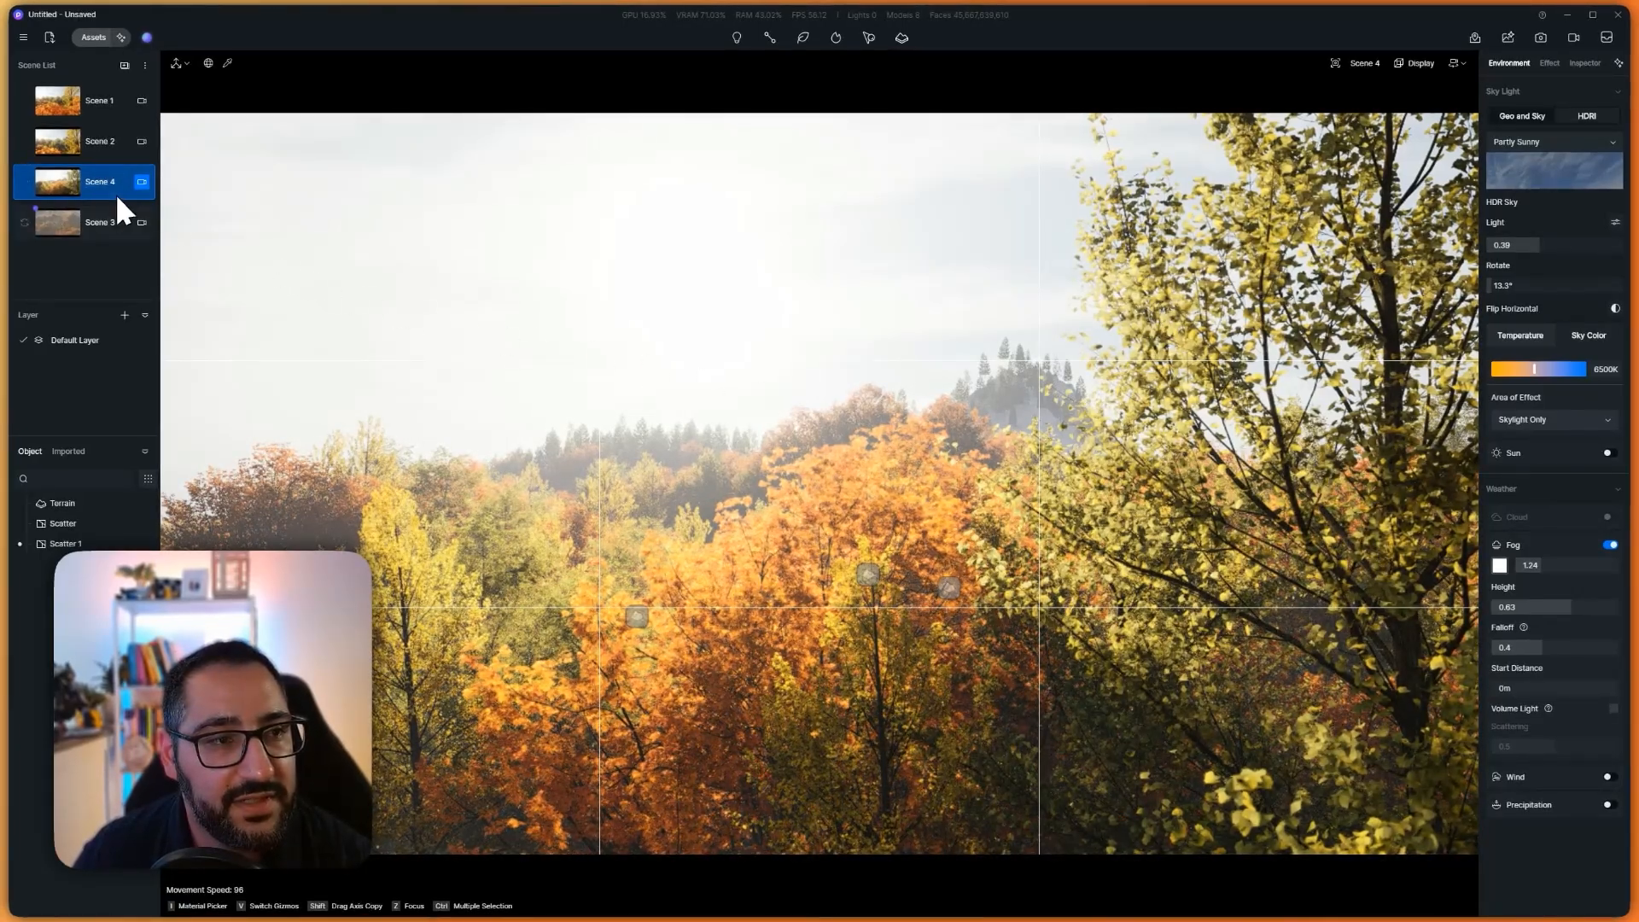
- Select Scene 4 and Scene 3 together and add both to the image render queue, saving the project as trees
{"action": "left_click", "coordinate": [90, 225]}
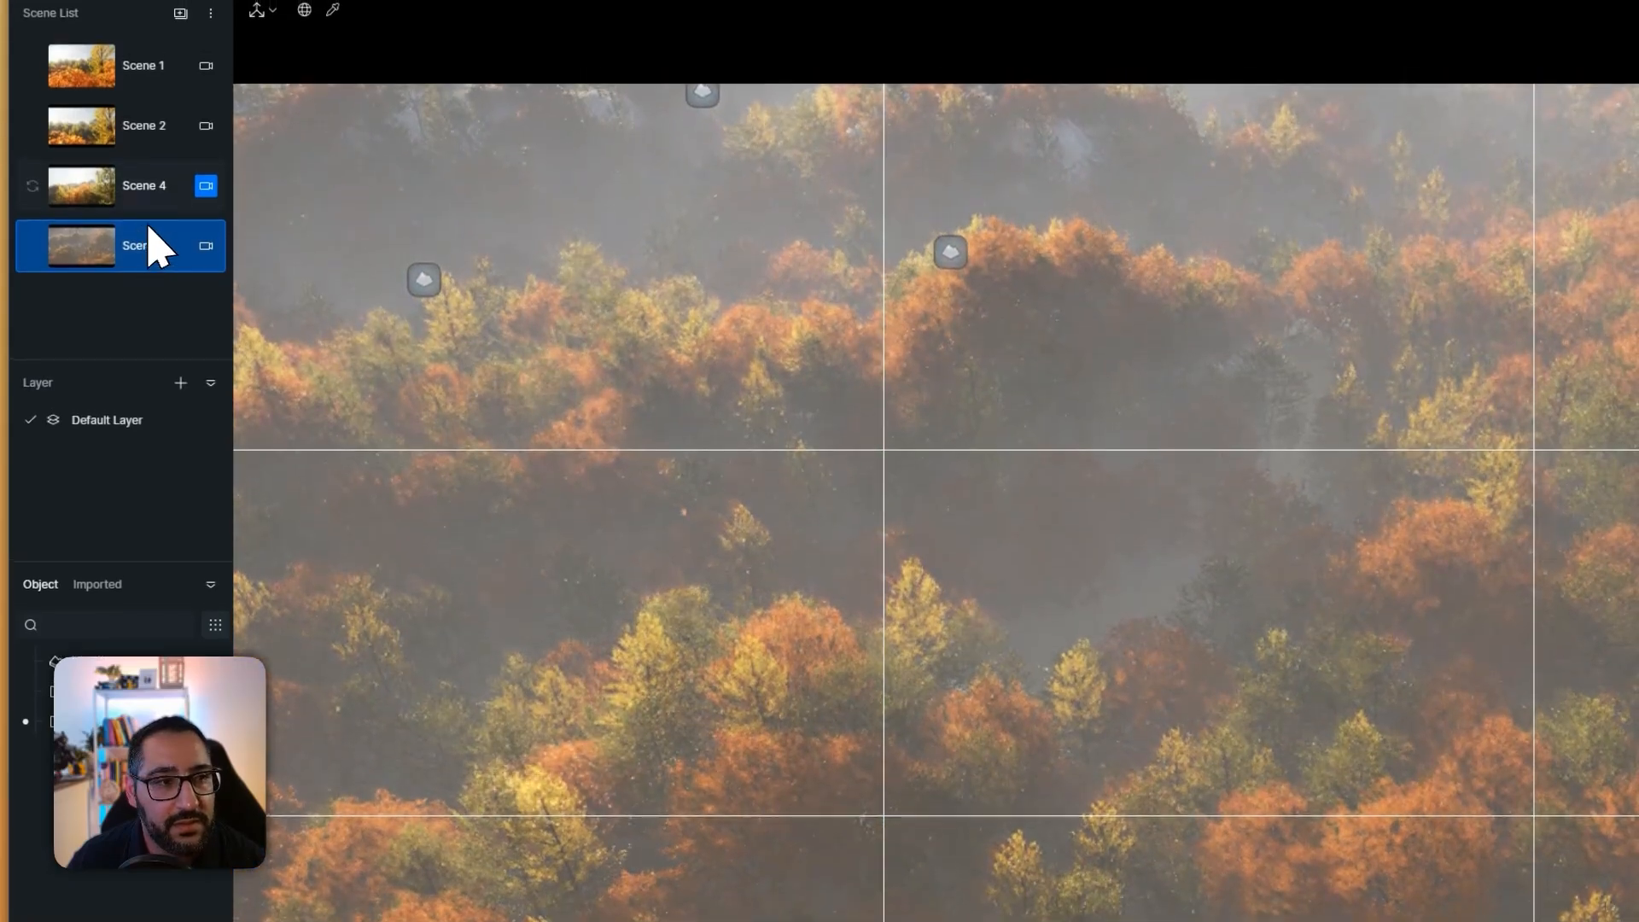
{"action": "left_click", "coordinate": [166, 183]}
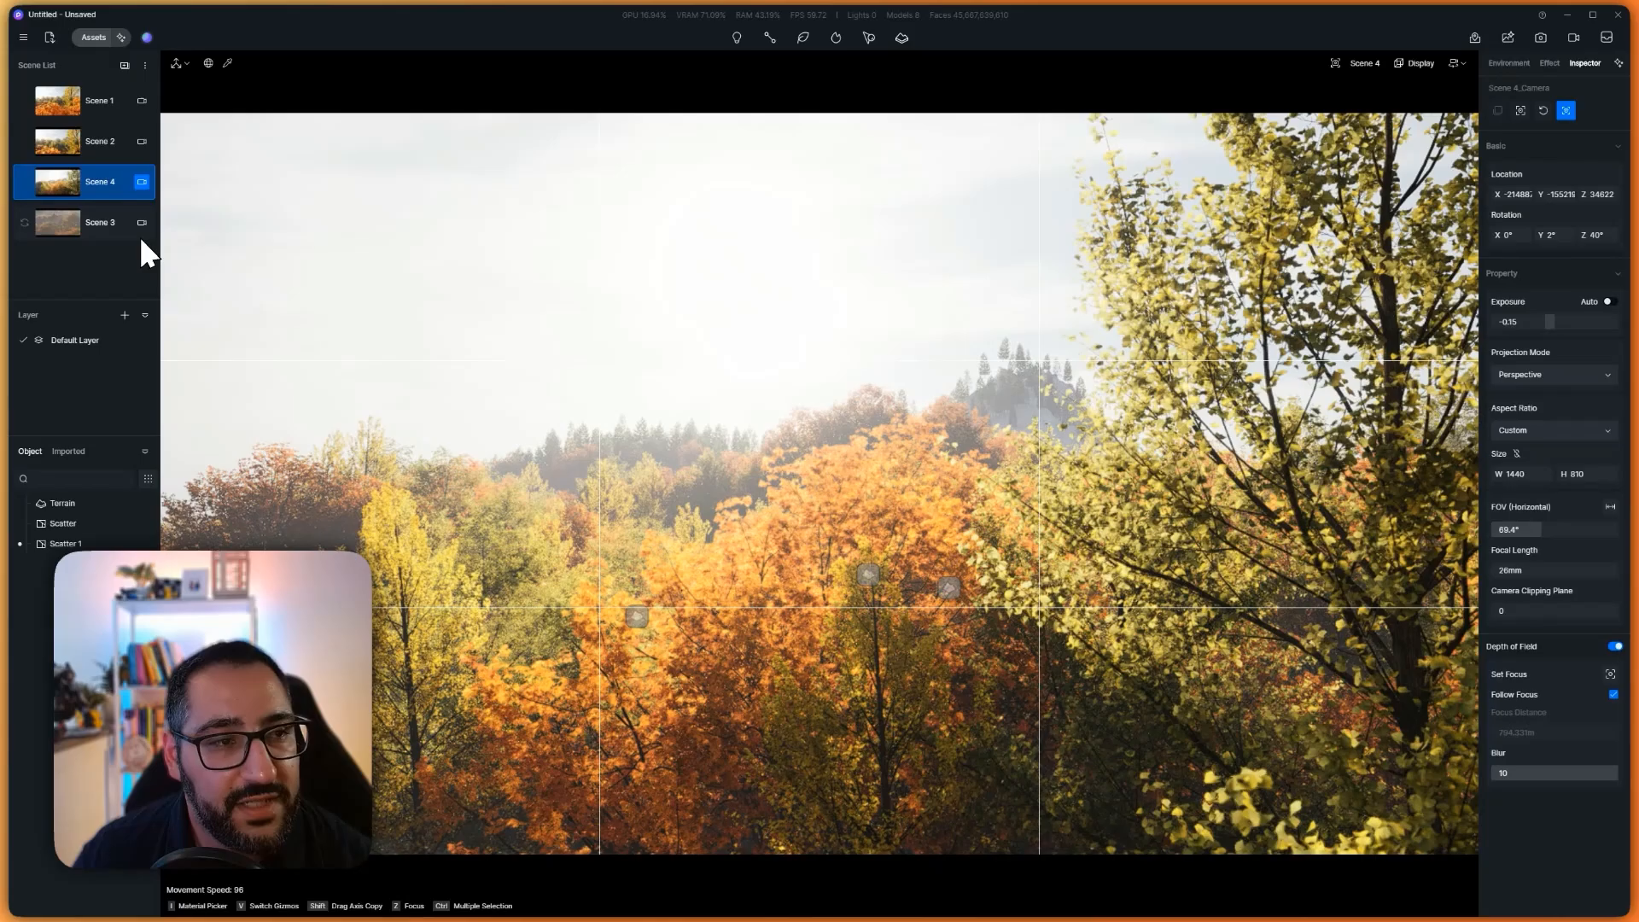
{"action": "left_click", "coordinate": [121, 229], "text": "ctrl"}
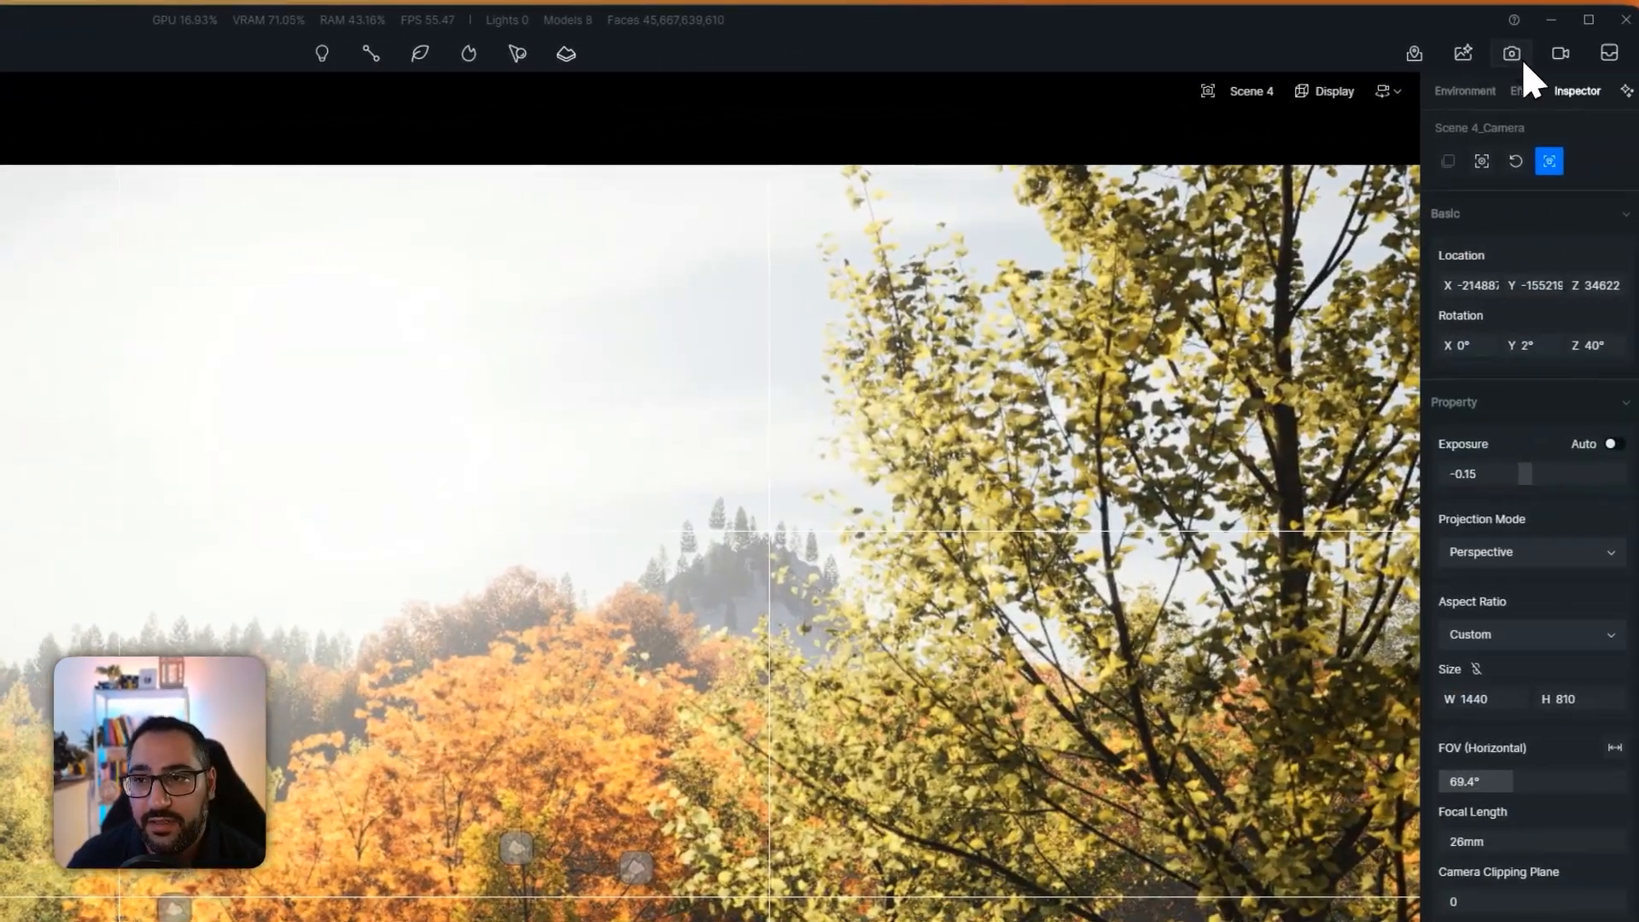
{"action": "left_click", "coordinate": [1517, 63]}
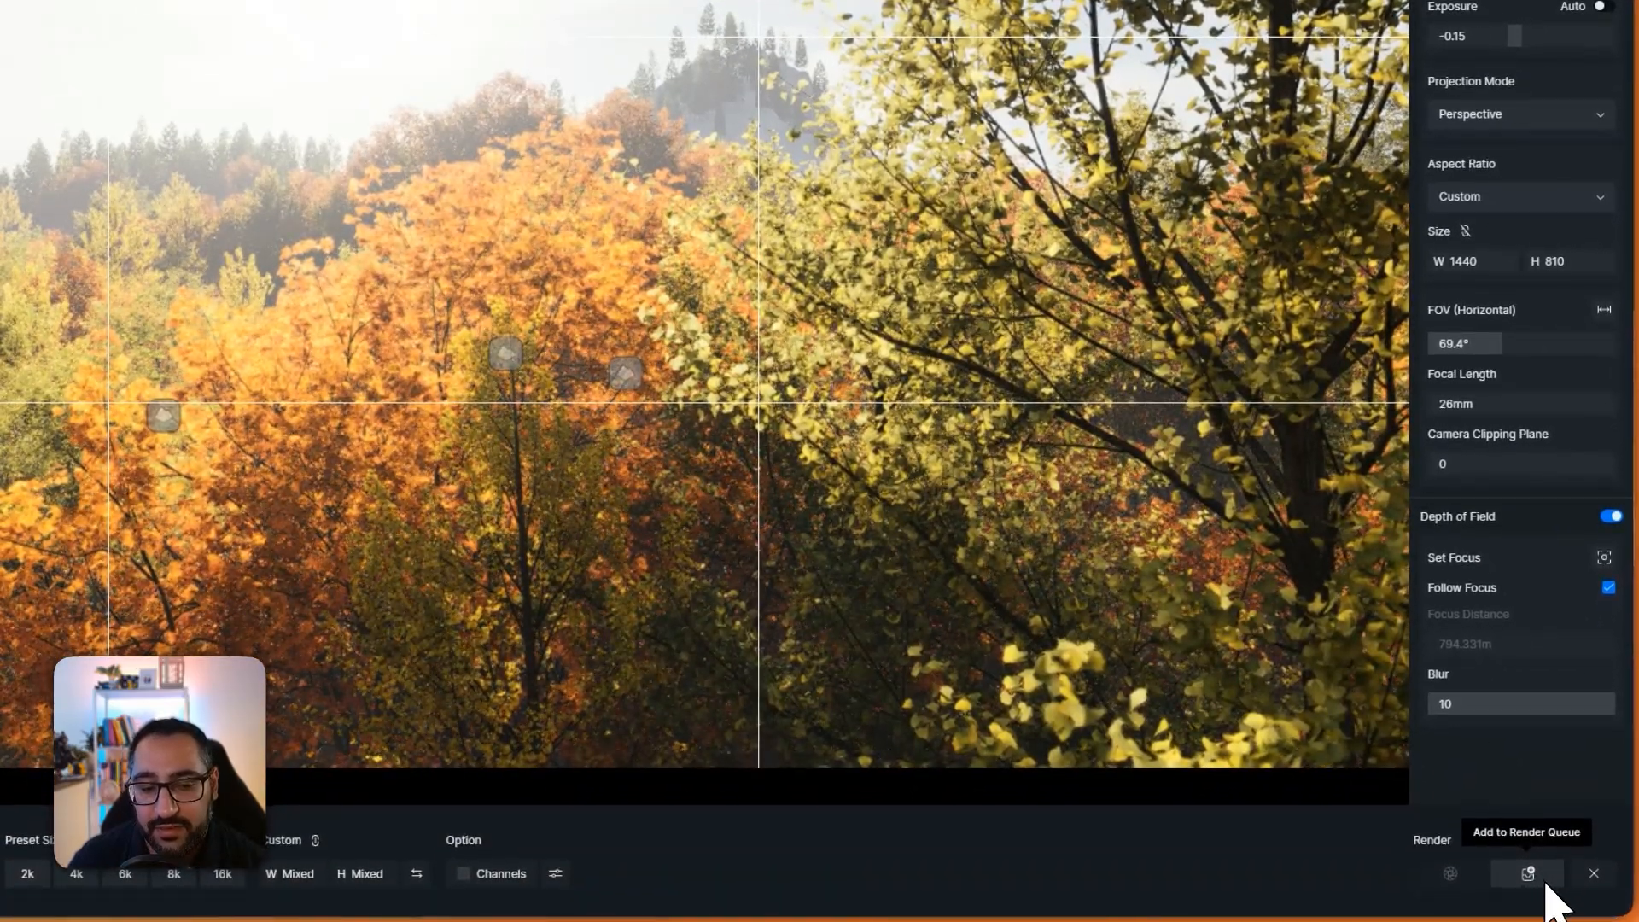
{"action": "left_click", "coordinate": [1546, 886]}
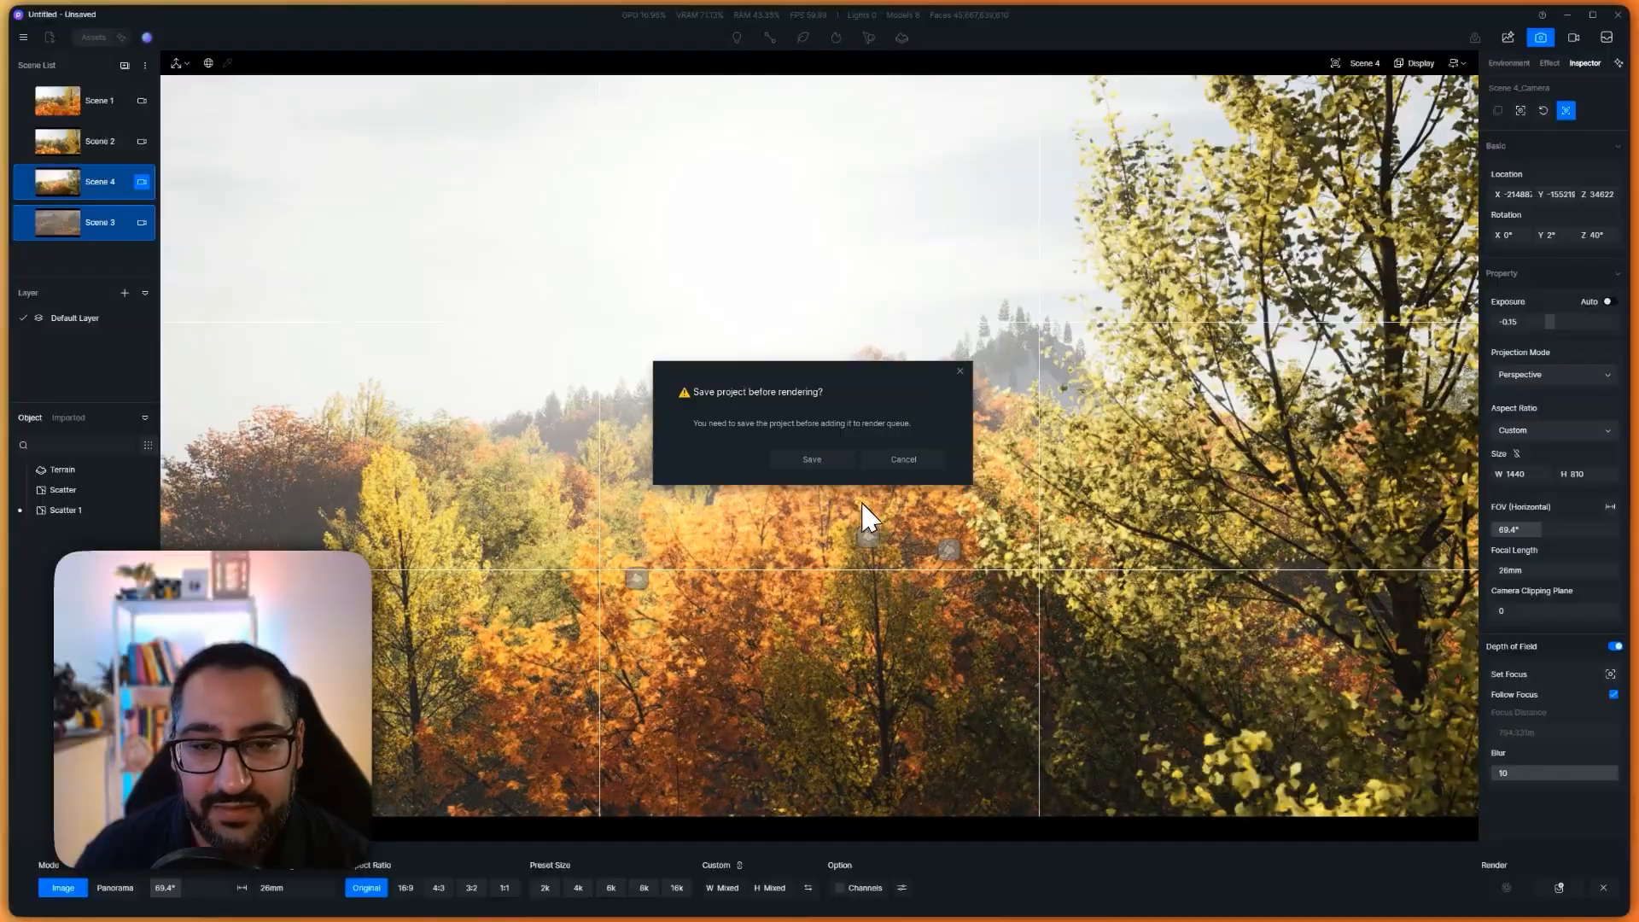
{"action": "left_click", "coordinate": [832, 464]}
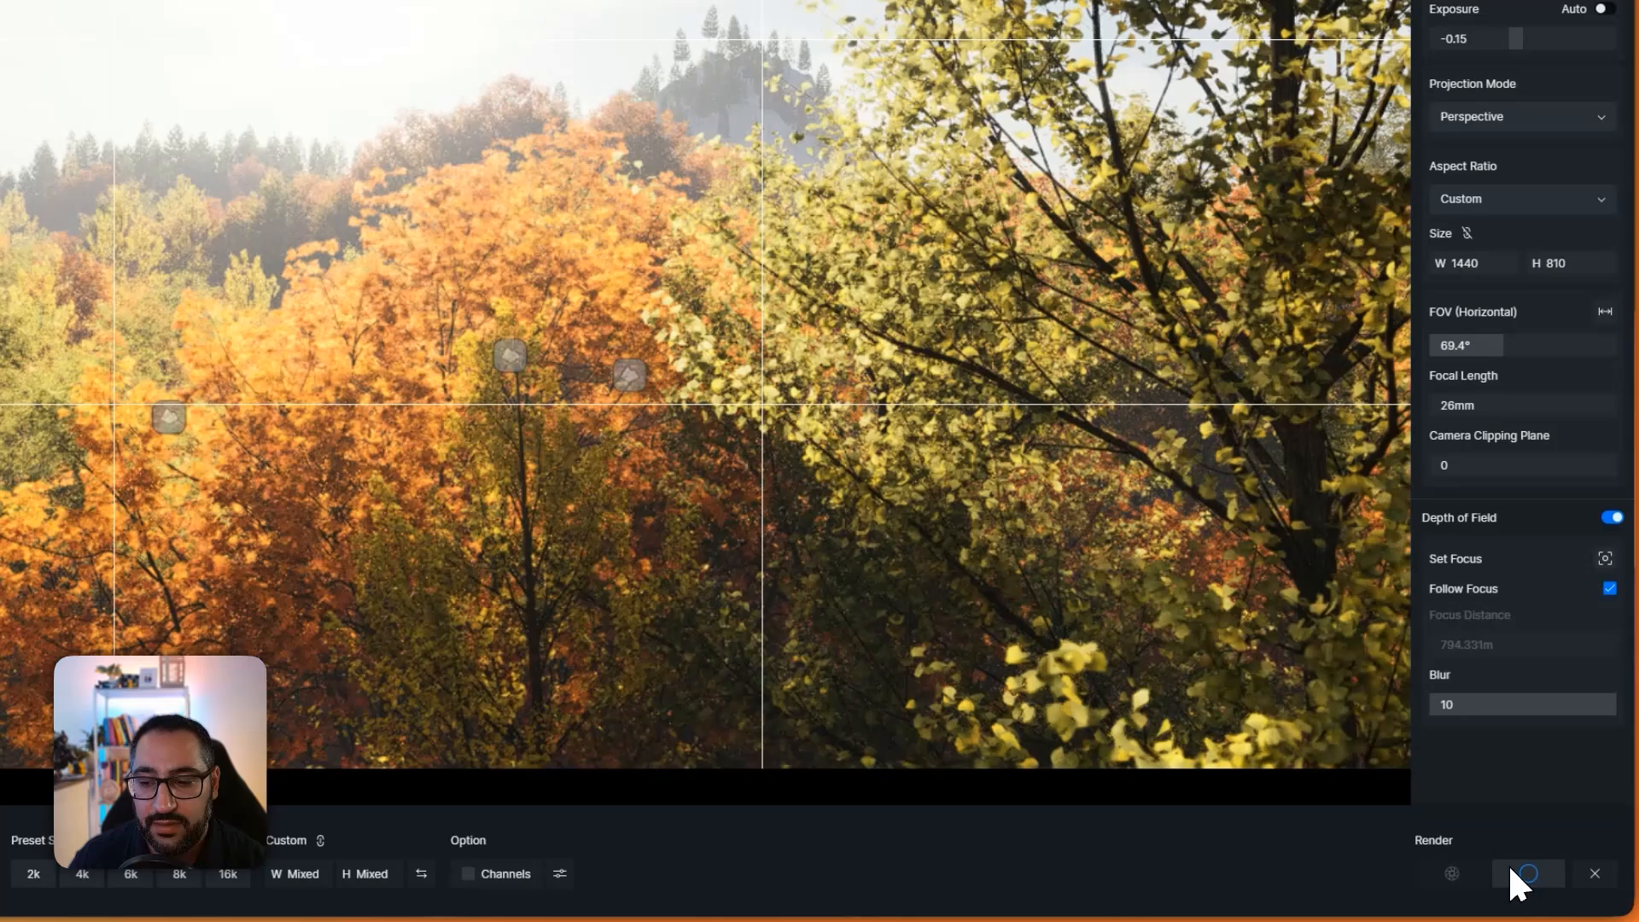
{"action": "left_click", "coordinate": [1548, 886]}
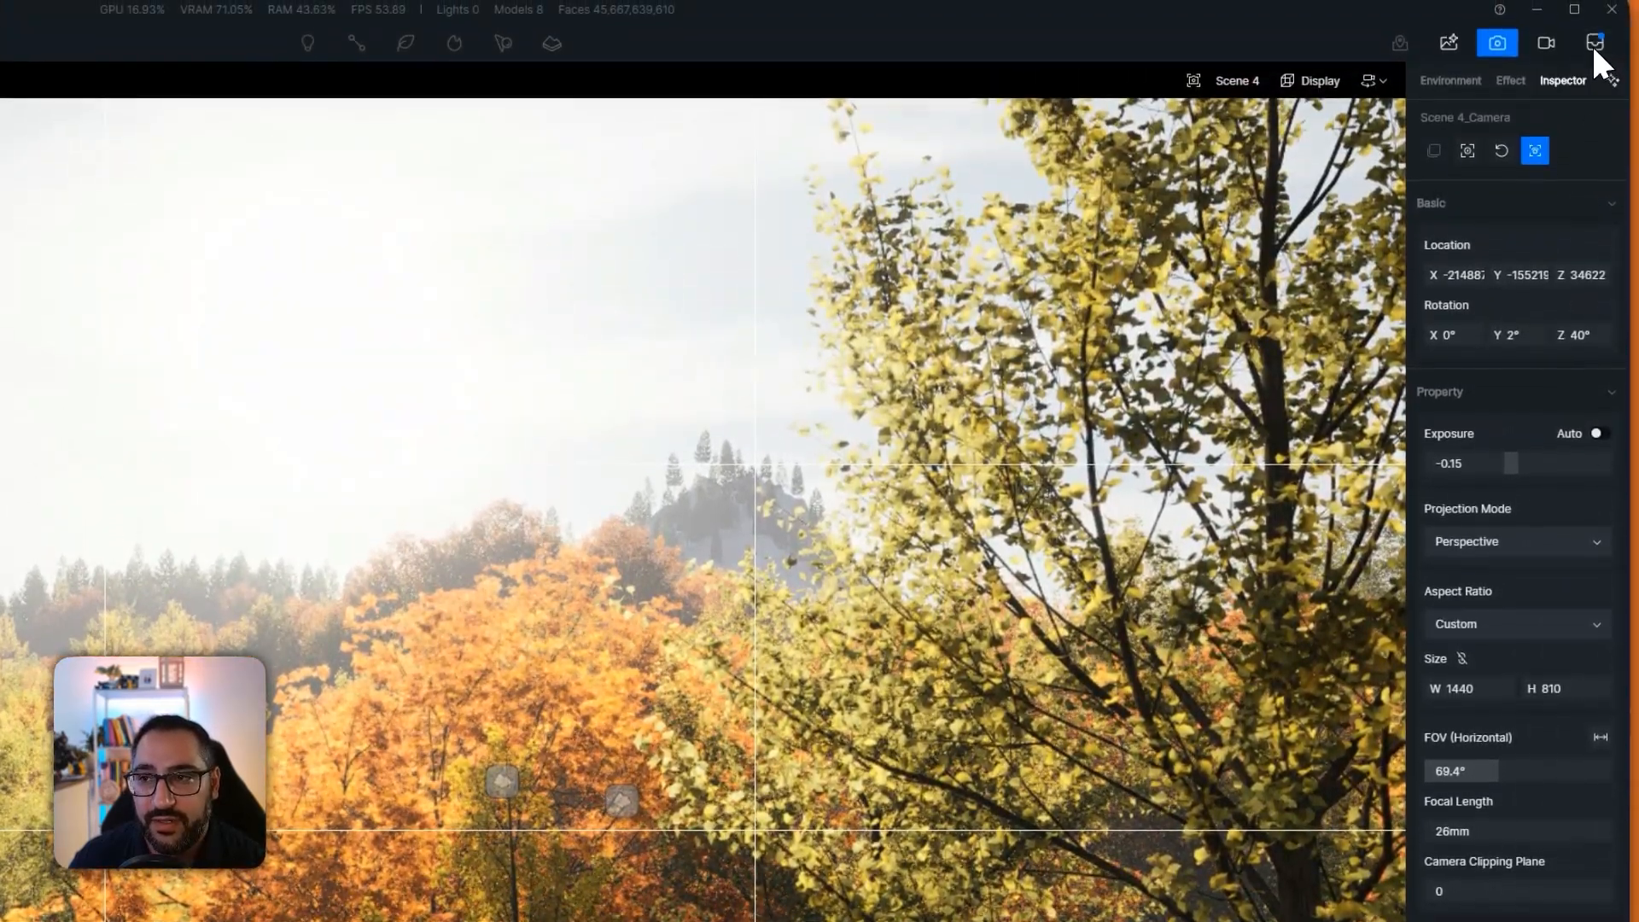
- Select both queued images, Scene 3 and Scene 4, and set their batch resolution to 4K in .png format
{"action": "left_click", "coordinate": [1593, 42]}
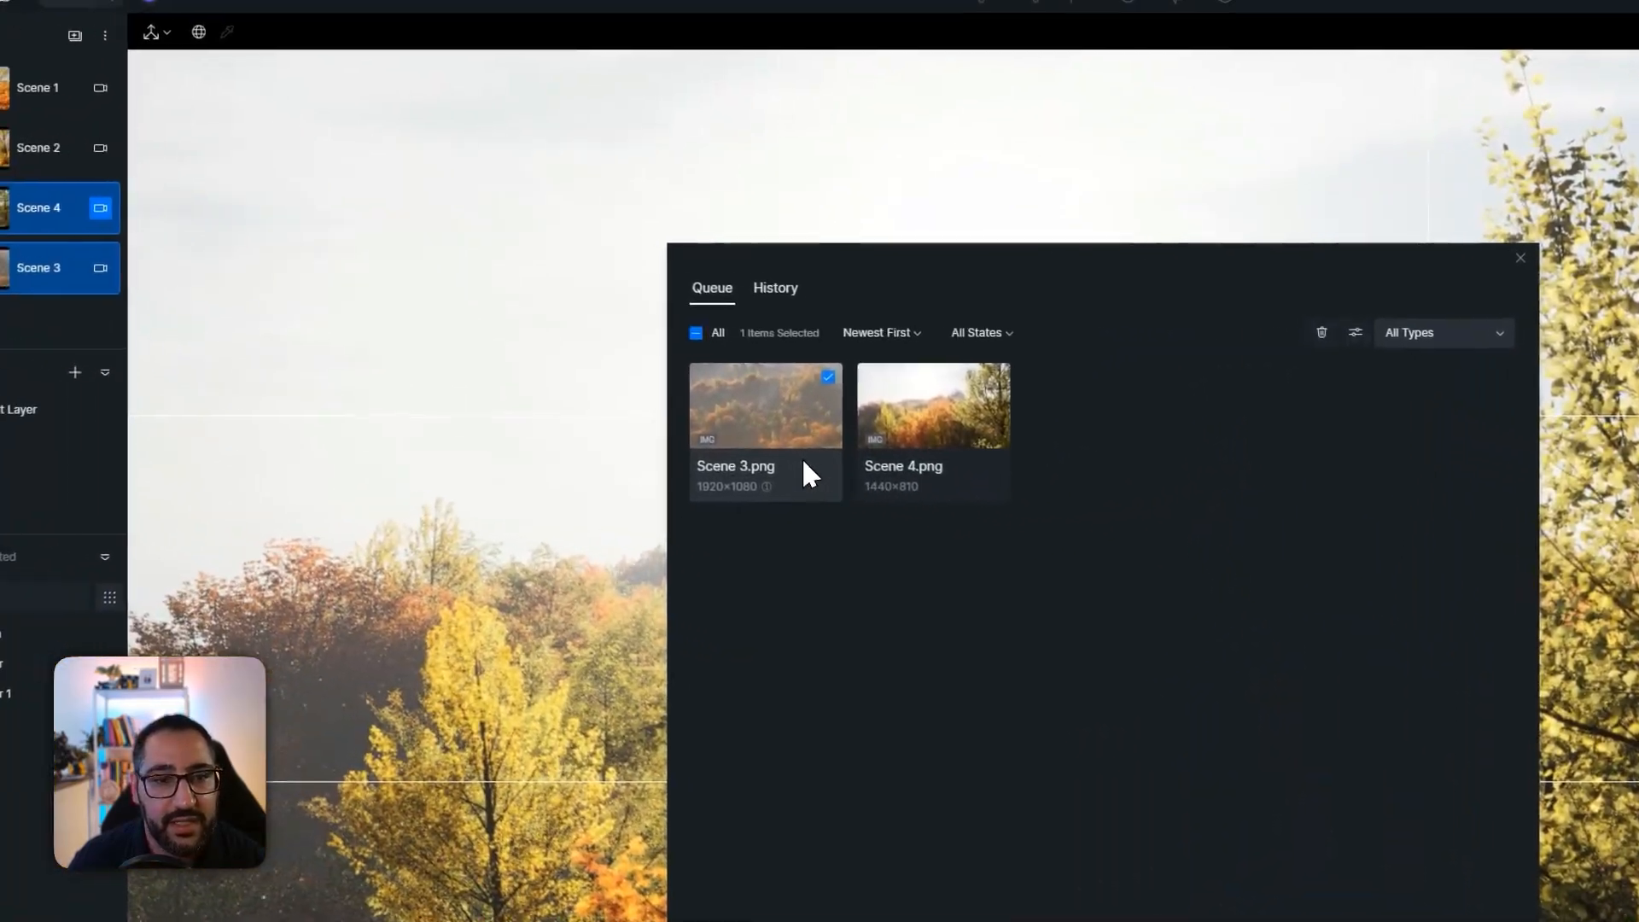
{"action": "left_click", "coordinate": [905, 471]}
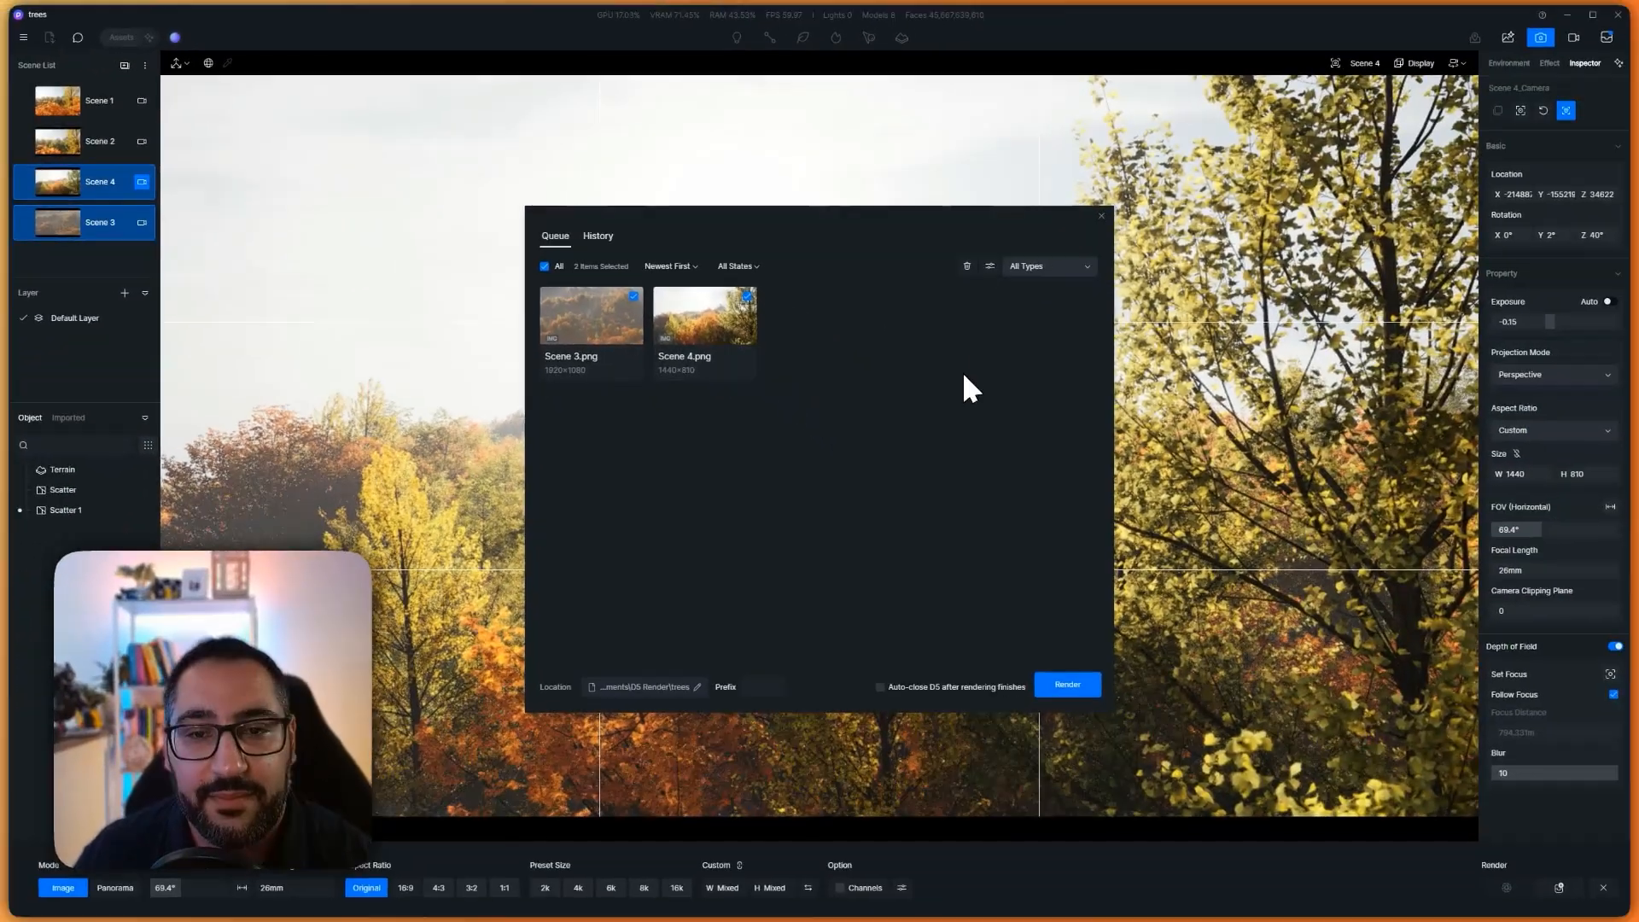
{"action": "left_click", "coordinate": [989, 267]}
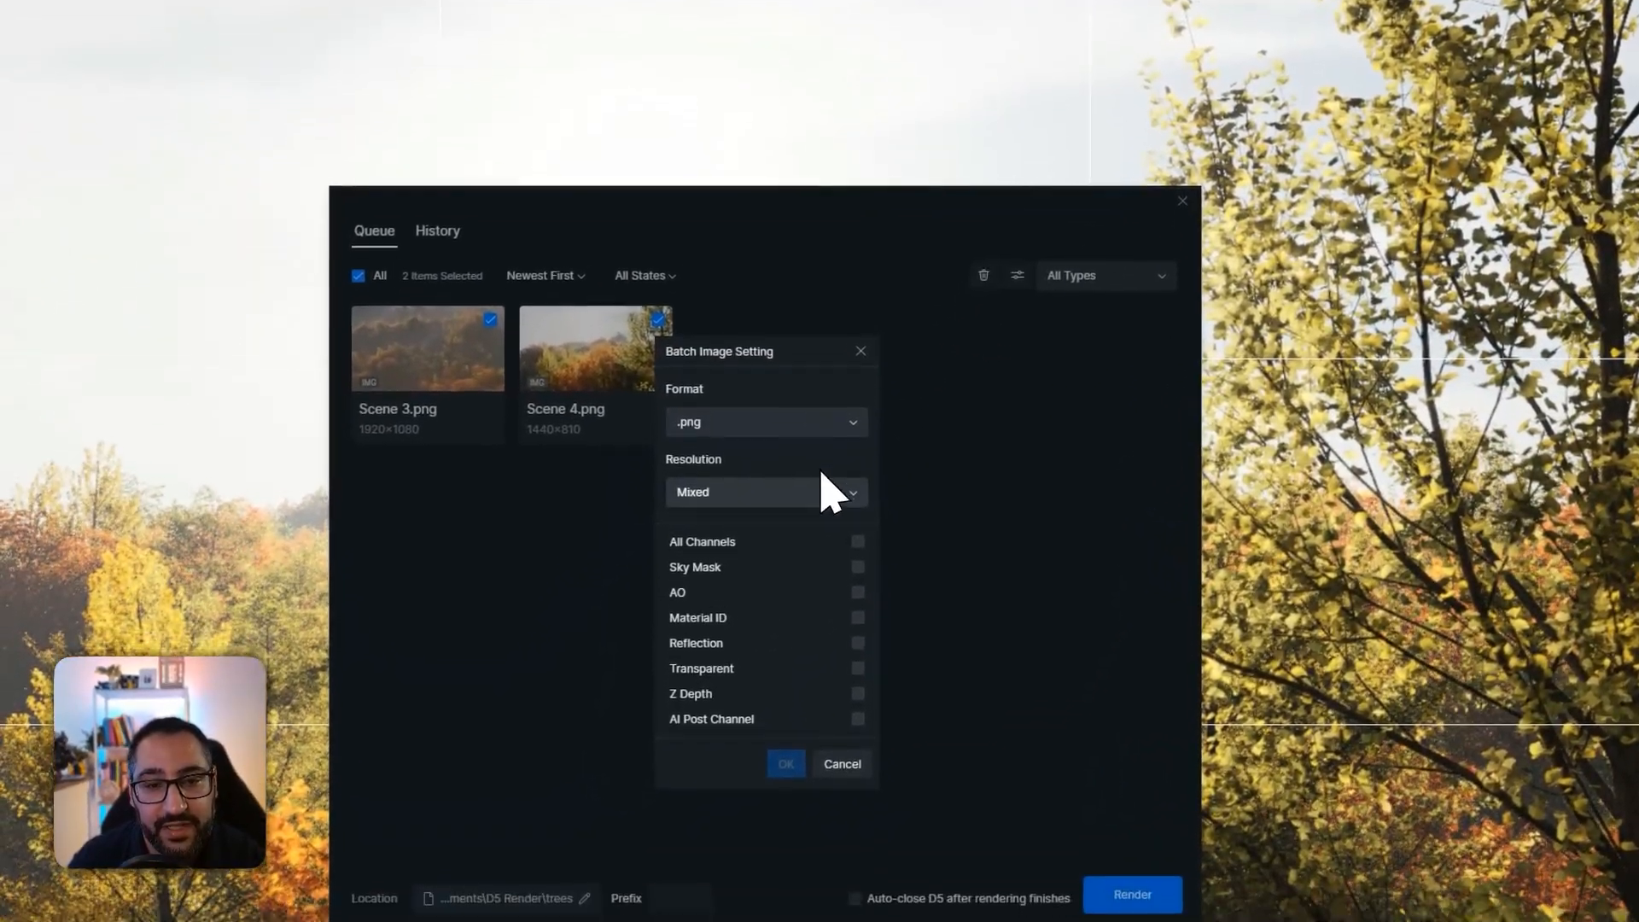
{"action": "left_click", "coordinate": [824, 555]}
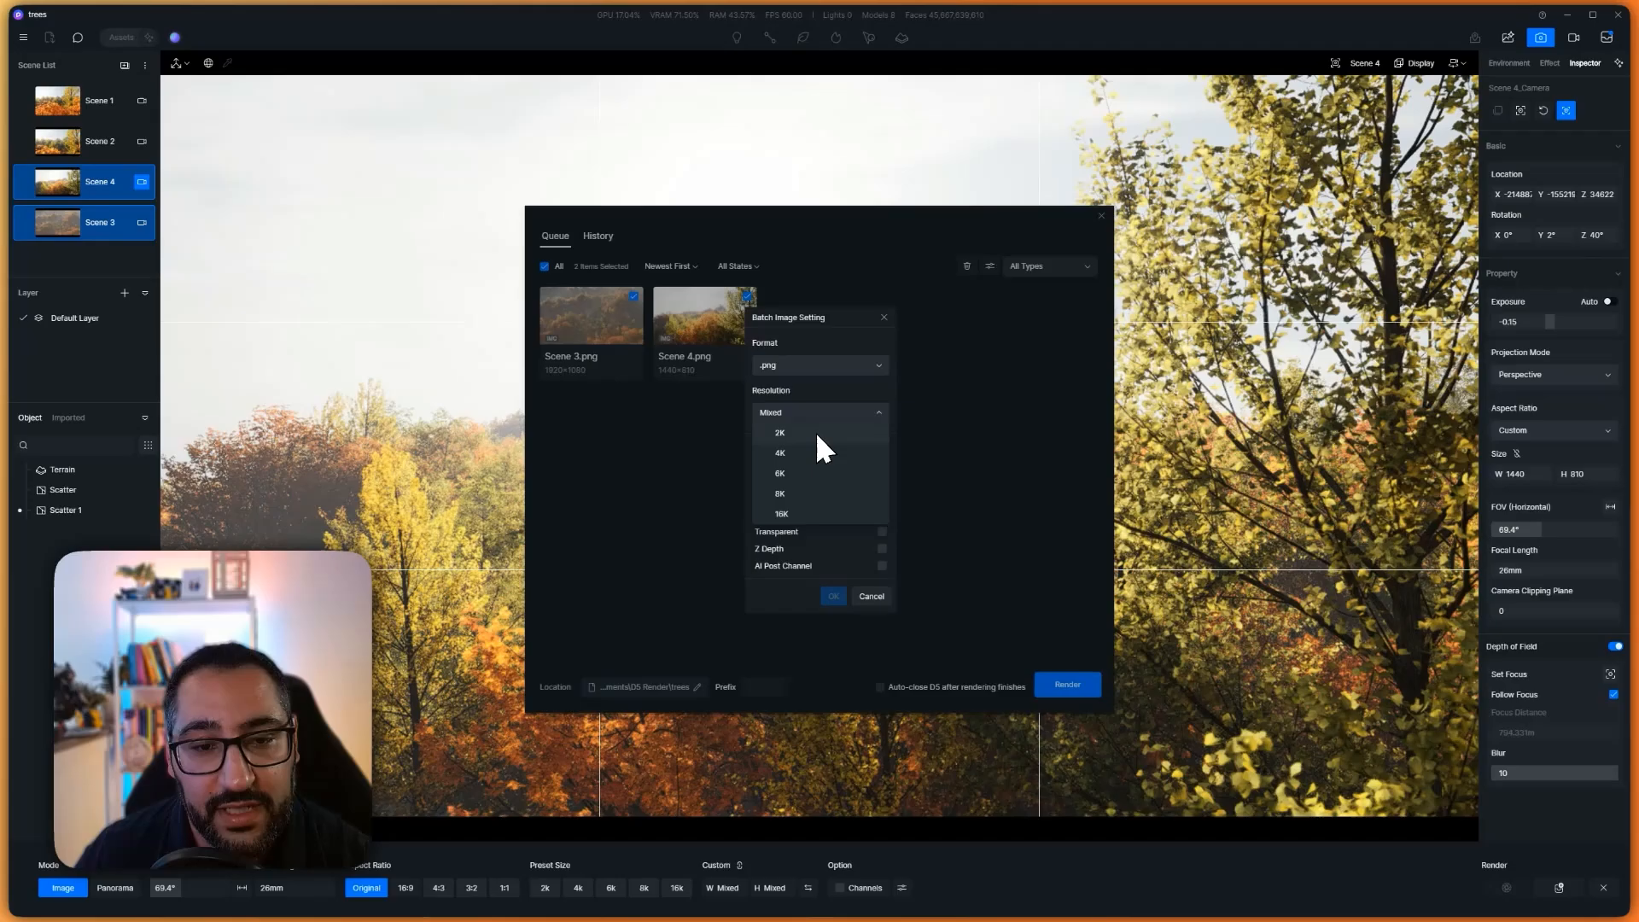
{"action": "left_click", "coordinate": [808, 452]}
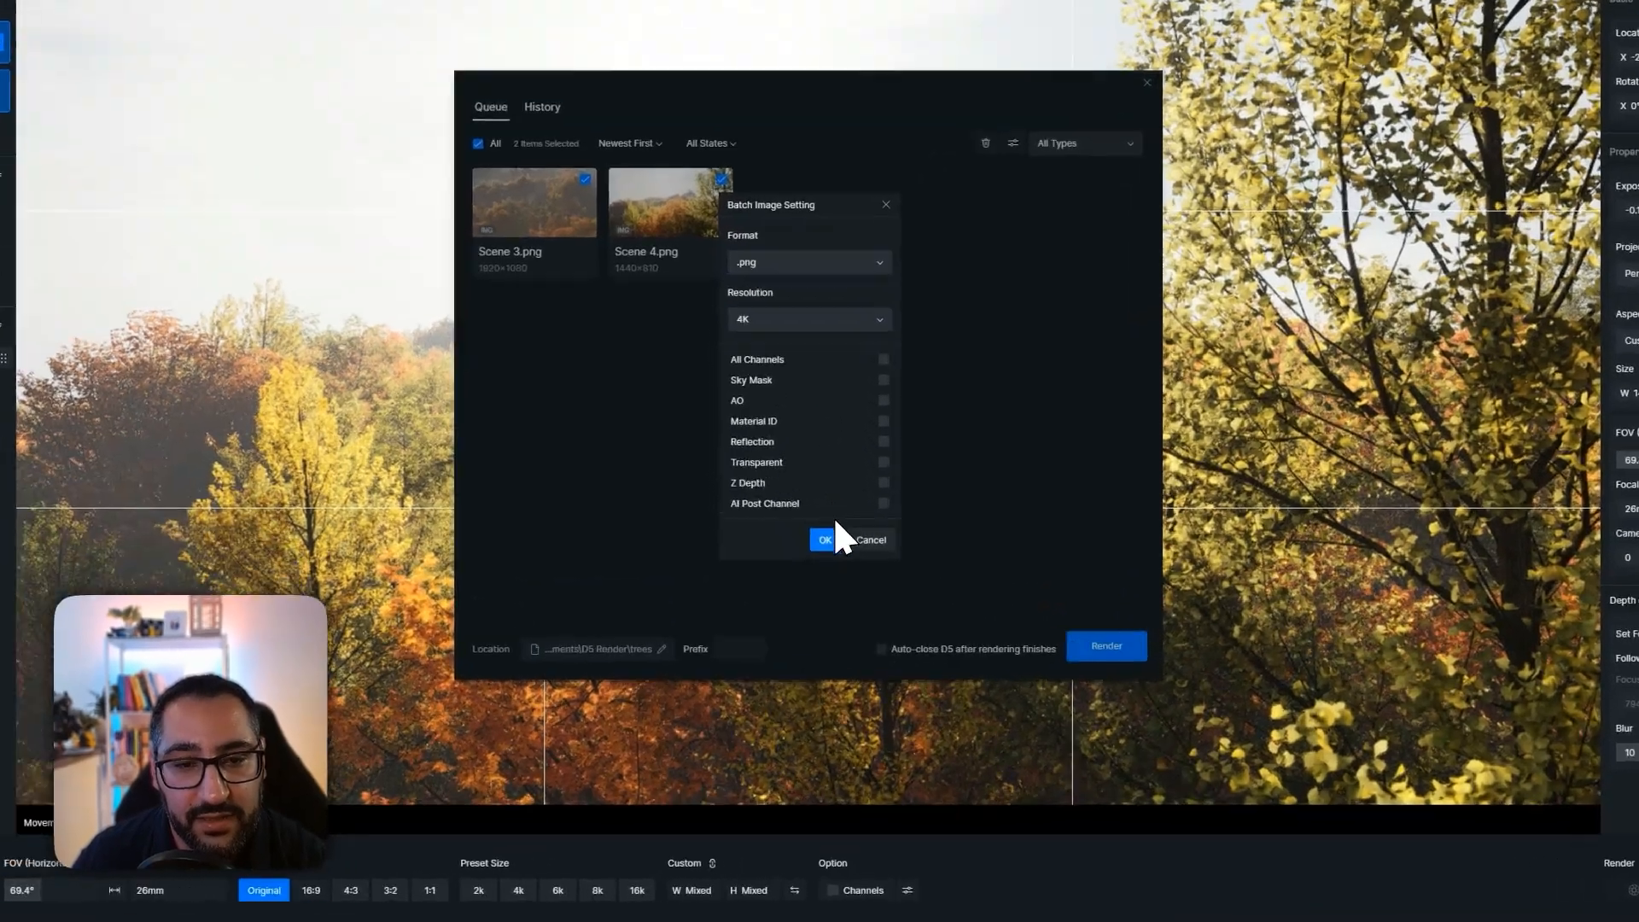
{"action": "left_click", "coordinate": [833, 596]}
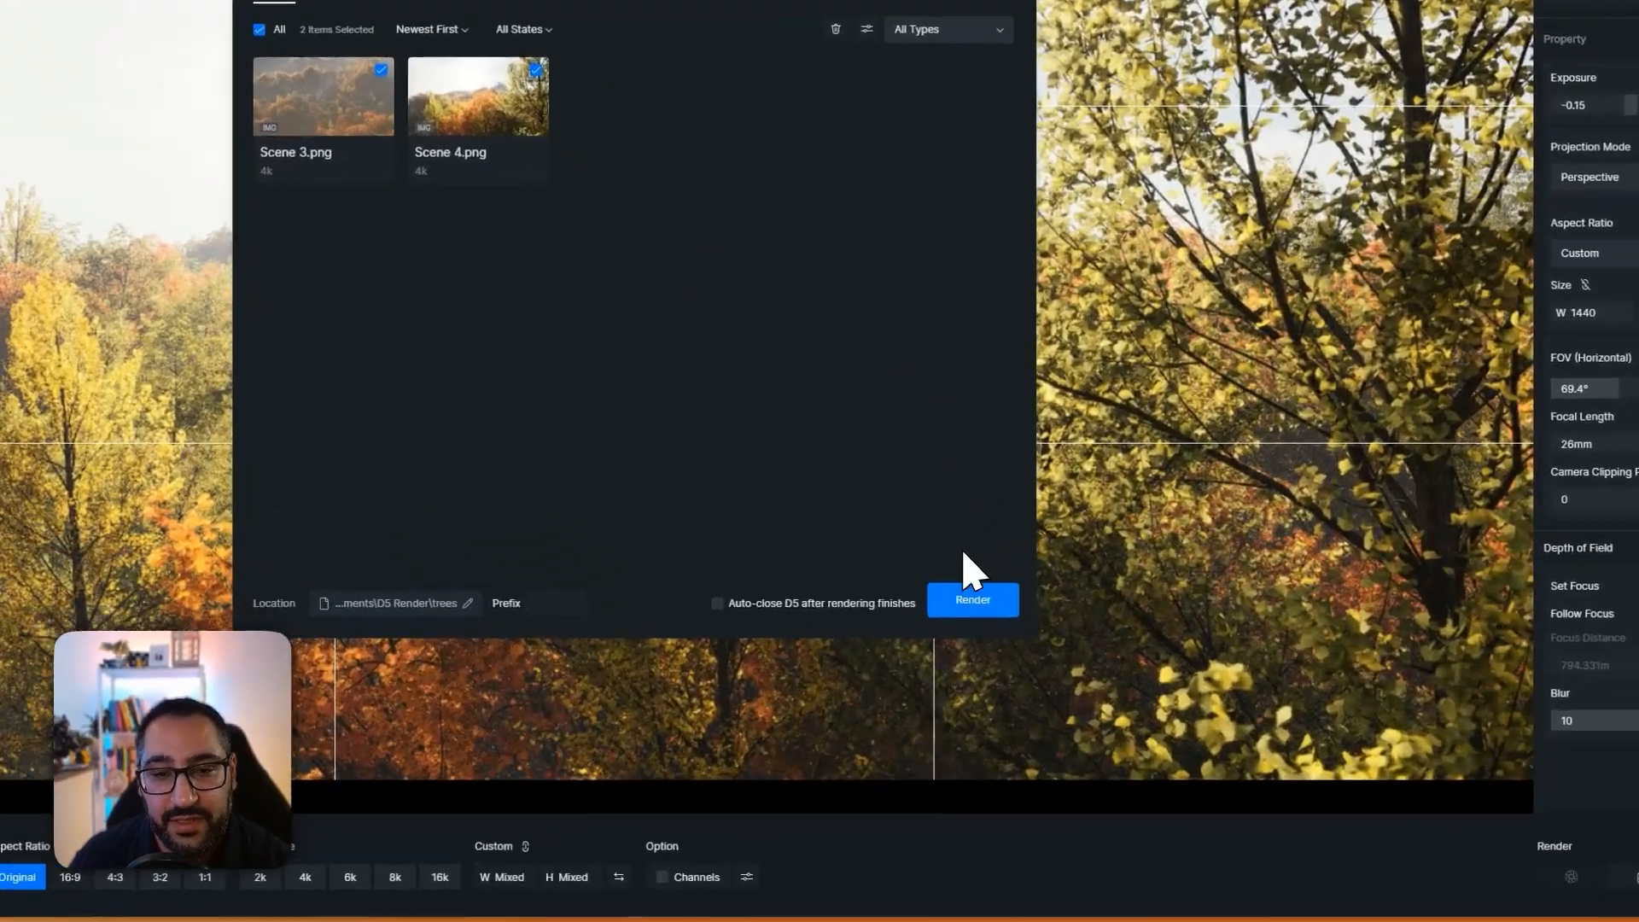
- Render the two queued 4K images into the selected output folder and close the render queue once they are done
{"action": "left_click", "coordinate": [1067, 684]}
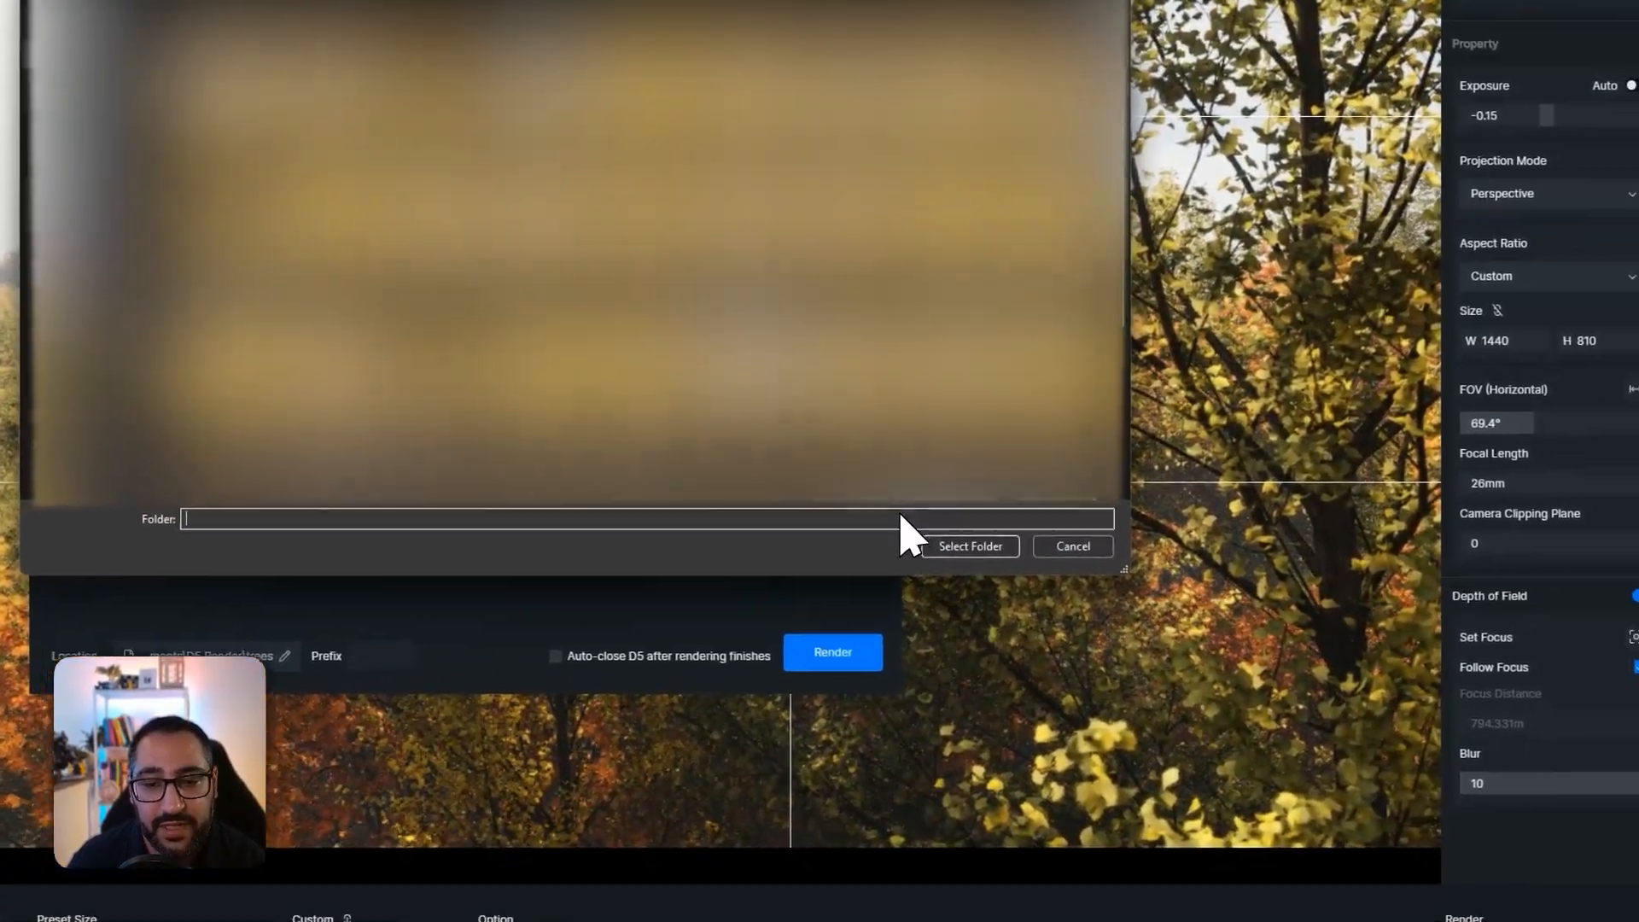
{"action": "left_click", "coordinate": [967, 546]}
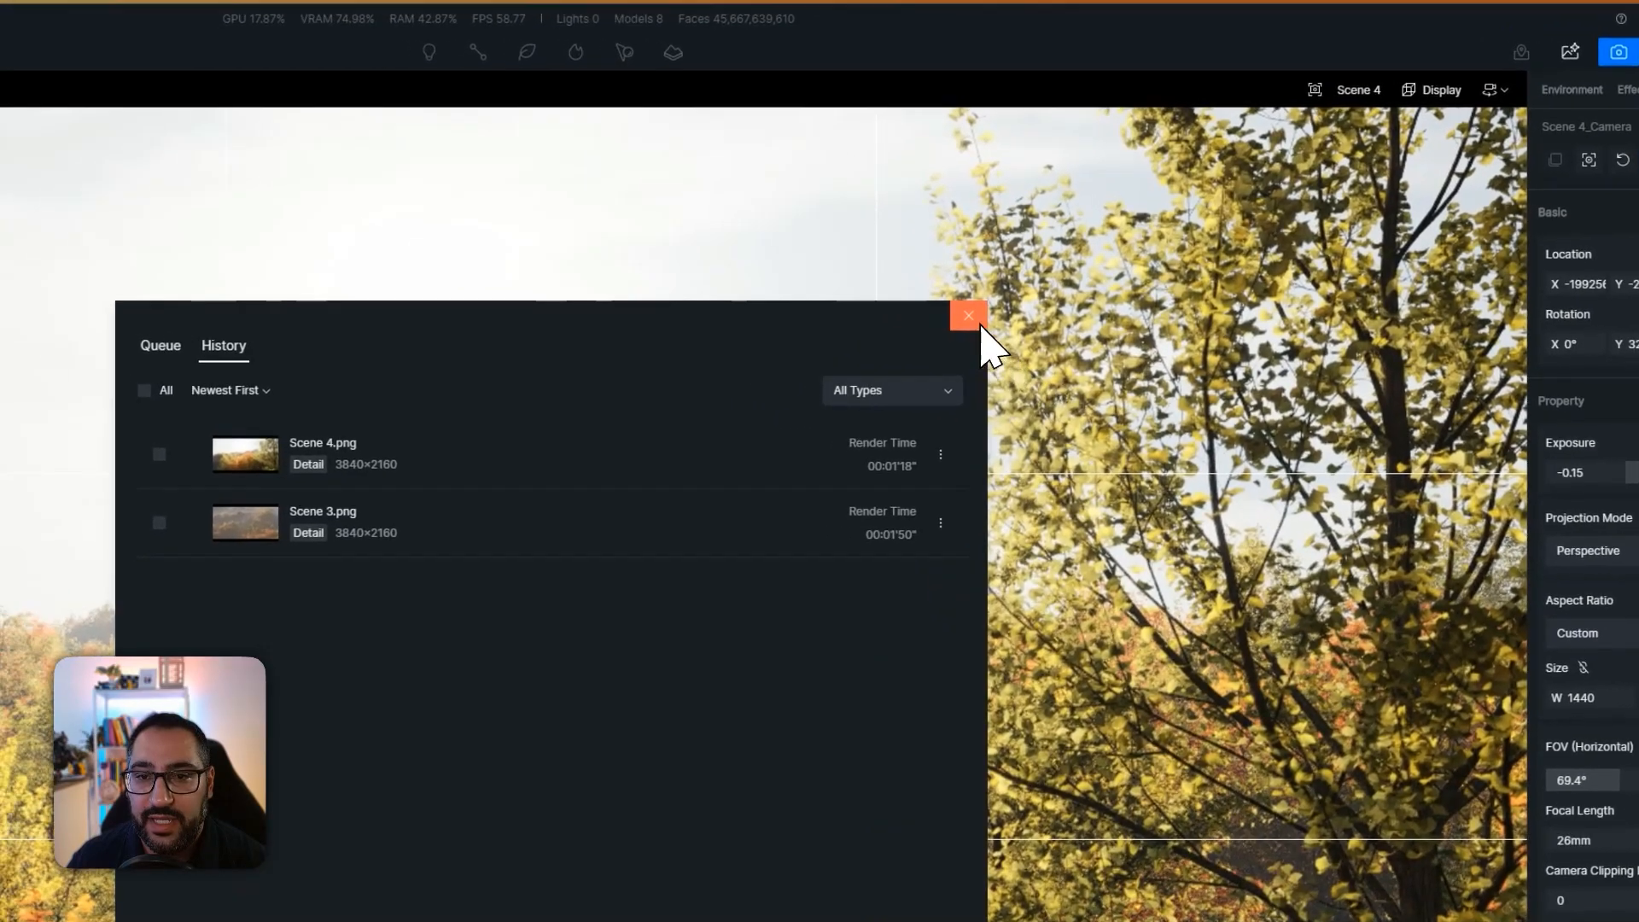
{"action": "left_click", "coordinate": [968, 318]}
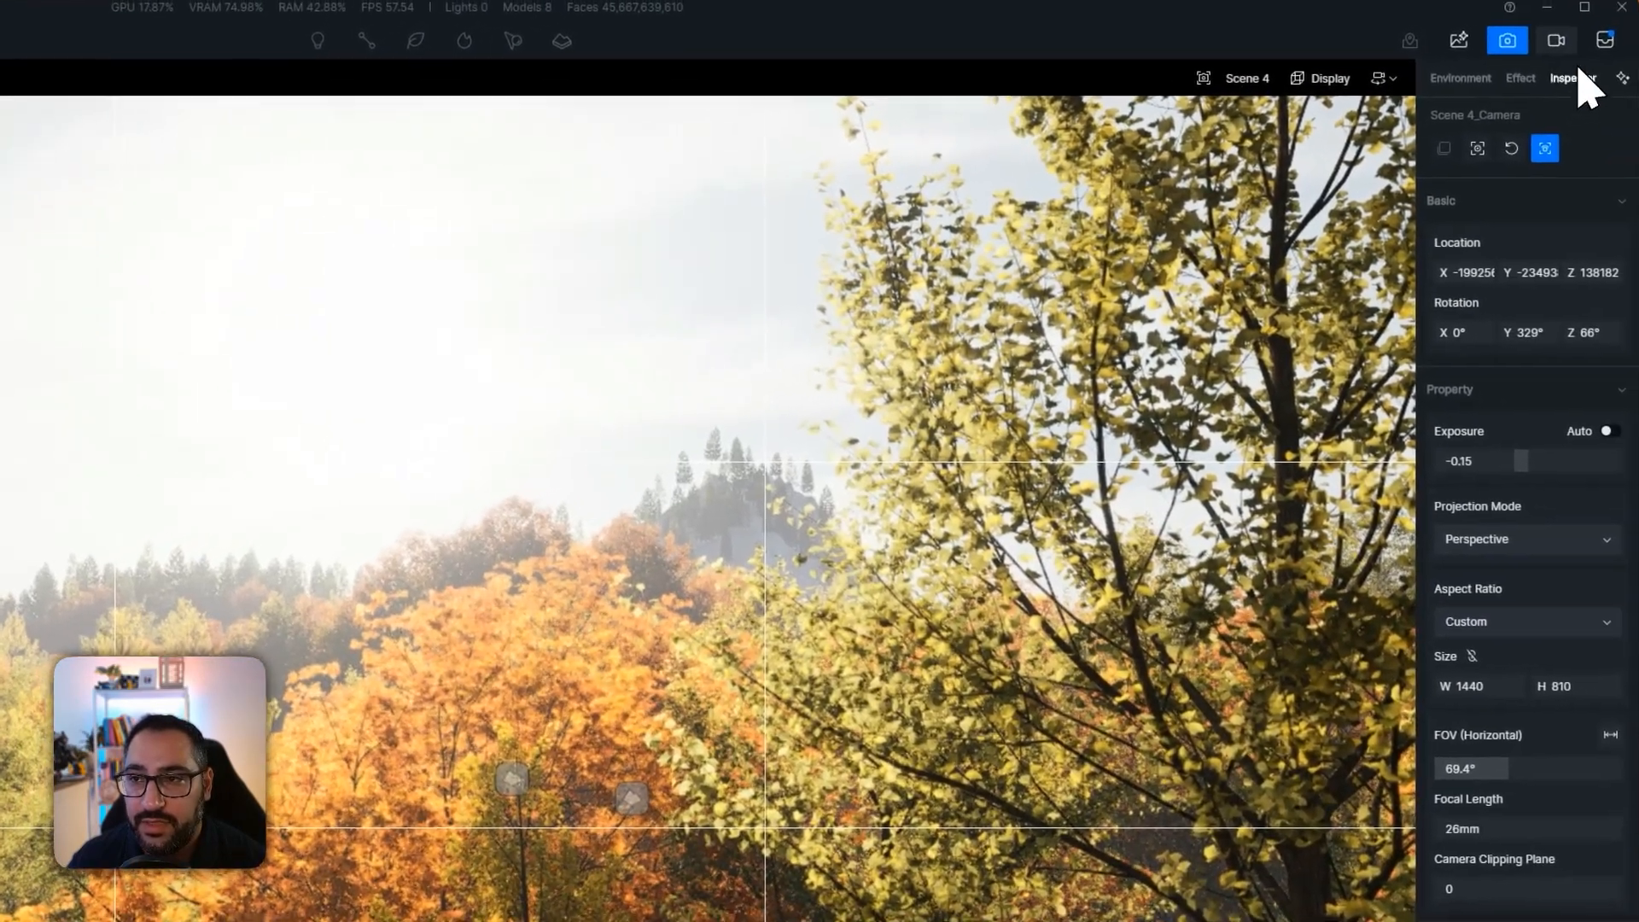
- Start a video clip from Scene 3, build a 3-second first shot from two camera views, and preview it
{"action": "left_click", "coordinate": [1626, 43]}
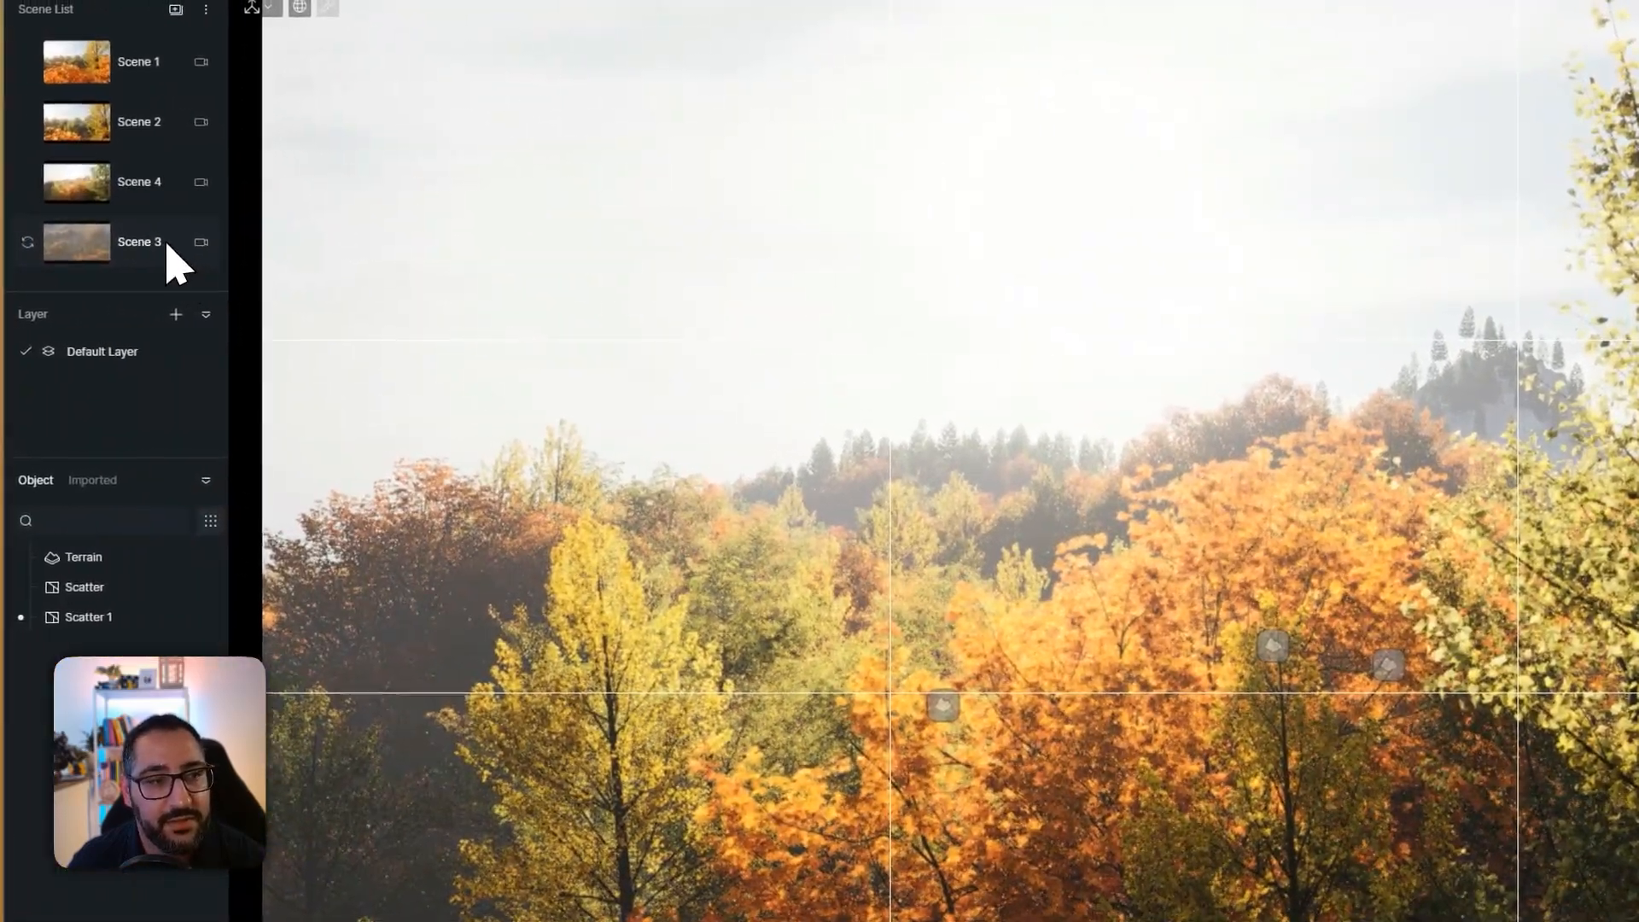
{"action": "left_click", "coordinate": [162, 243]}
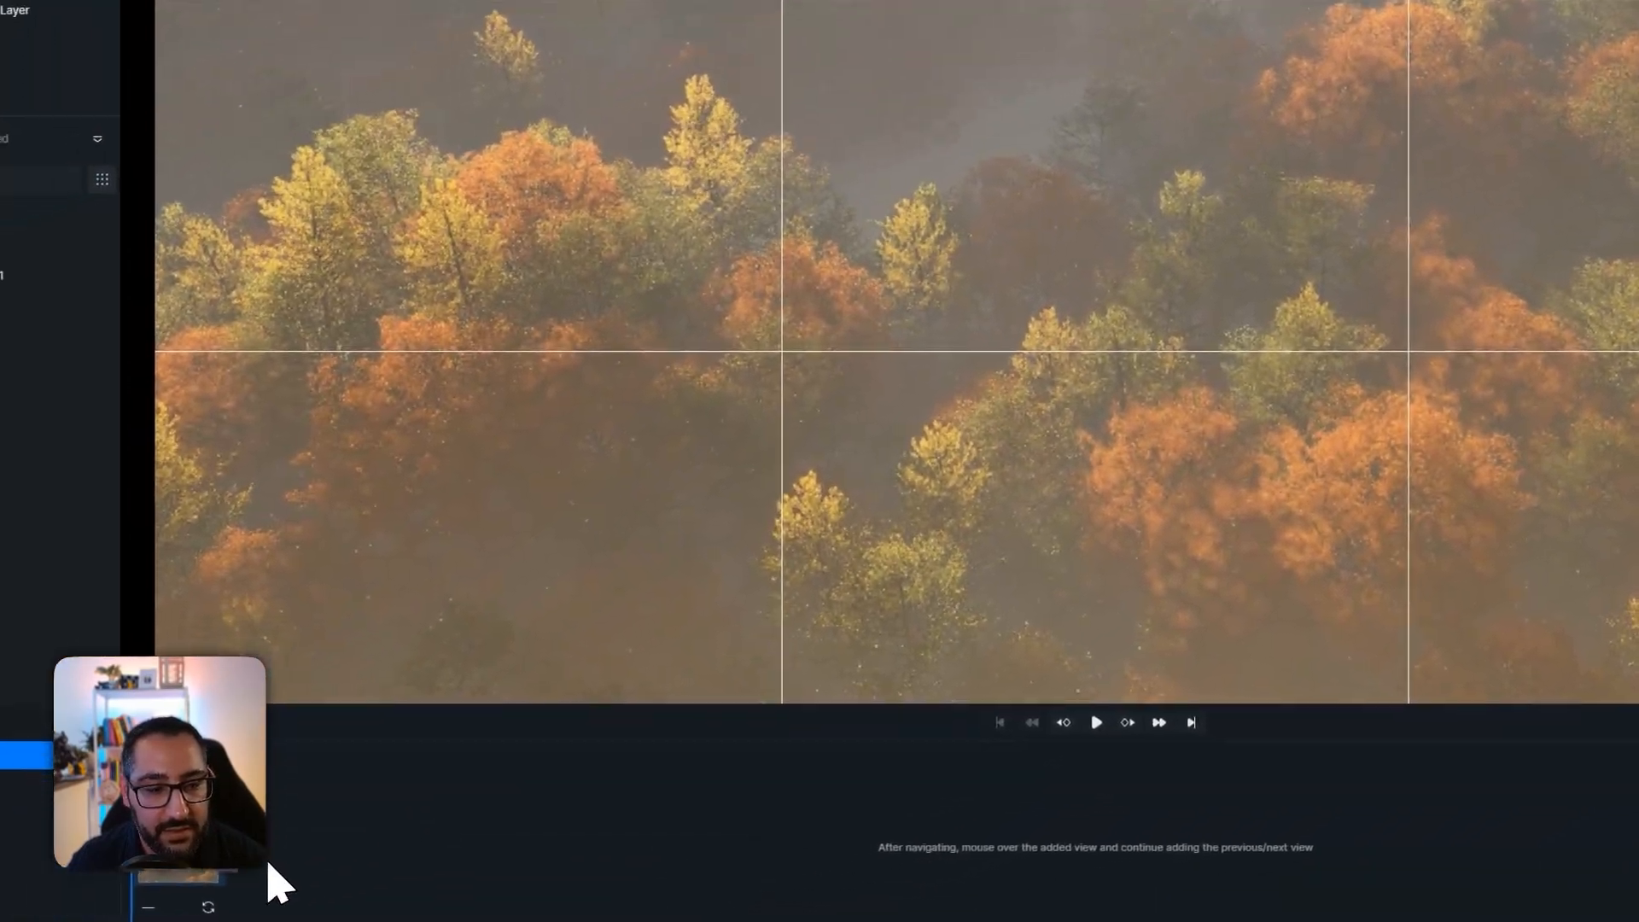
{"action": "left_click", "coordinate": [265, 865]}
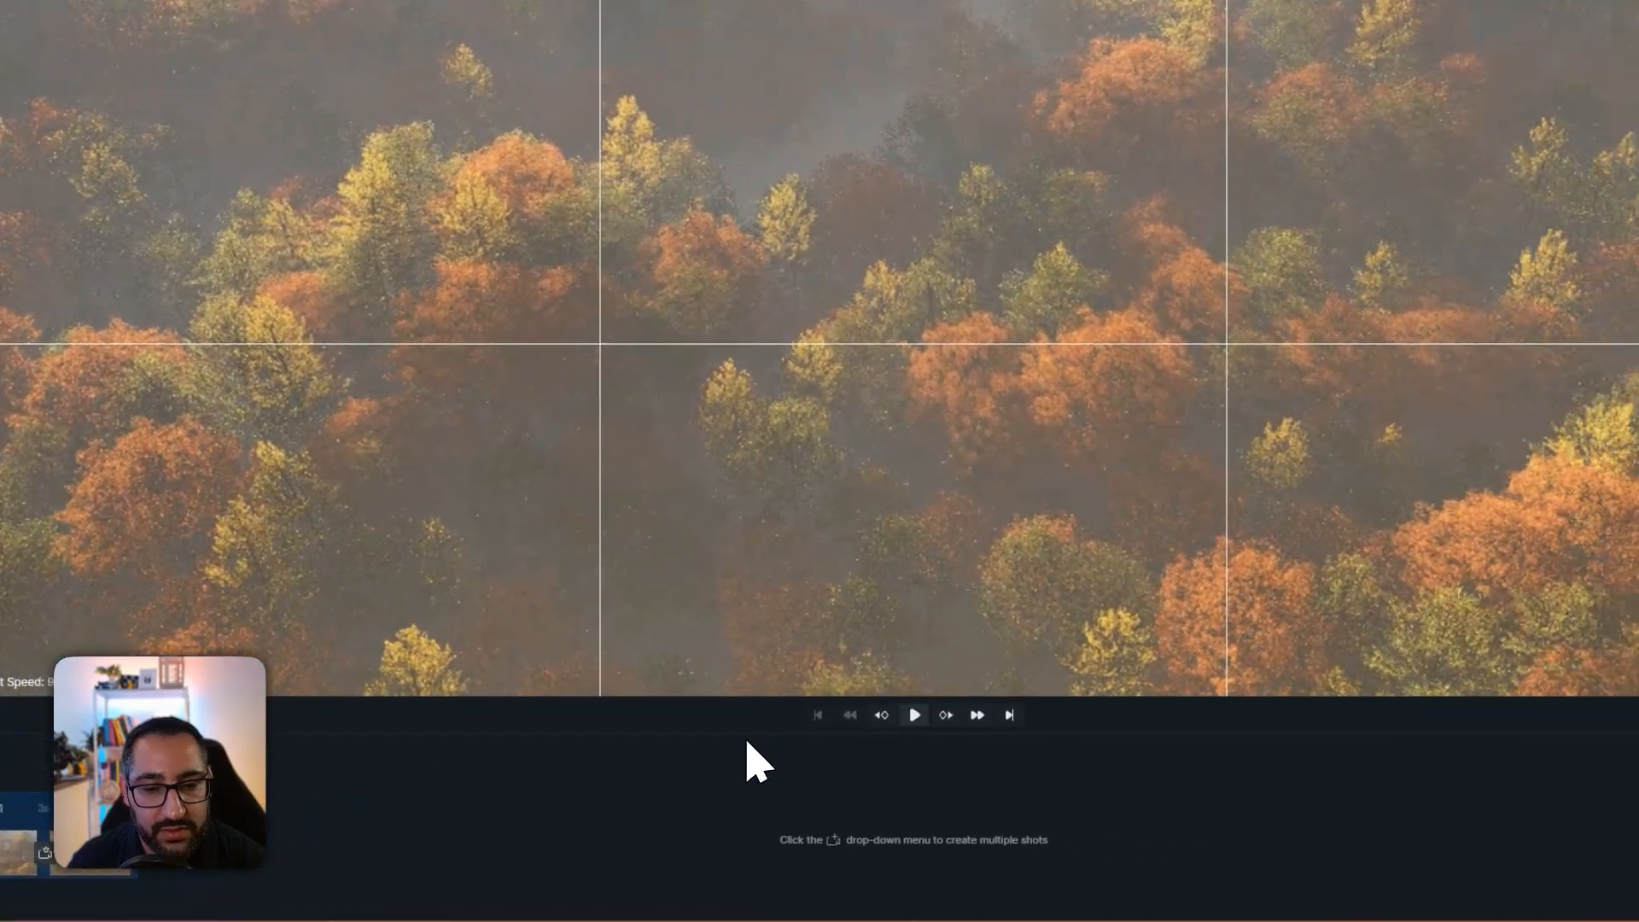
{"action": "left_click", "coordinate": [1155, 711]}
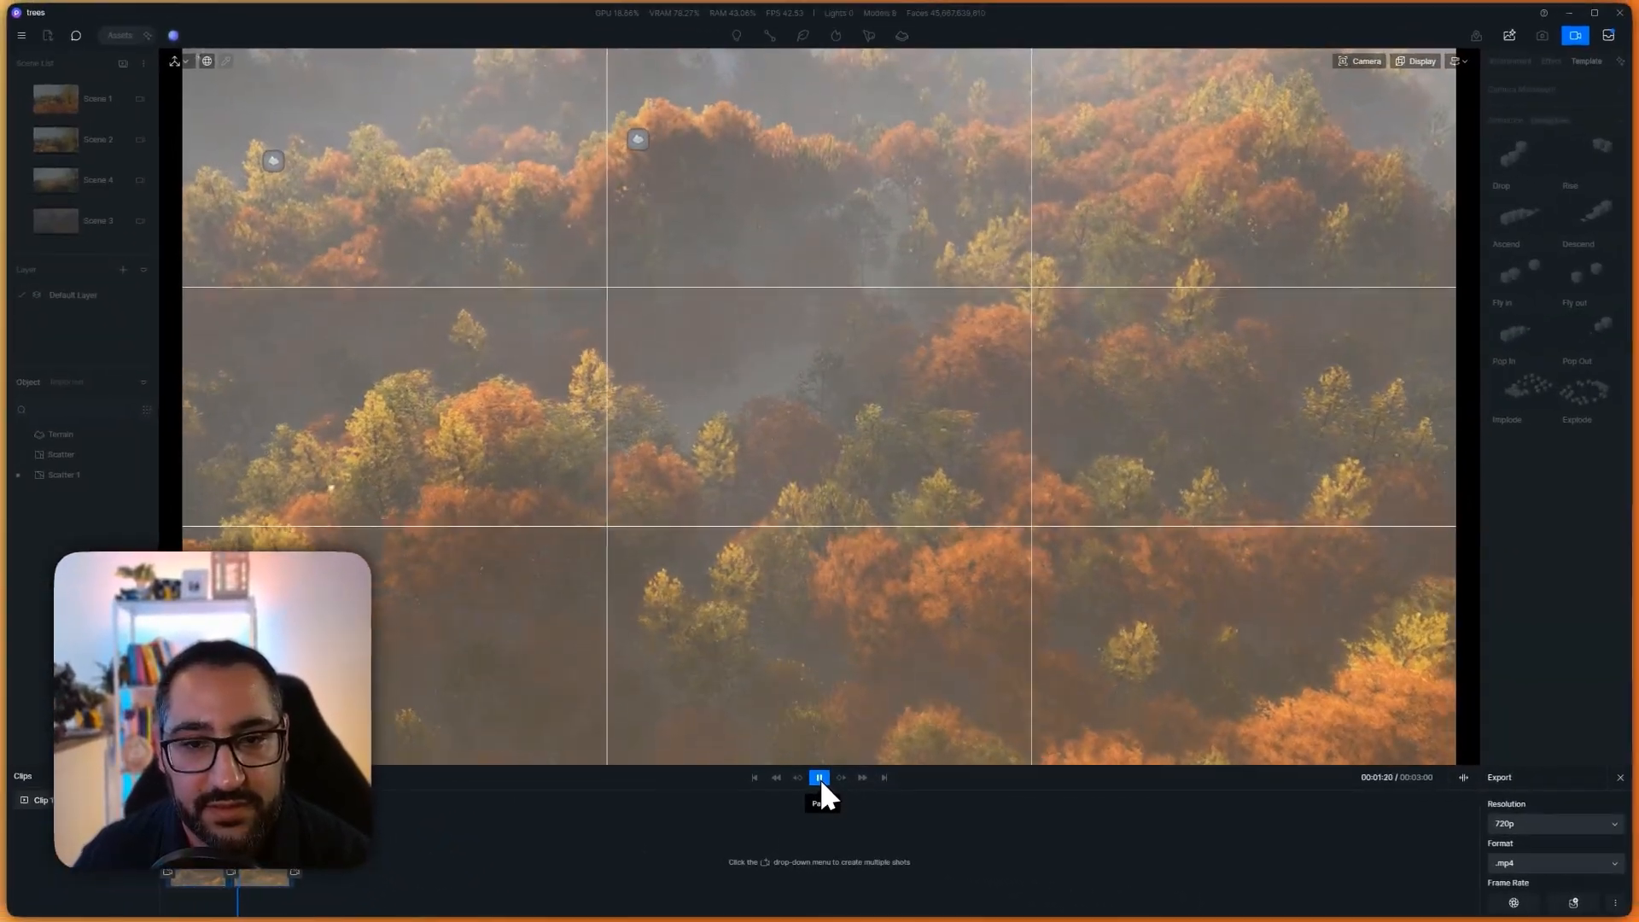
- Add a second 3-second shot with two camera views starting from Scene 4, and play the clip back
{"action": "left_click", "coordinate": [119, 189]}
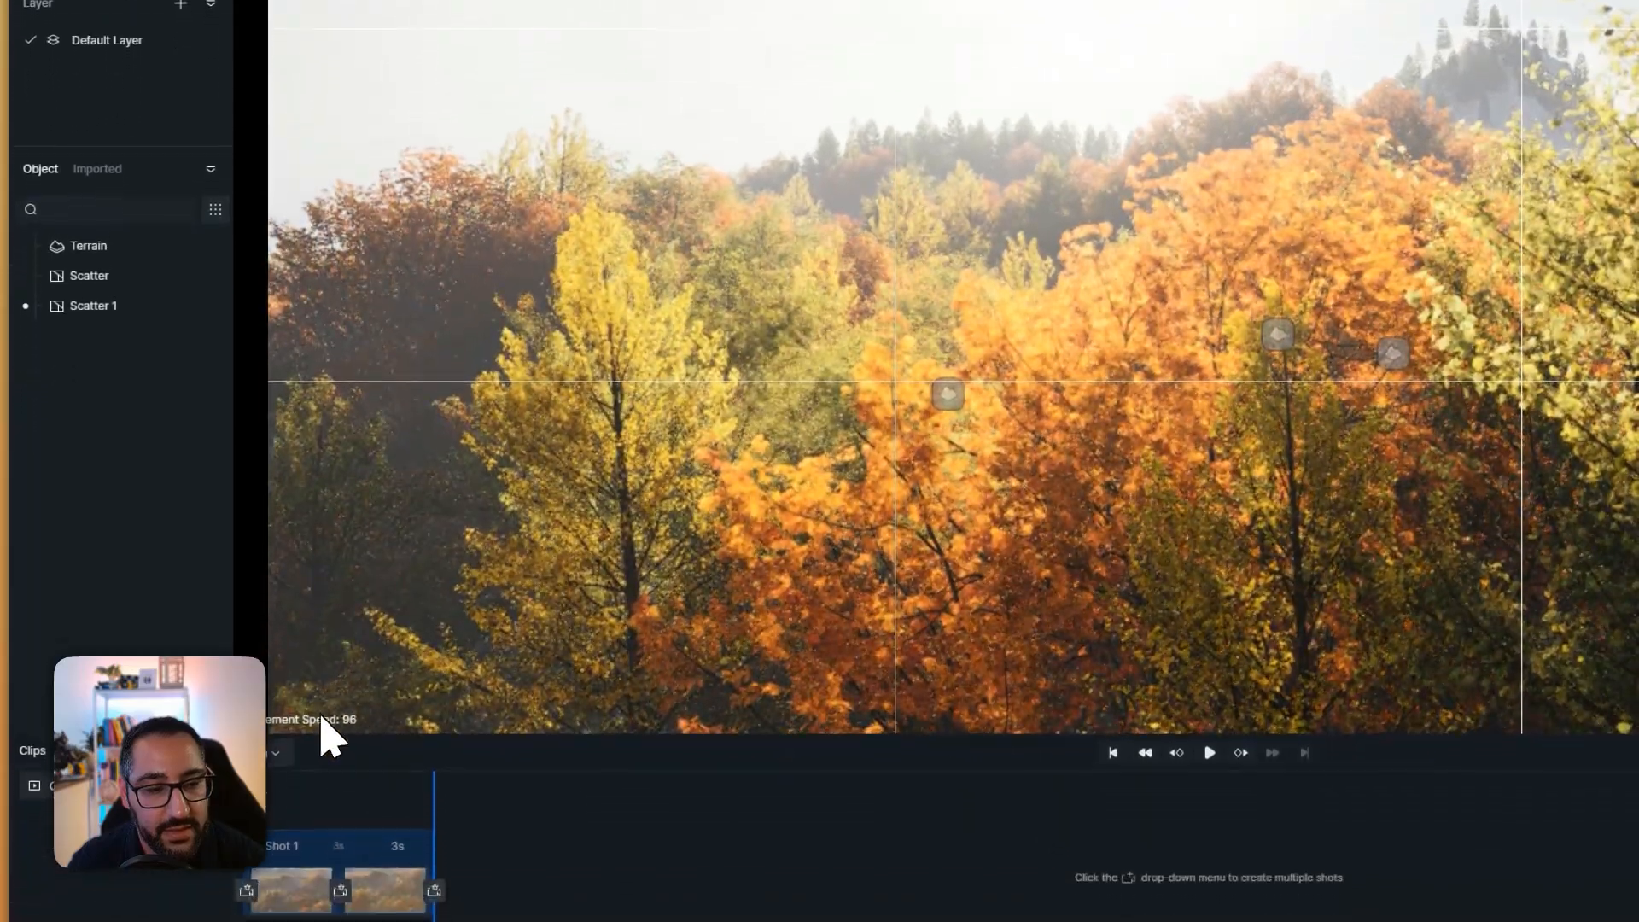
{"action": "left_click", "coordinate": [276, 894]}
{"action": "left_click", "coordinate": [312, 767]}
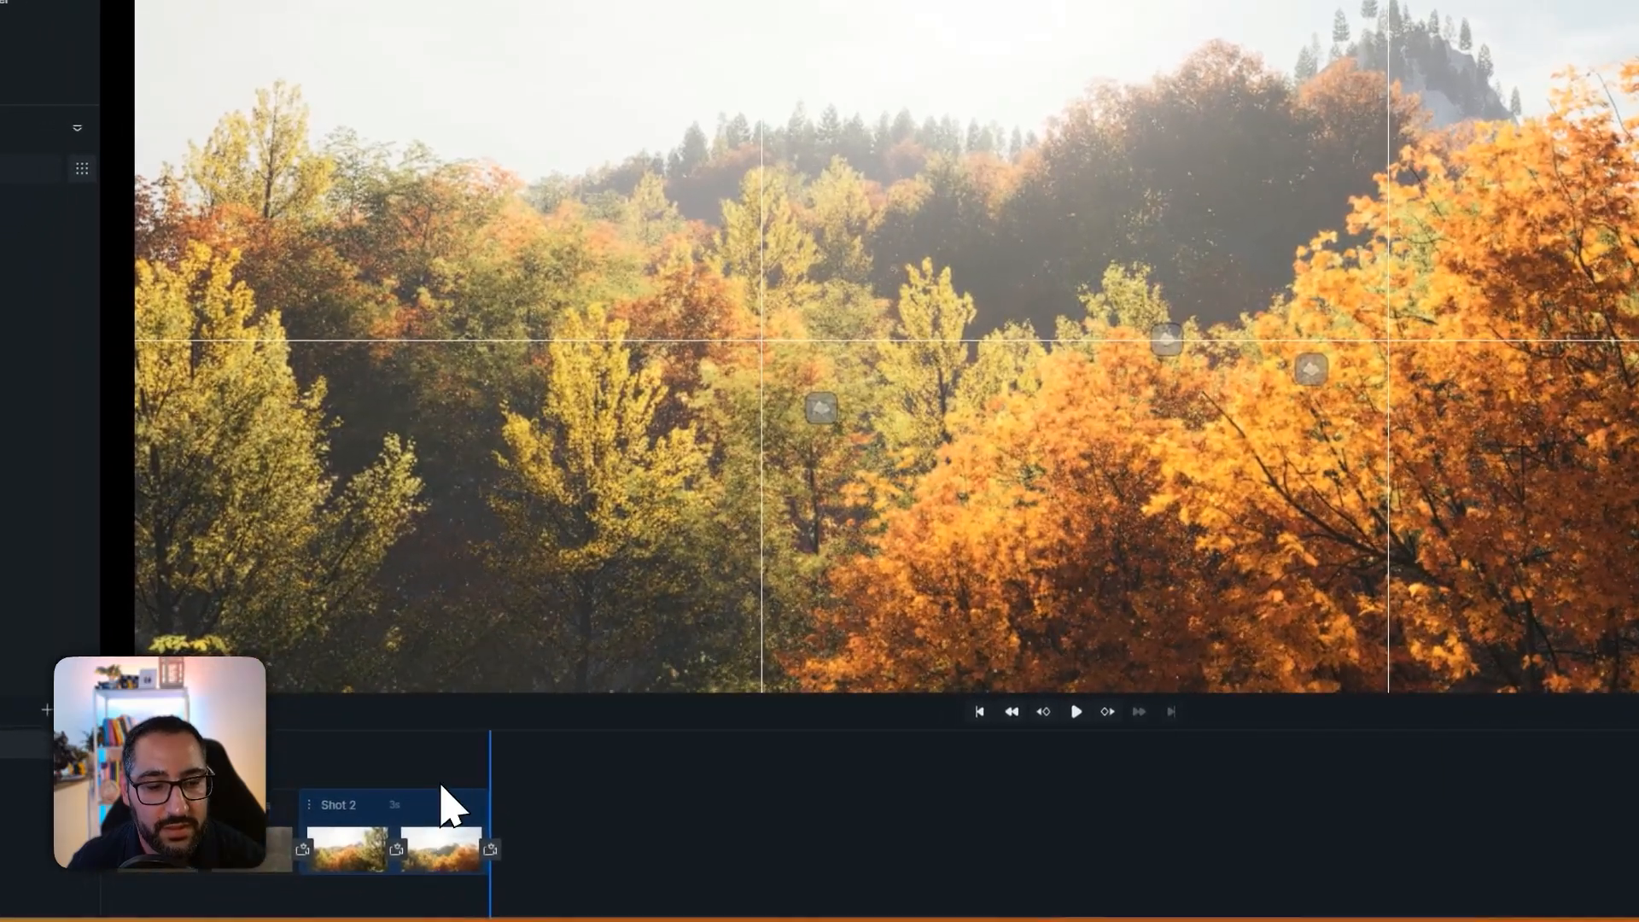
{"action": "left_click_drag", "start_coordinate": [443, 763], "coordinate": [94, 792]}
{"action": "left_click", "coordinate": [1054, 715]}
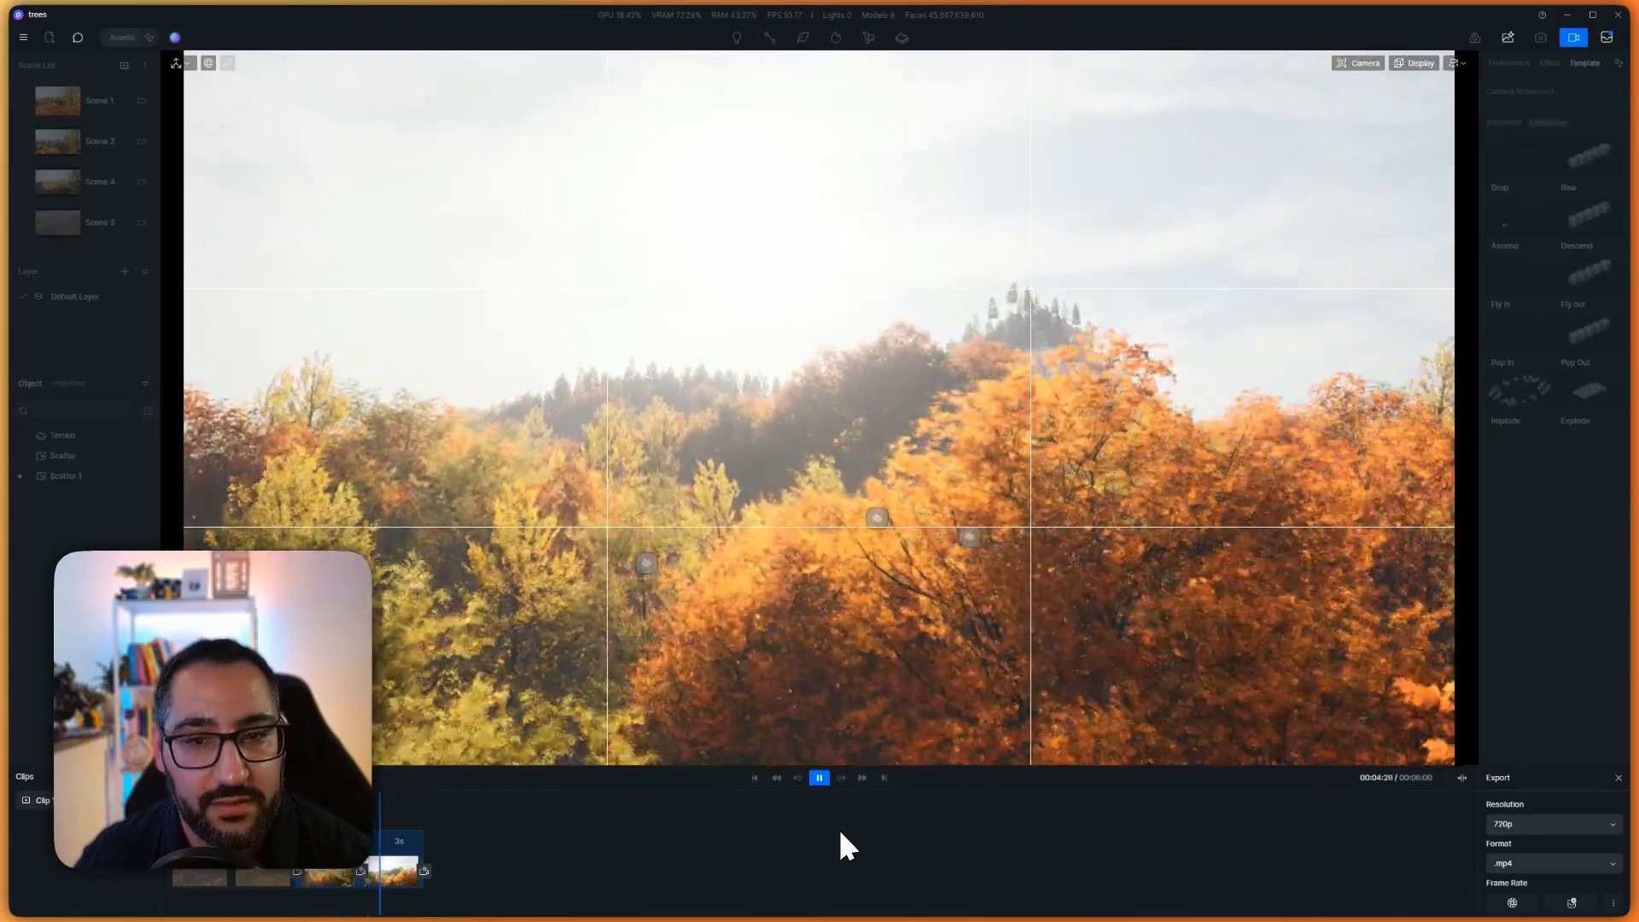
- Set both the move and rotation interpolation of Shot 1 to Linear
{"action": "left_click", "coordinate": [251, 858]}
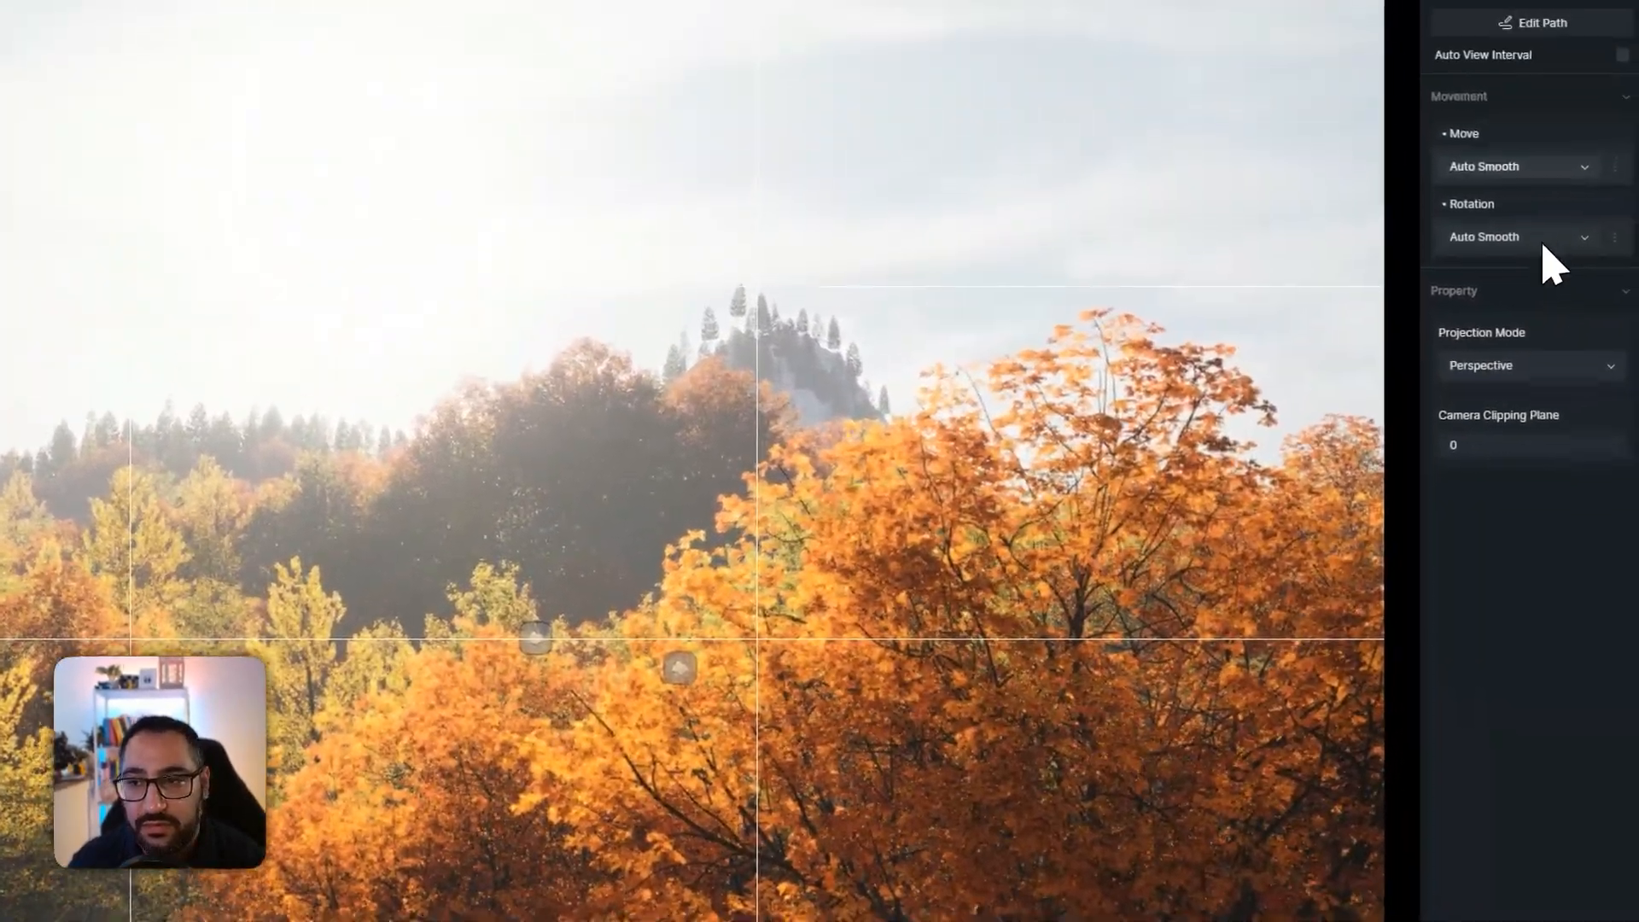
{"action": "left_click", "coordinate": [1545, 167]}
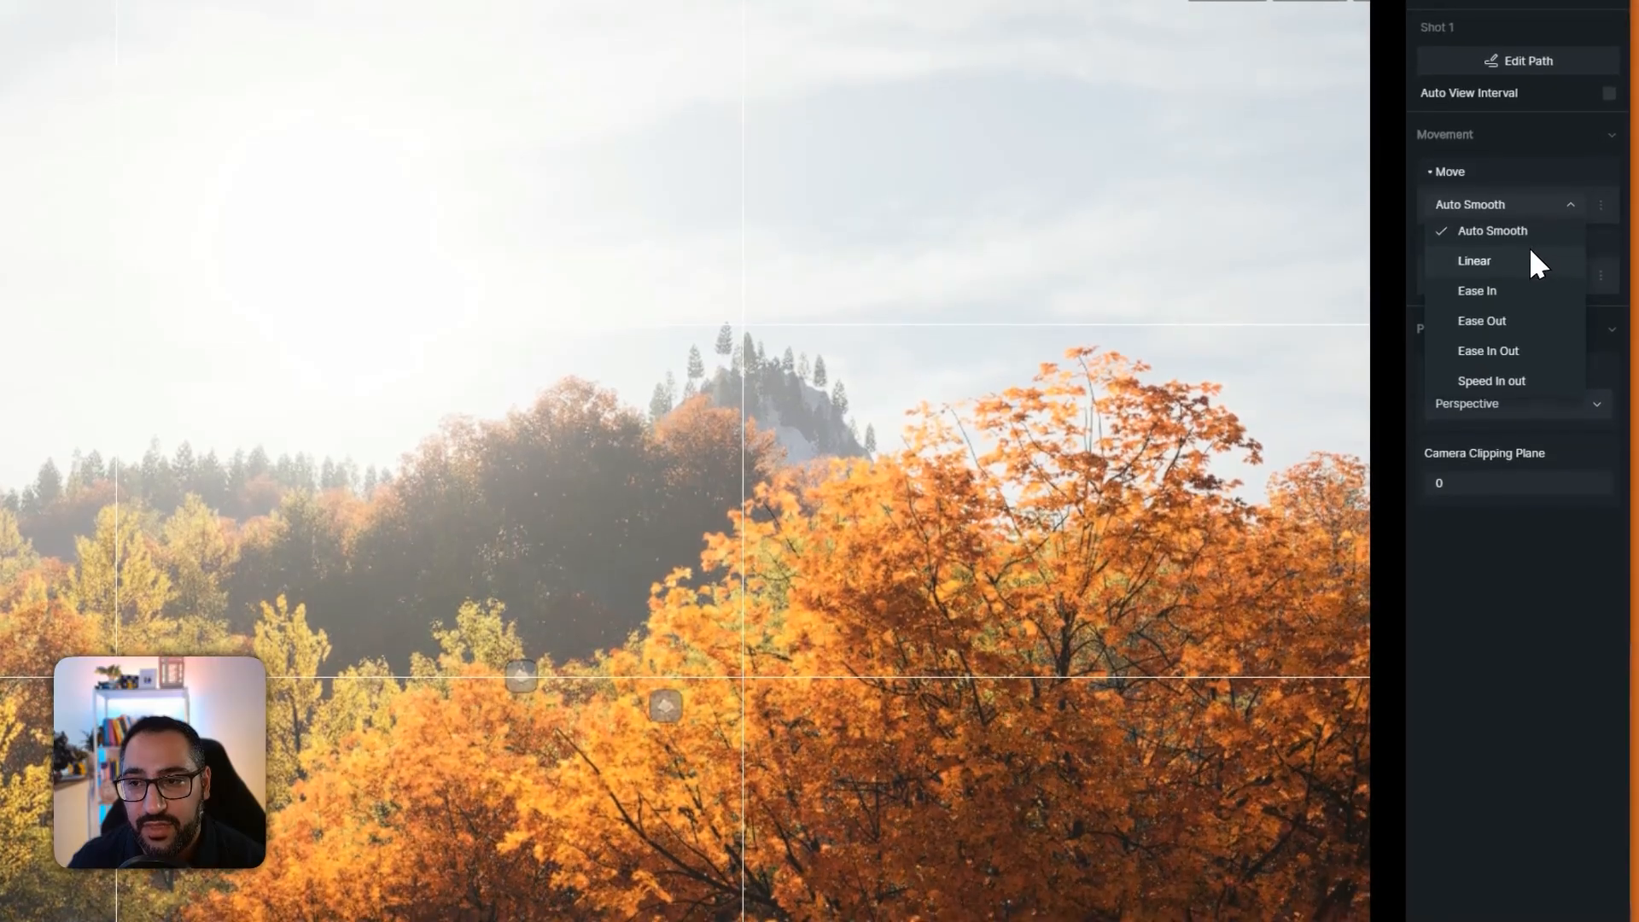
{"action": "left_click", "coordinate": [1540, 226]}
{"action": "left_click", "coordinate": [1543, 239]}
{"action": "left_click", "coordinate": [1517, 286]}
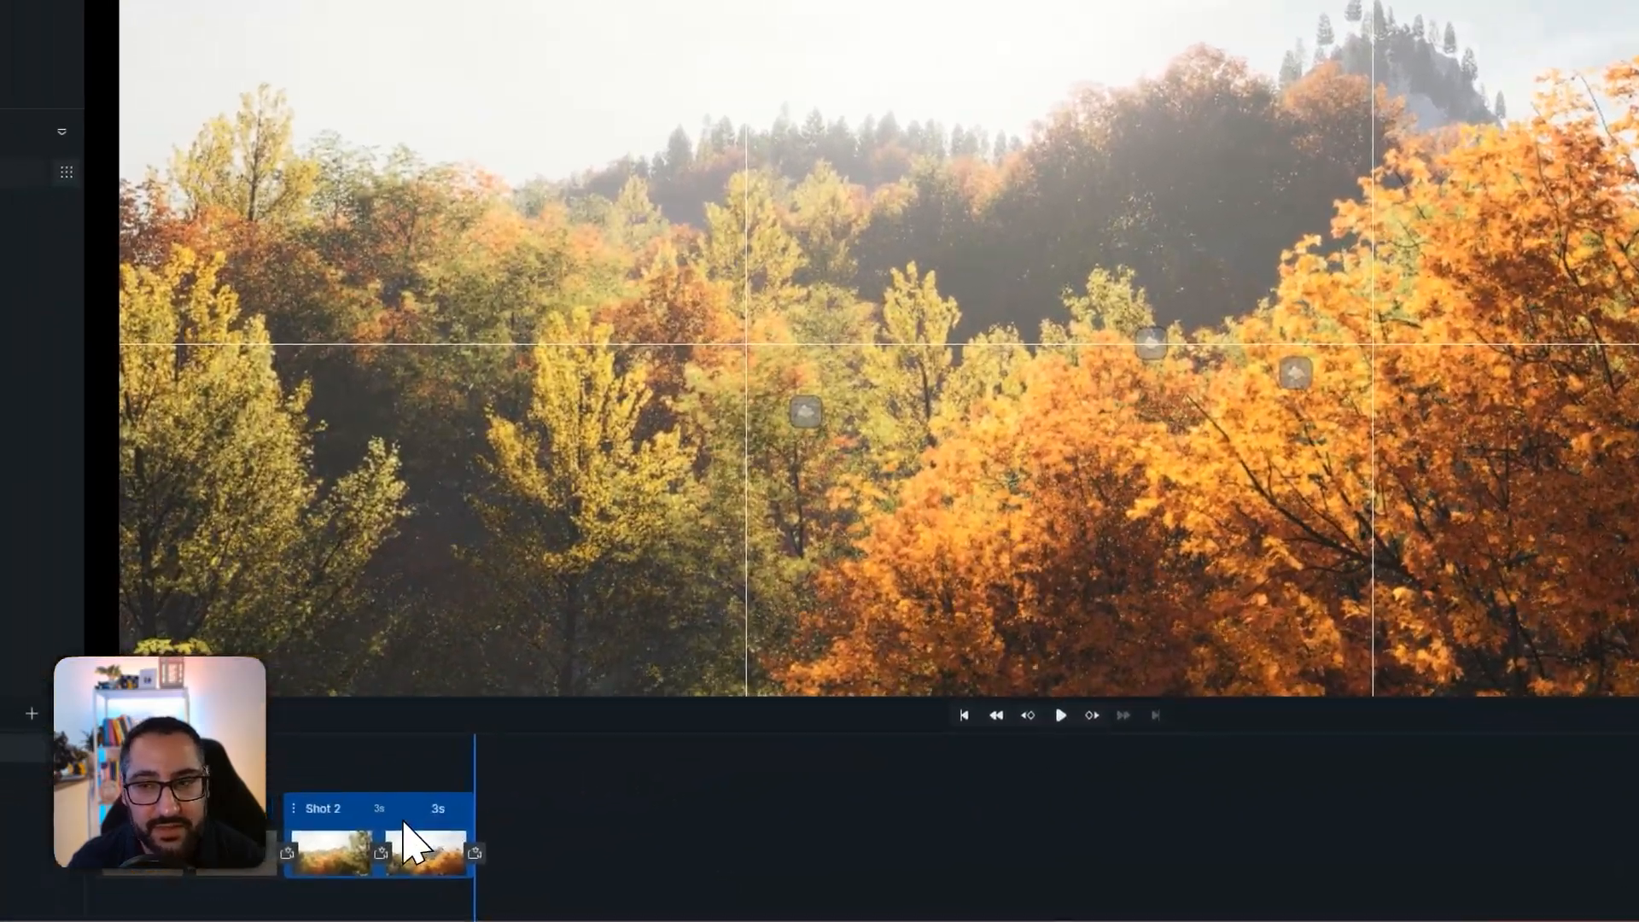
- Set the camera movement of Shot 2 to Linear and preview the whole clip from its start
{"action": "left_click", "coordinate": [401, 825]}
{"action": "left_click", "coordinate": [1589, 109]}
{"action": "left_click", "coordinate": [1597, 166]}
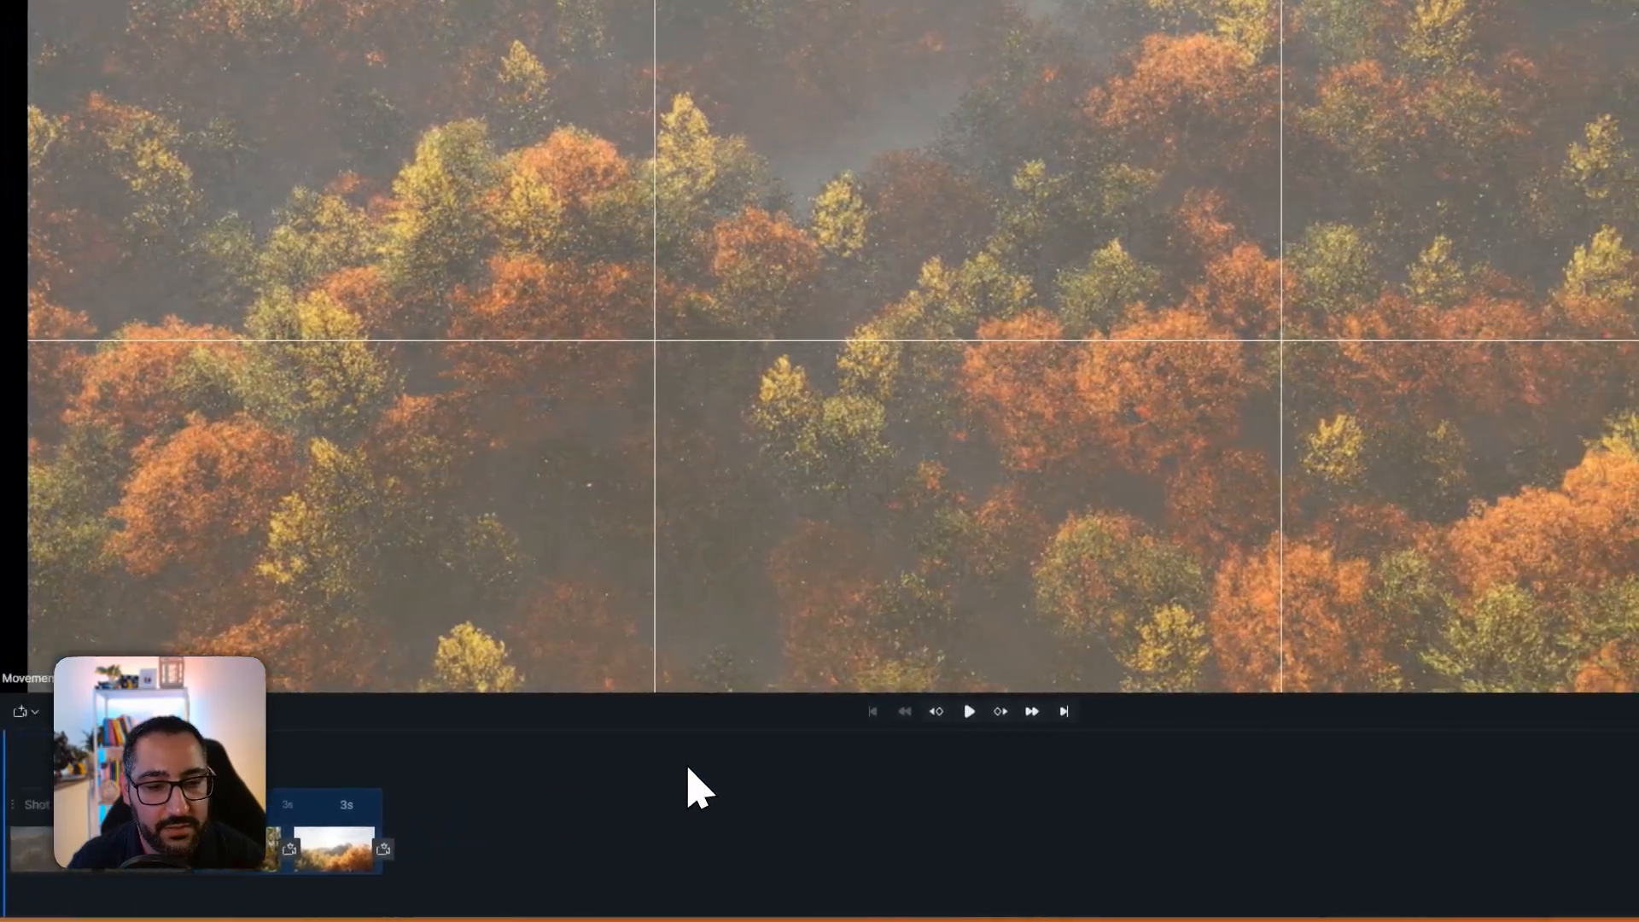
{"action": "left_click", "coordinate": [1067, 712]}
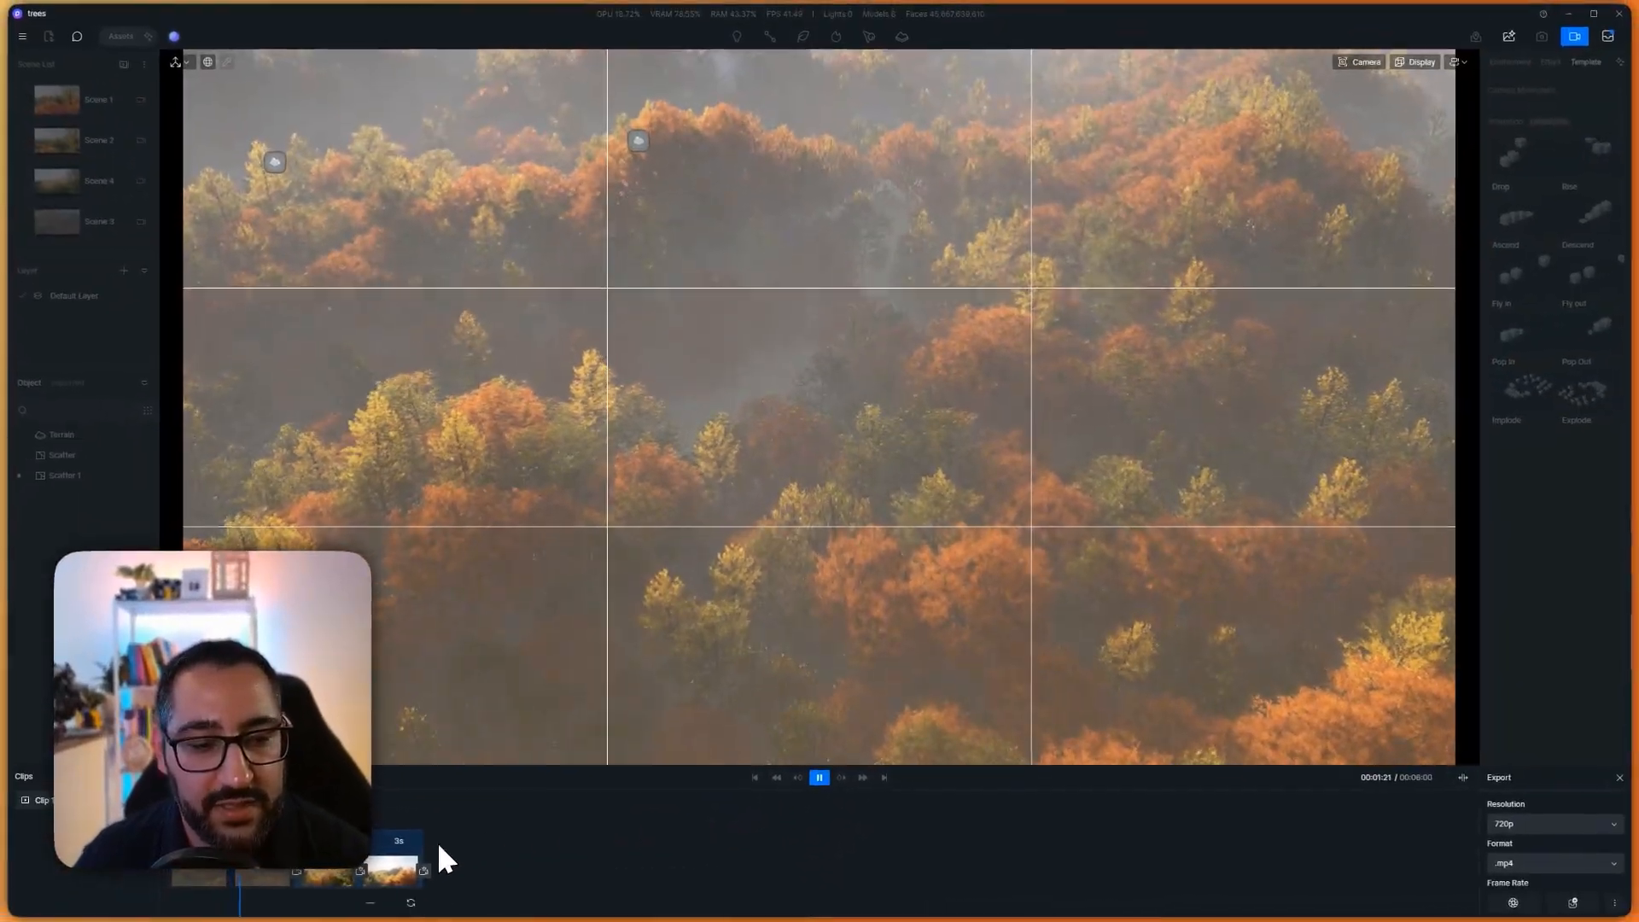